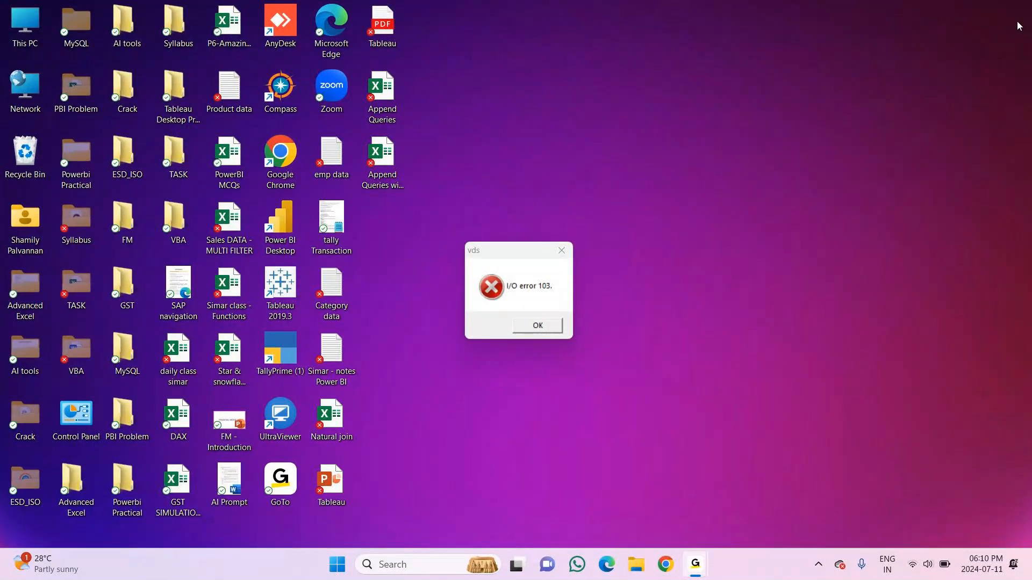
Dismiss the vds error dialog and launch Excel with a new blank workbook
left_click(561, 251)
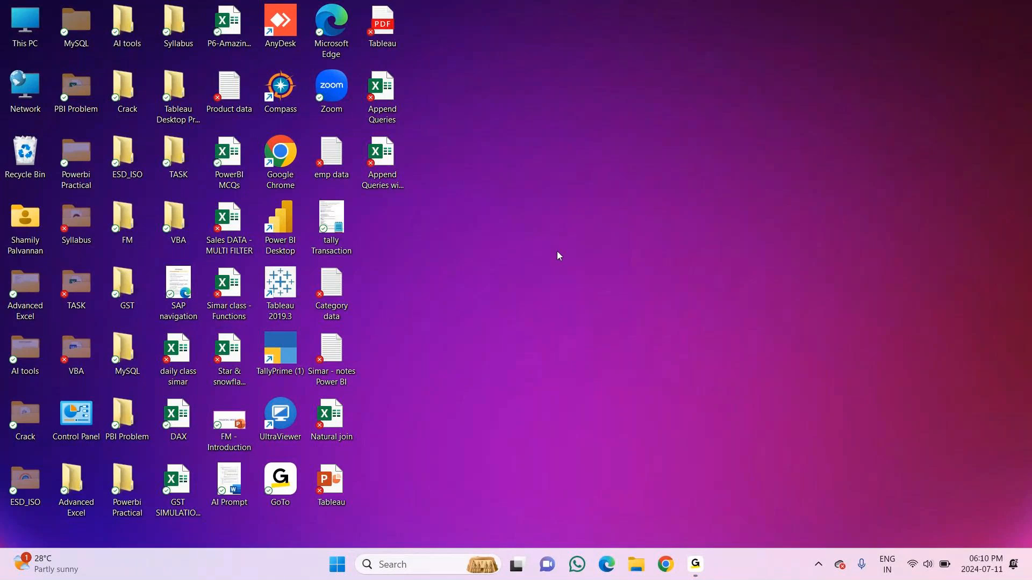
key("super+r")
type("exe")
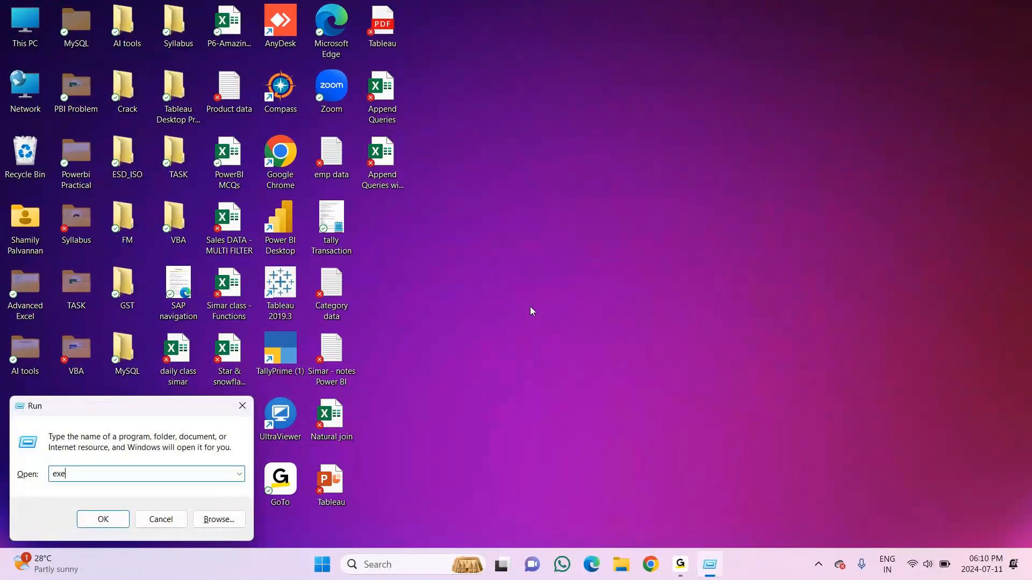
key("BackSpace")
type("cel")
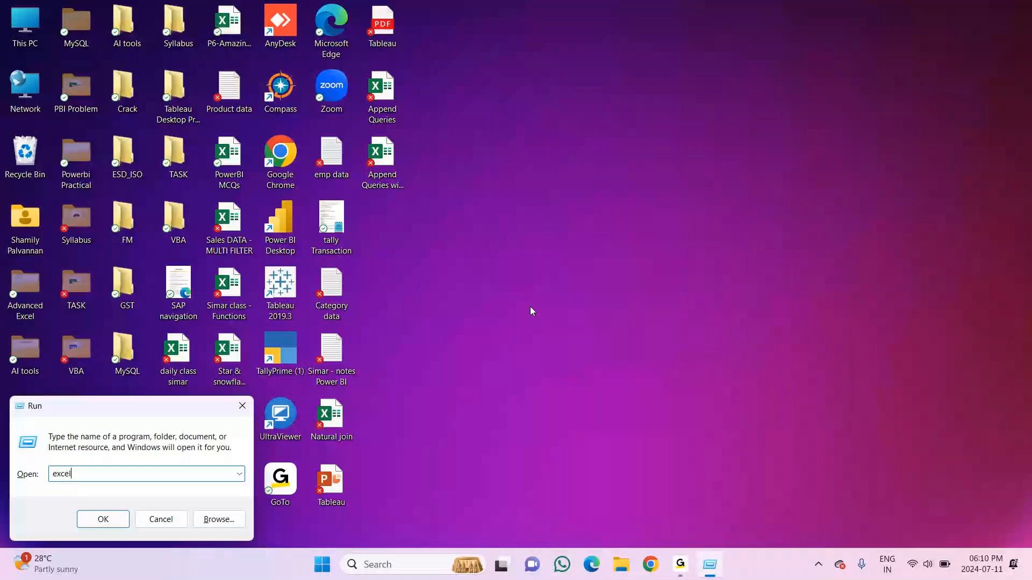
key("Return")
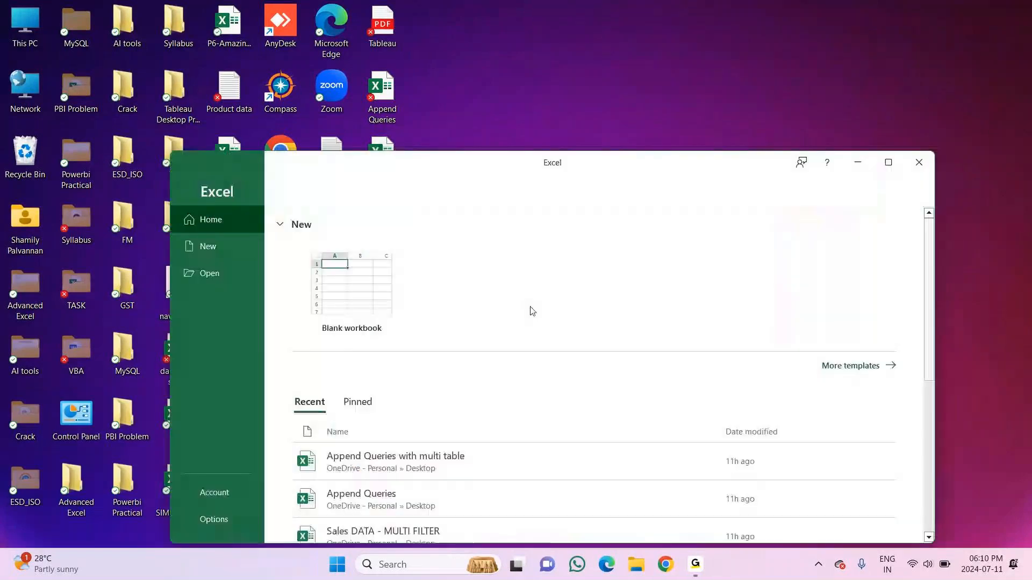
key("Return")
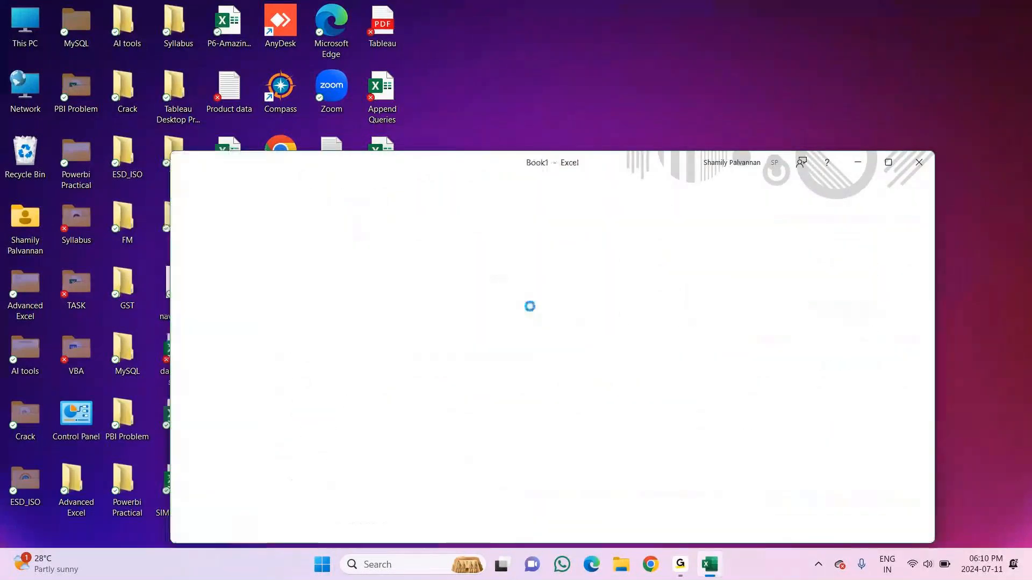
Minimize the new workbook window, bring it back and maximize it to fill the screen
left_click(858, 161)
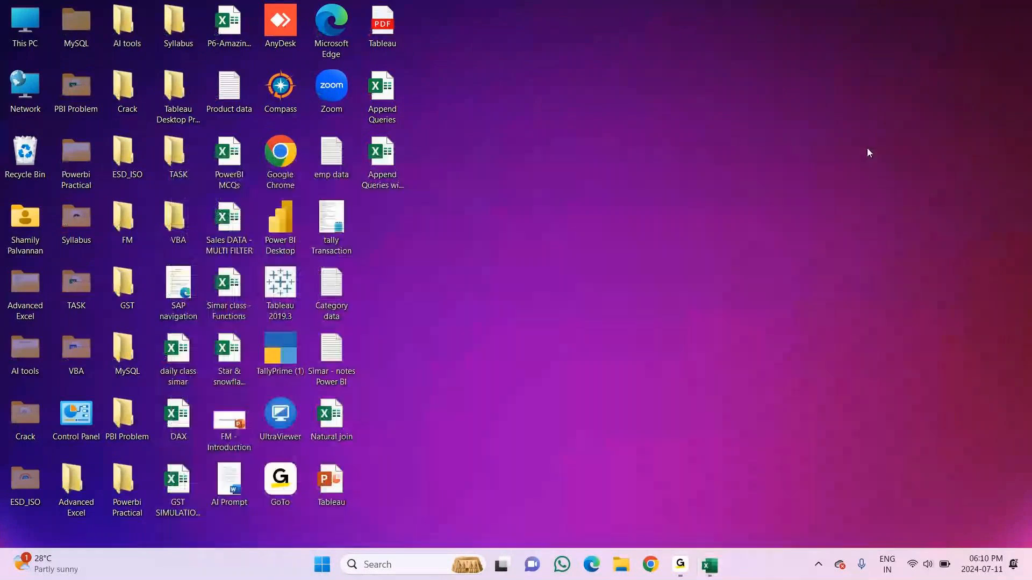
left_click(709, 564)
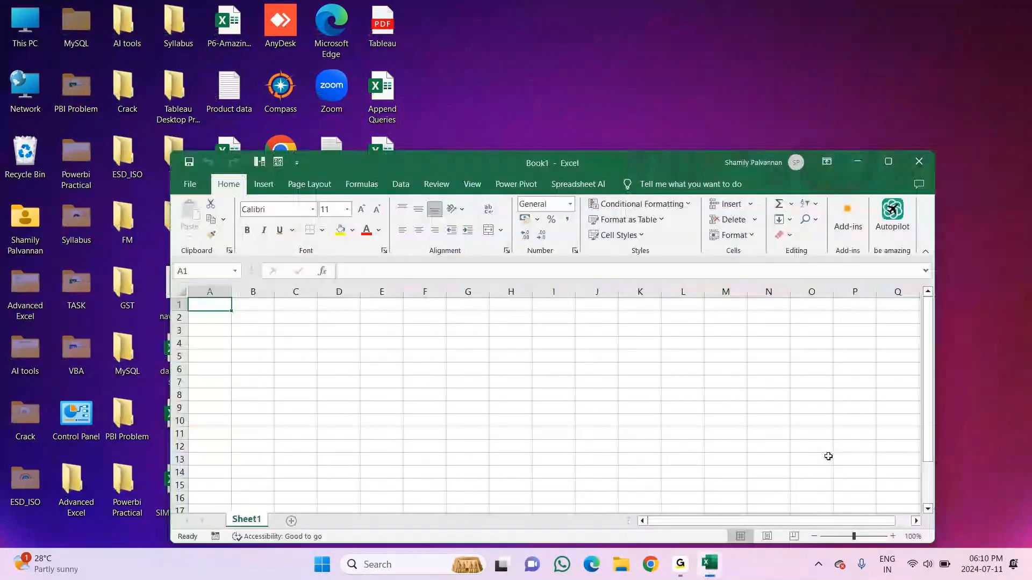
left_click(889, 162)
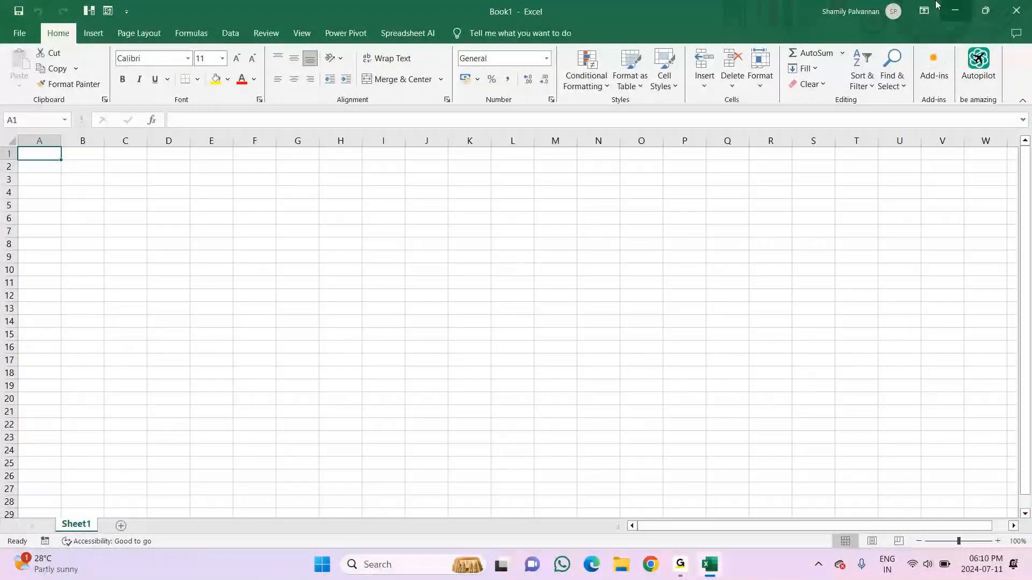
Enter the label "Minimize" in cell A3
left_click(410, 332)
left_click(164, 225)
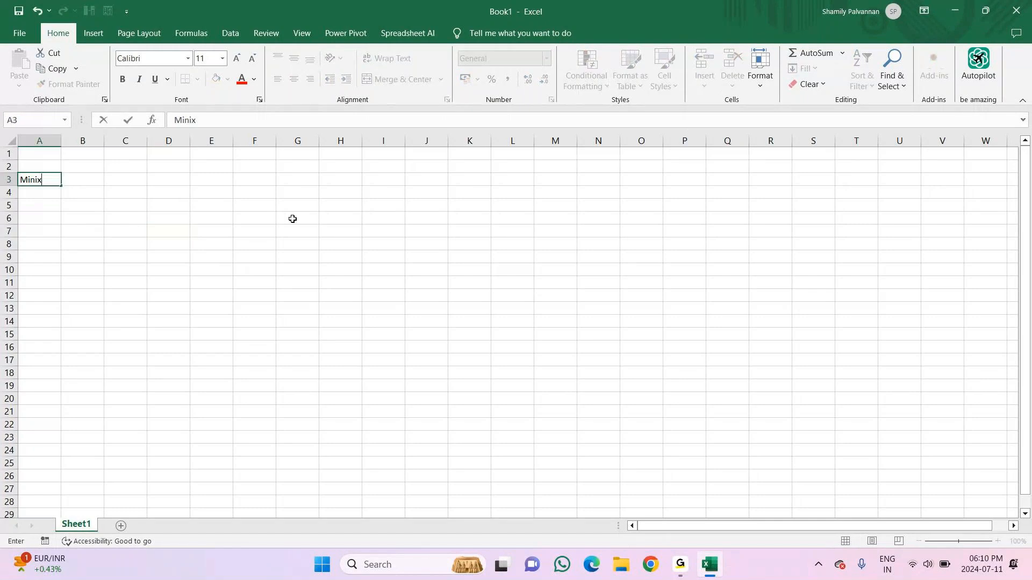
key("BackSpace")
type("m")
type("iz")
type("o")
key("BackSpace")
key("BackSpace")
type("ze")
key("Return")
Enter the label "maximize" in cell A10
key("Down")
key("Down")
key("Down")
key("Up")
key("Up")
key("Down")
key("Down")
key("Down")
key("Down")
key("Down")
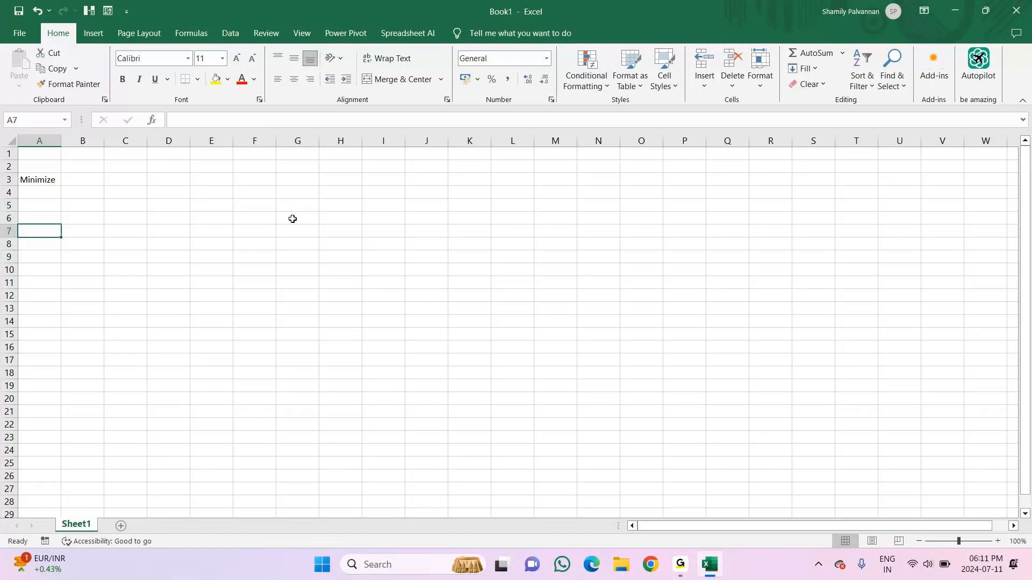
type("ma")
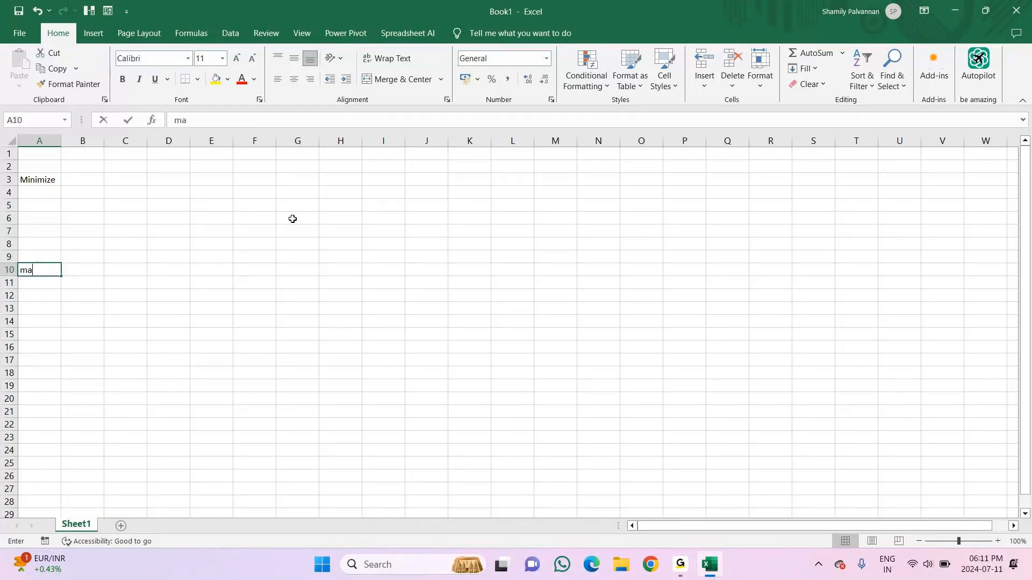
type("ximize")
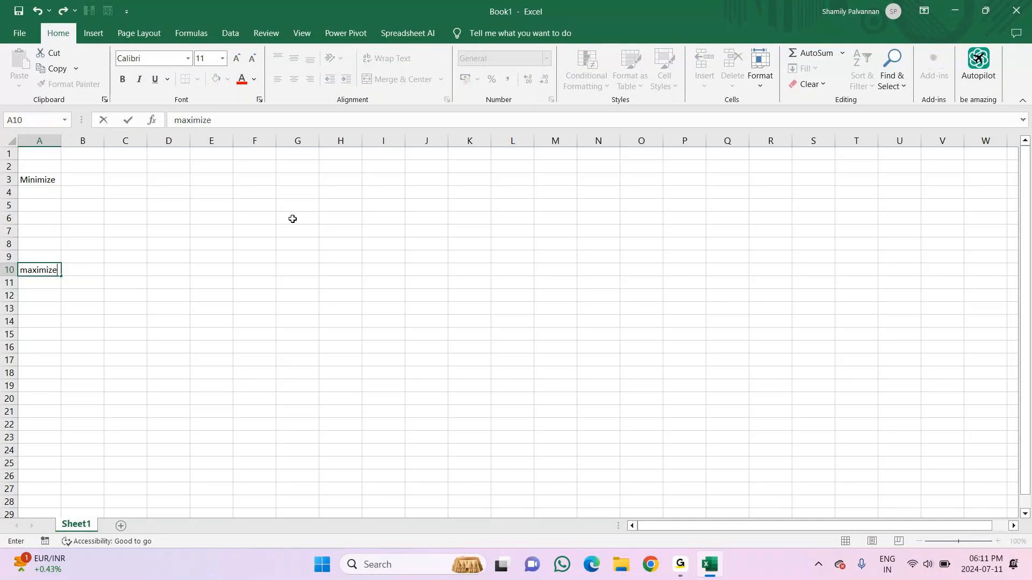
key("Return")
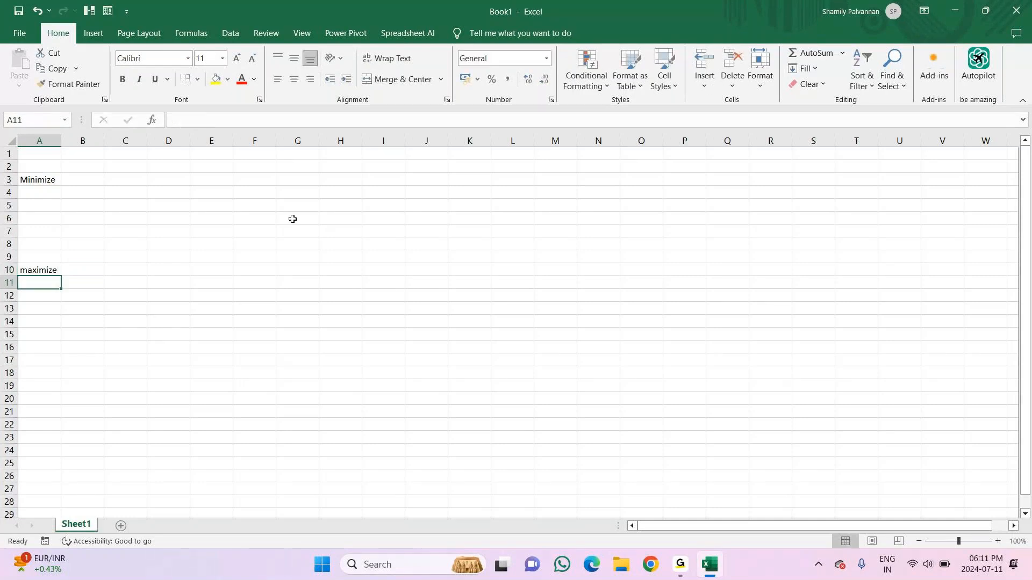
Select cell A4 directly below the "Minimize" label
key("Up")
key("Up")
key("Up")
key("Up")
key("Up")
key("Up")
key("Up")
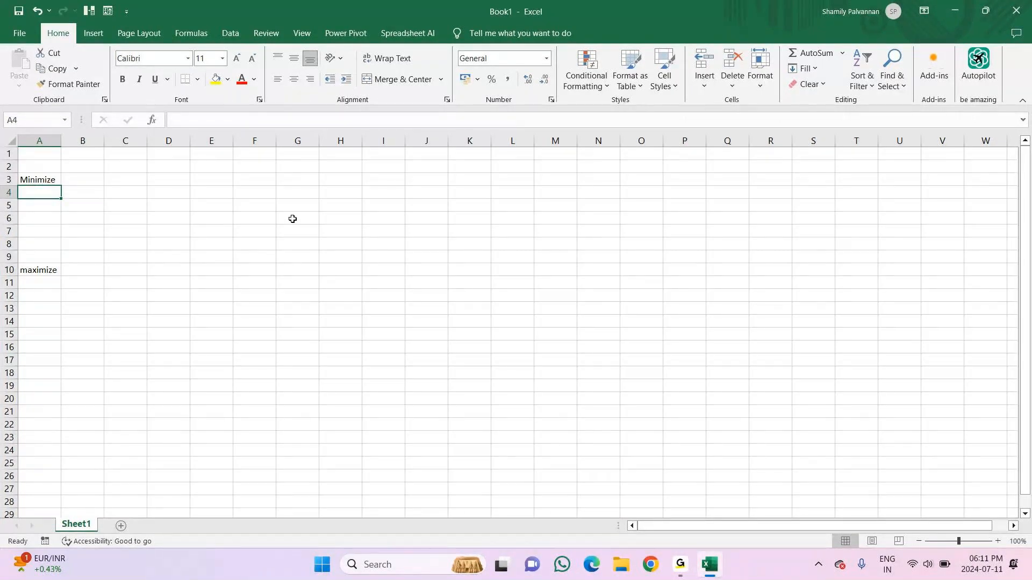
Minimize the workbook to show the desktop and bring it back to full screen, doing this twice
key("super")
key("super+m")
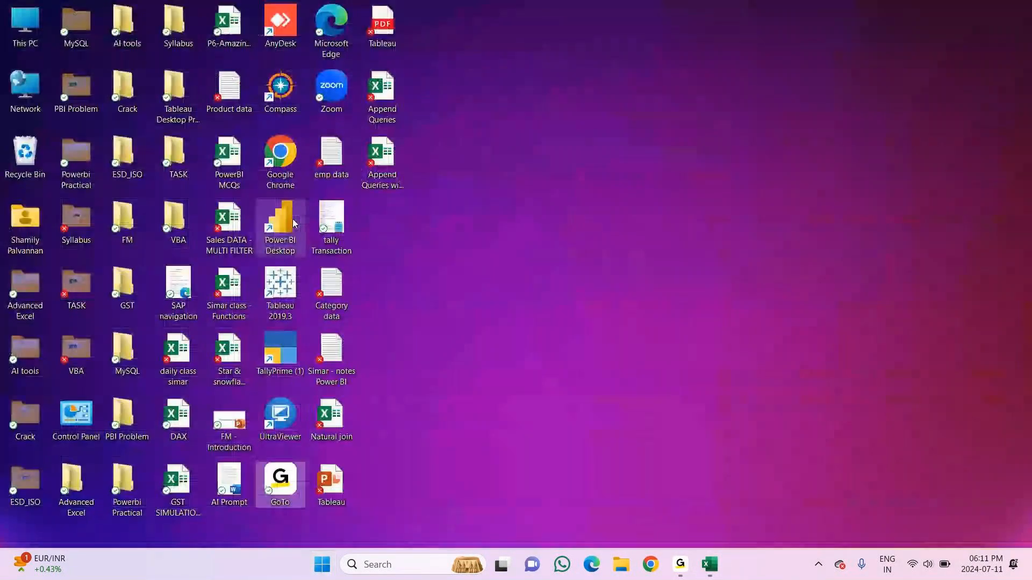
key("super")
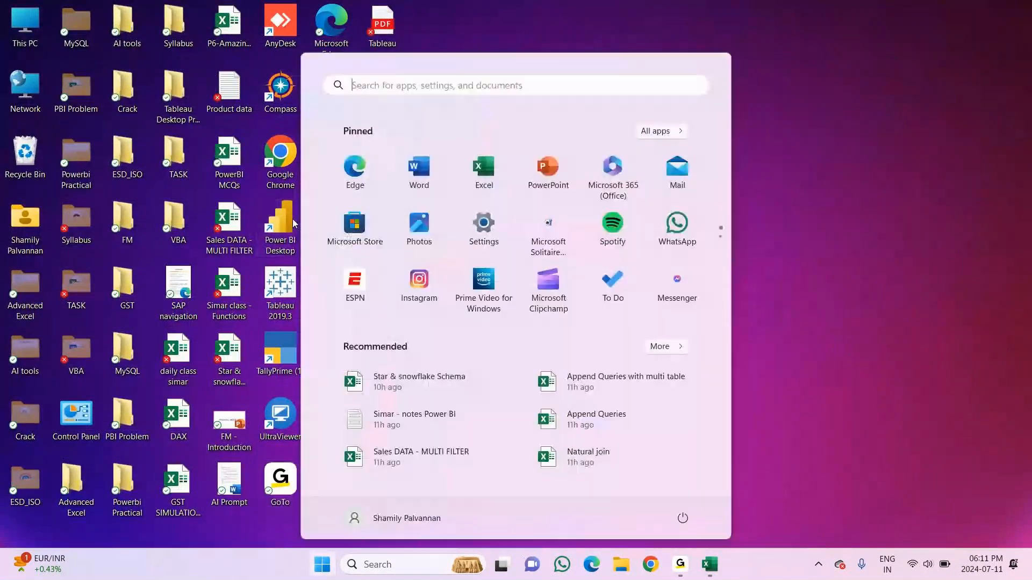
key("Escape")
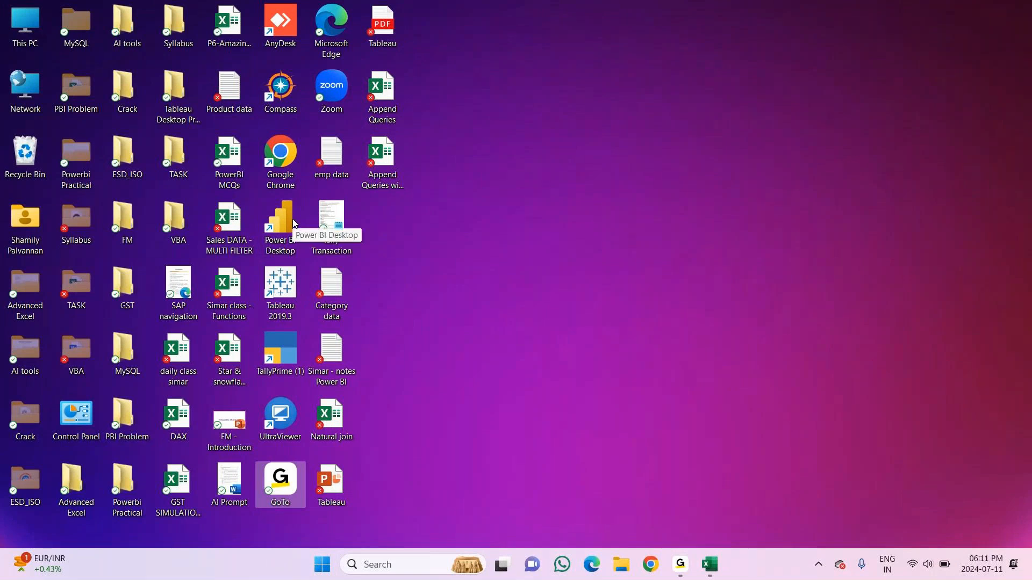
key("super")
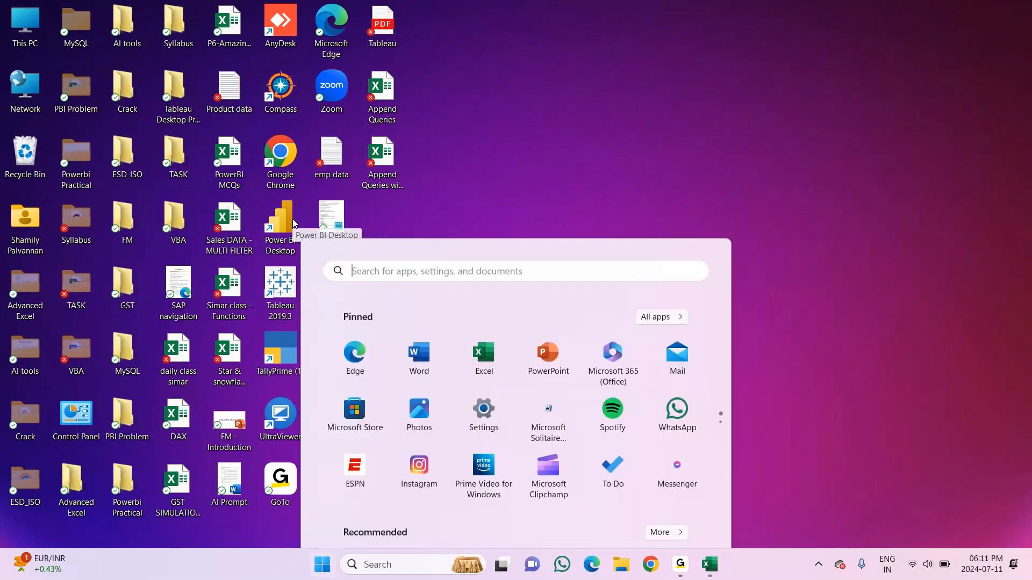
key("Escape")
key("alt+Tab")
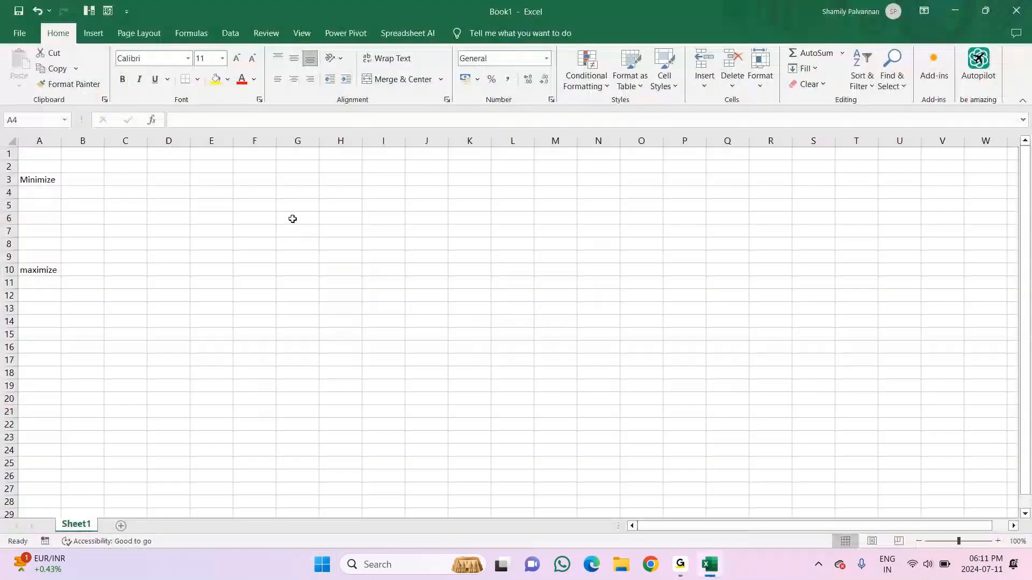
key("super+Down")
key("super+Down")
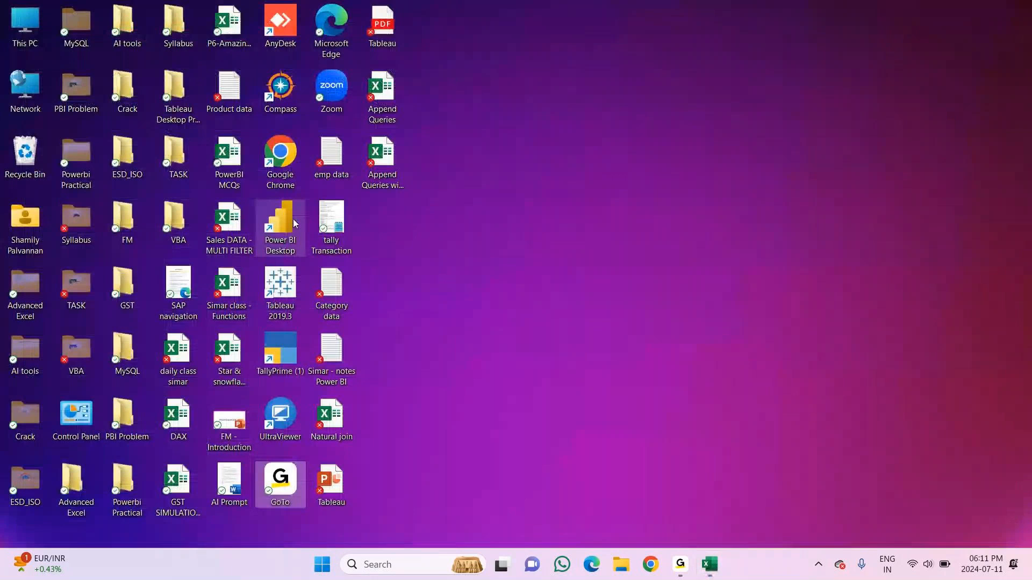
key("super+Up")
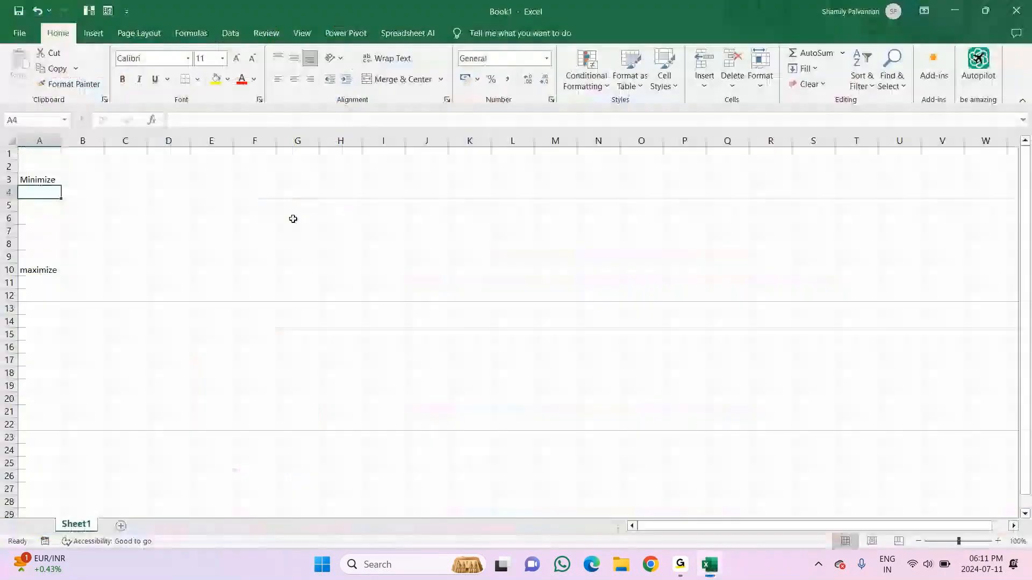
Enter the shortcut text "Windows + M" in cell A4 under the "Minimize" label
type("Wi")
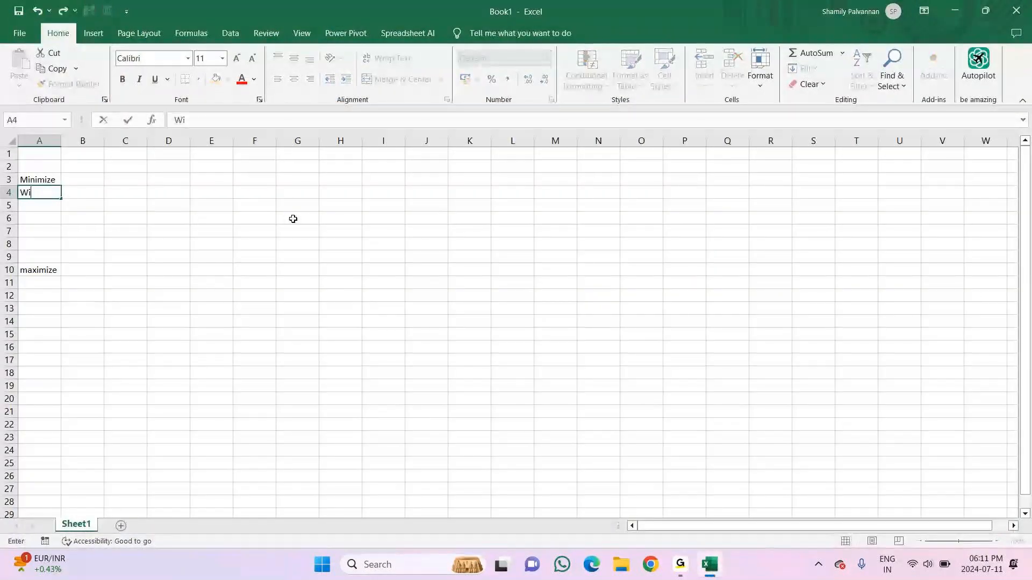
type("ndows + M")
key("Return")
Enter the shortcut text "Windows + shift + M" in cell A11 under the "maximize" label
key("Down")
key("Down")
key("Down")
key("Down")
key("Down")
key("Return")
type("Windoe")
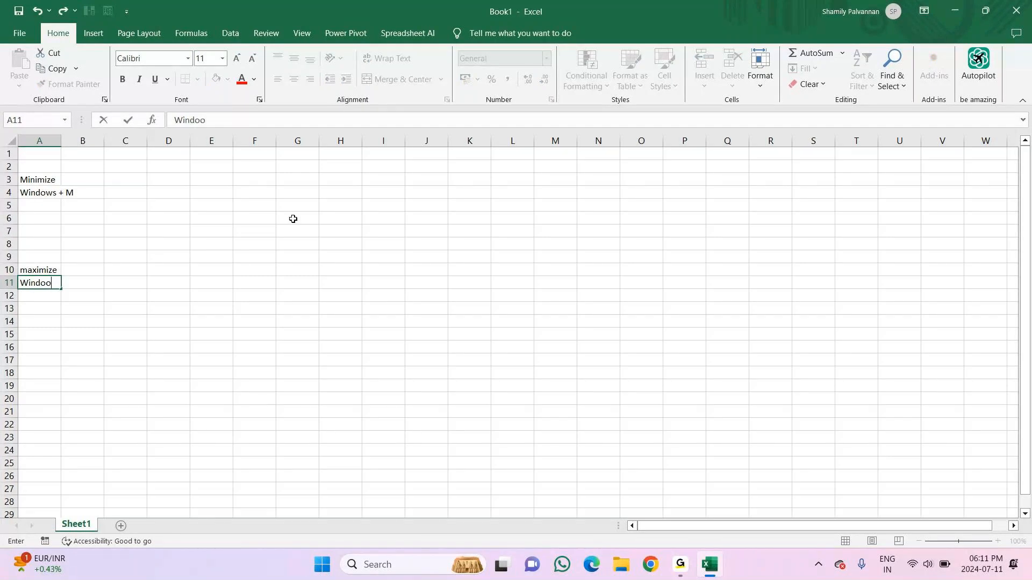
key("BackSpace")
type("wa")
type(" +")
key("BackSpace")
key("BackSpace")
type("+ shif")
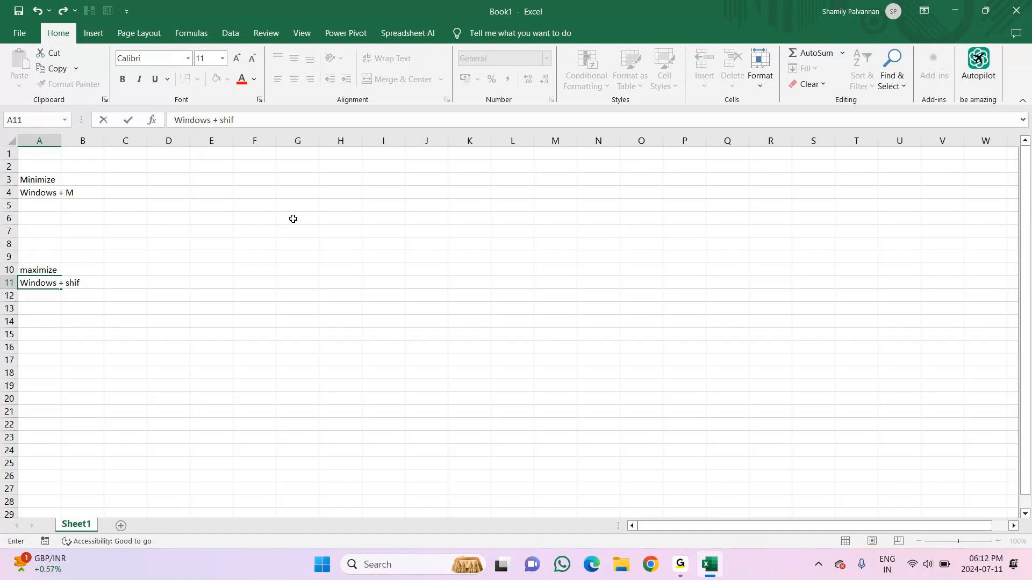
type("t + M")
key("Return")
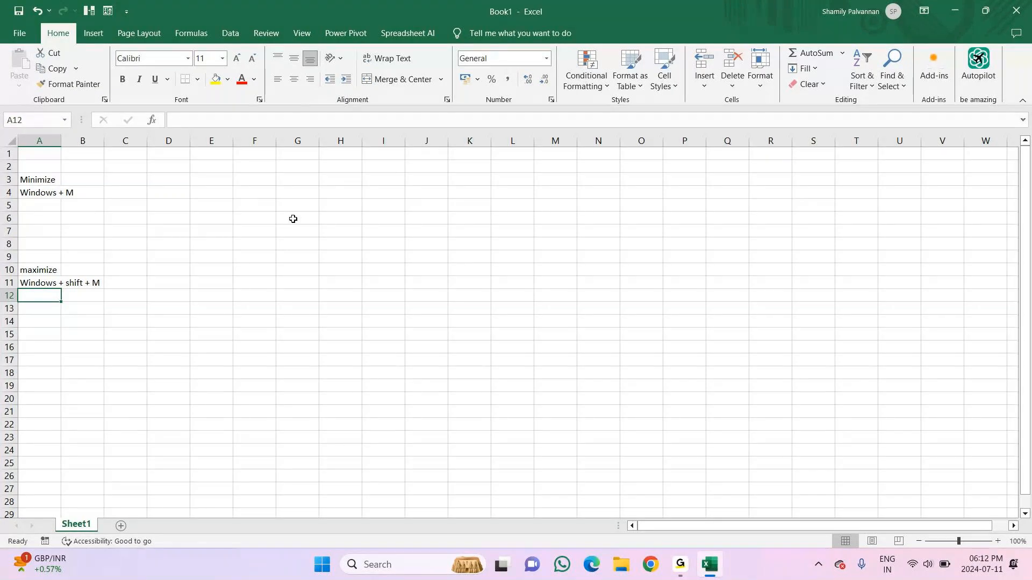
Select cell A5, just below the "Windows + M" entry
key("Up")
key("Up")
key("Up")
key("Up")
key("Up")
key("Up")
key("Up")
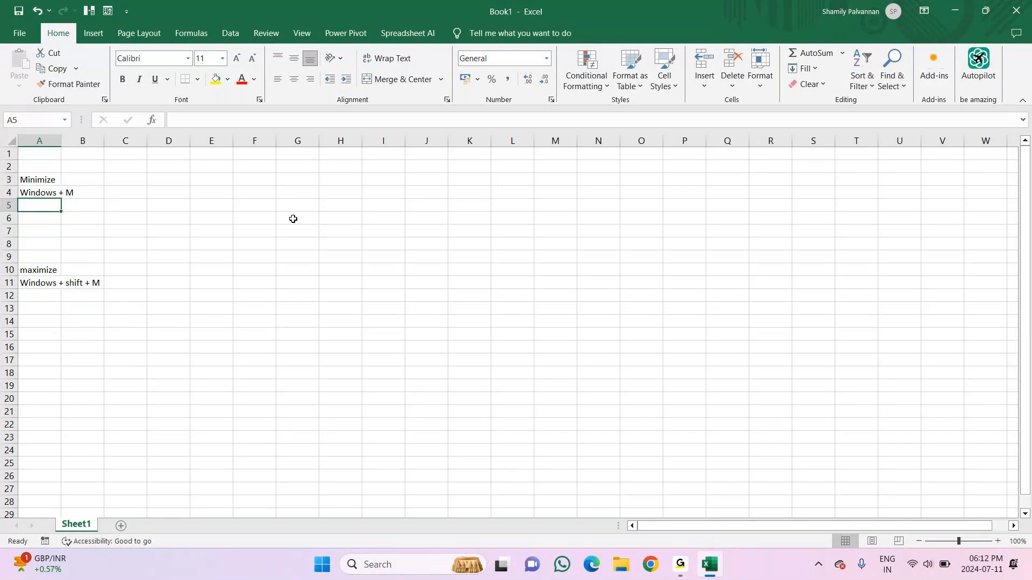
Shrink the workbook window and minimize it to the desktop, and switch back to it with the window maximized
key("super")
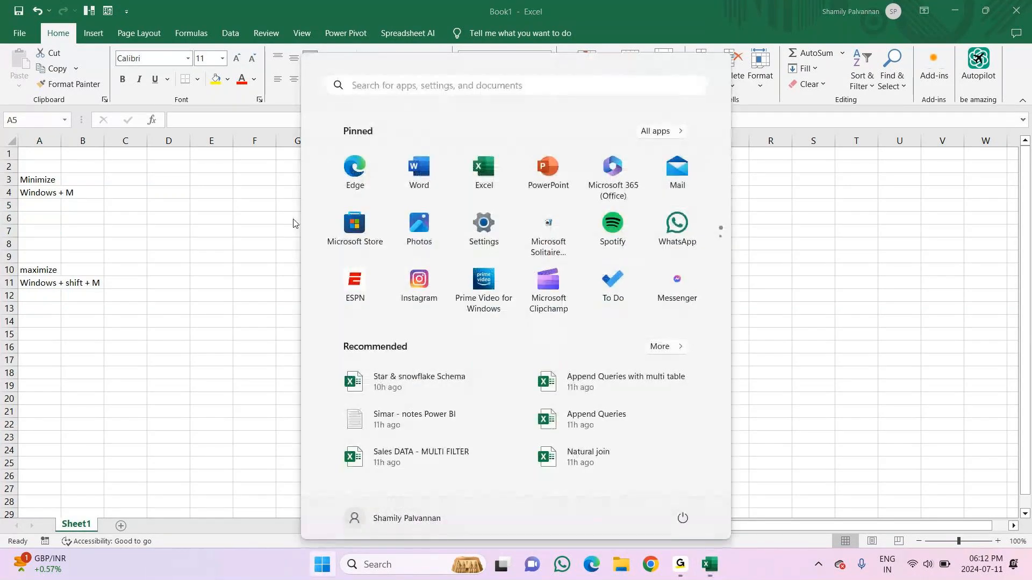
key("super")
key("super+Down")
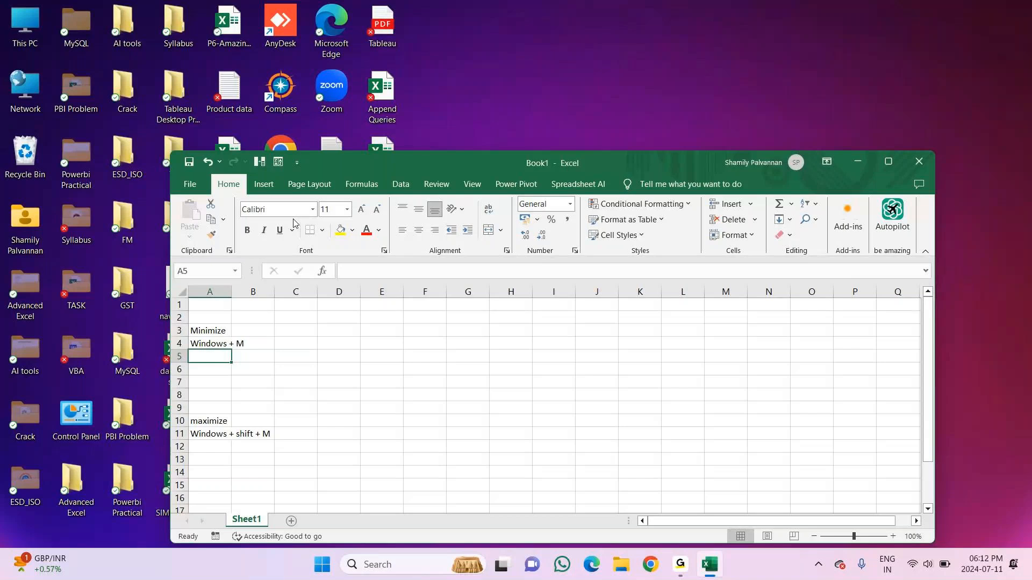
key("super+m")
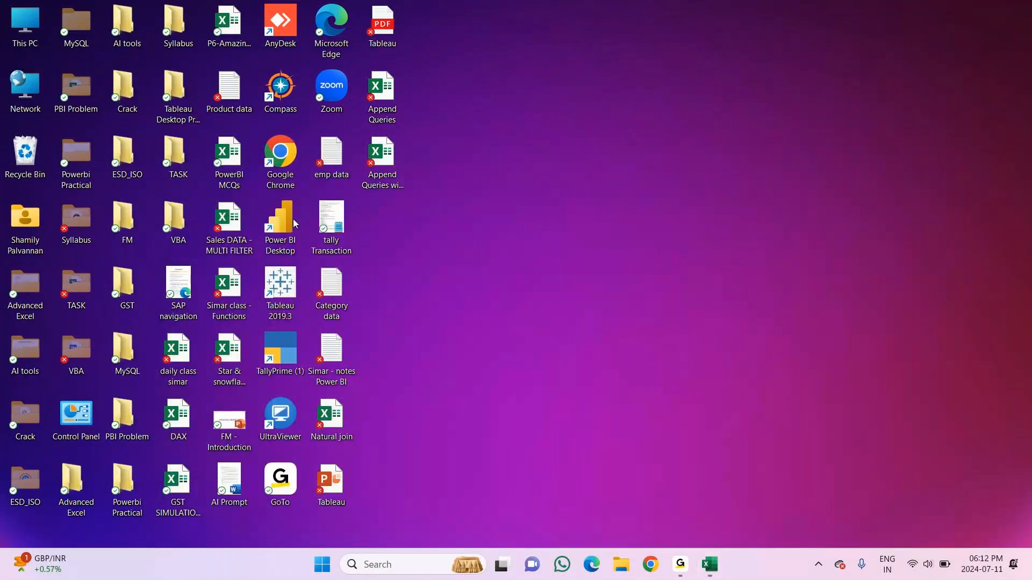
key("super+Tab")
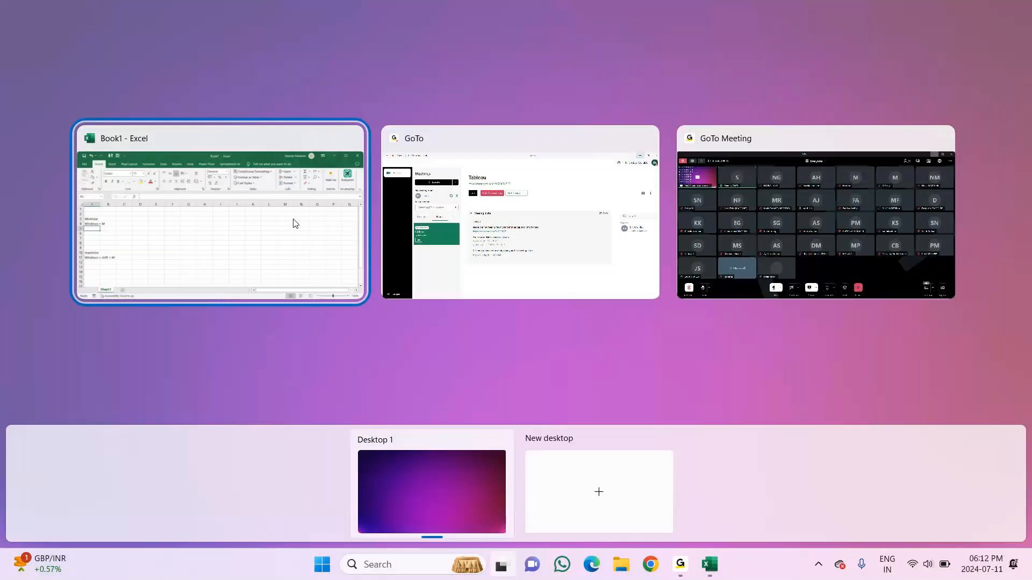
left_click(260, 371)
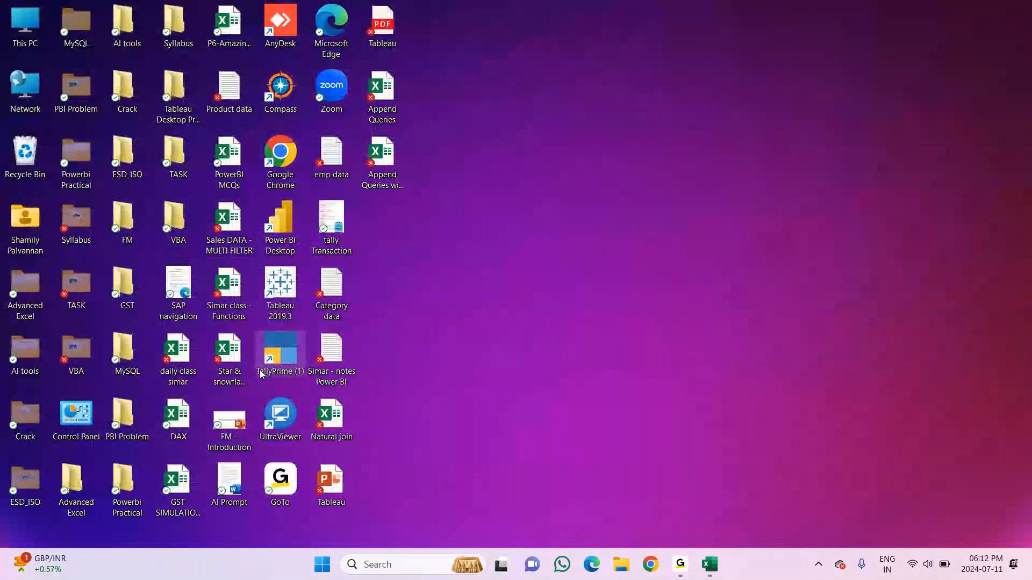
key("super")
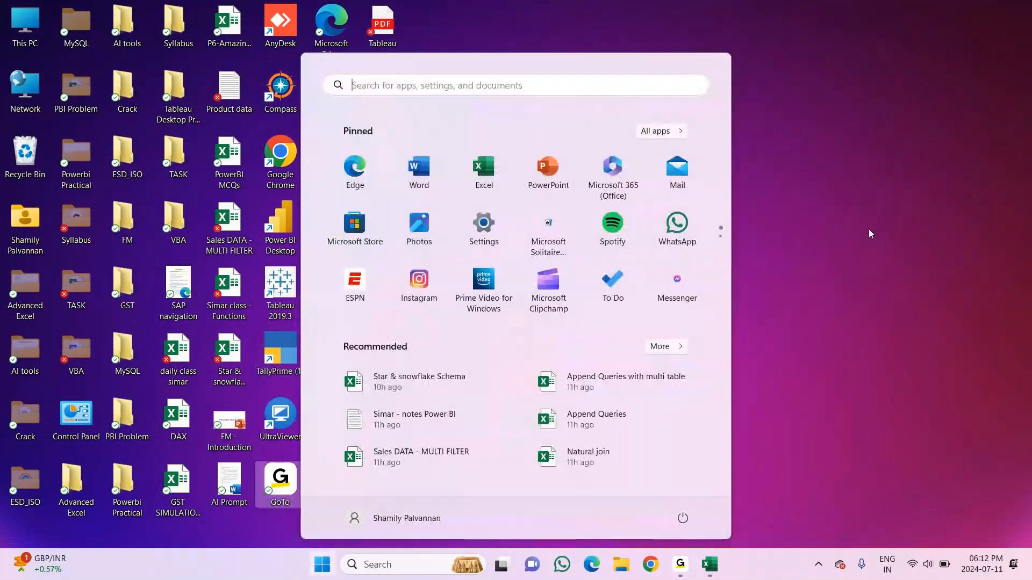
key("super")
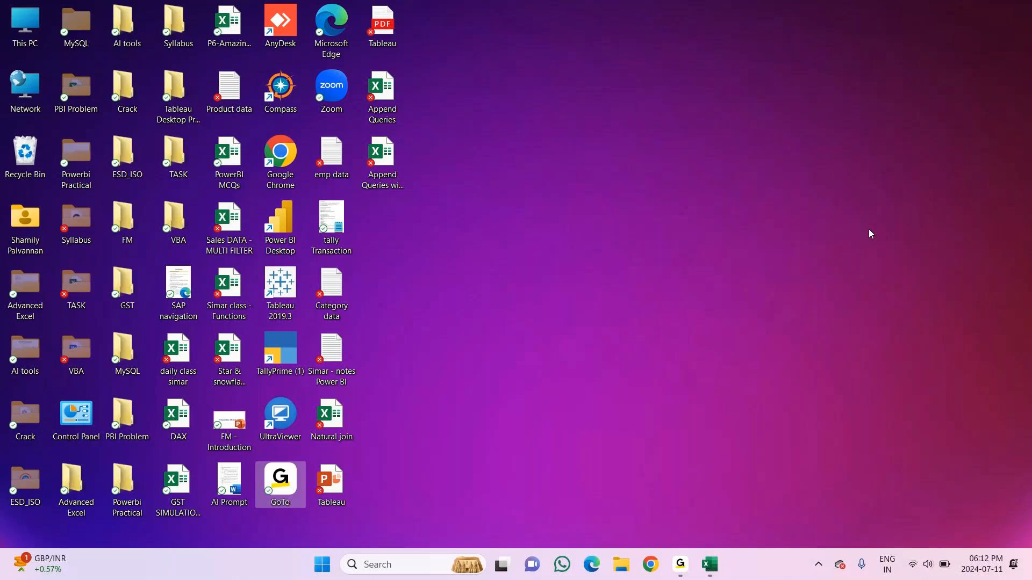
key("alt+Tab")
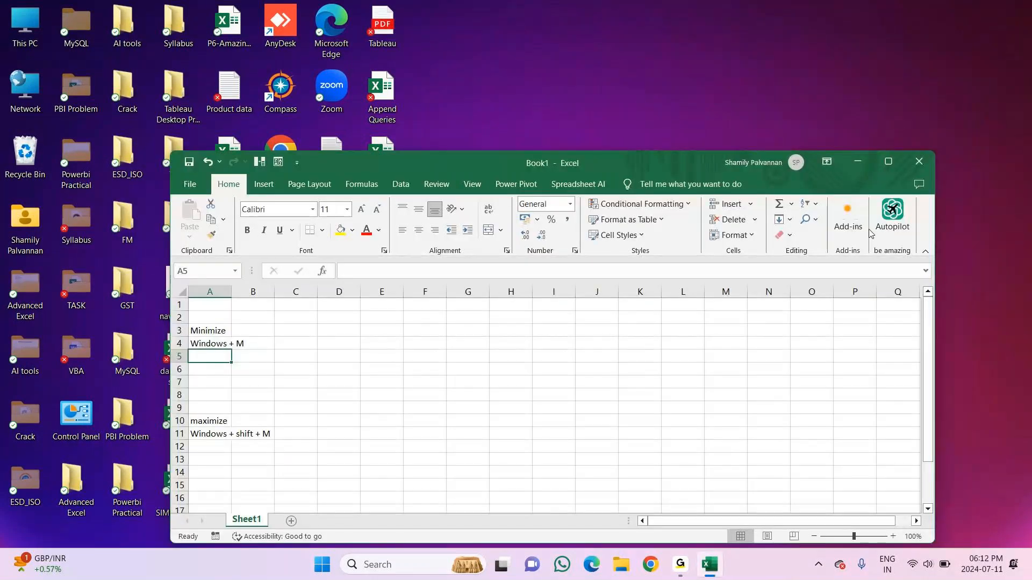
key("super+Up")
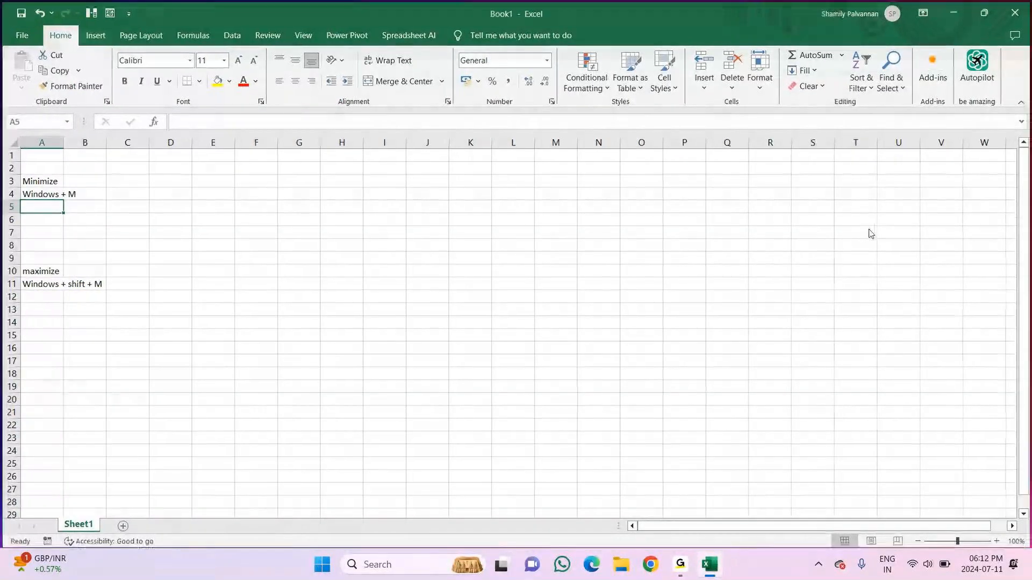
Restore the workbook window down and maximize it again, and shrink and minimize it to the desktop
key("super+Down")
key("super+Up")
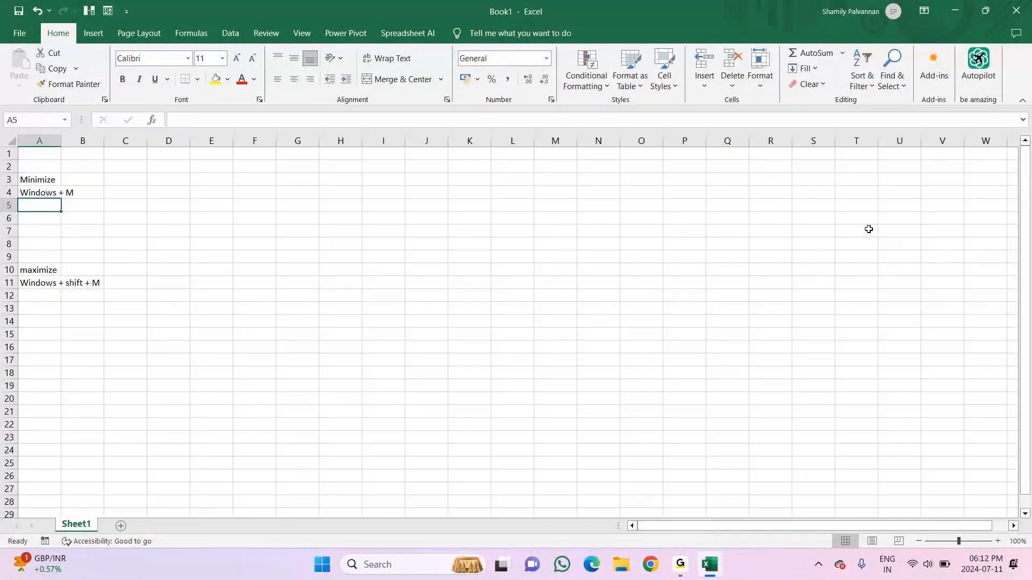
key("super+Down")
key("super+Down")
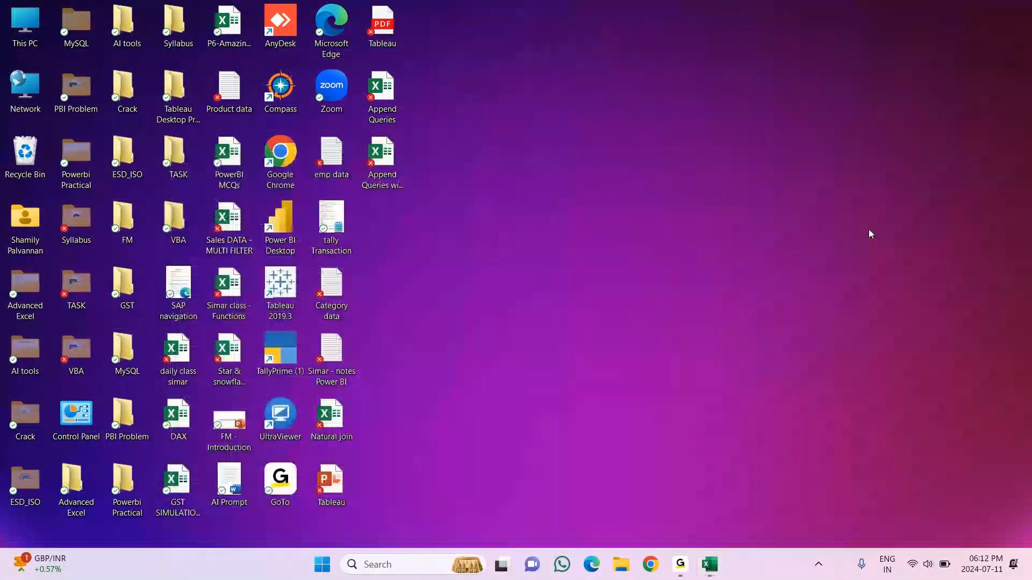
Bring back the Book1 window from the overview of open windows and maximize it
key("super+Tab")
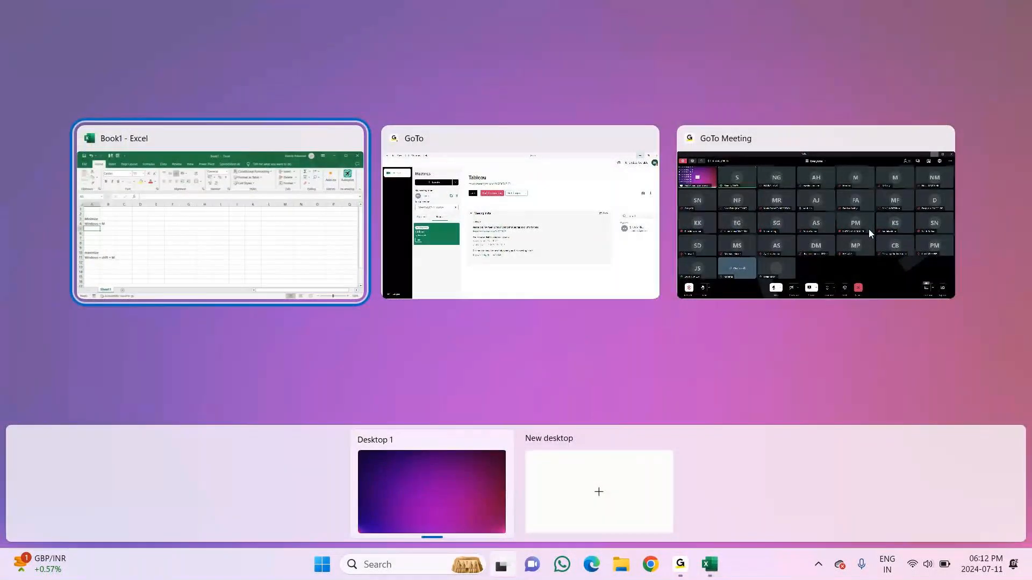
left_click(294, 260)
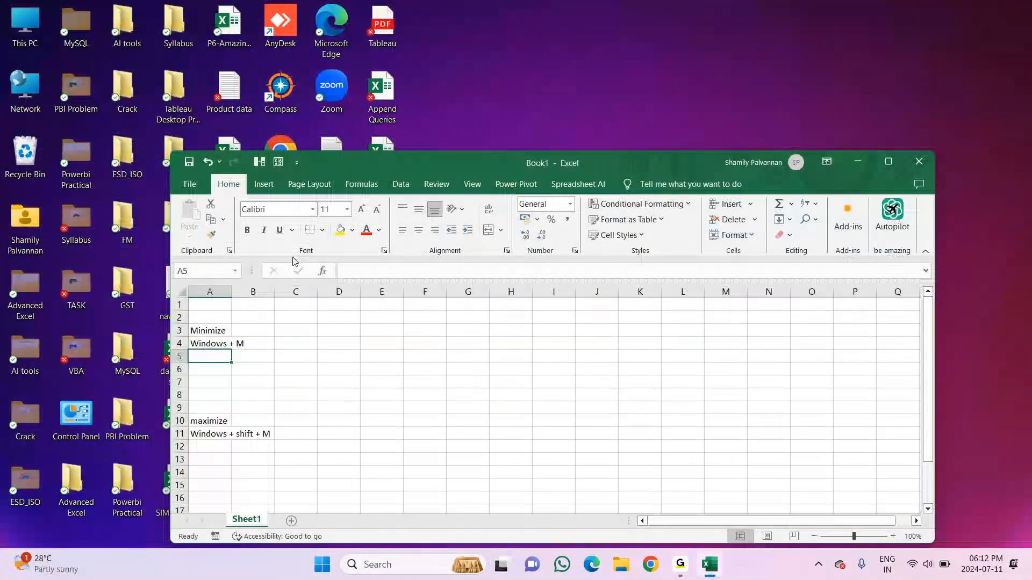
key("super")
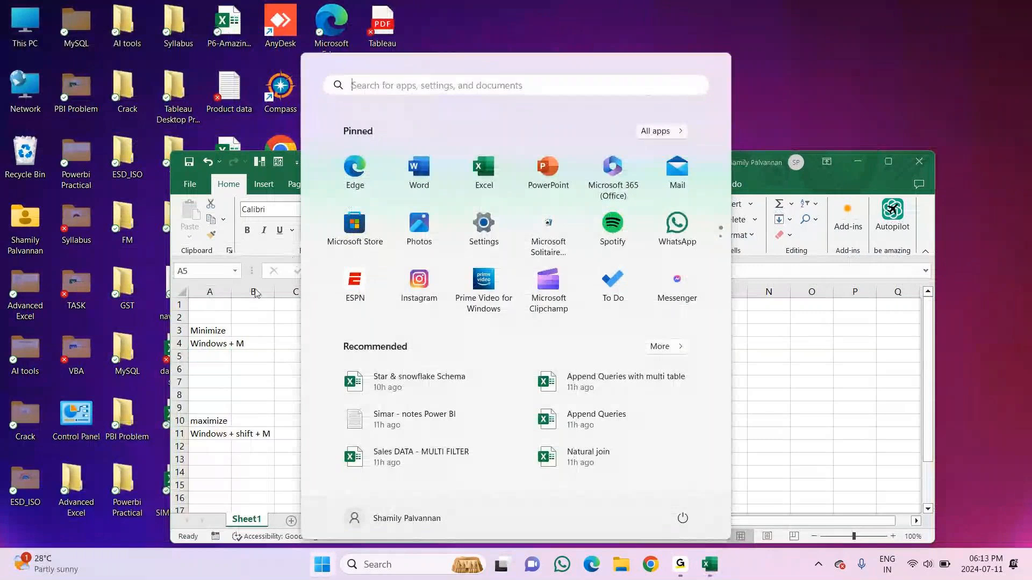
left_click(890, 165)
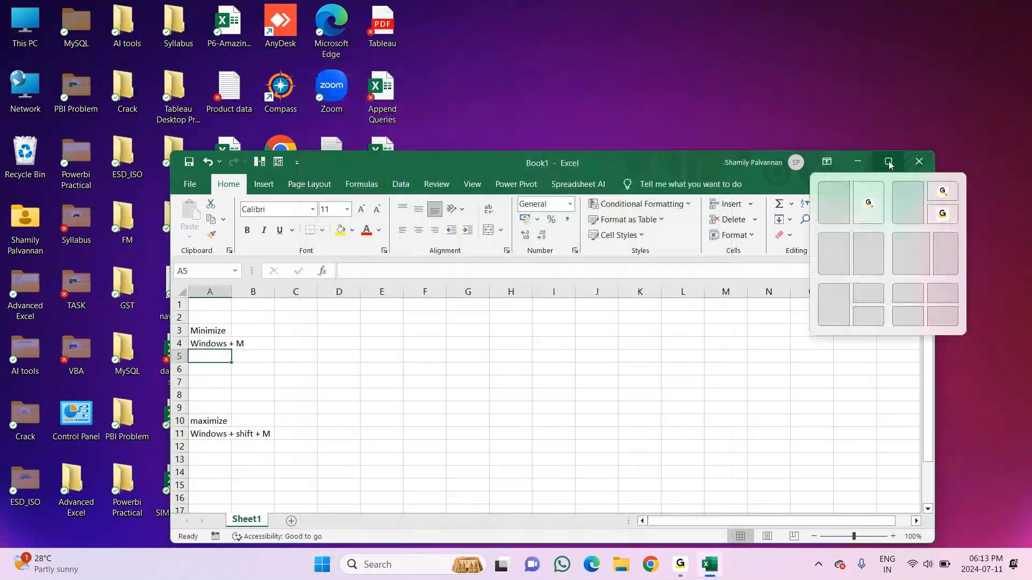
left_click(888, 163)
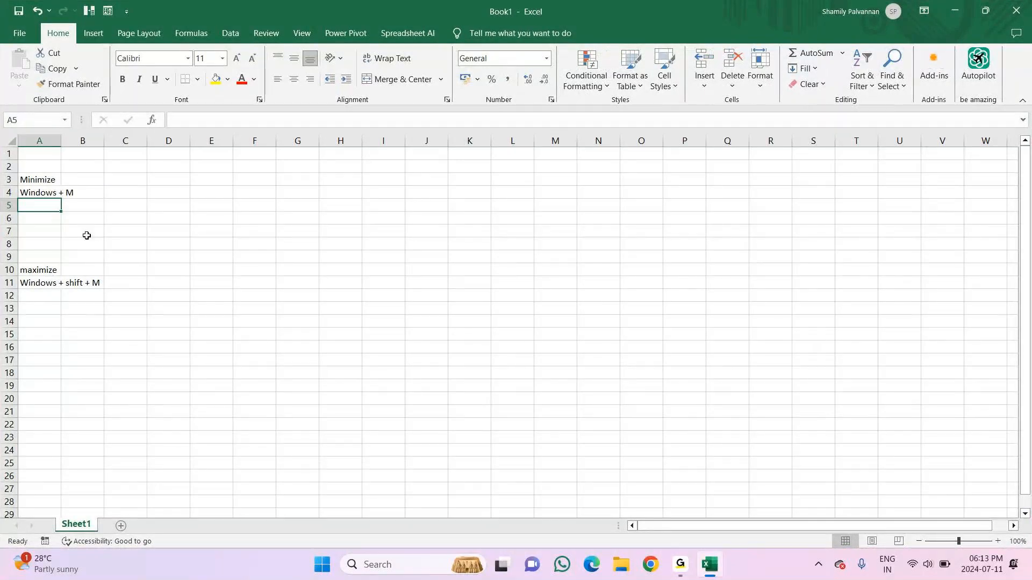
Enter the shortcut text "Windows + Page down" in cell A5 under "Windows + M"
type("Windows + Pa")
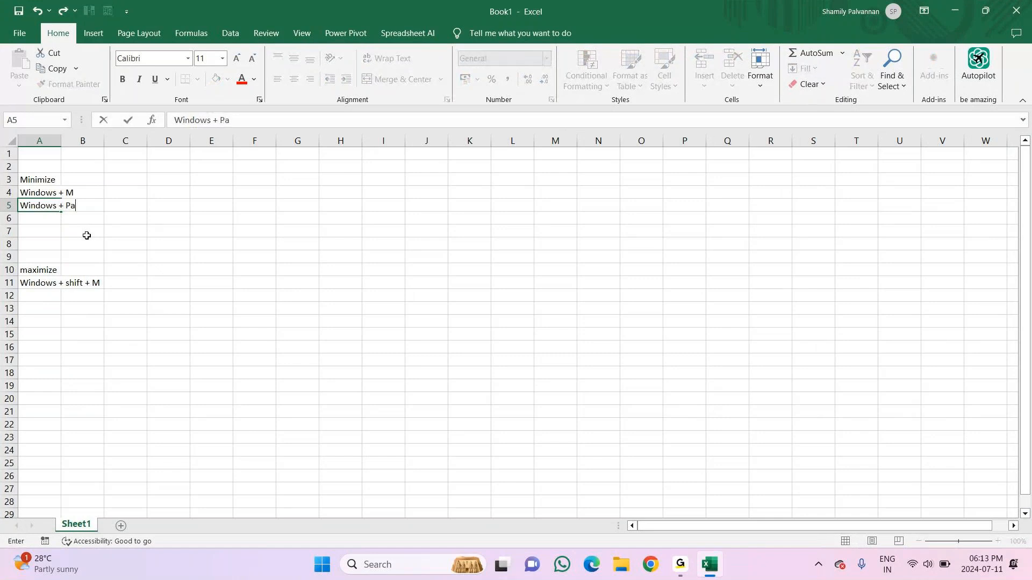
type("ge down")
key("Return")
key("Return")
Copy the "Windows + Page down" entry from cell A5 into cell A12 in the "maximize" list
key("Up")
key("Up")
key("ctrl+c")
key("Down")
key("Down")
key("Down")
key("Down")
key("Down")
key("Down")
key("Down")
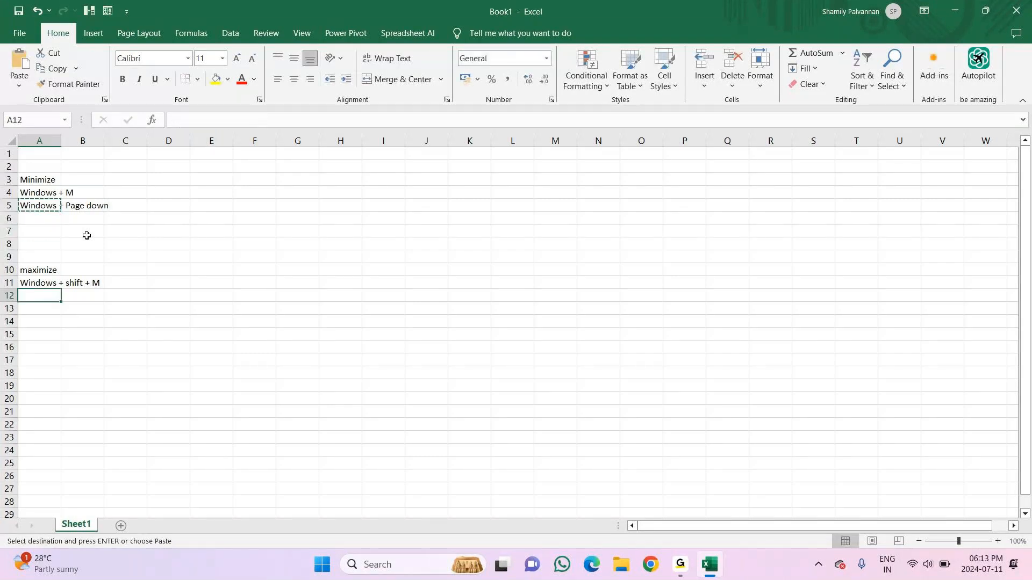
key("ctrl+v")
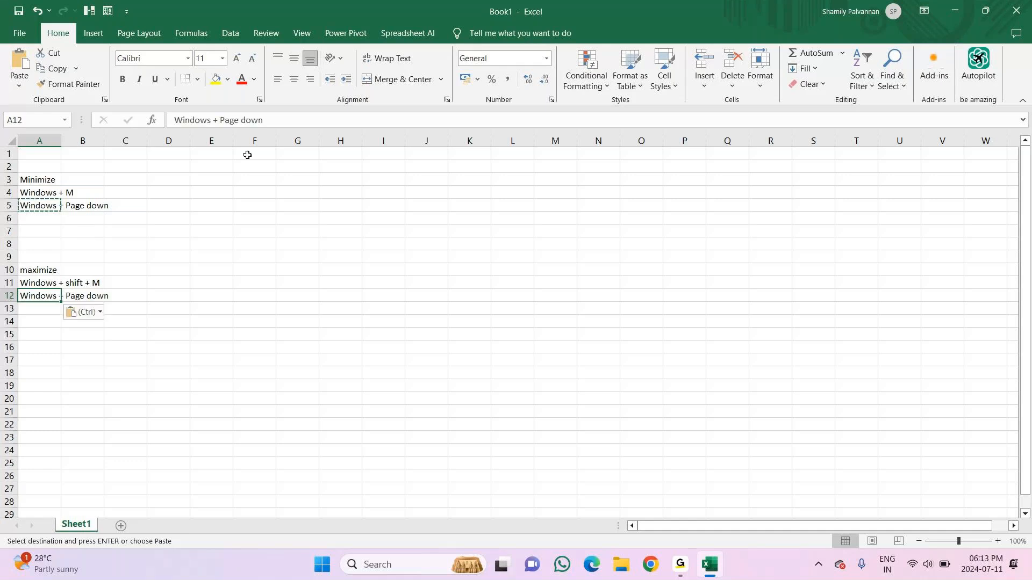
Change the text in cell A12 to "Windows + Page up"
left_click(274, 125)
key("BackSpace")
key("BackSpace")
key("BackSpace")
key("BackSpace")
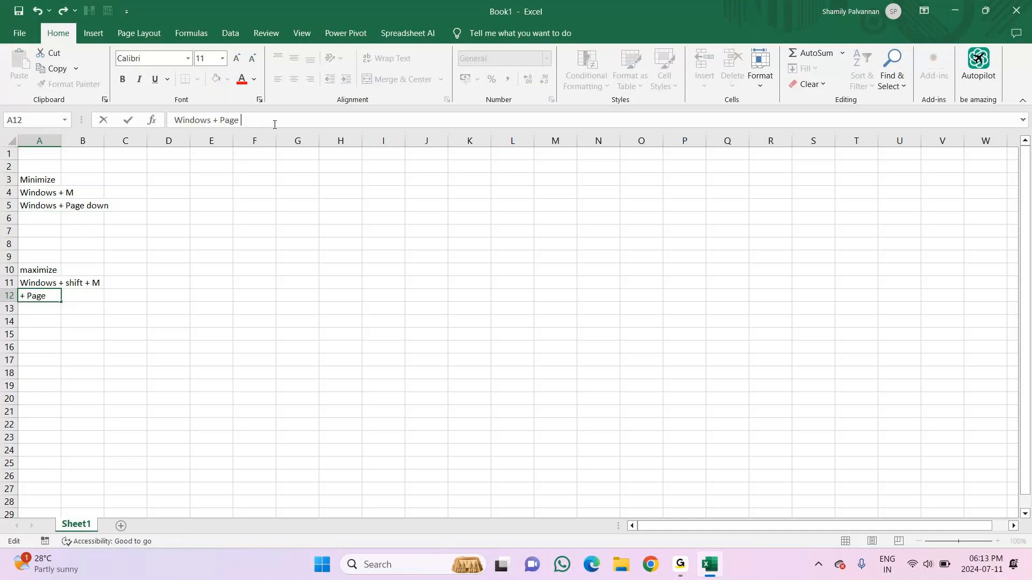
type("up")
key("Return")
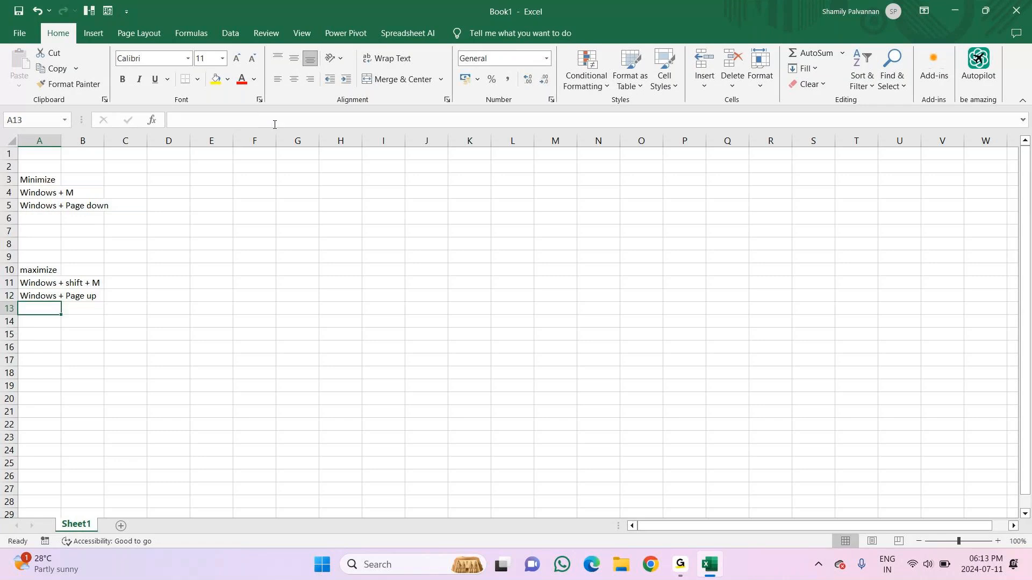
Select cell A6 below the "Minimize" entries, and minimize the workbook to the desktop and restore it maximized
key("Up")
key("Up")
key("Up")
key("Up")
key("Up")
key("Up")
key("Up")
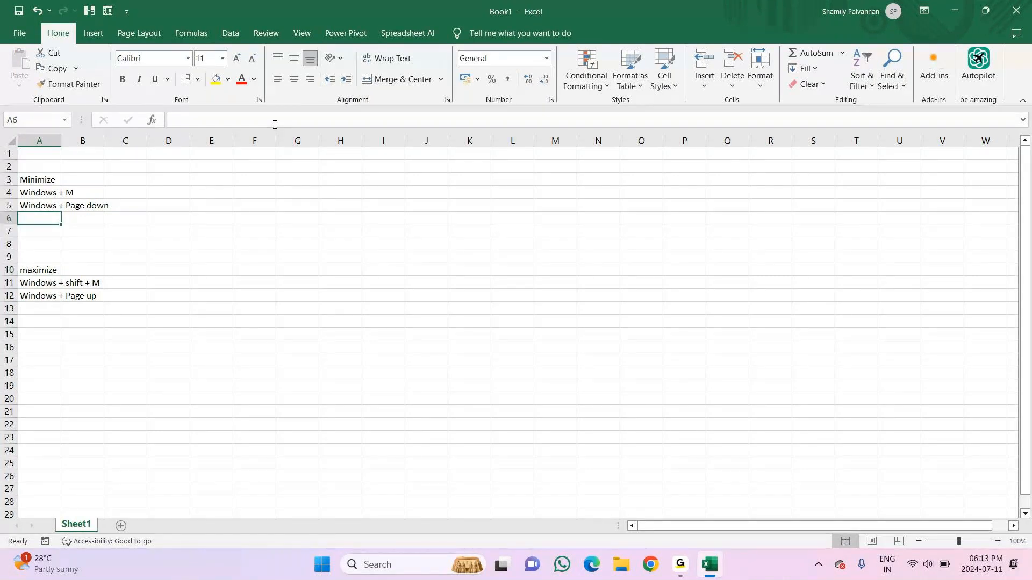
key("super")
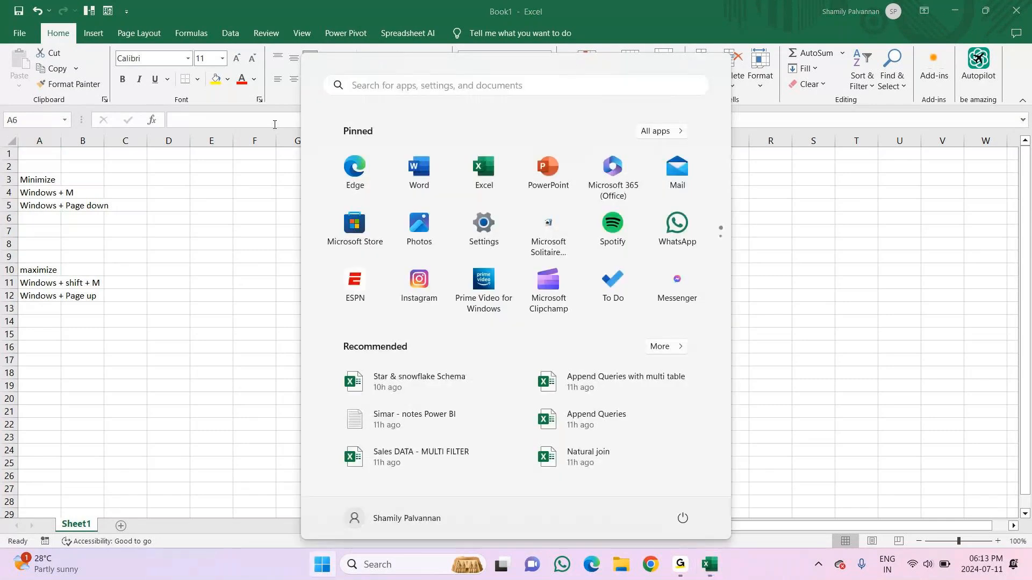
key("super")
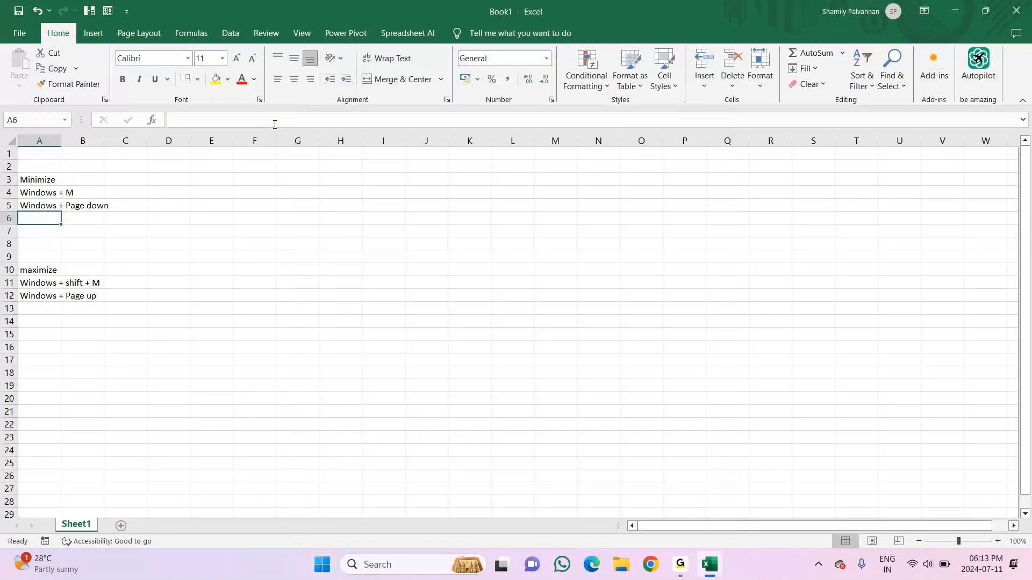
key("super+Down")
key("super+m")
key("super+shift+m")
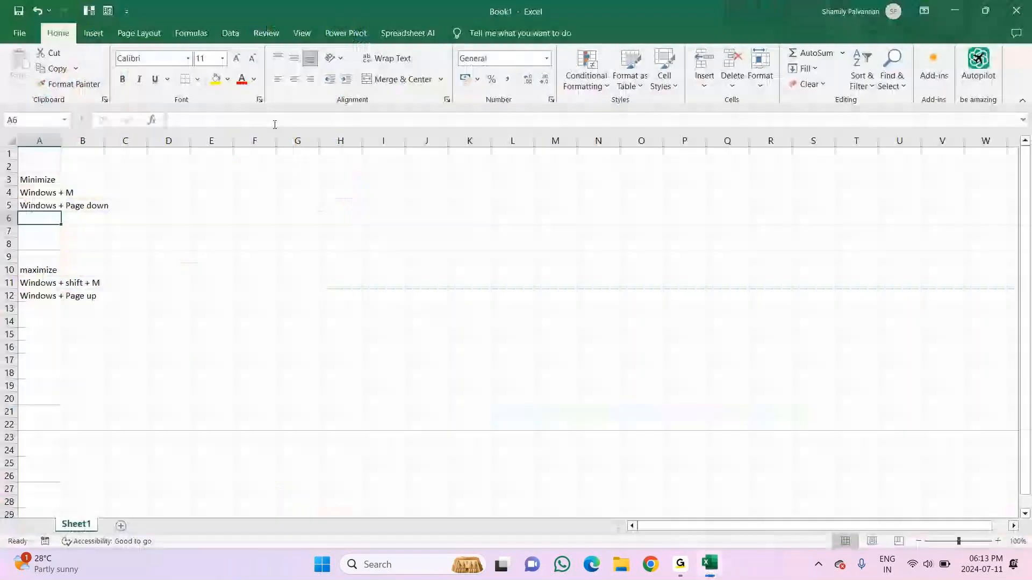
Enter the shortcut text "Windows + D" in cell A6
type("D")
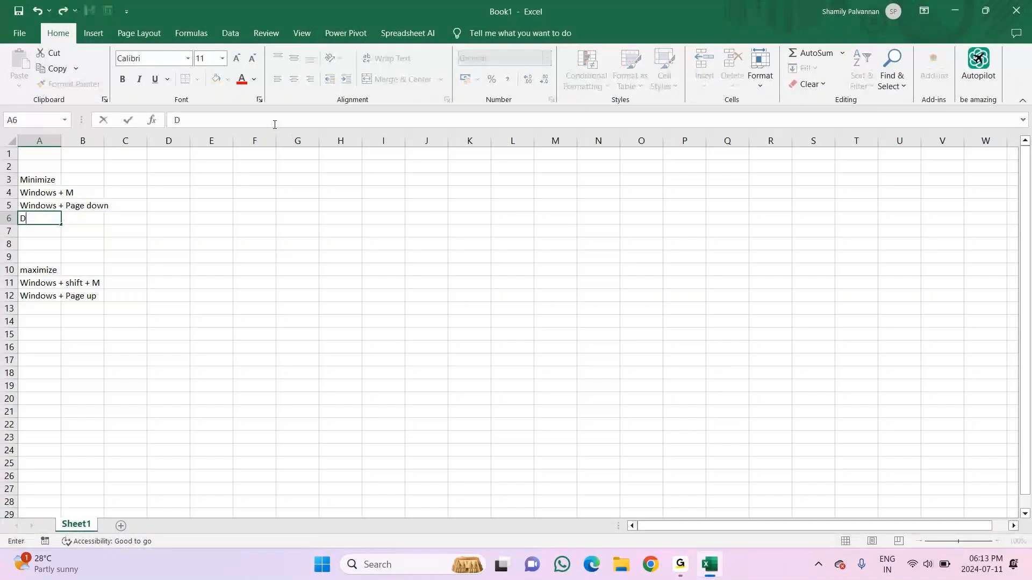
key("BackSpace")
type("Winp")
key("BackSpace")
type("dows + D")
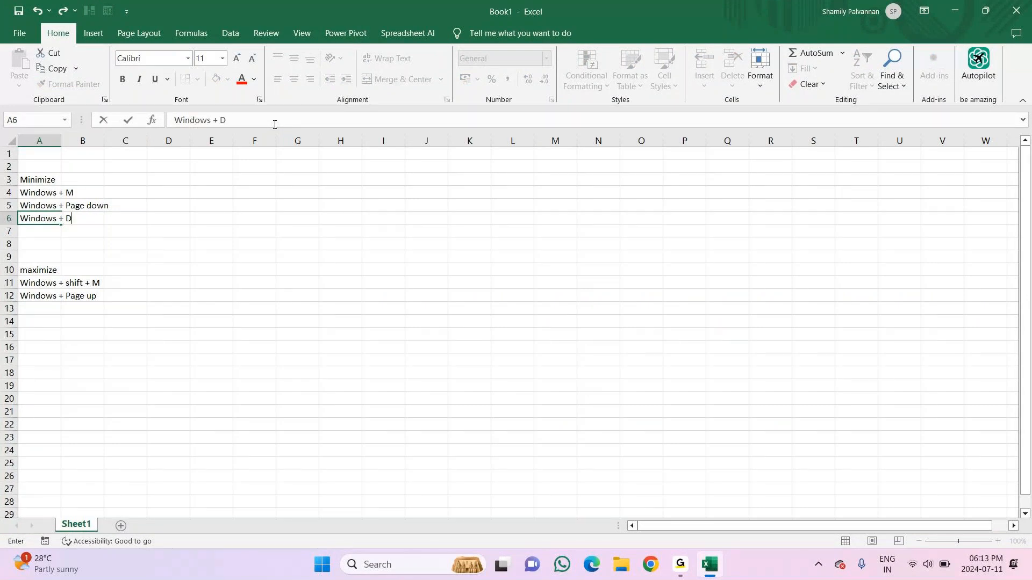
key("Return")
Copy the "Windows + D" entry from cell A6 into cell A13 at the end of the "maximize" list
key("Up")
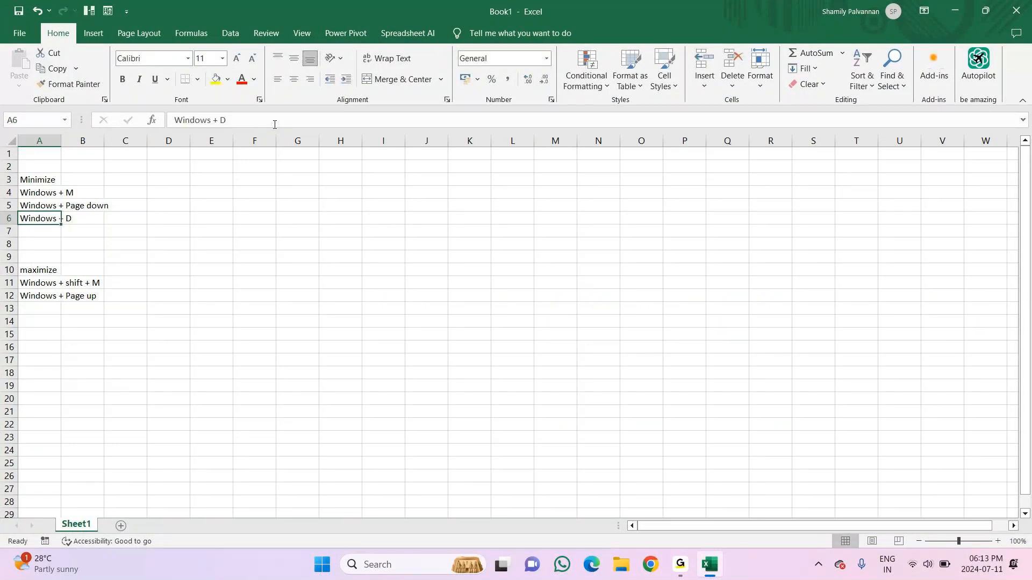
key("ctrl+c")
key("Down")
key("Down")
key("Down")
key("Down")
key("Down")
key("Down")
key("Down")
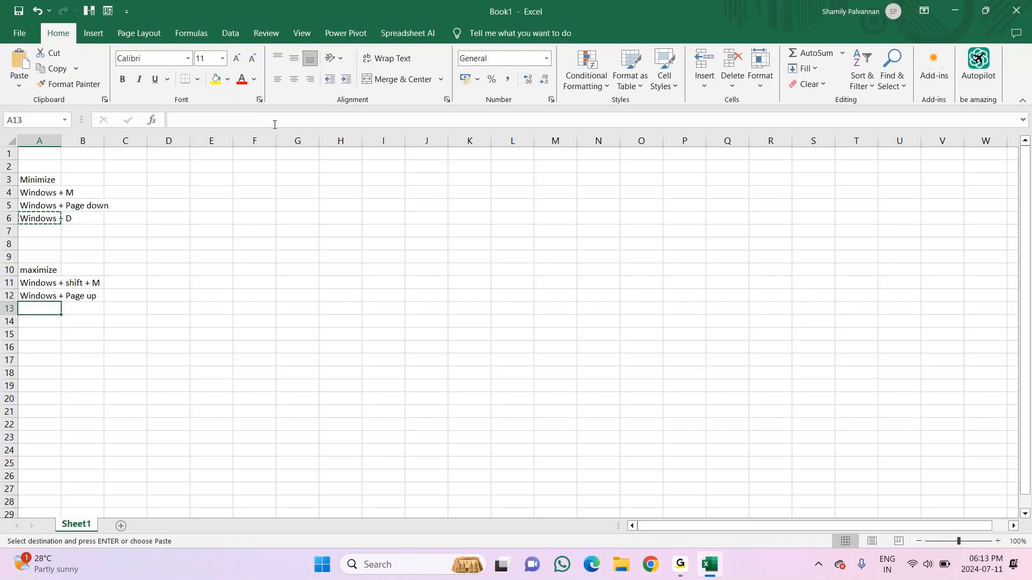
key("ctrl+v")
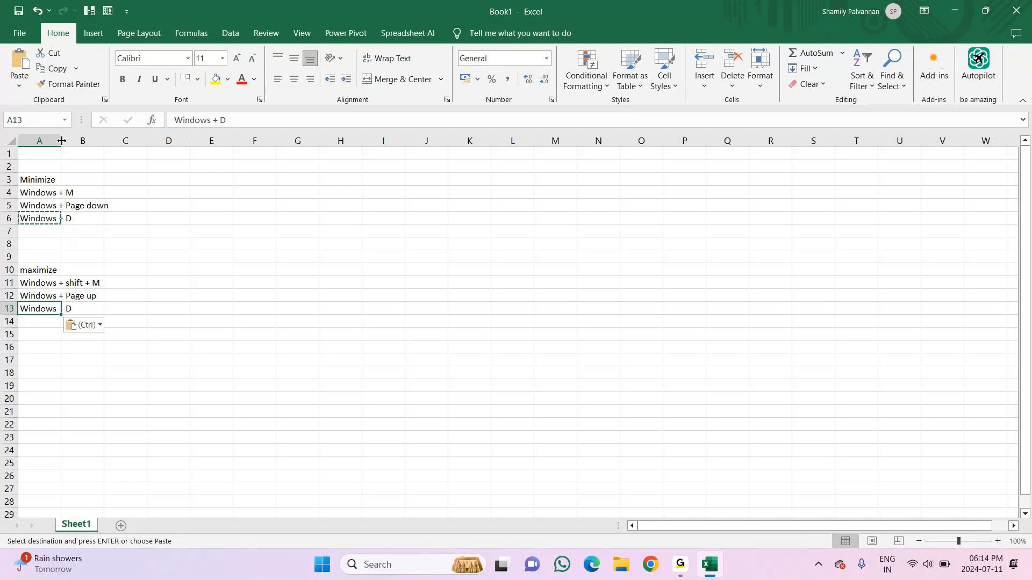
Widen column A to fit the shortcut text and fill the "Minimize" and "maximize" heading cells with yellow
left_click_drag(58, 135, 137, 218)
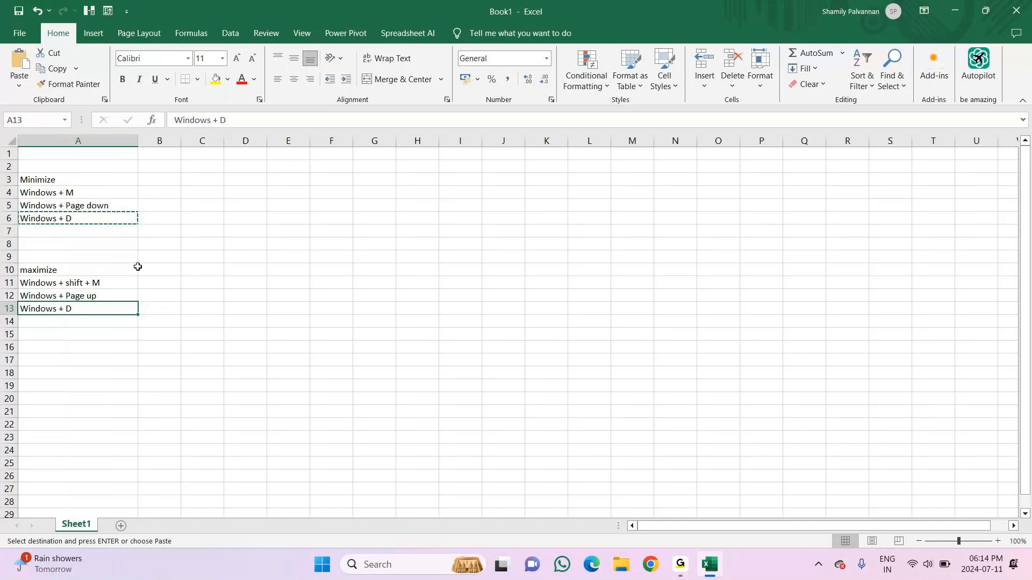
key("Escape")
left_click(27, 181)
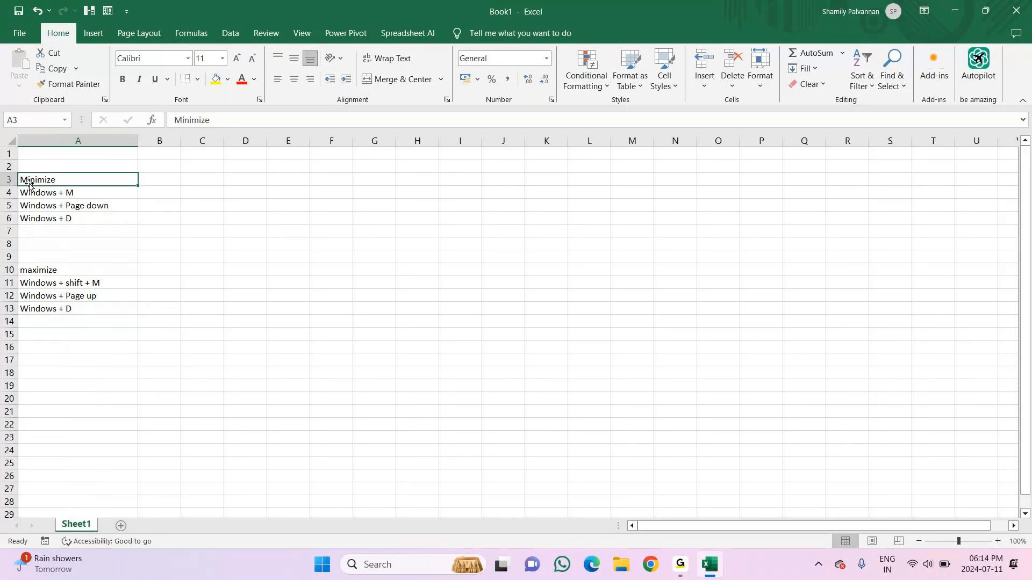
left_click(220, 79)
left_click(47, 264)
left_click(215, 79)
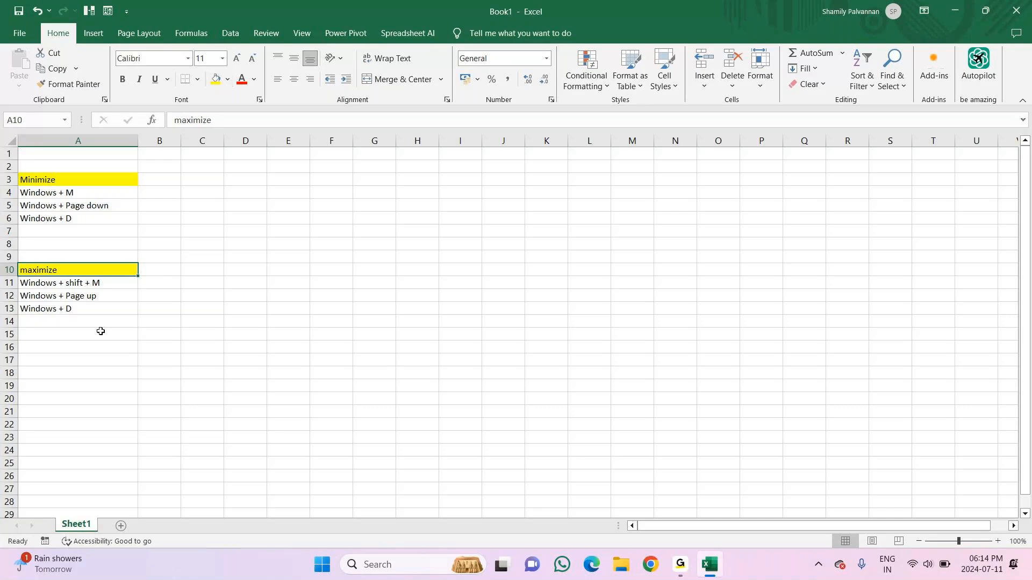
Enter the heading "Close" in cell A16 below the "maximize" list
left_click(101, 334)
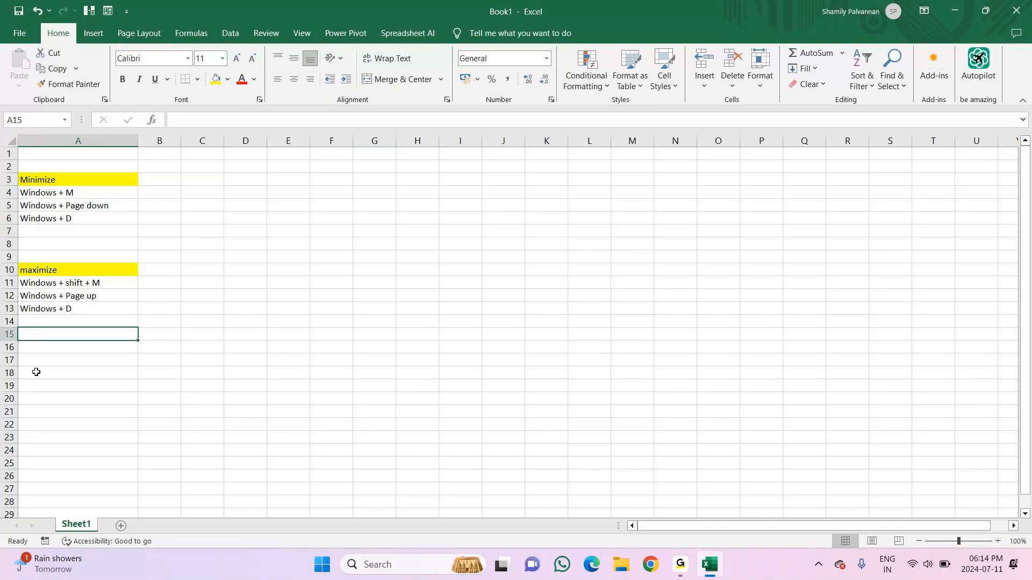
key("Down")
type("Clo")
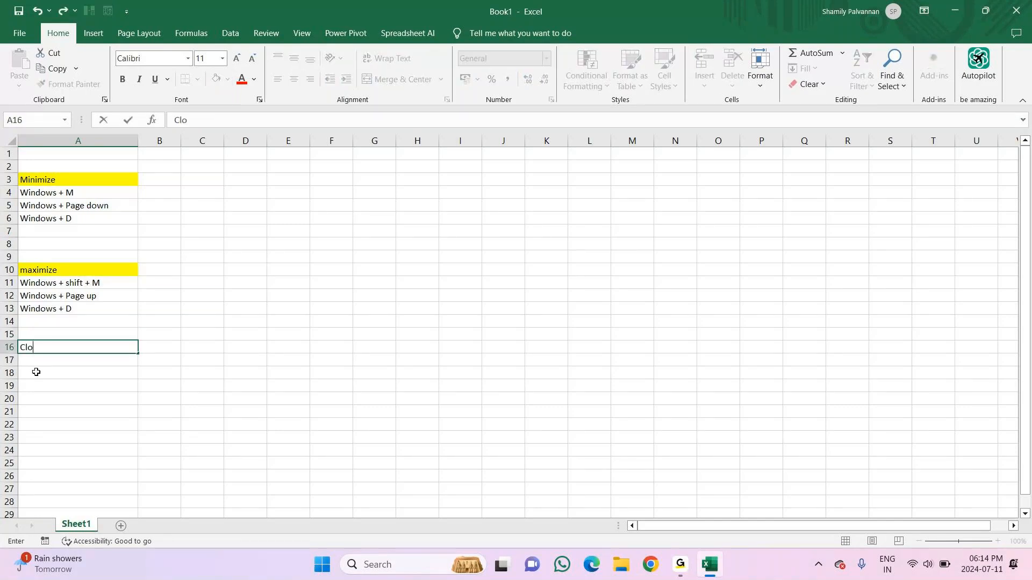
type("se")
key("Return")
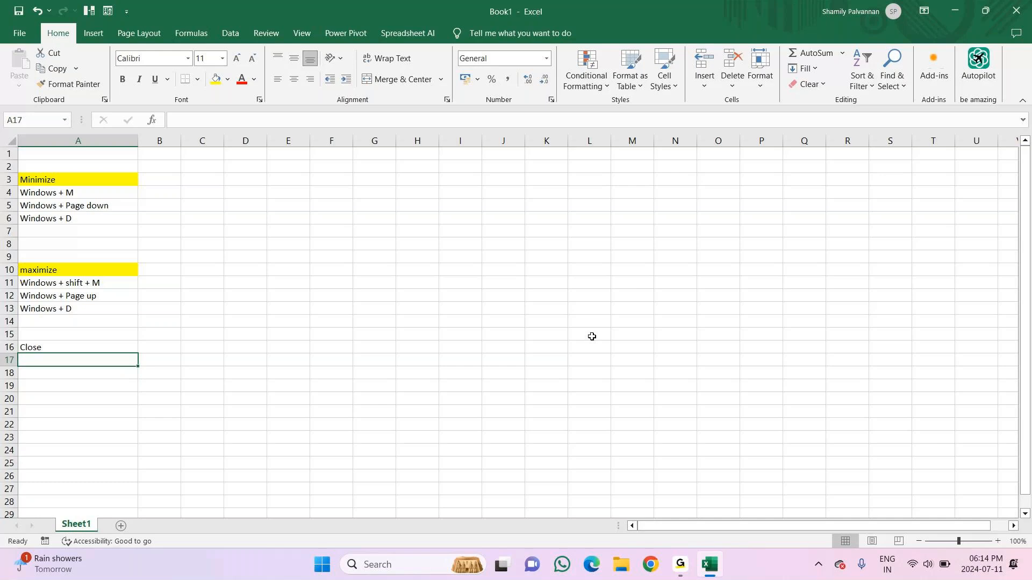
key("ctrl+s")
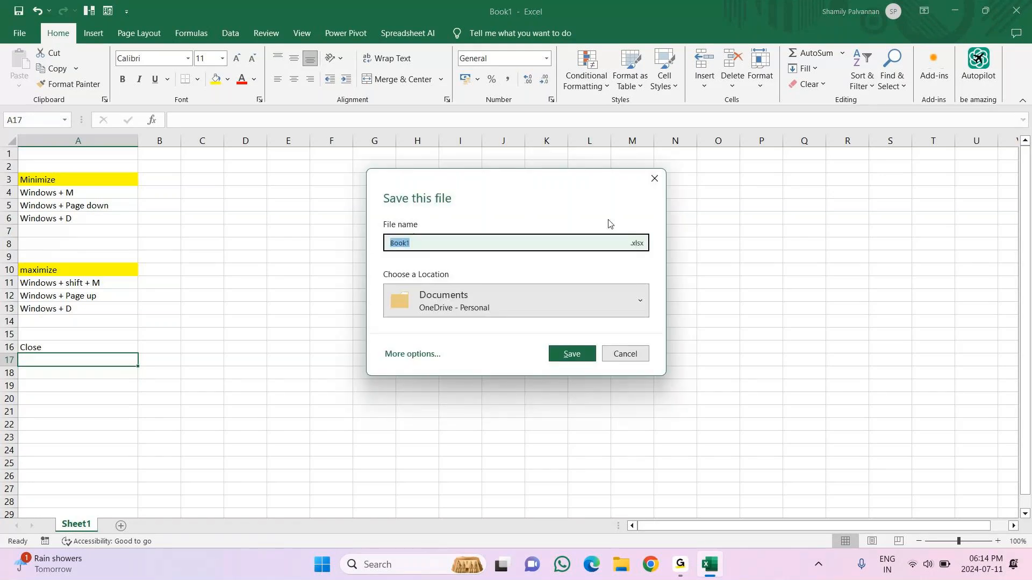
left_click(655, 179)
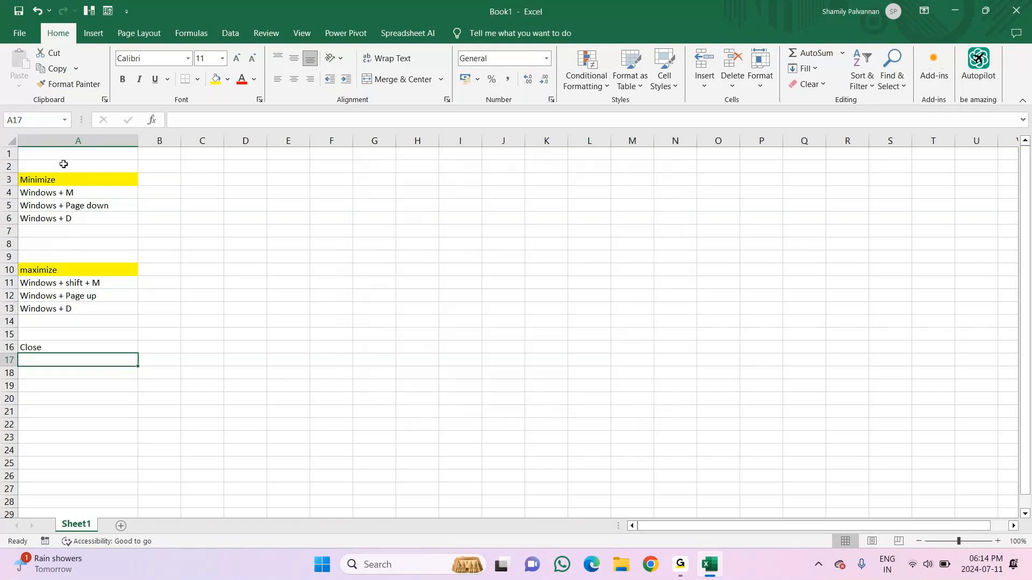
left_click(10, 139)
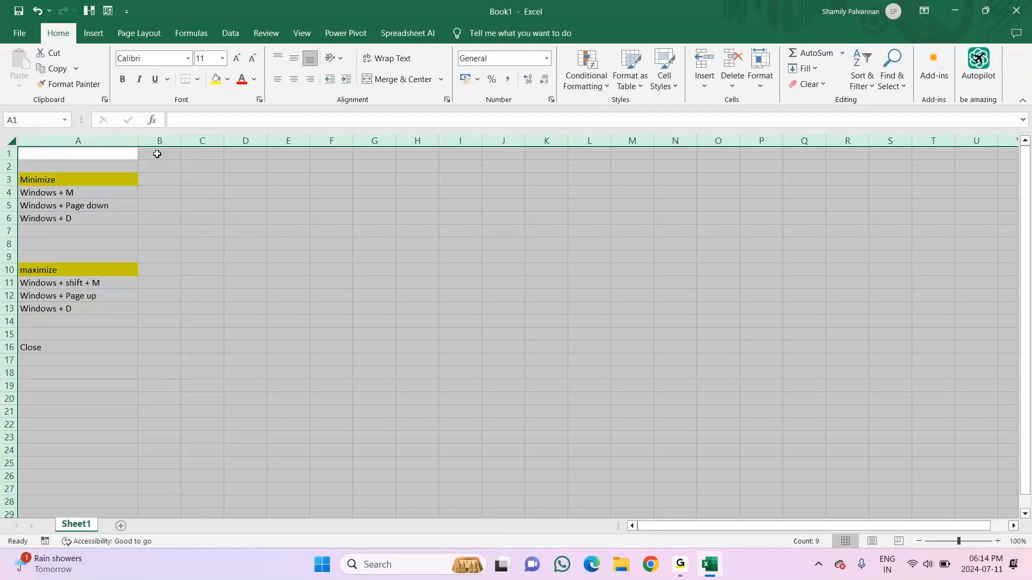
left_click(211, 215)
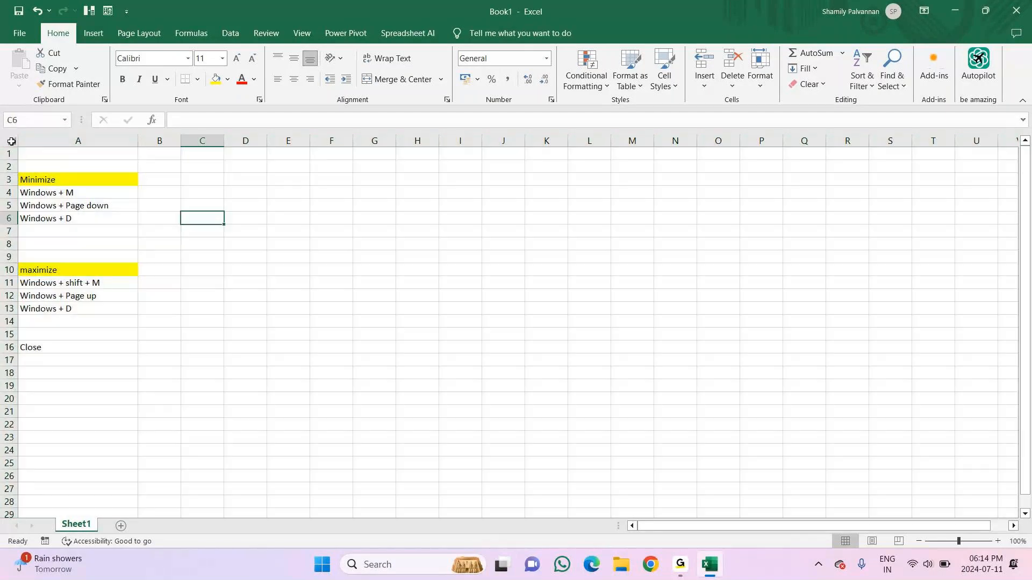
left_click(11, 140)
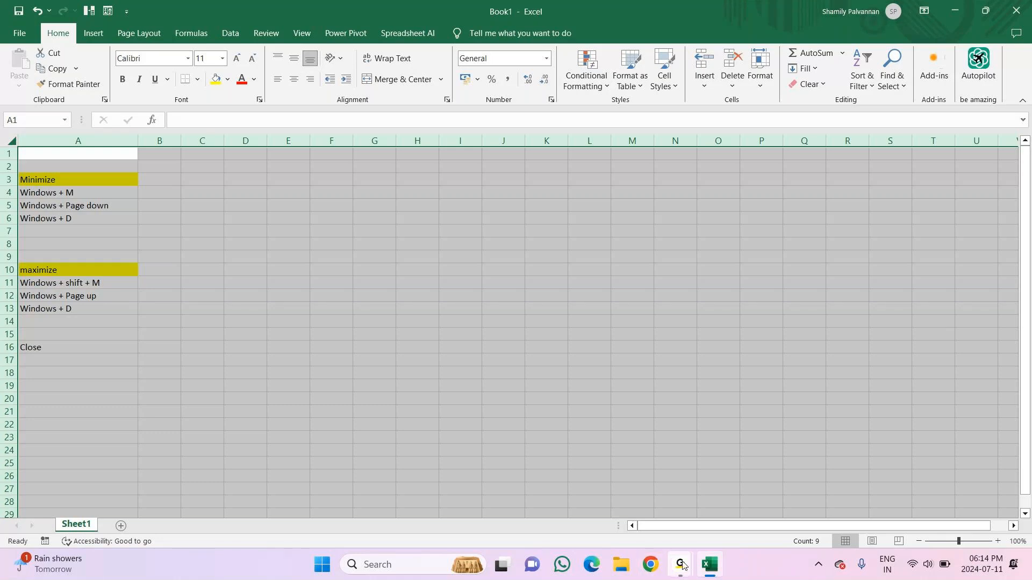
mouse_move(680, 565)
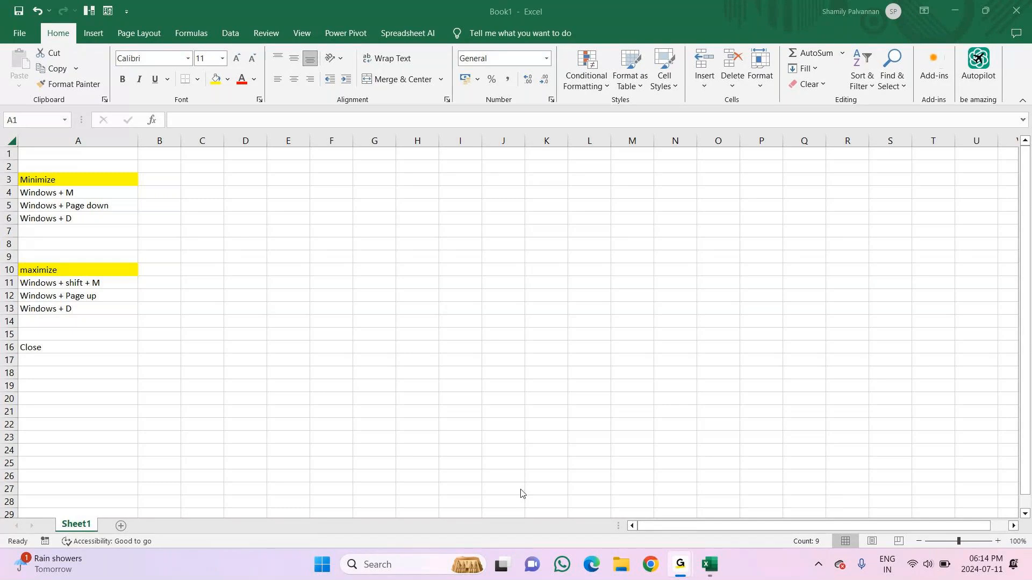
key("alt+Tab")
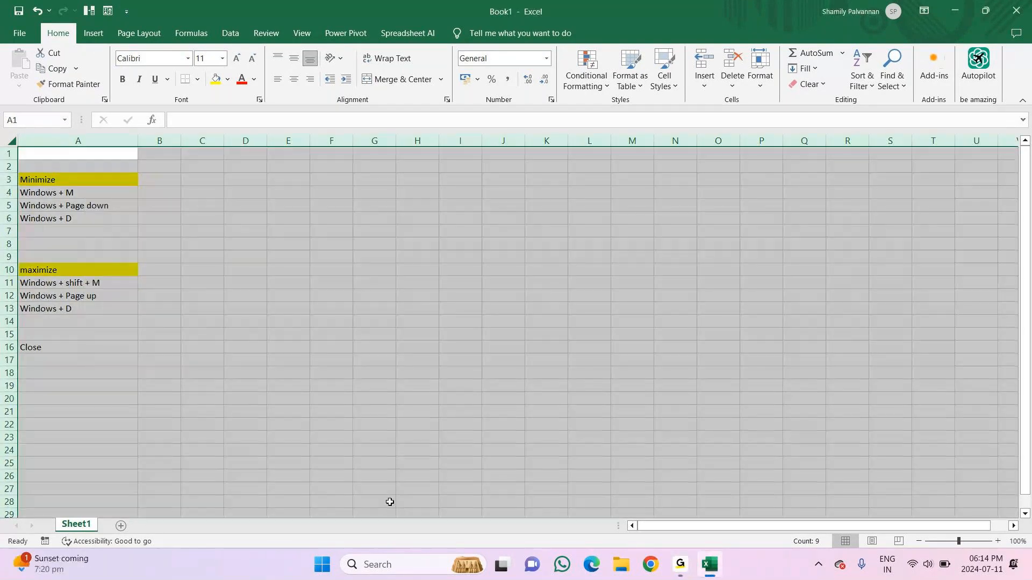
left_click(33, 425)
left_click(10, 141)
left_click(41, 359)
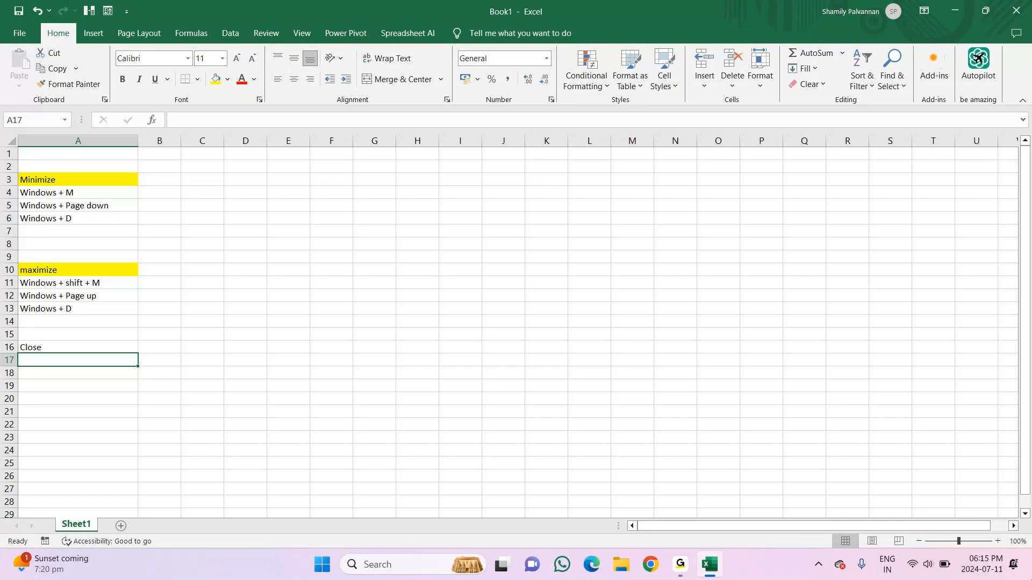
Minimize all open windows to show the desktop, and restore them
key("super")
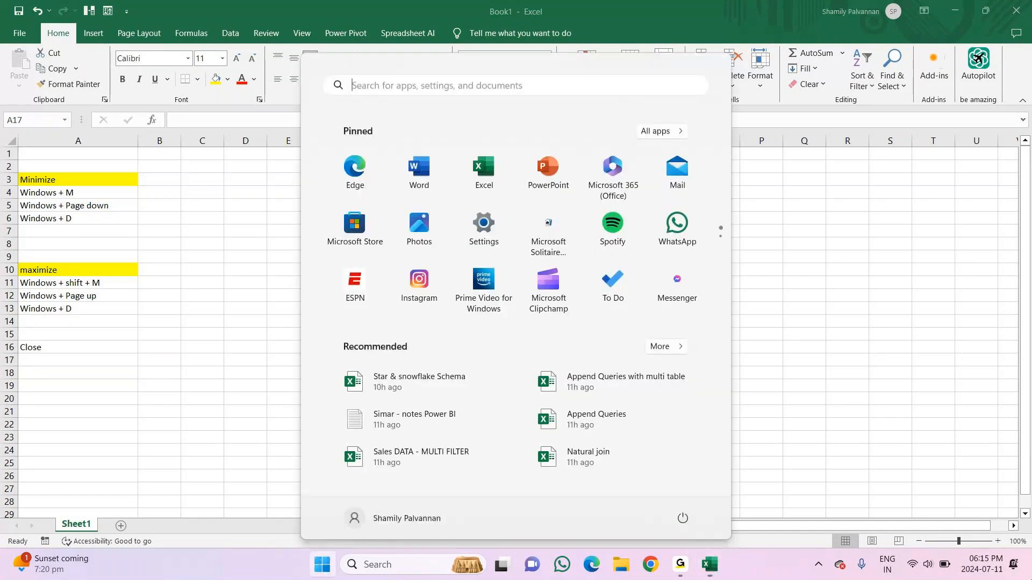
left_click(153, 375)
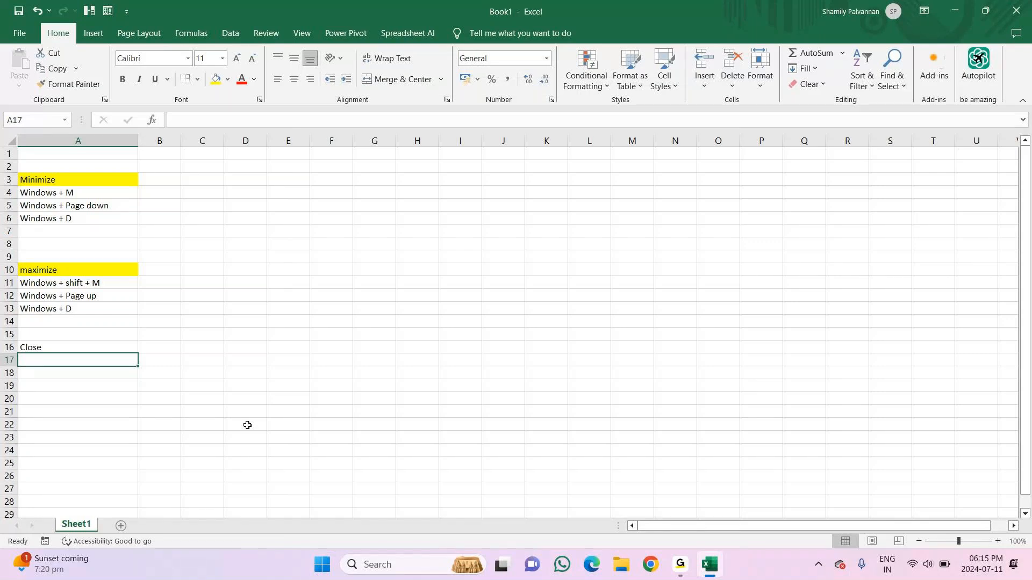
key("ctrl+d")
key("ctrl+z")
key("super+m")
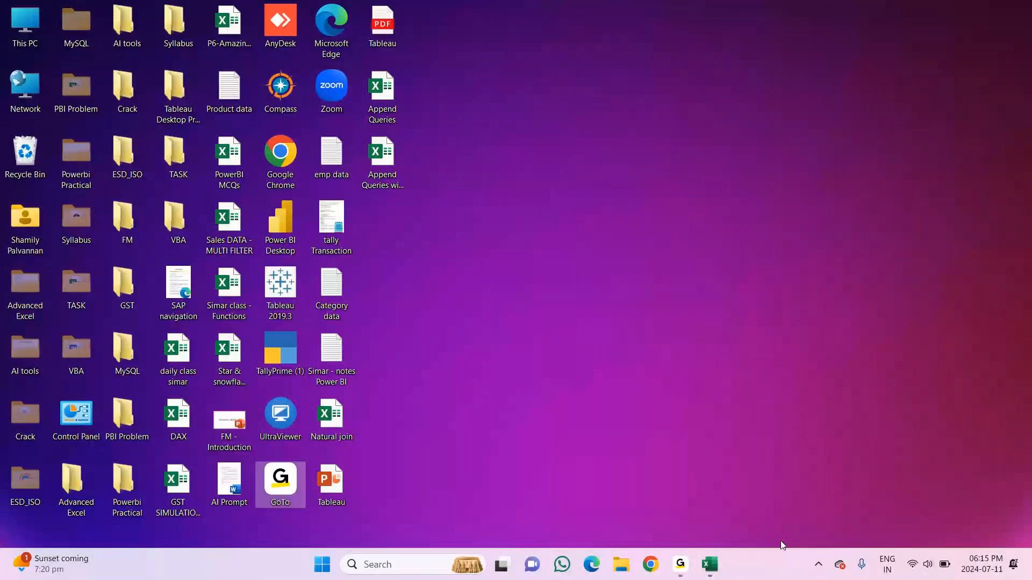
key("super+shift+m")
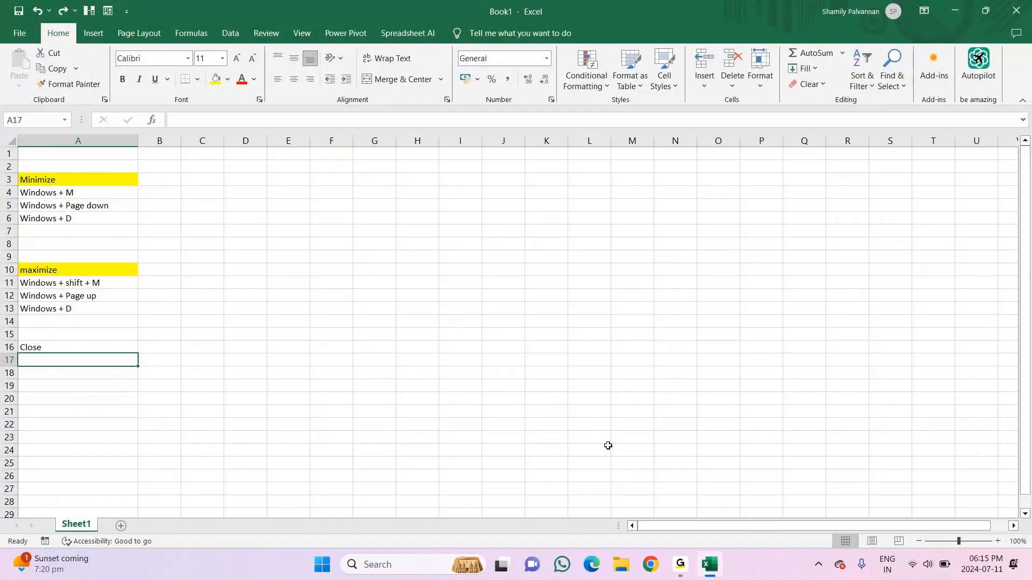
Try to close the Excel window, and cancel so the workbook stays open
key("super")
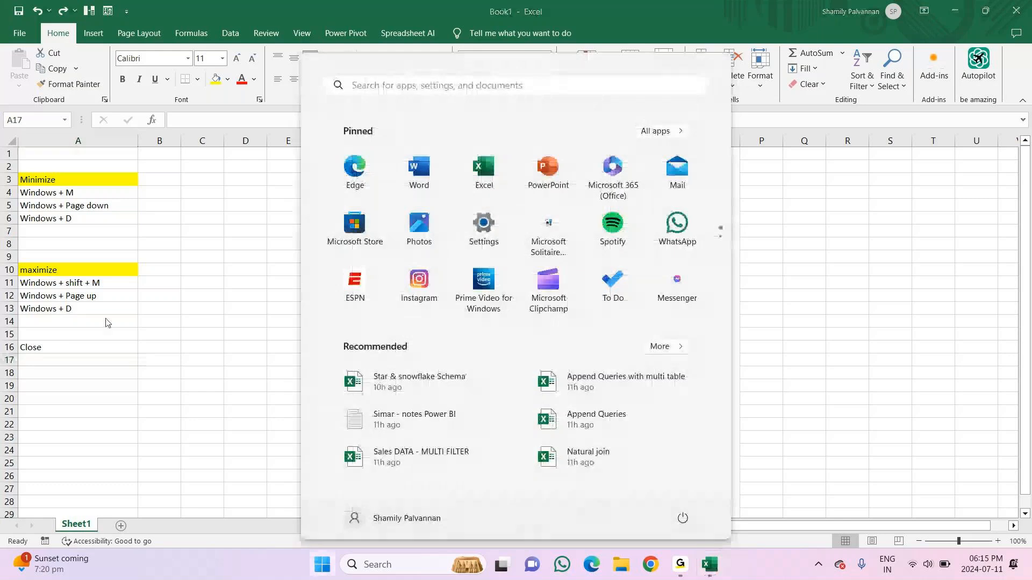
key("super")
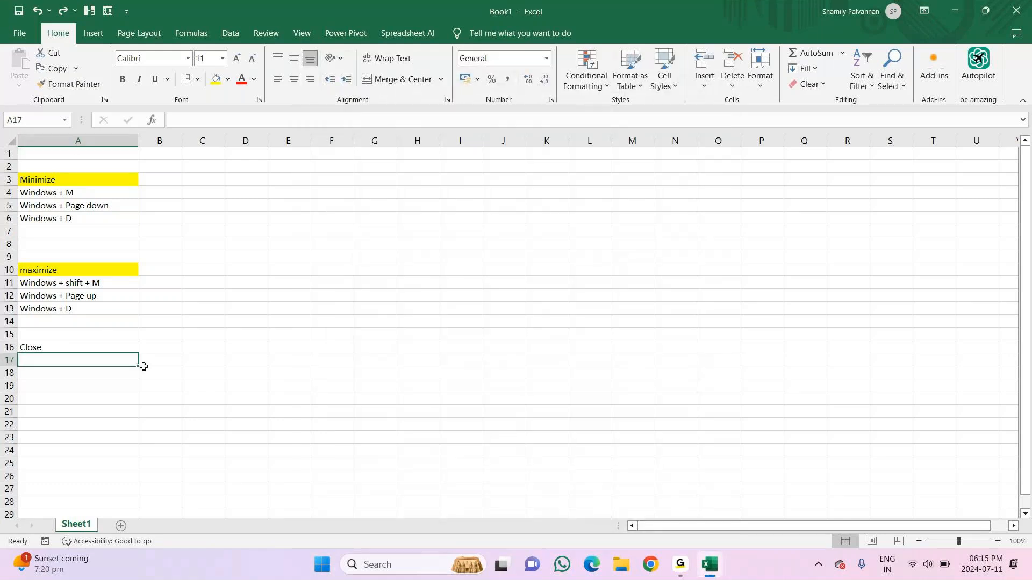
key("BackSpace")
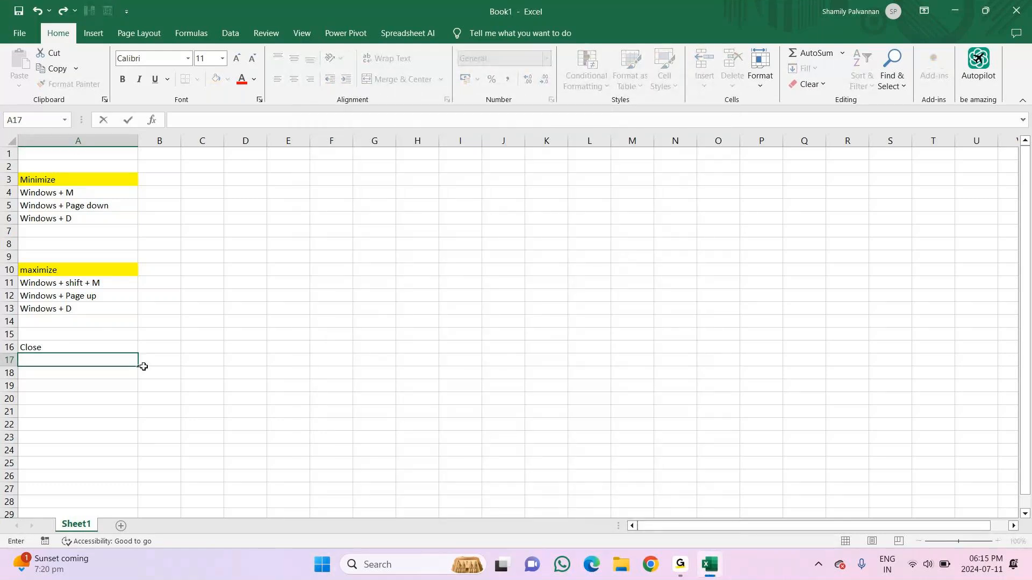
key("alt+d")
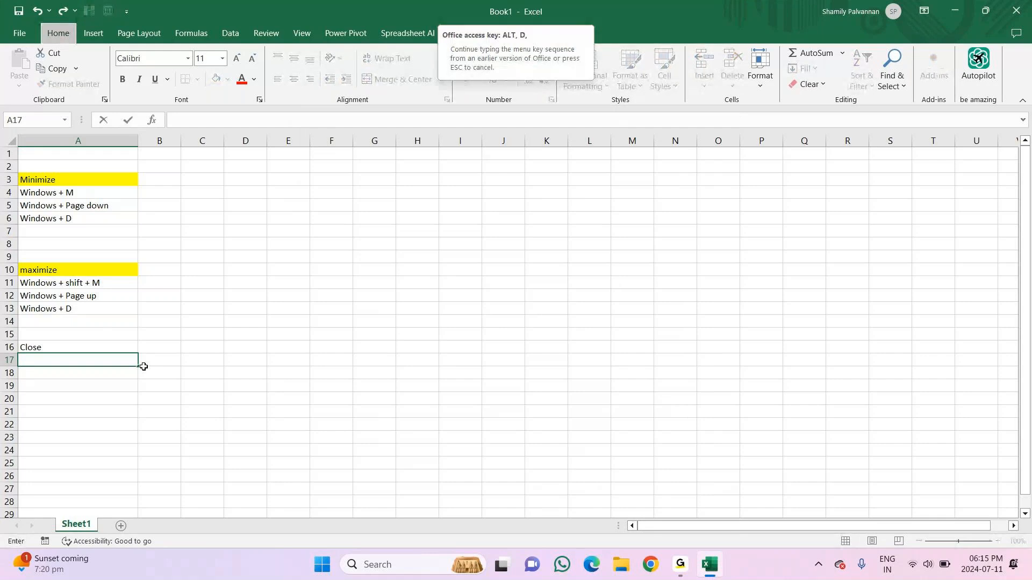
left_click(329, 412)
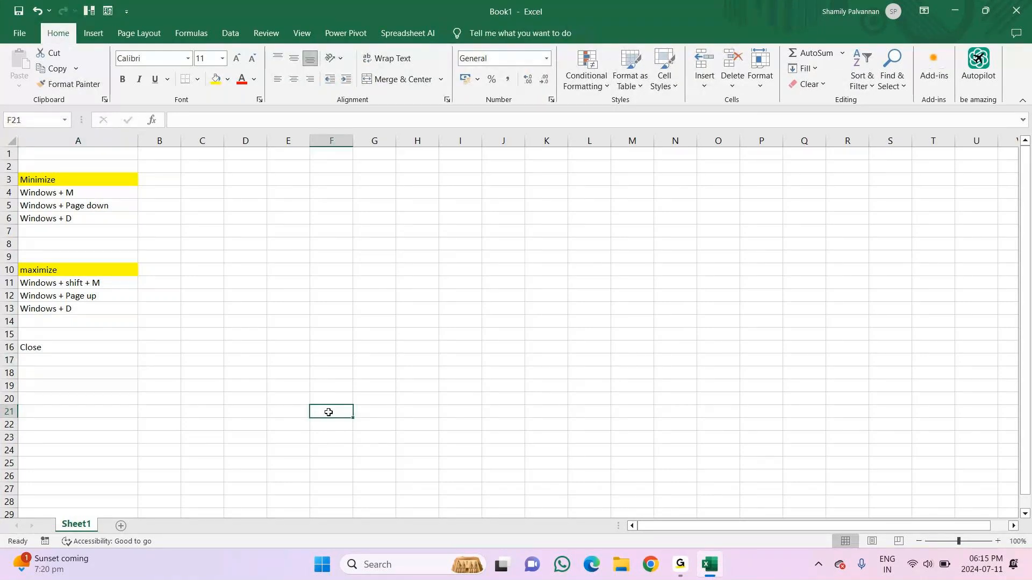
key("super+w")
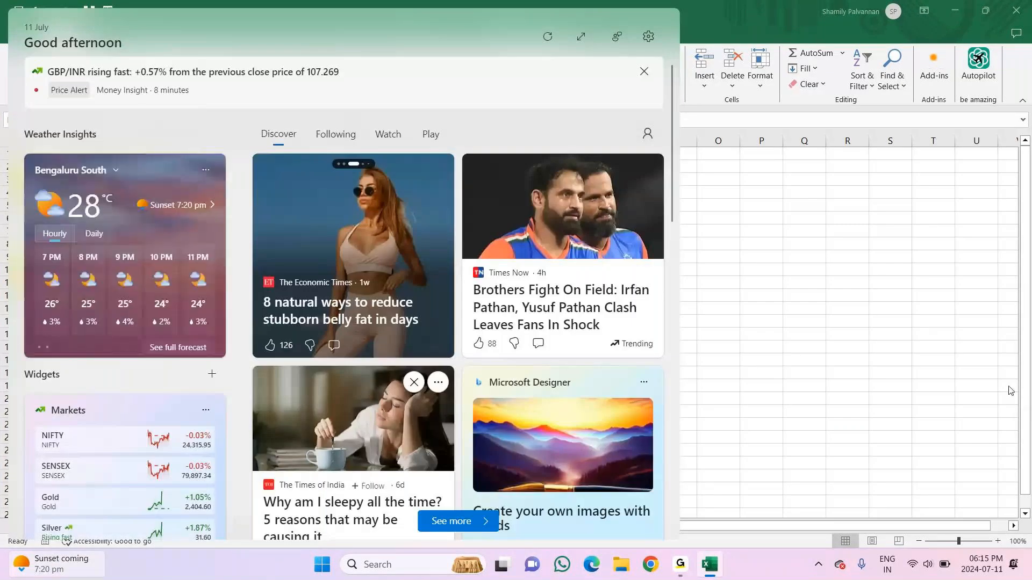
left_click(1009, 391)
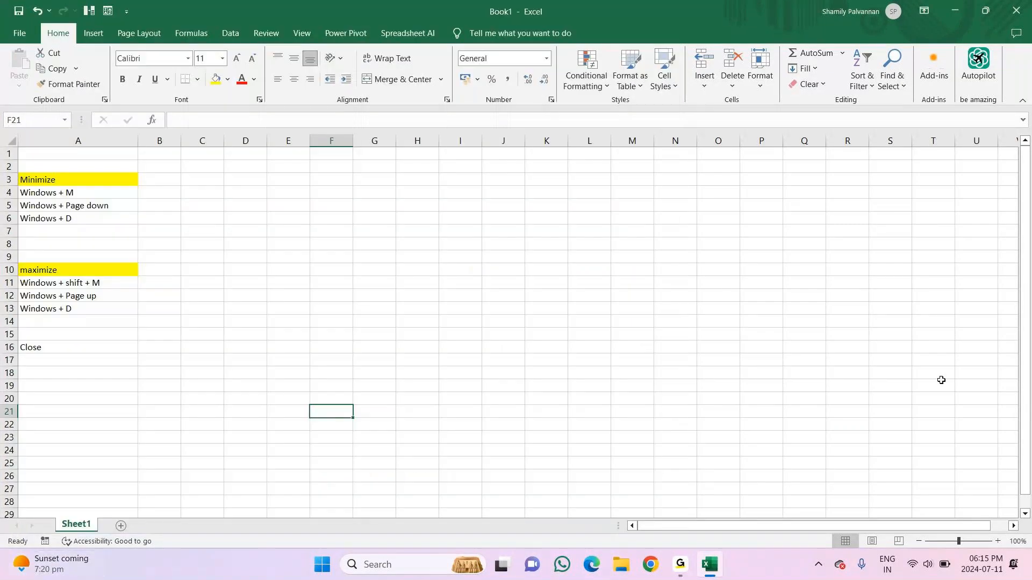
key("alt+F4")
left_click(659, 185)
Enter "Ctrl + W -- Working area" in cell A17 under the "Close" heading
left_click(57, 359)
type("Ctrl + W")
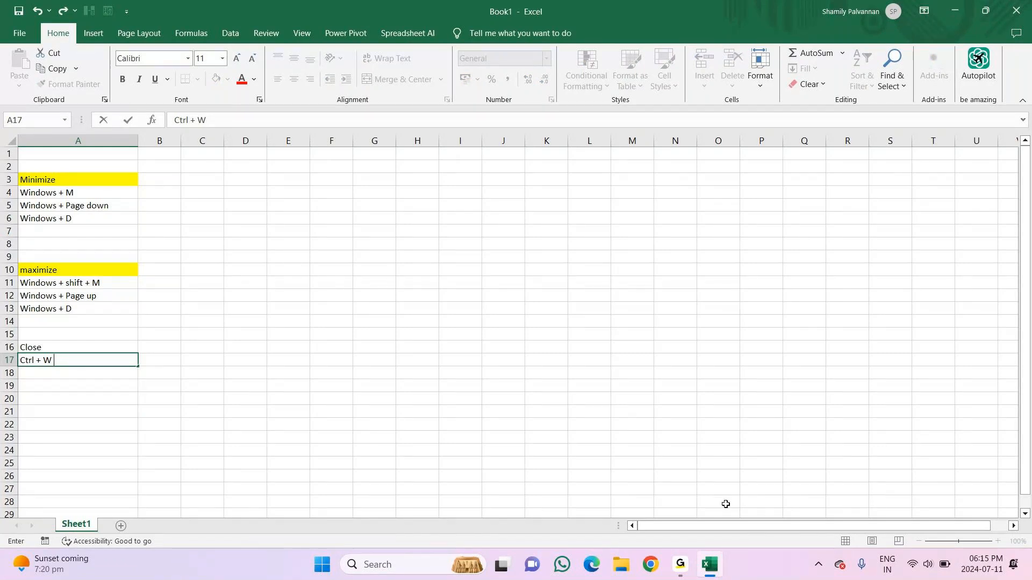
type("-- Working a")
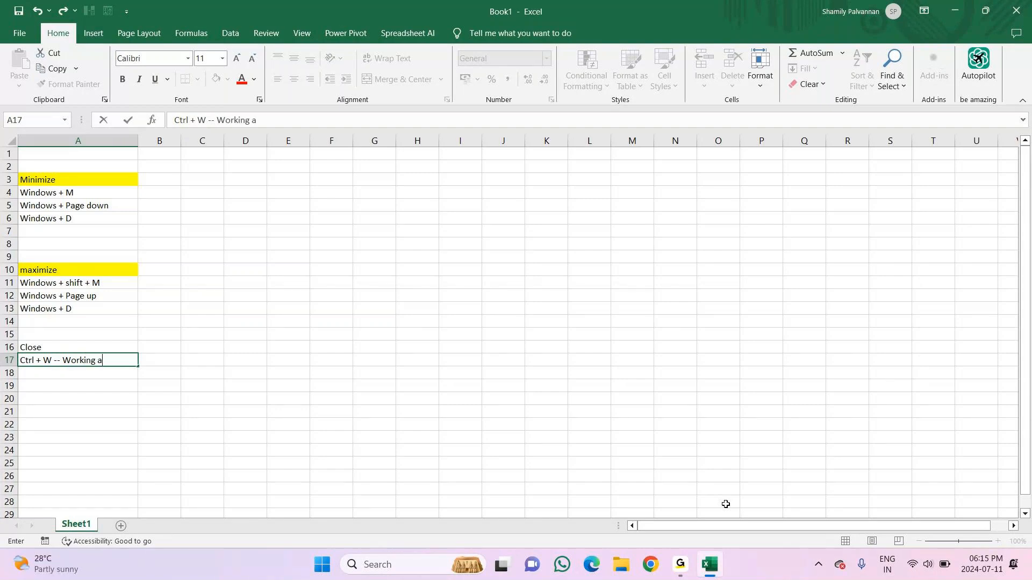
type("rea")
key("Return")
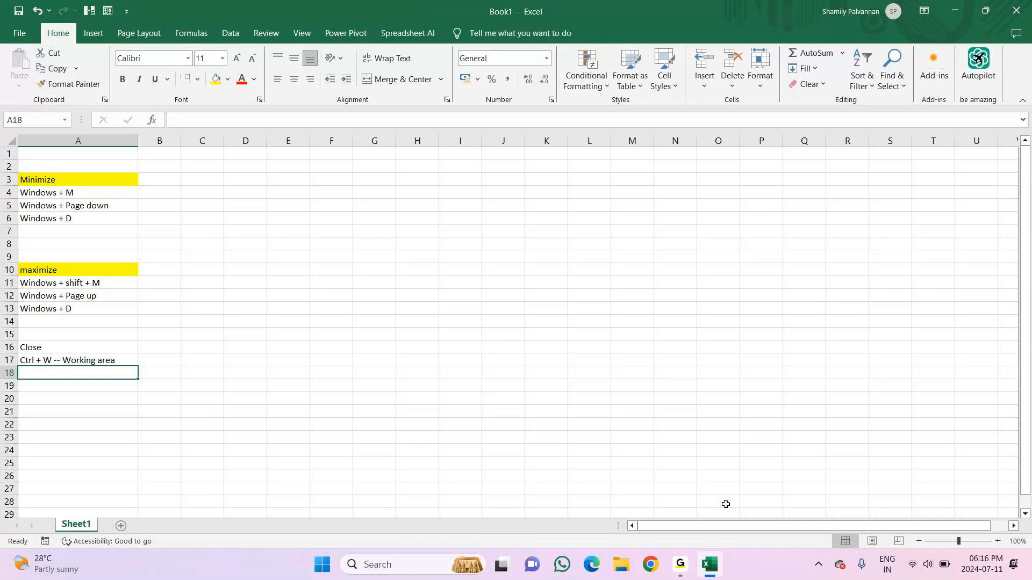
Close the workbook, saving it to the Desktop folder as "Data Visualisation - MCC"
key("ctrl+w")
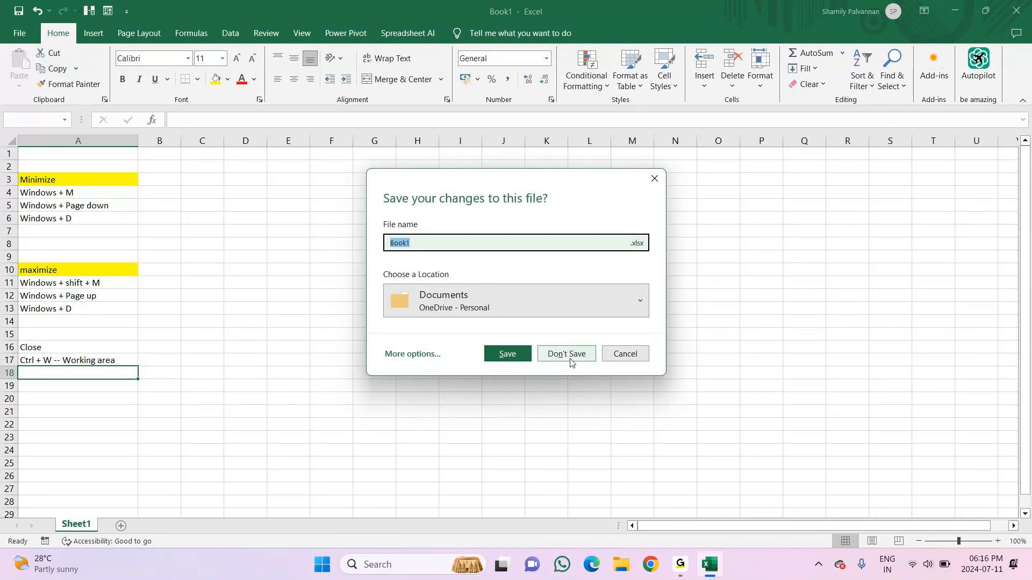
left_click(410, 353)
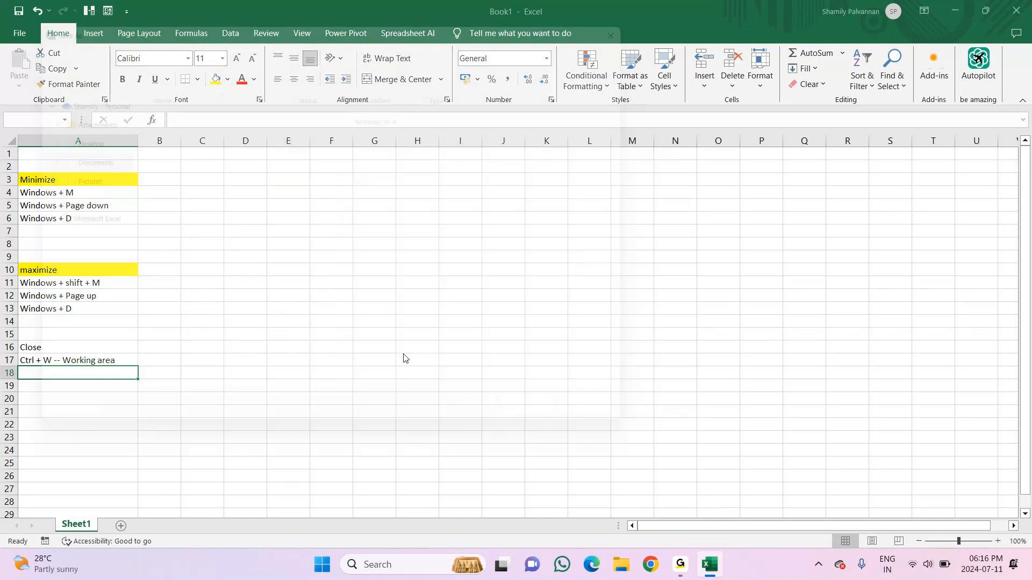
left_click(56, 151)
left_click(133, 341)
type("Data")
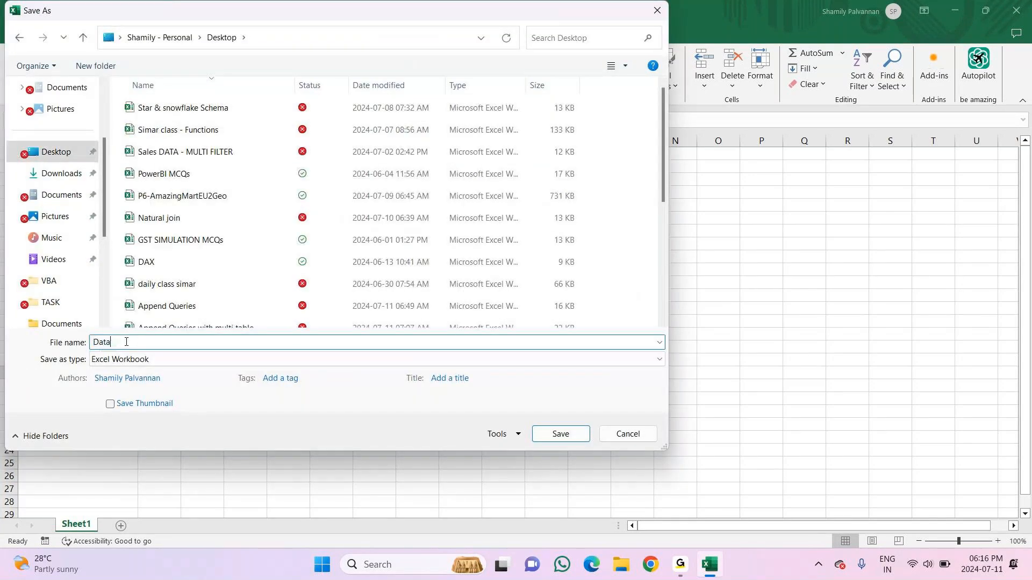
type(" Visualisation - MCC")
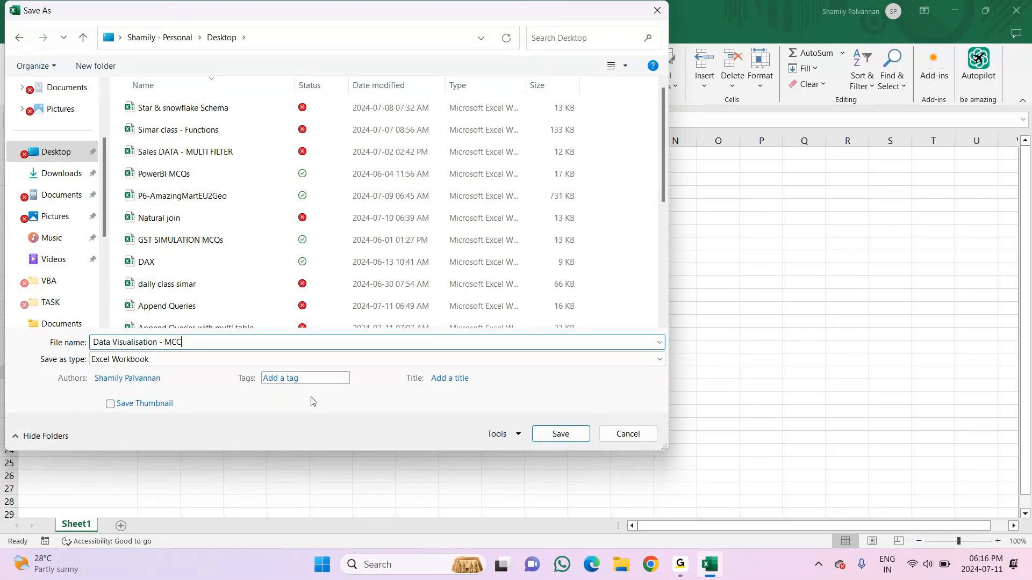
left_click(559, 433)
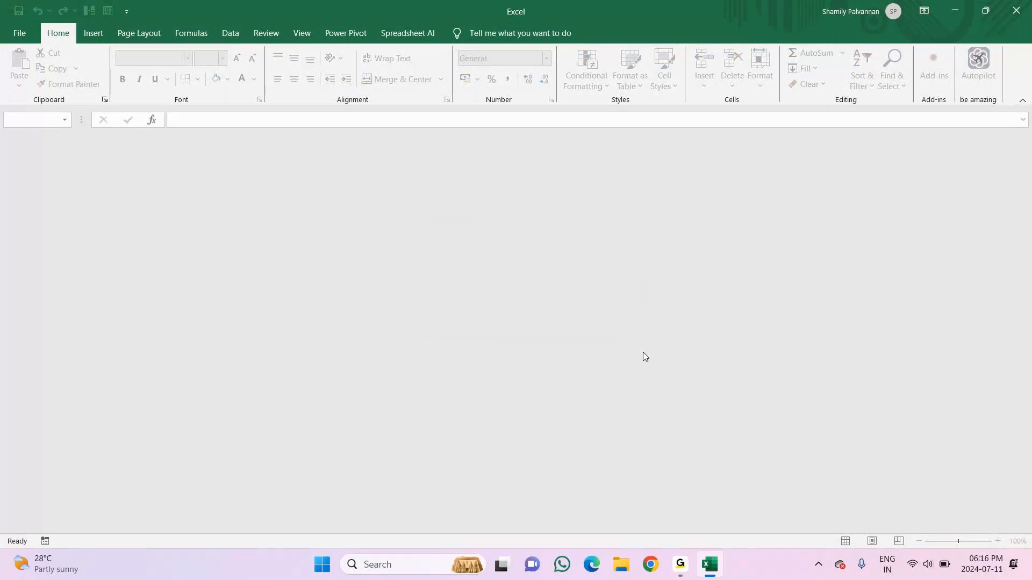
Reopen the recent workbook "Data Visualisation - MCC" and complete the entry "Alt + F4 -- Entire file" in cell A18
left_click(20, 34)
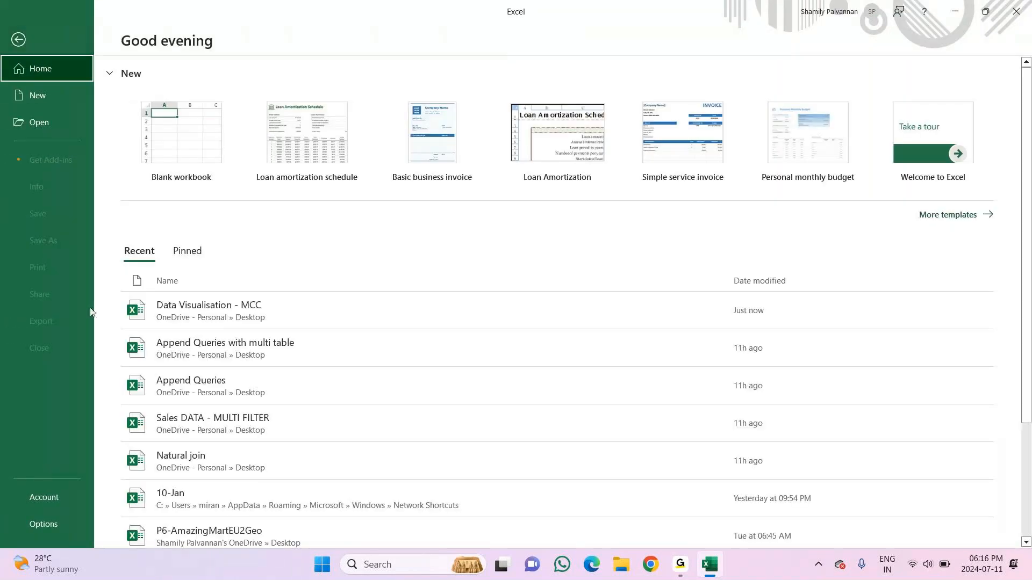
left_click(189, 312)
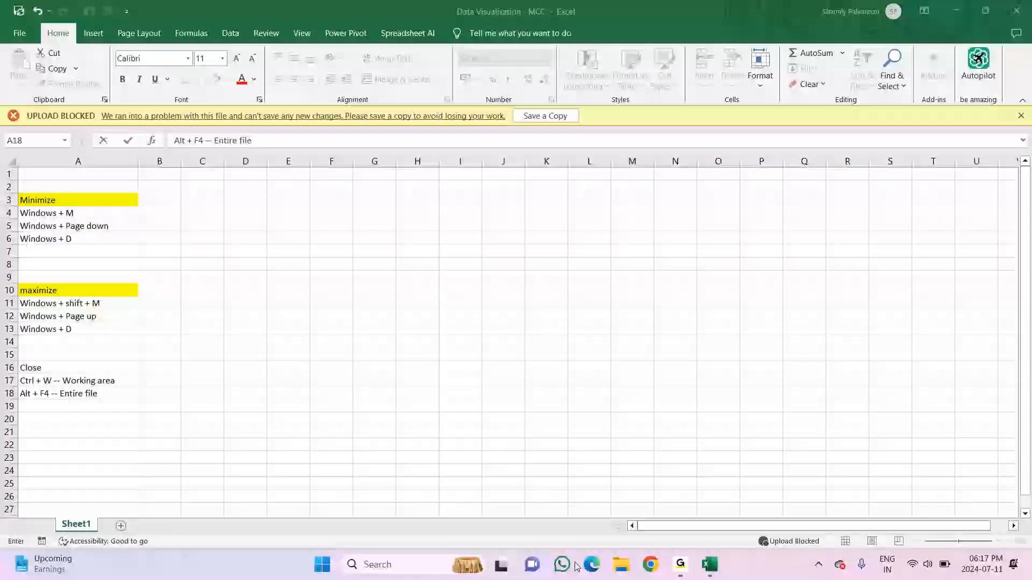
left_click(72, 411)
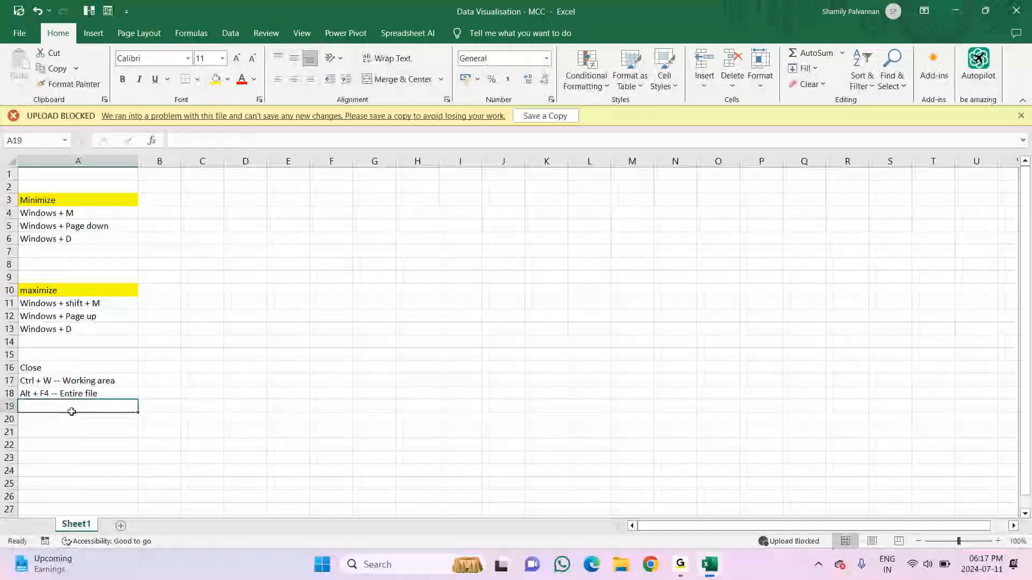
List the interface terms "Tabs", "Ribbons" and "Groups" in cells A21 to A23 below the "Close" list
left_click(69, 419)
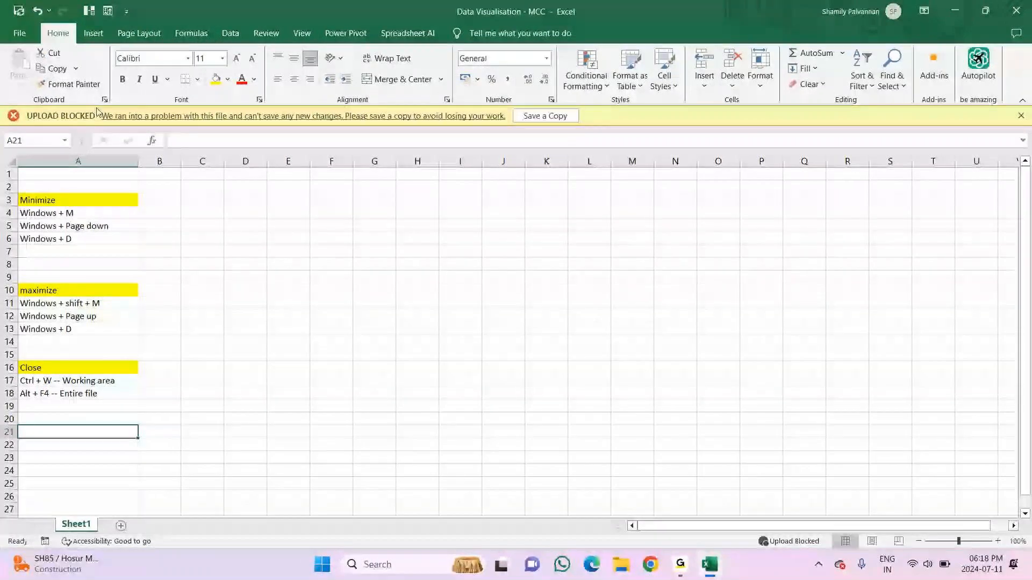
type("Ta")
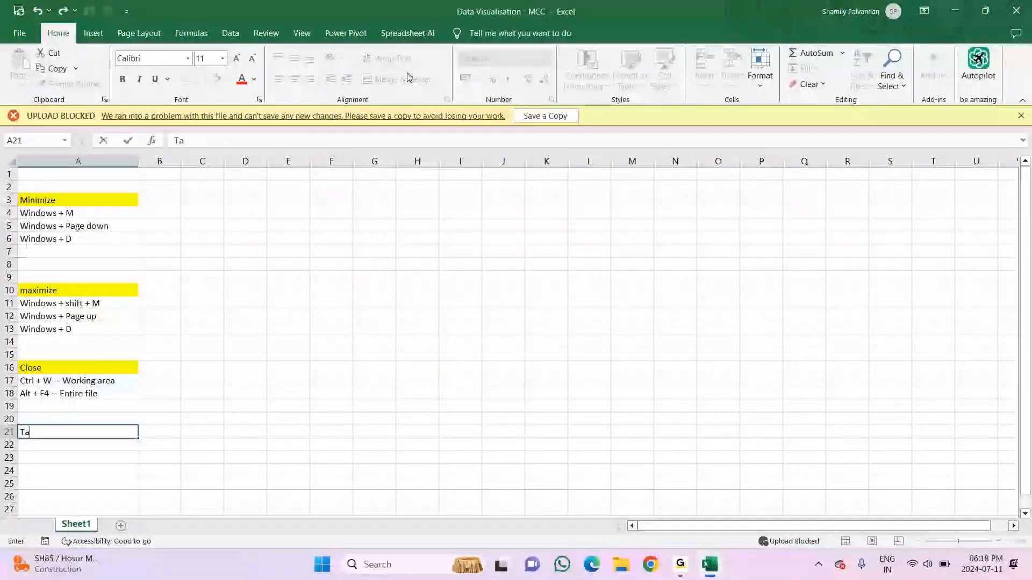
type("bs")
key("Return")
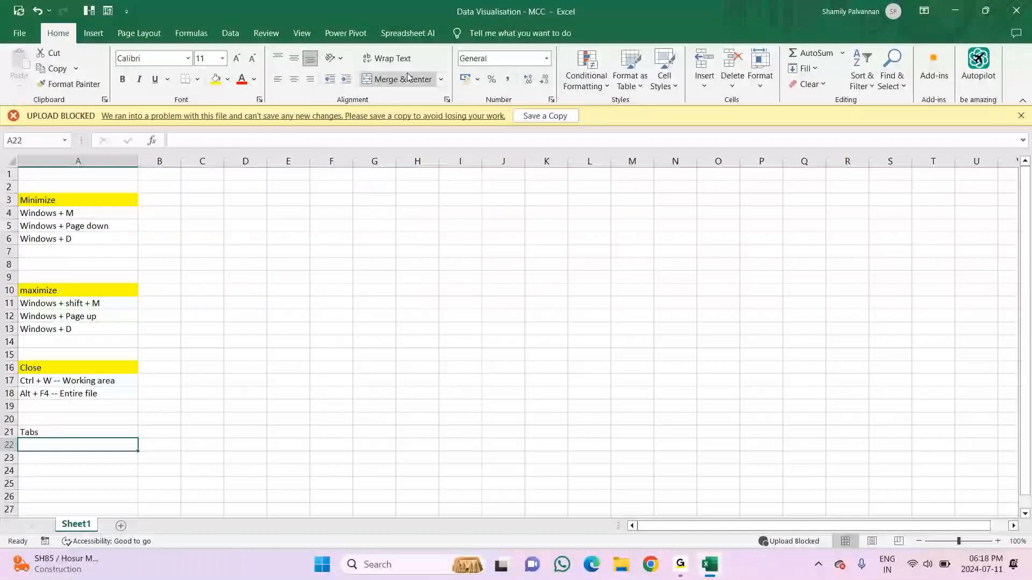
type("Ribbons")
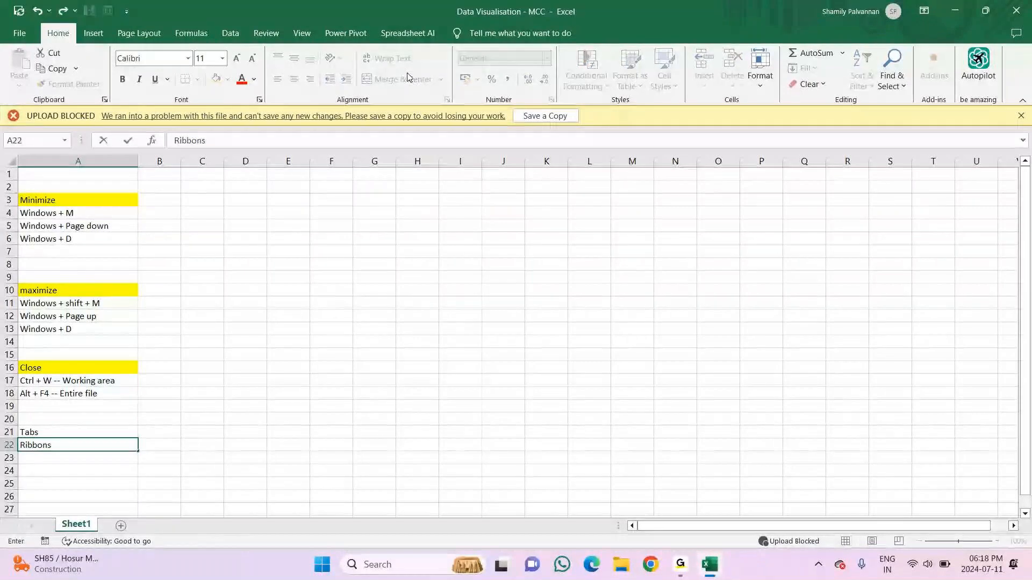
key("Return")
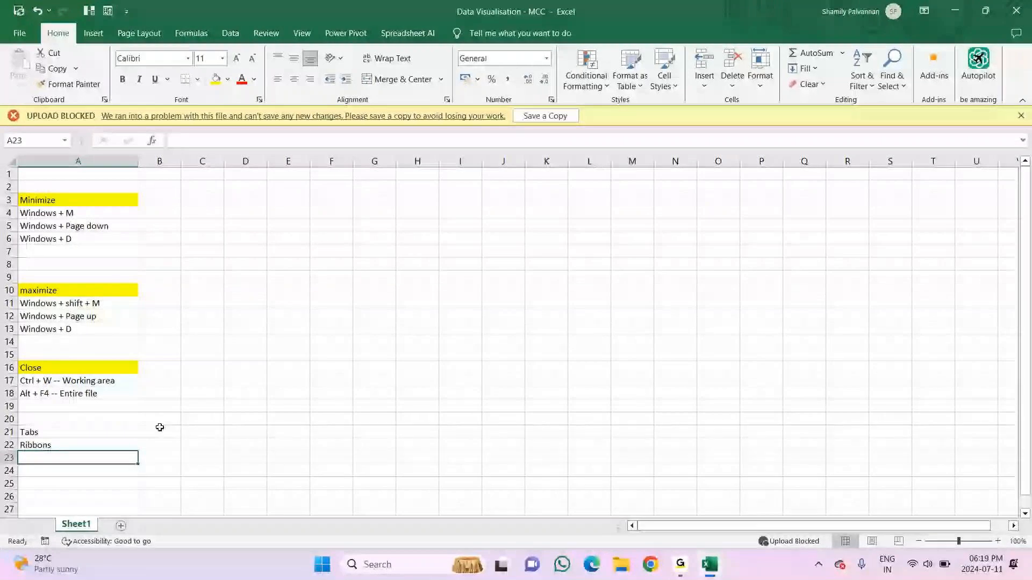
type("Groups")
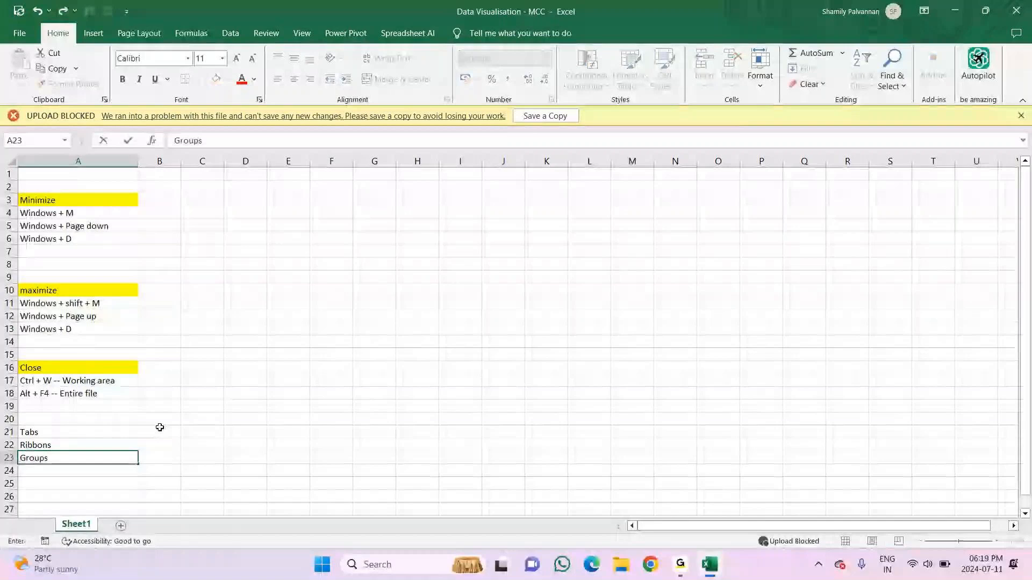
key("Return")
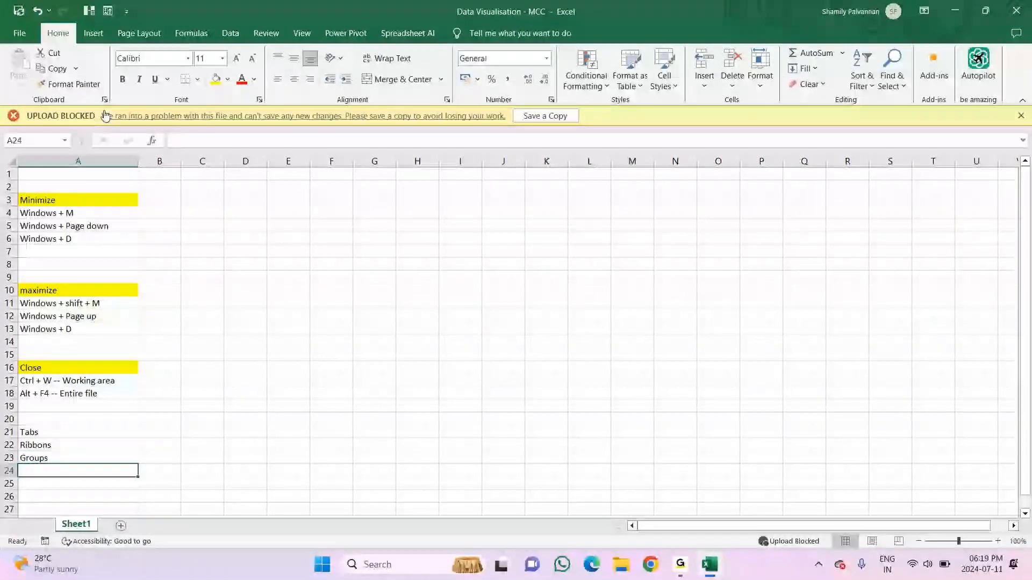
View the Font settings in the Format Cells dialog and close it without changing anything
left_click(105, 100)
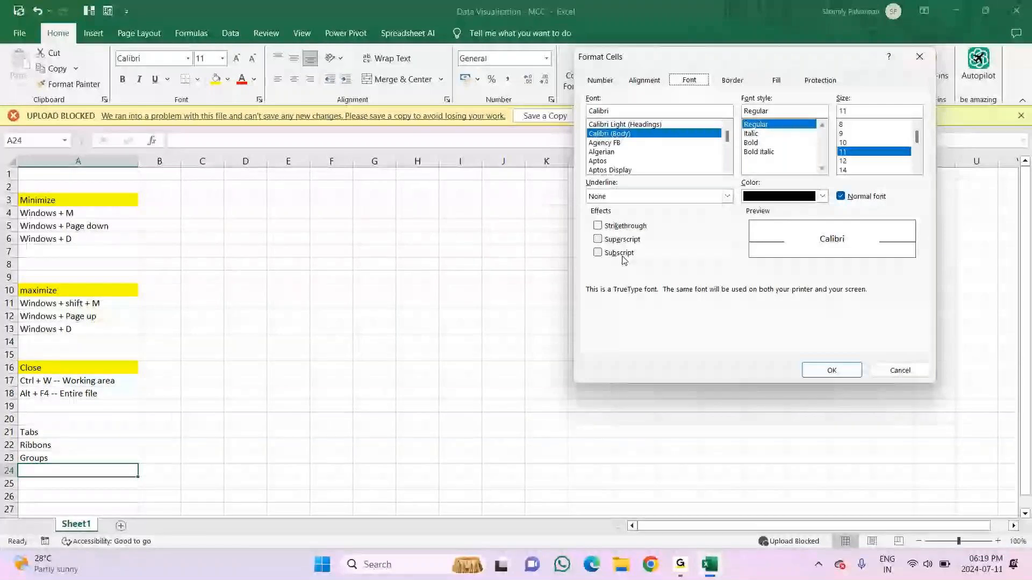
key("Escape")
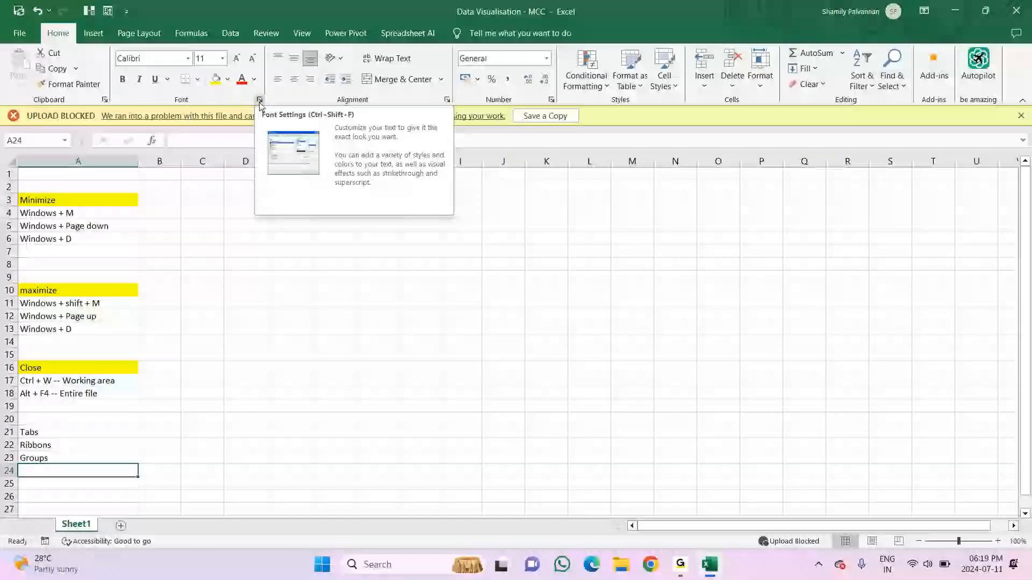
Type "Dialog Laucher / Lauch button" in cell A24 below "Groups"
type("d")
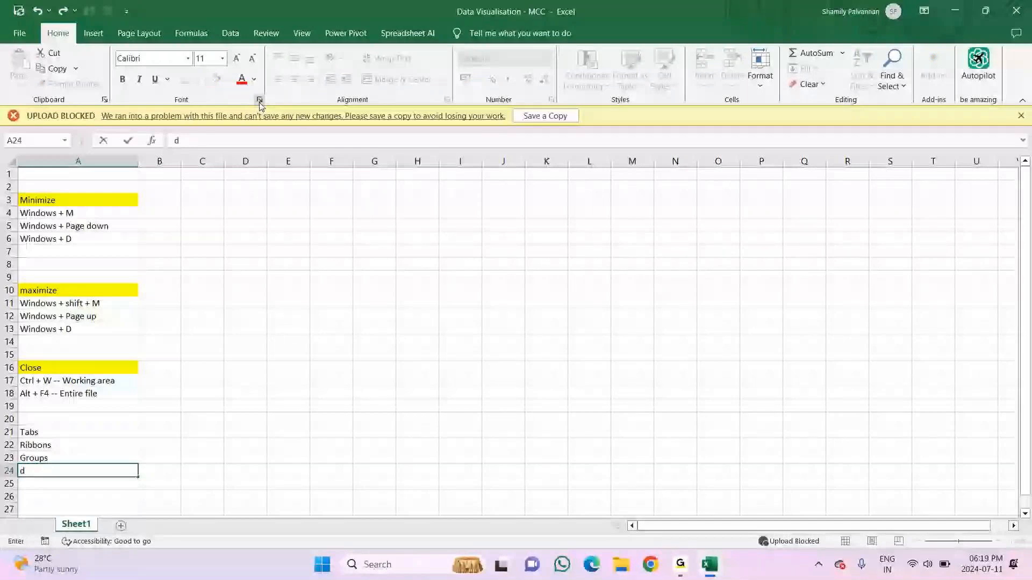
type("ialog Loanu")
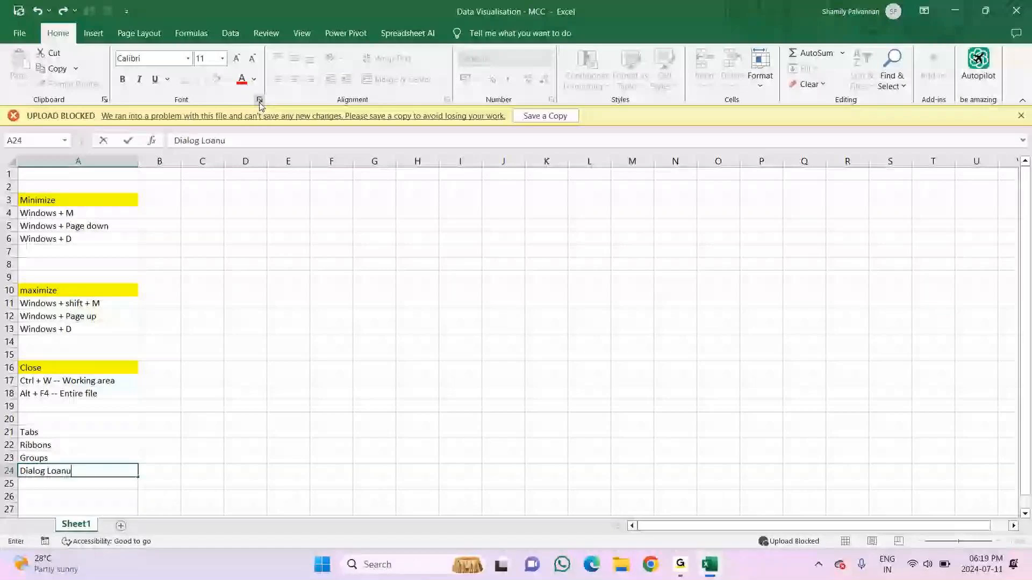
key("BackSpace")
key("BackSpace")
key("BackSpace")
key("BackSpace")
type("auch")
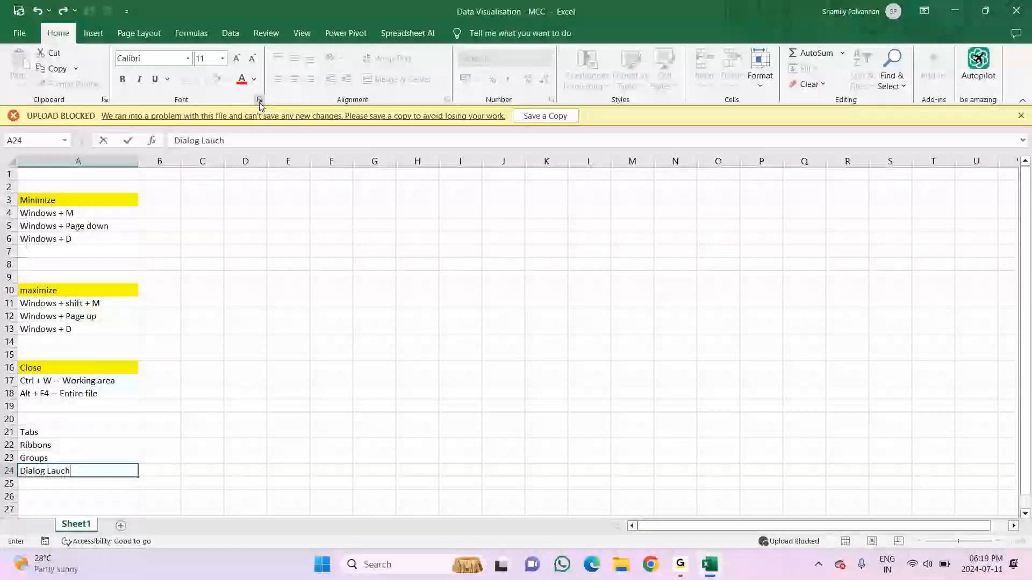
type("er / Lauch button")
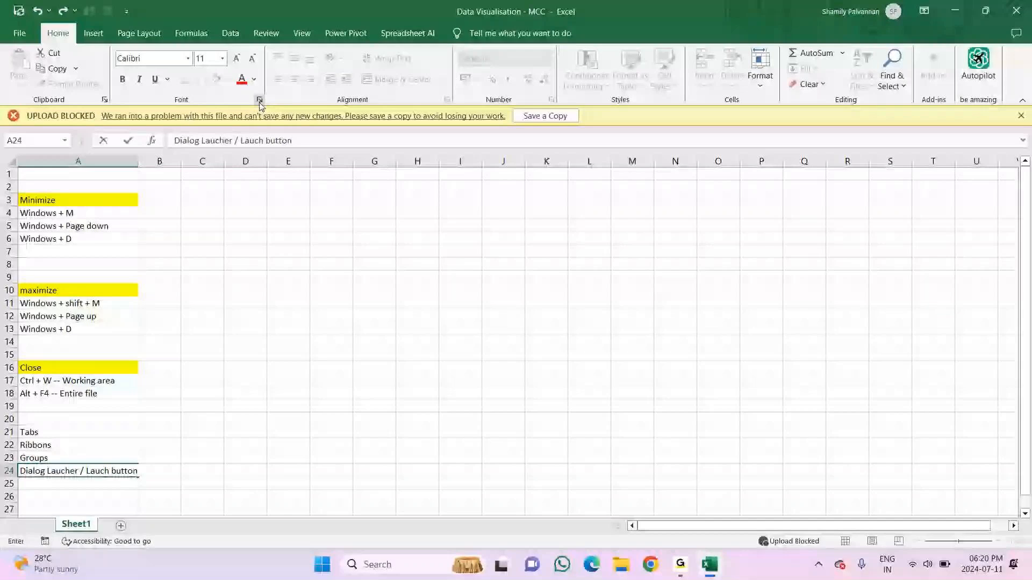
Enter "names box" in cell D3 and the note "dispalys -cell address" in cell D4
key("Return")
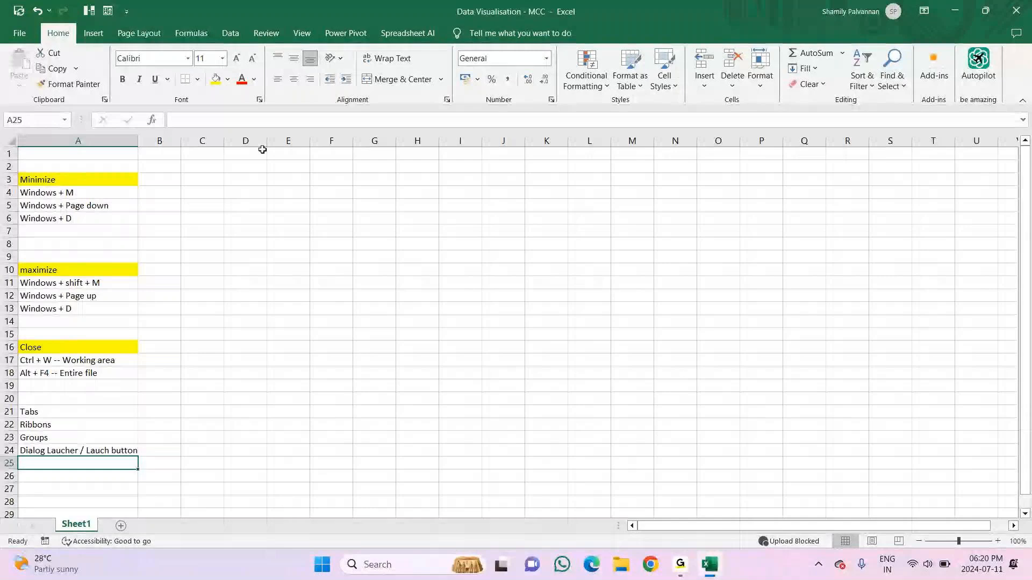
left_click(265, 180)
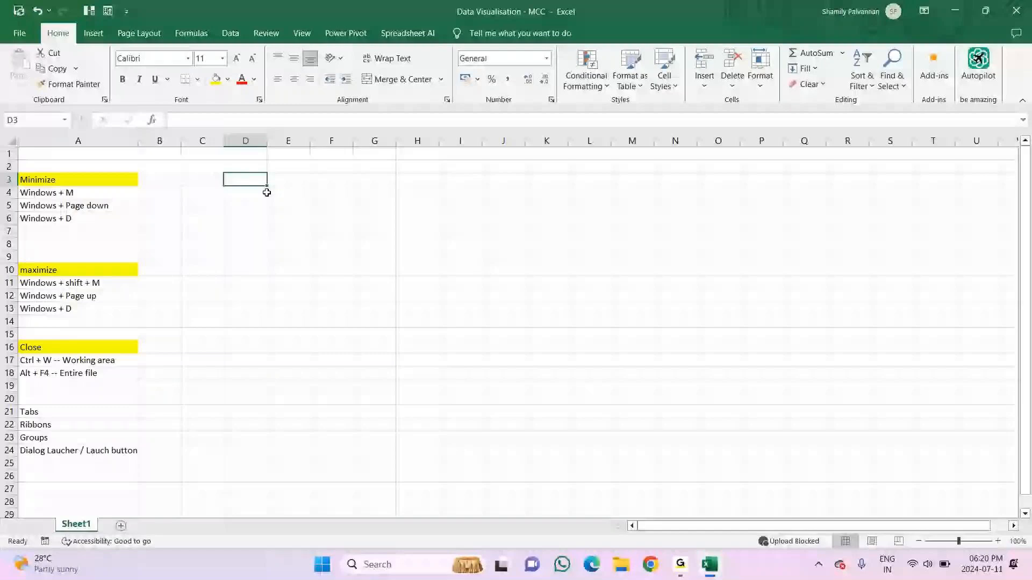
type("names box")
key("Return")
type("di")
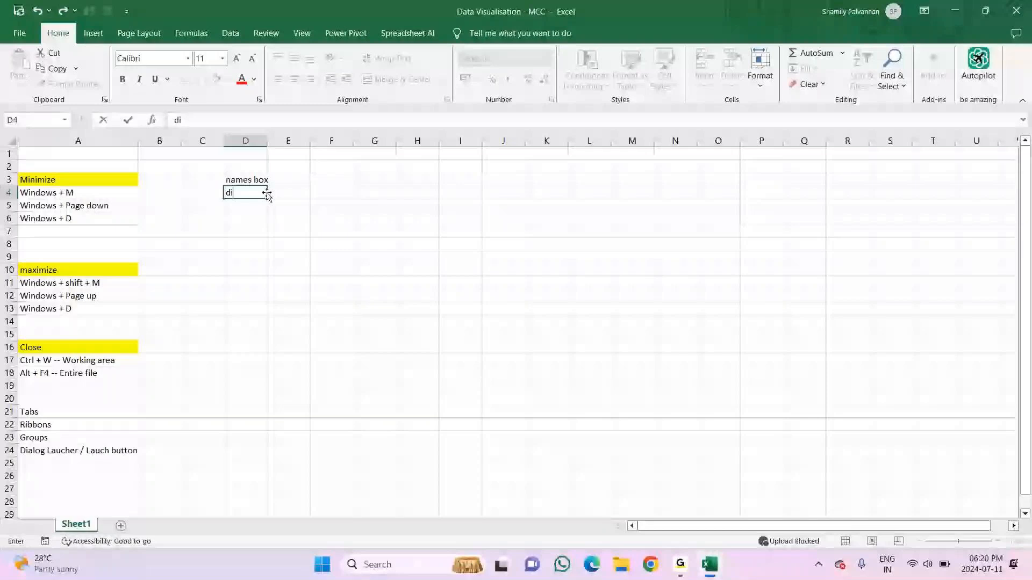
type("spalys - cell address")
key("Return")
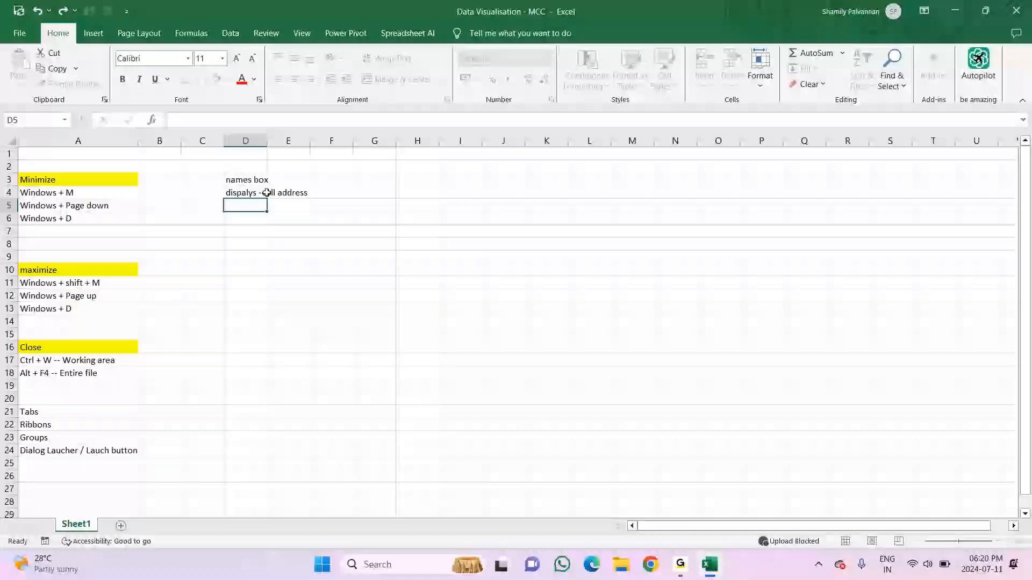
Define the name "maximize" for cells A10 to A13, reusing the text copied from cell A10
left_click(78, 180)
left_click_drag(212, 120, 179, 119)
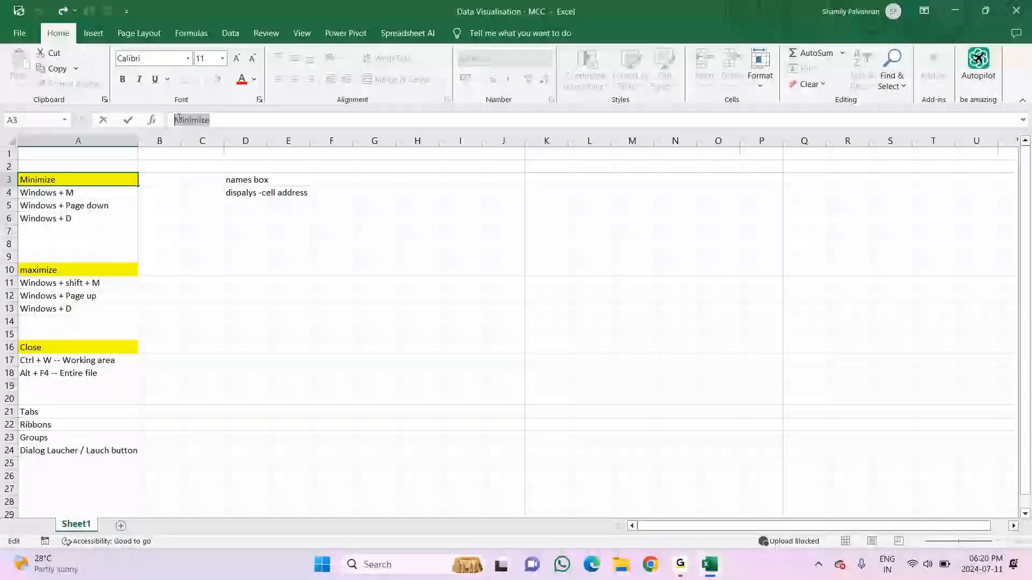
left_click(61, 268)
key("ctrl+c")
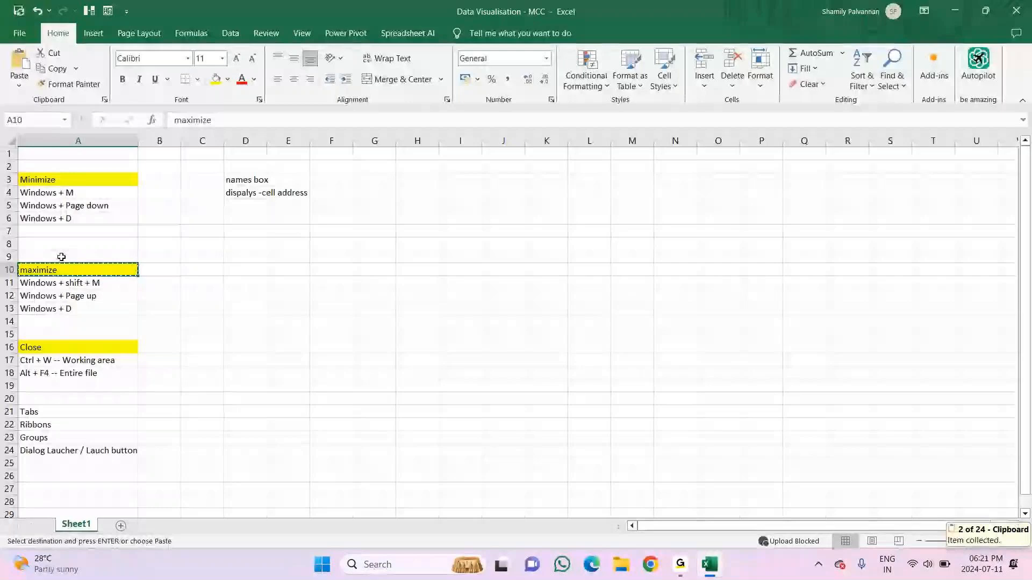
left_click_drag(61, 270, 62, 309)
left_click(38, 118)
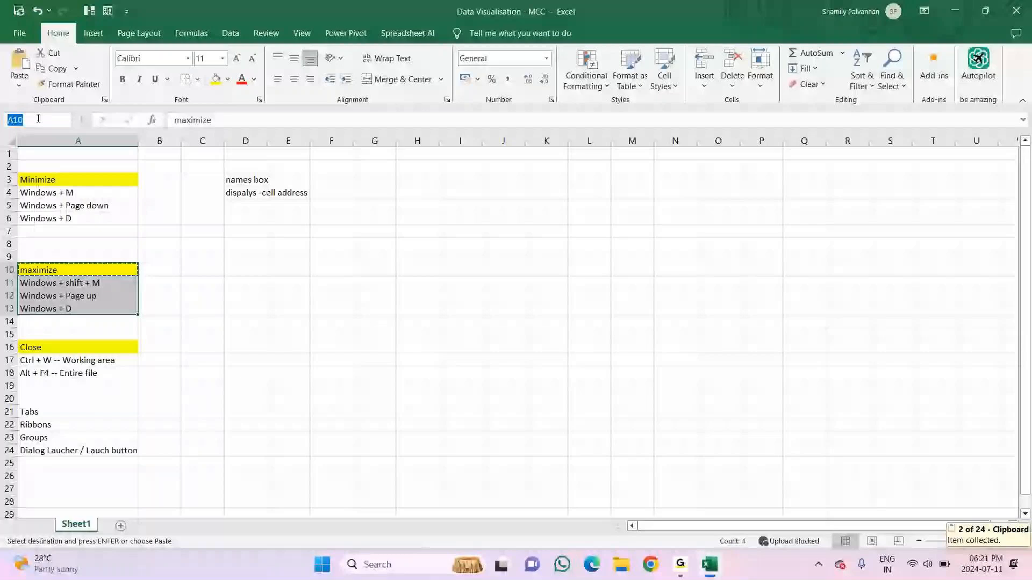
key("ctrl+v")
key("Return")
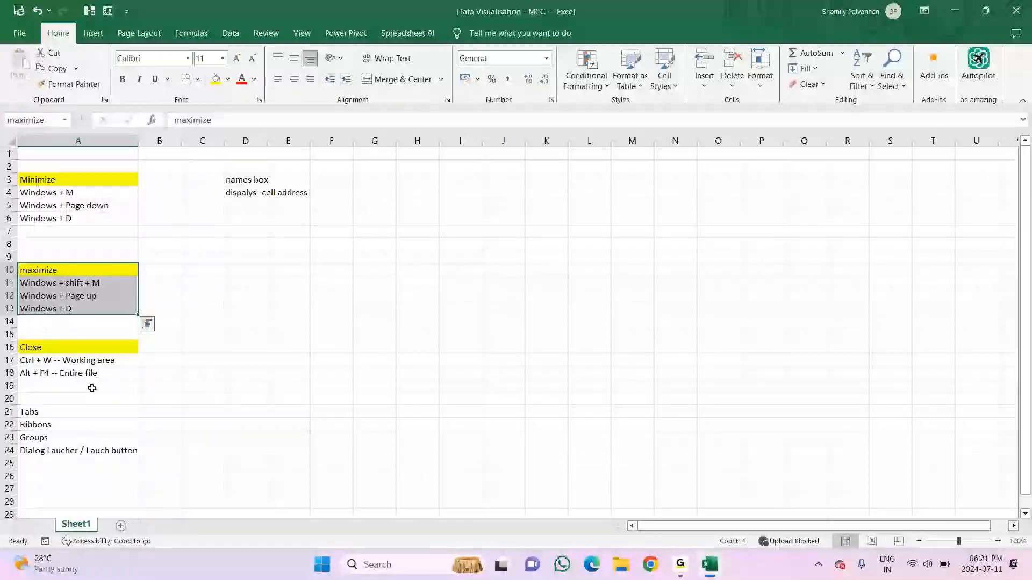
left_click(76, 350)
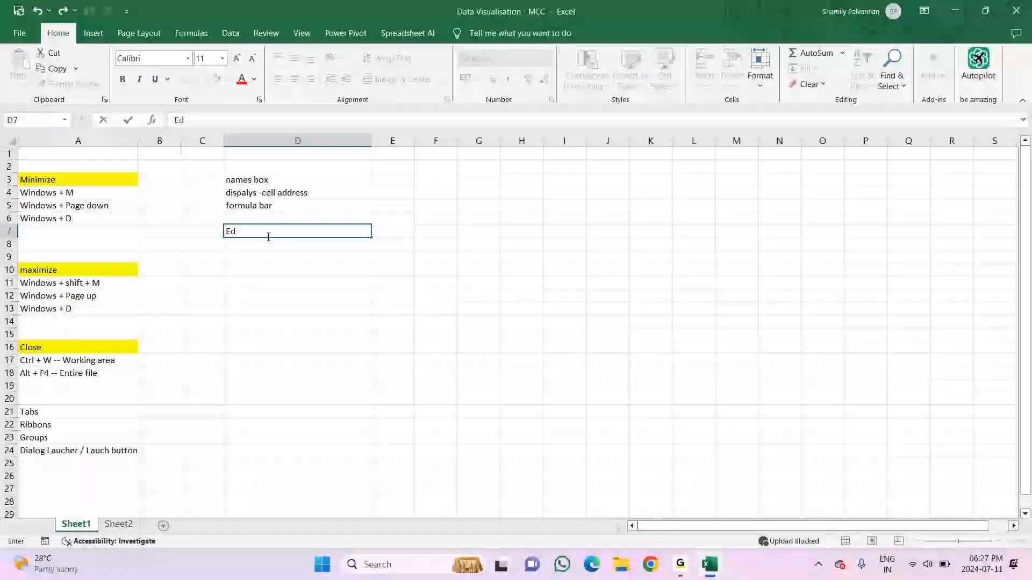
Complete the entry "Editing - cell" in cell D7
type("iting")
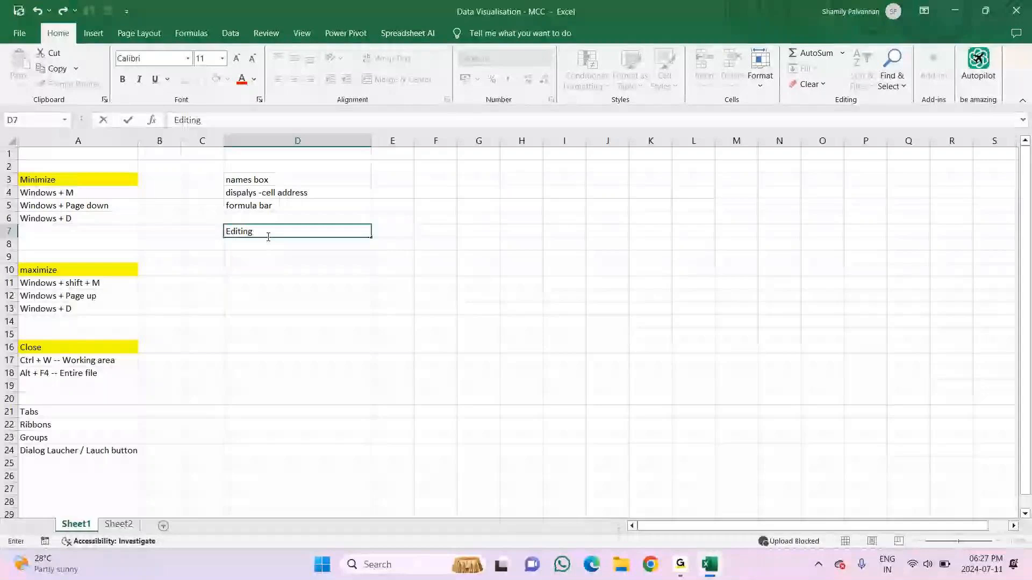
type("- cell")
key("Return")
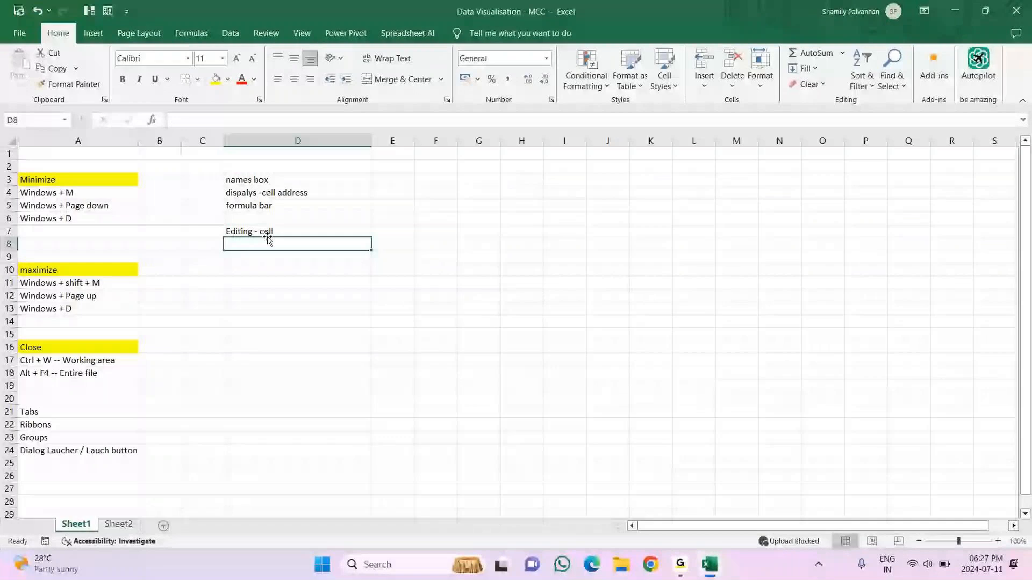
type("12")
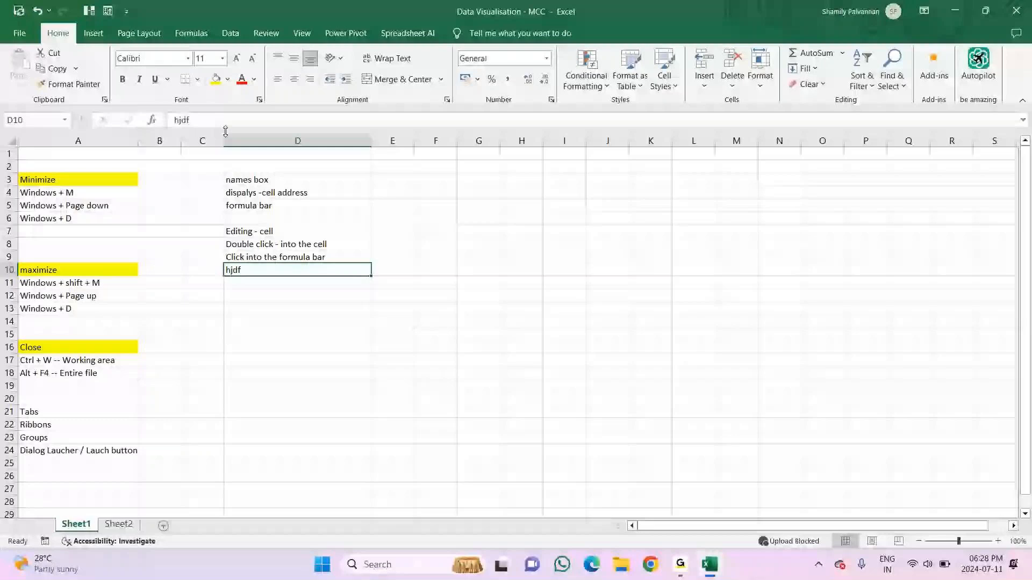
Replace the sample text in cell D10 with "F2" as another way of editing a cell
key("BackSpace")
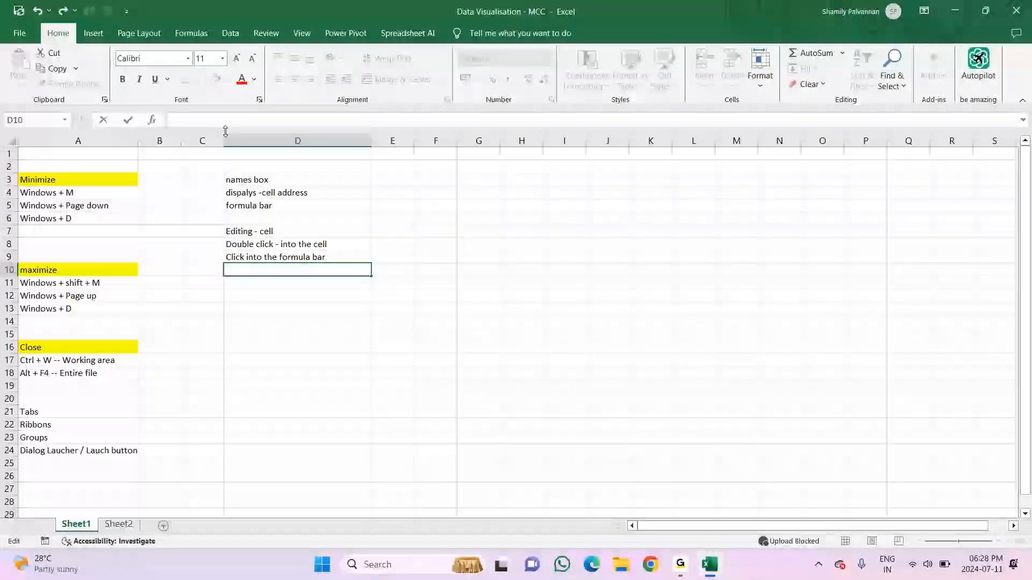
type("F")
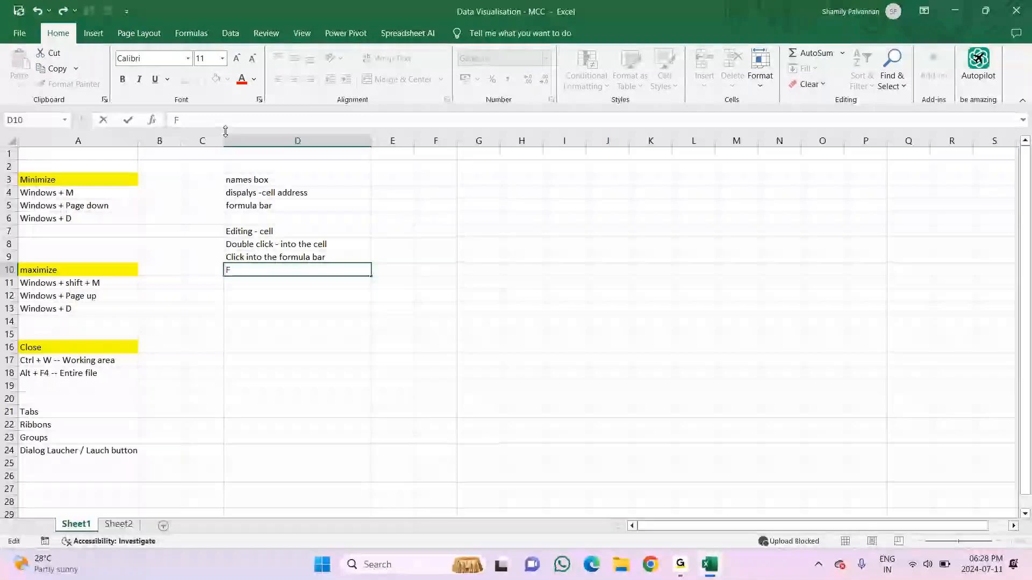
type("2")
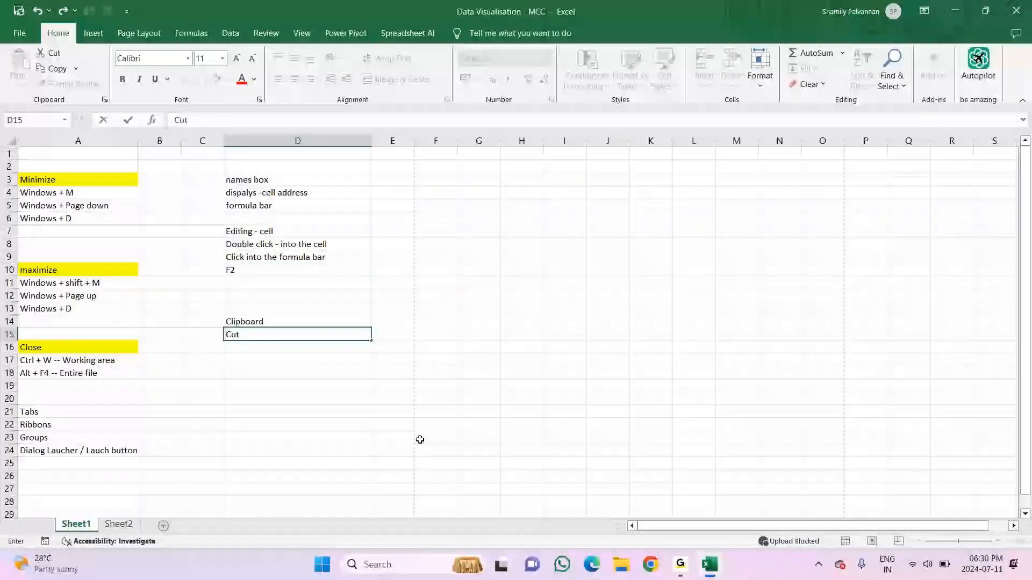
List the shortcuts "Cut - Ctrl + X" and "Copy - Ctrl + C" under "Clipboard" in cells D15 and D16, and begin the "Paste" entry in D17
type("-")
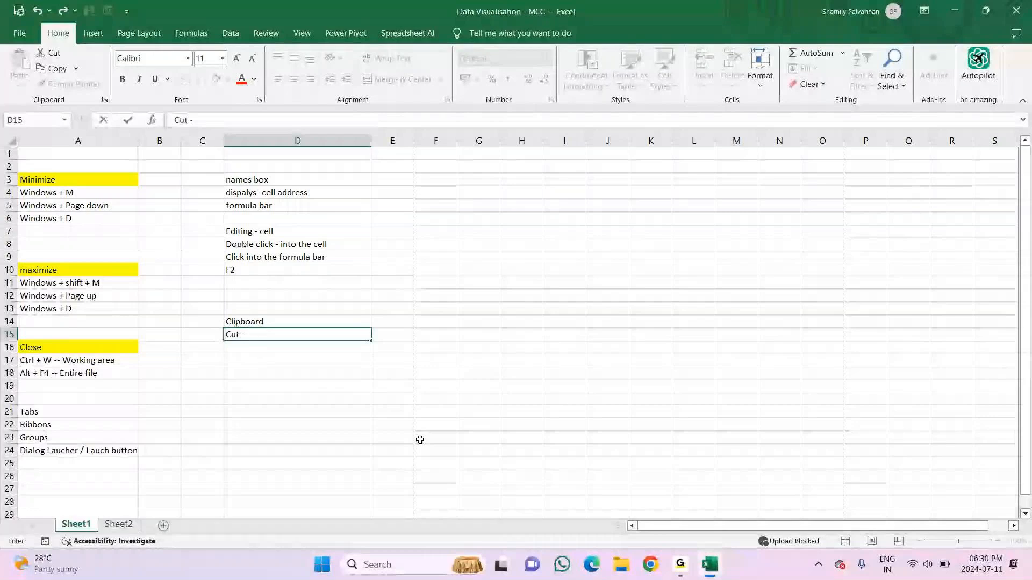
type("Ctrl + X")
key("Return")
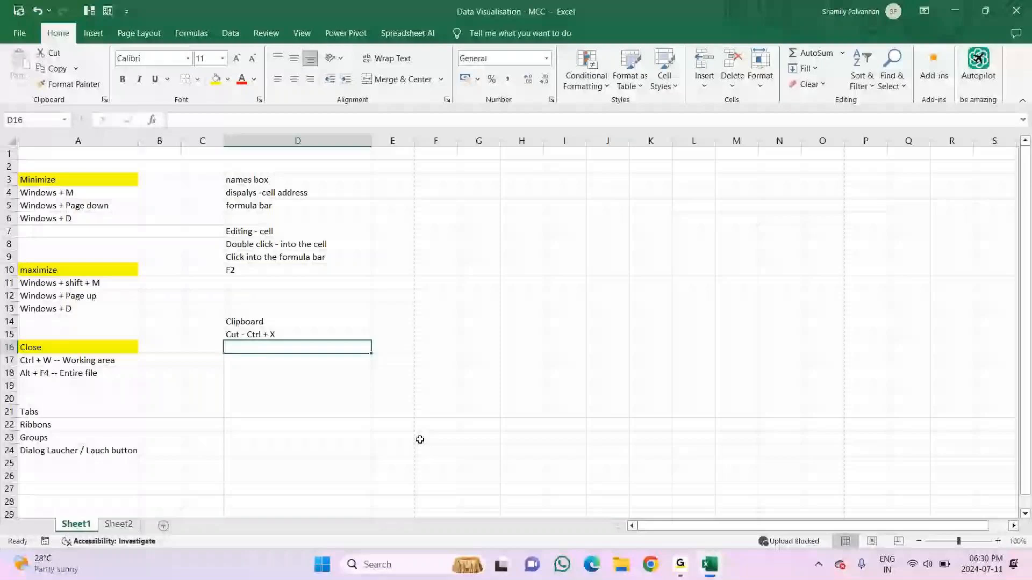
type("Copy")
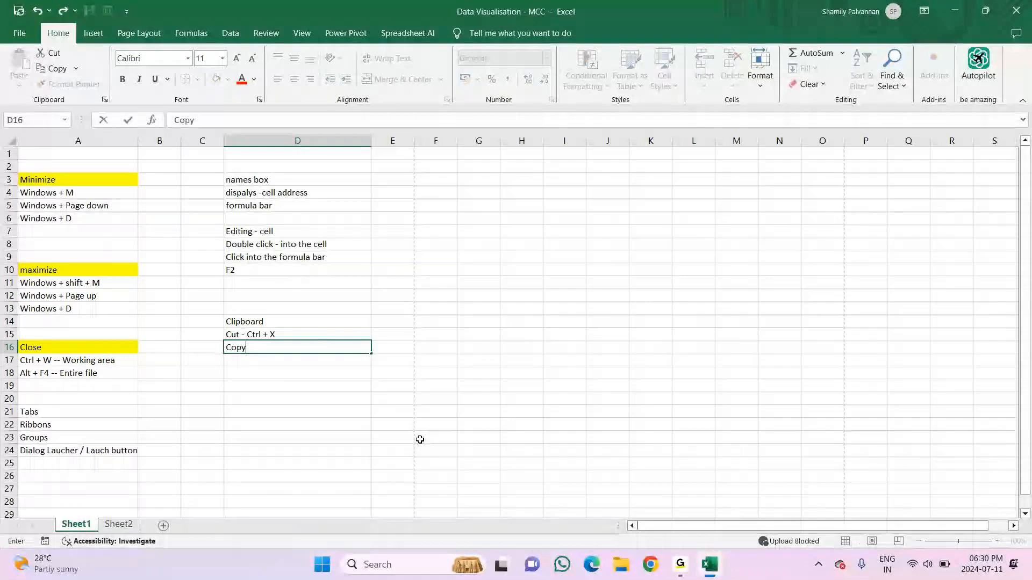
type("- Ctrl + C")
key("Return")
type("Paste +")
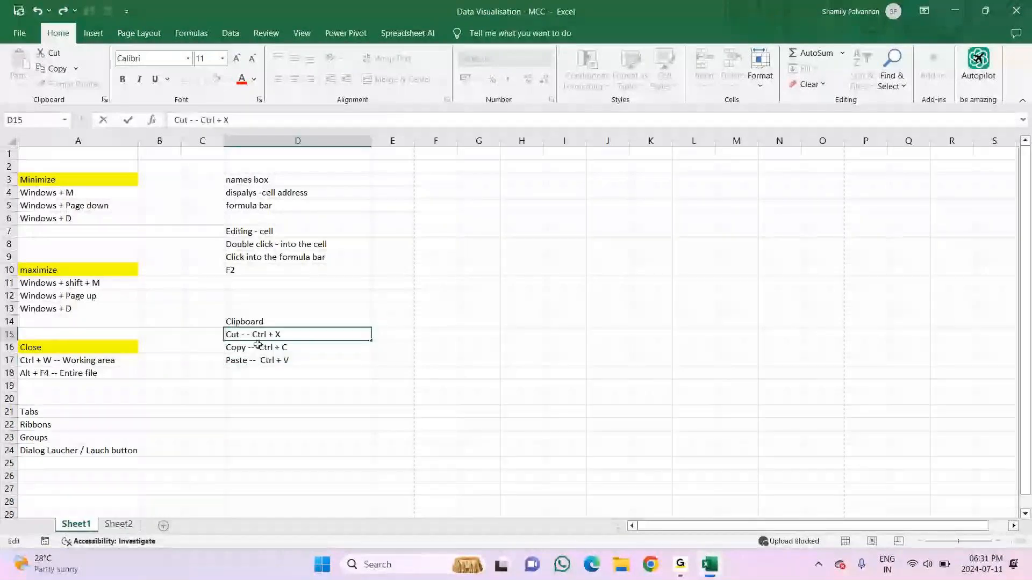
Remove the extra space between the dashes in cell D15 so it reads "Cut -- Ctrl + X"
key("BackSpace")
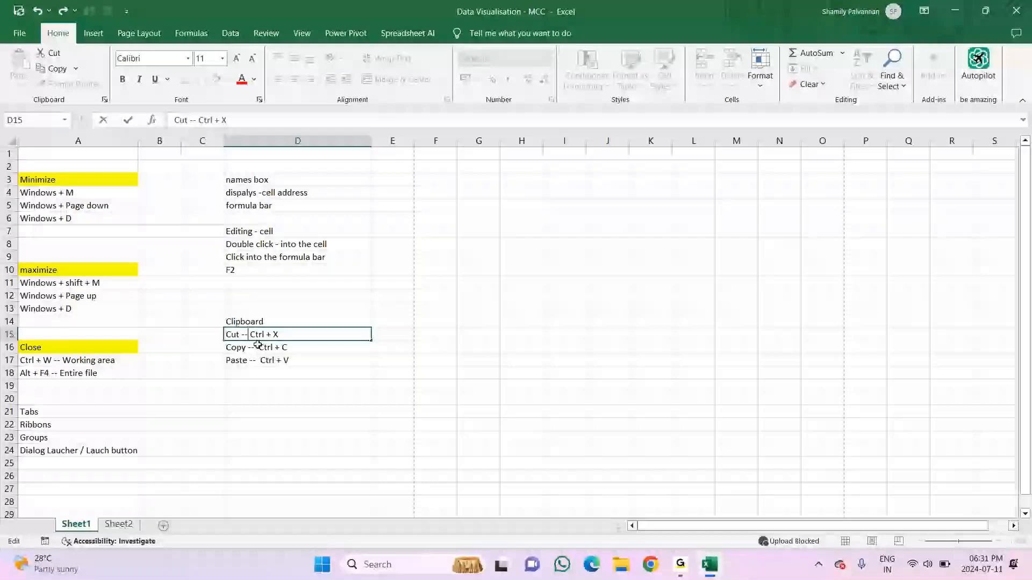
key("alt+Tab")
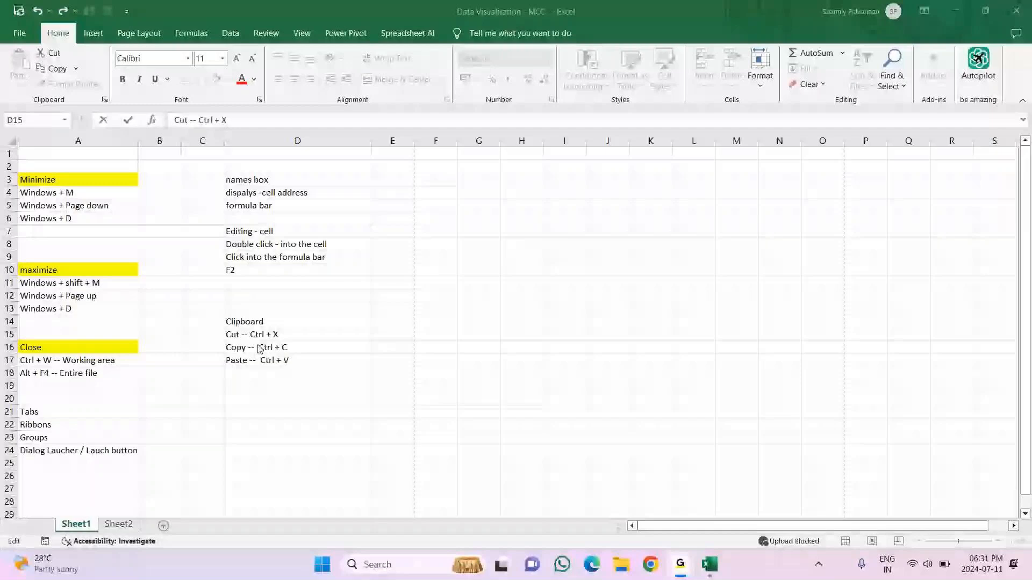
key("alt+Tab")
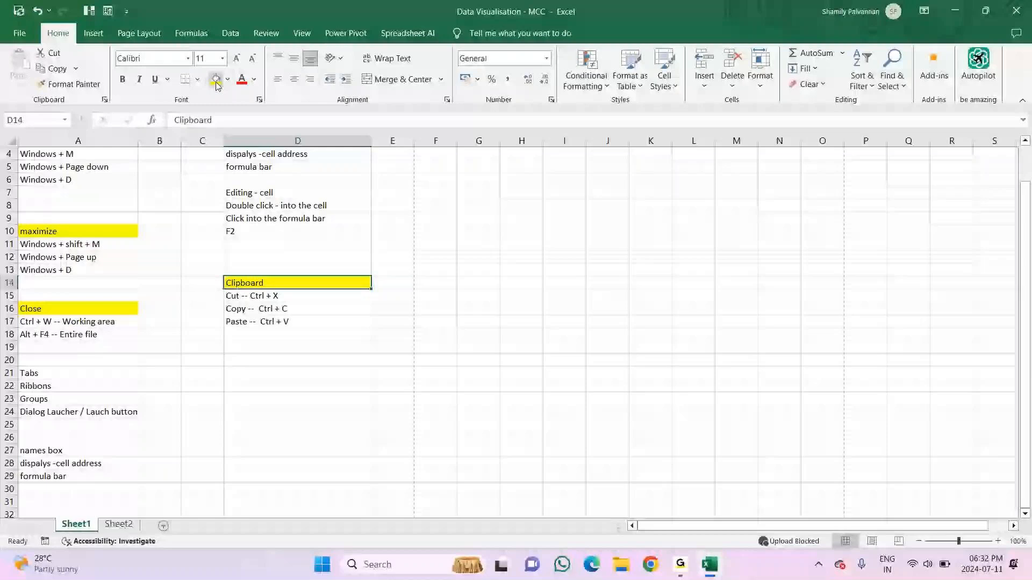
scroll(262, 376, "up", 1)
left_click(261, 400)
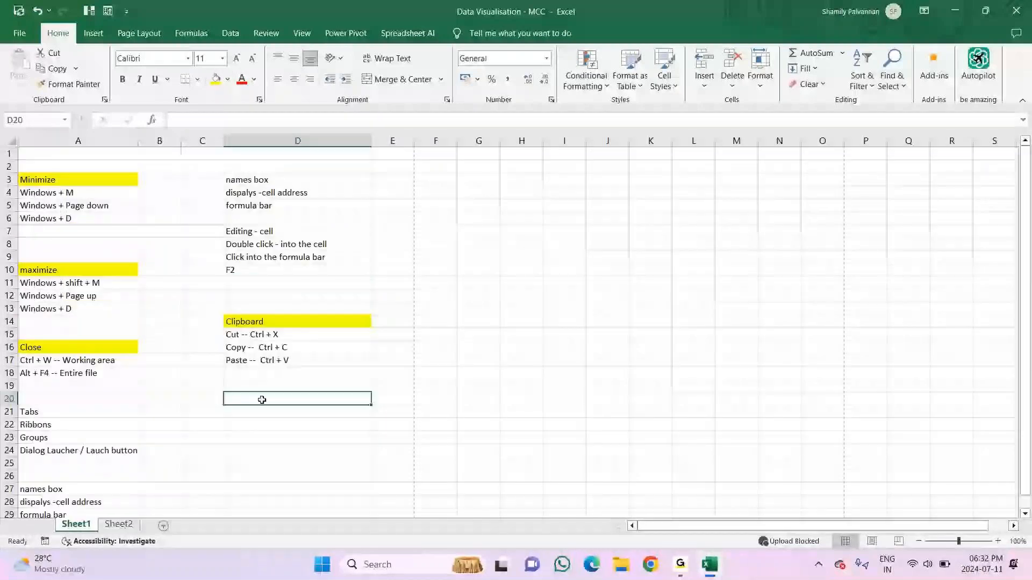
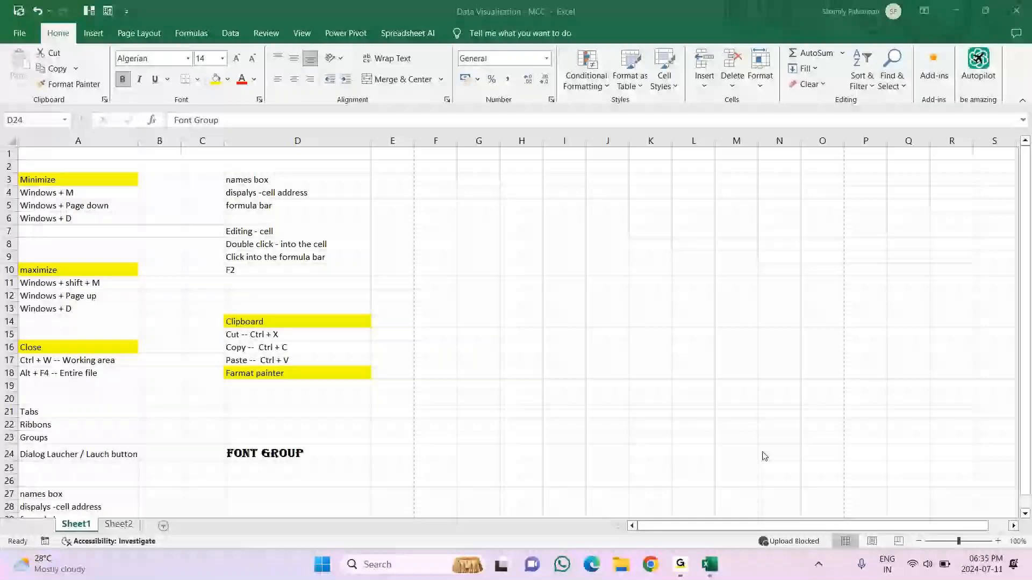
scroll(765, 456, "down", 2)
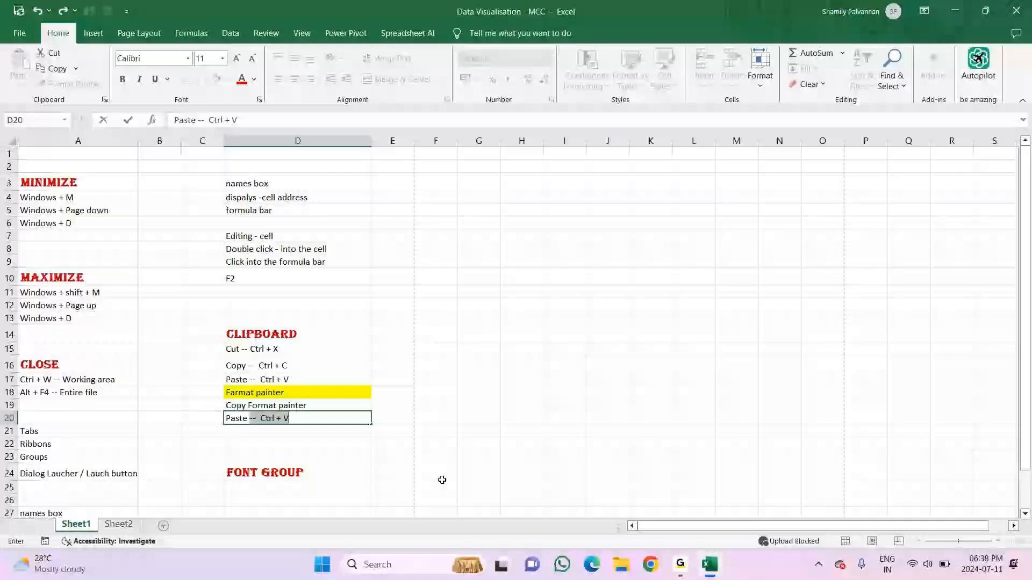
Complete the entry "Paste format painter" in cell D20 and select cell D25 below the "Font Group" heading
type("format painter")
scroll(250, 411, "down", 2)
left_click(250, 412)
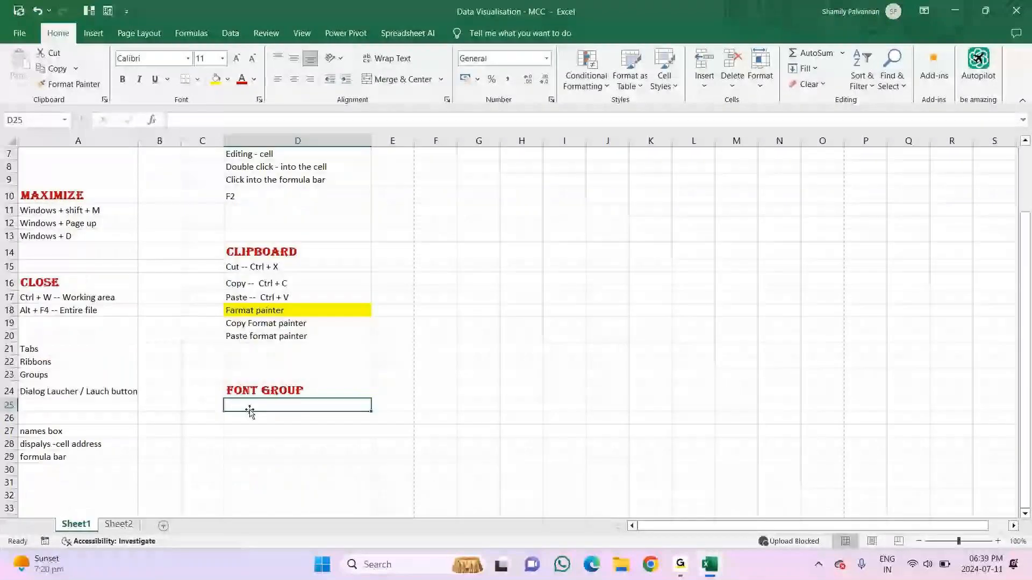
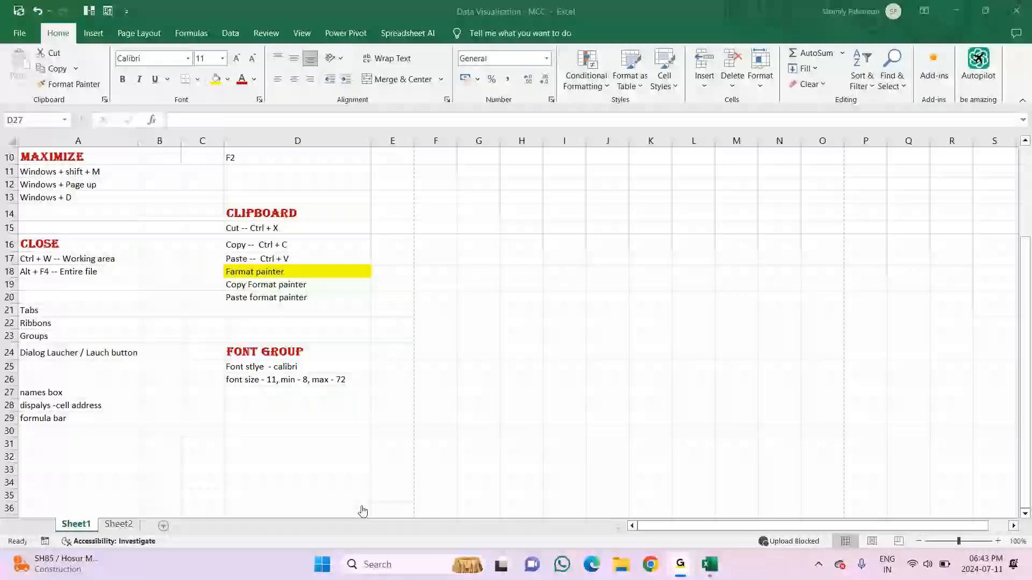
left_click(928, 564)
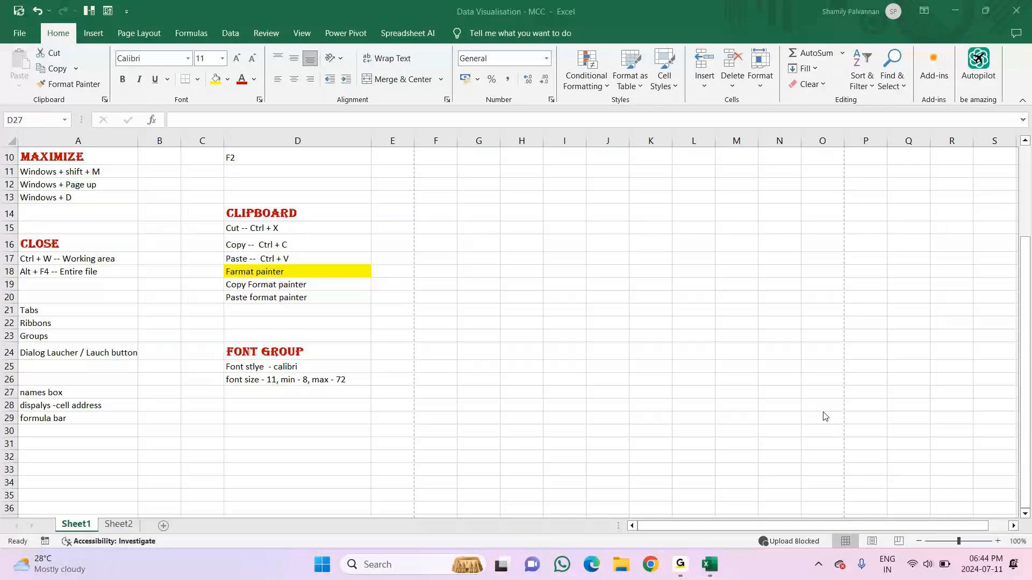
left_click(564, 444)
left_click(332, 413)
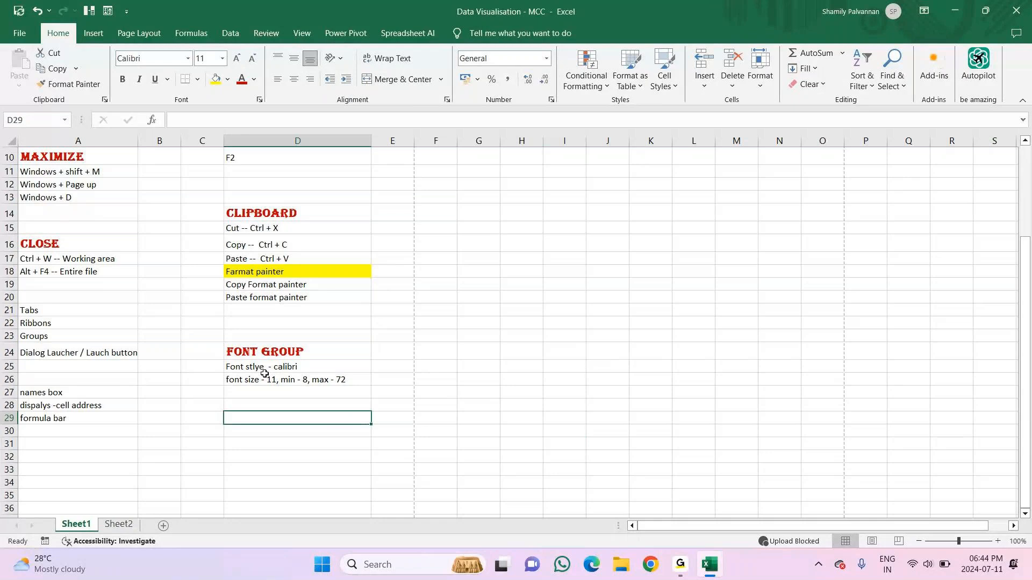
left_click(309, 365)
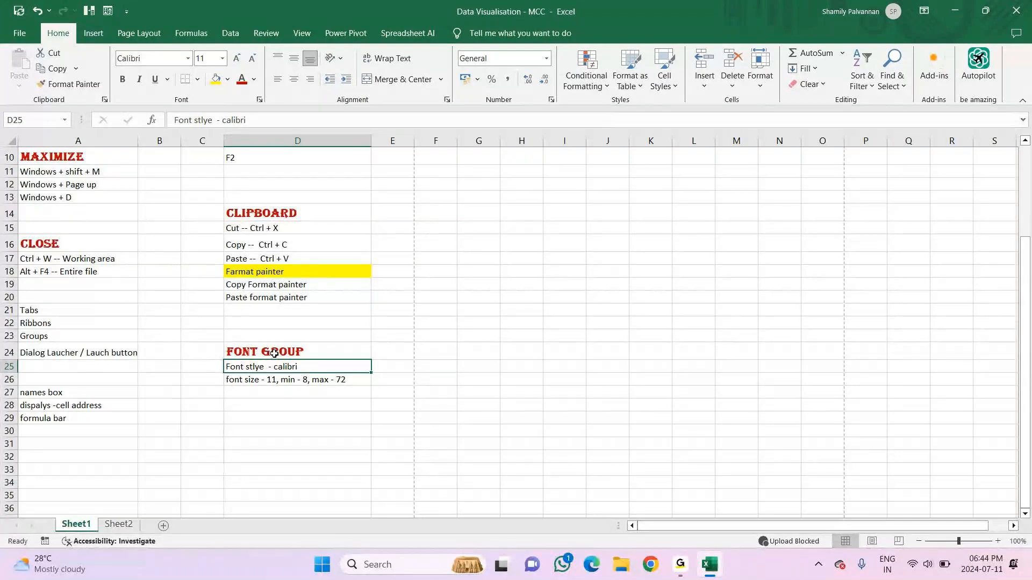
key("Down")
key("Down")
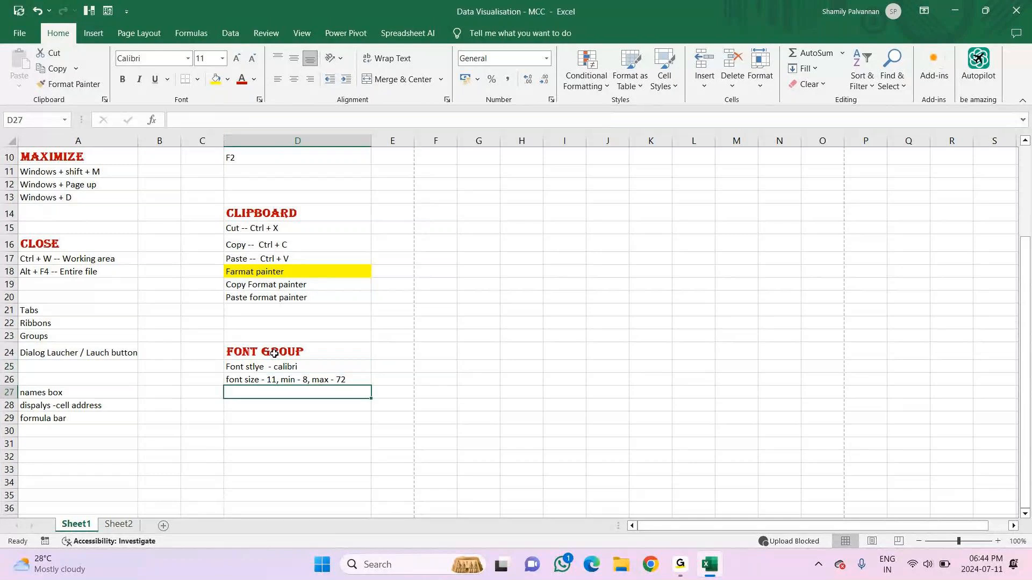
key("Down")
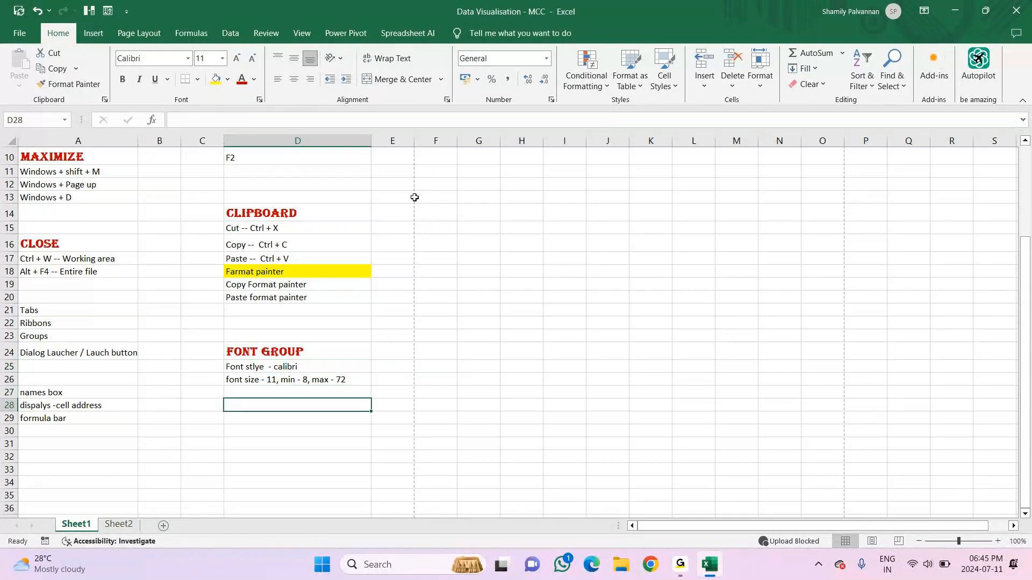
Try the Blackadder ITC and Brush Script MT fonts on the "maximize" heading in cell A10
left_click(86, 155)
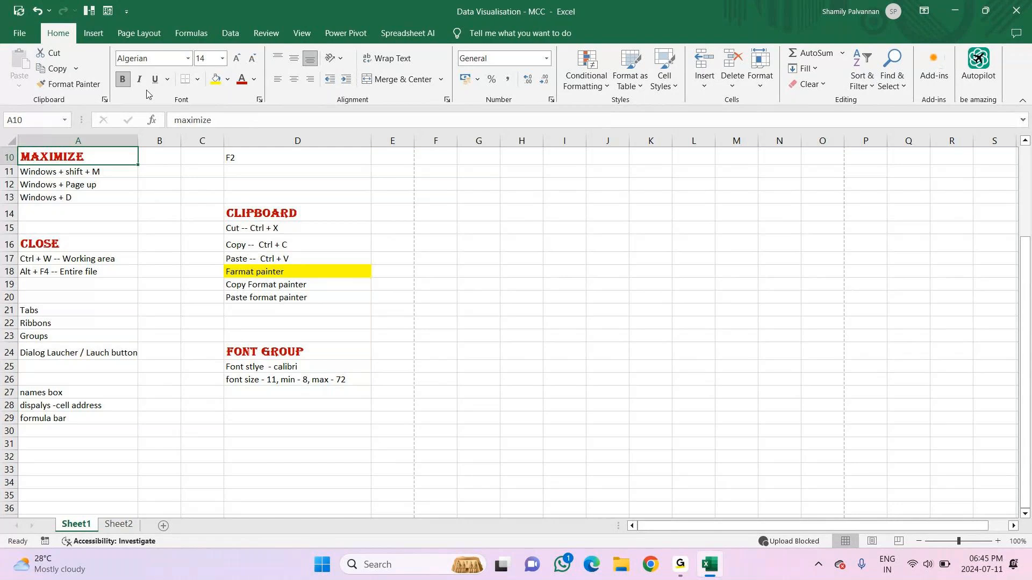
left_click(187, 58)
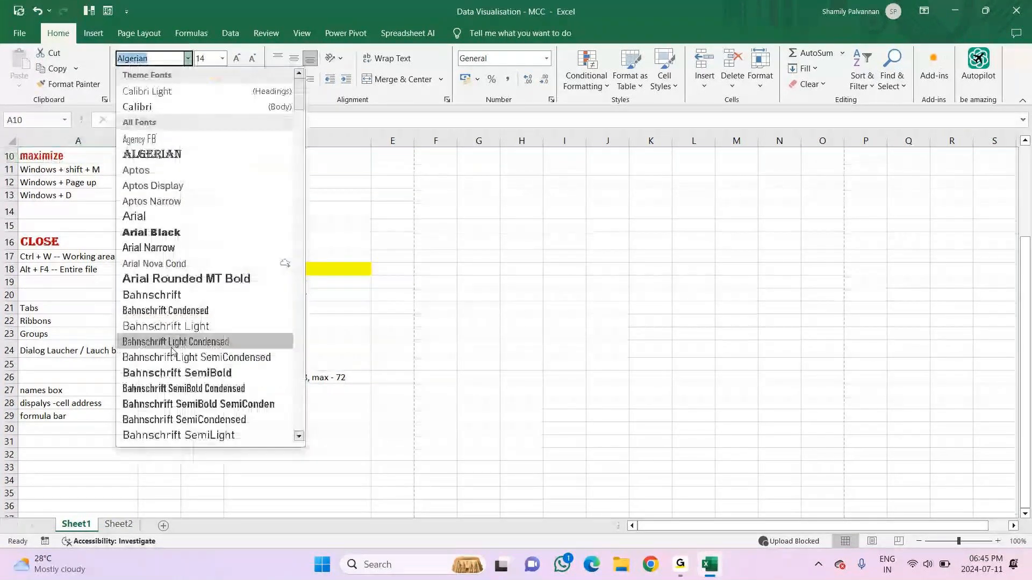
scroll(172, 352, "down", 3)
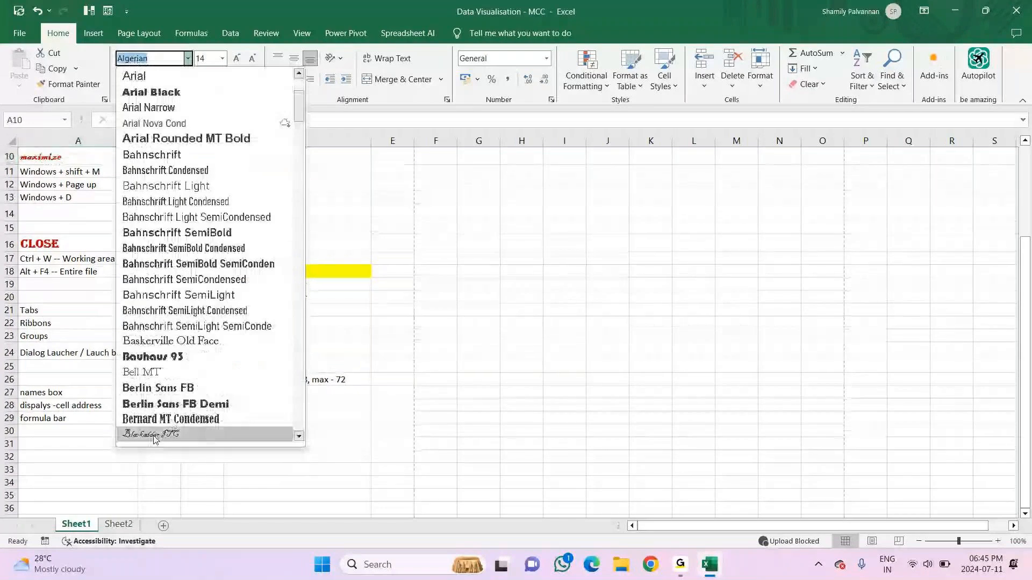
scroll(155, 439, "down", 2)
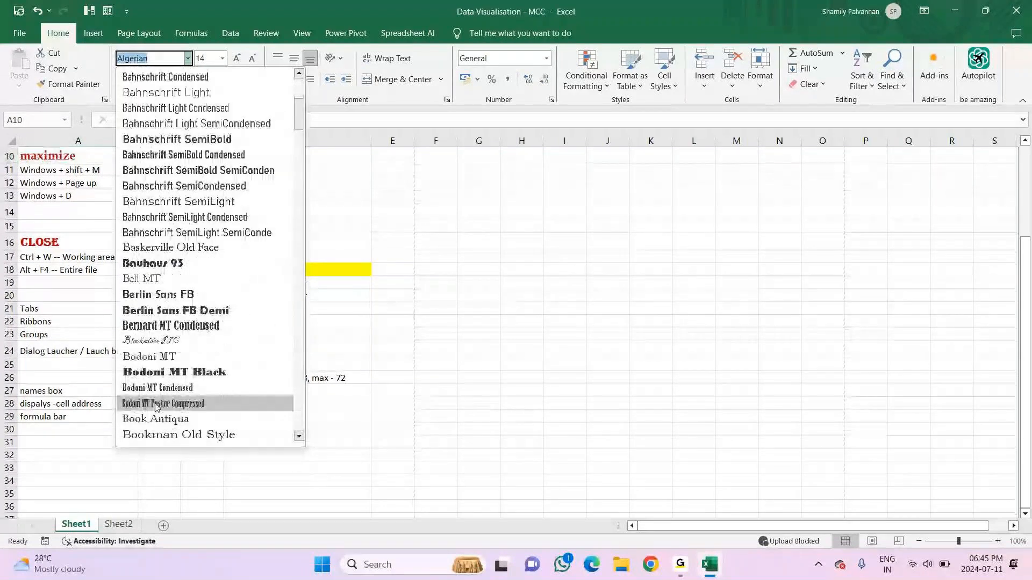
left_click(161, 342)
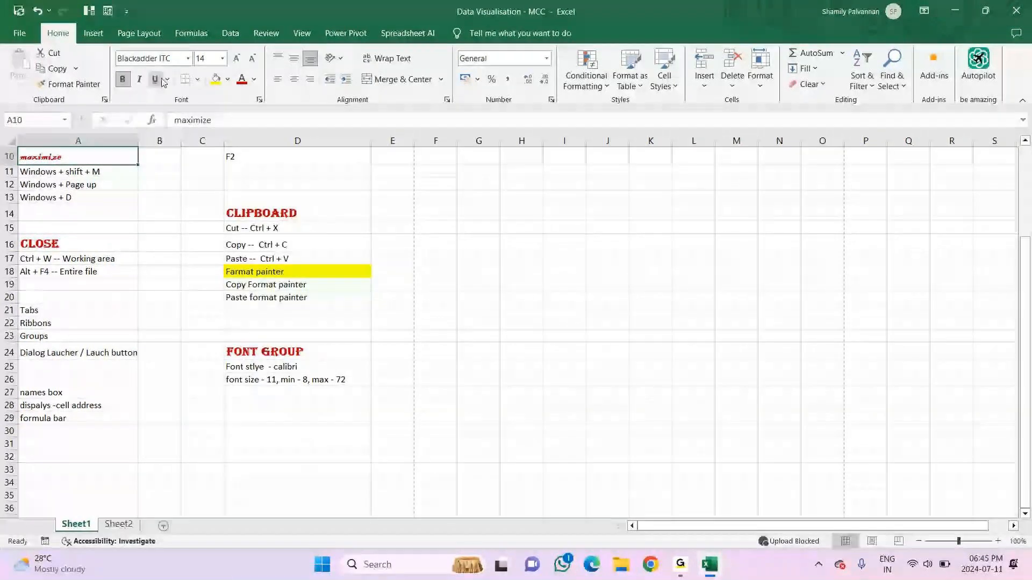
left_click(188, 58)
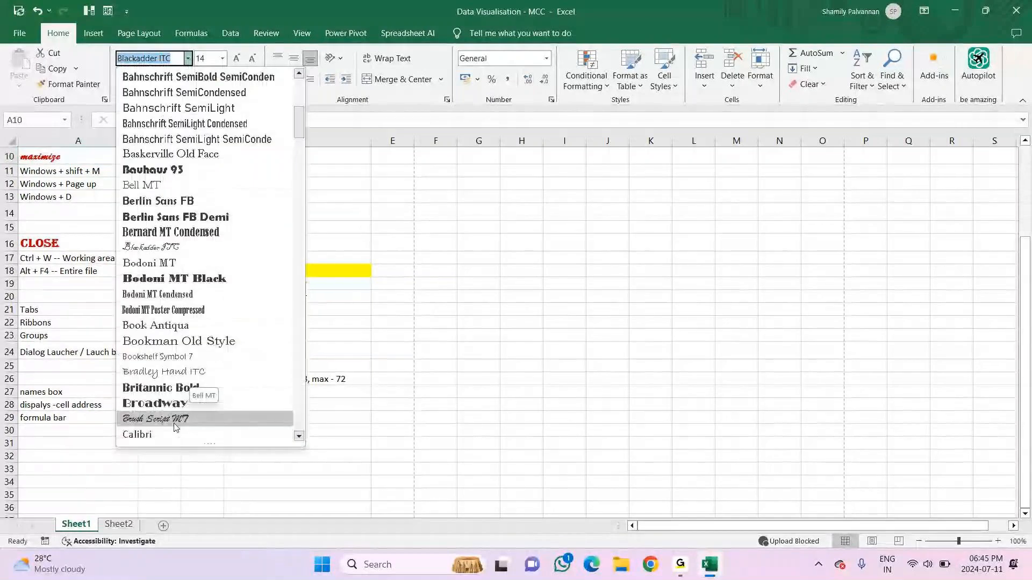
left_click(180, 419)
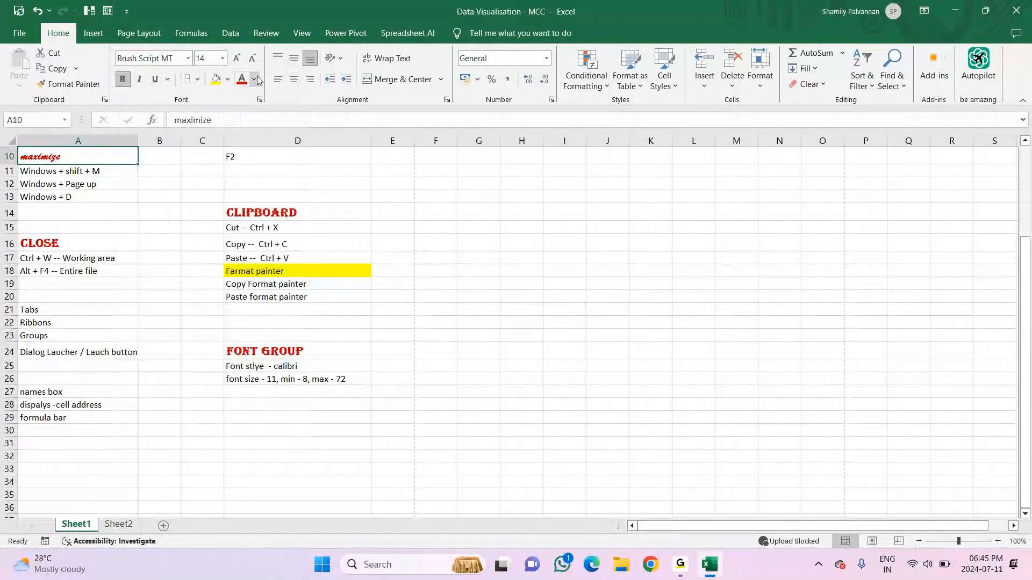
Set the "maximize" heading in cell A10 to the Century font and italicize it
left_click(222, 58)
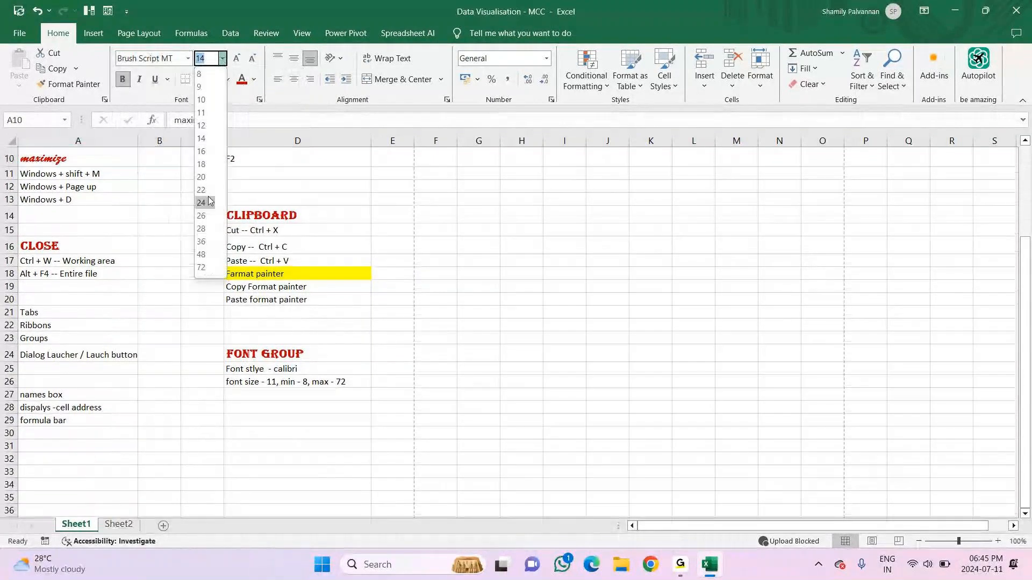
left_click(187, 58)
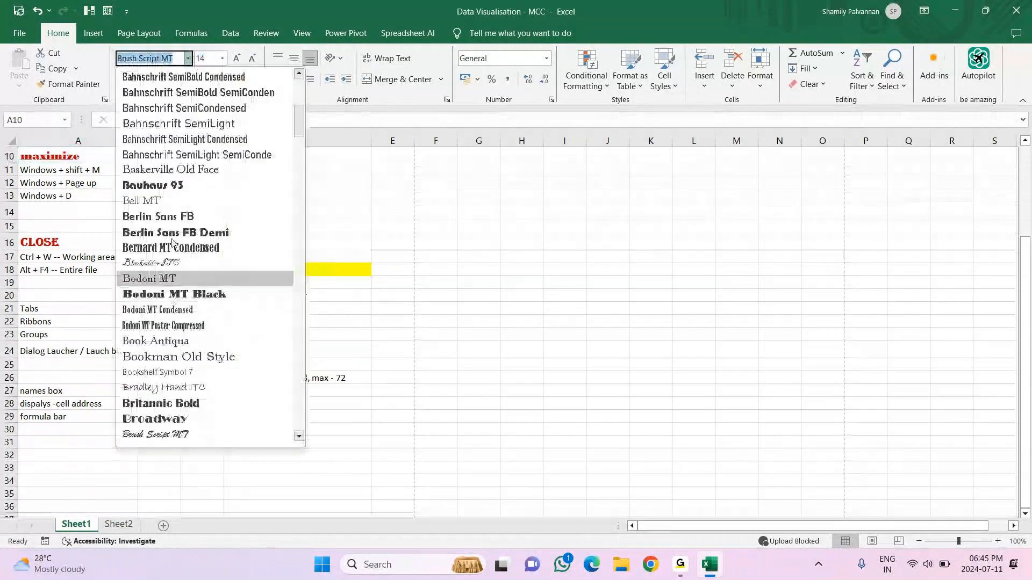
scroll(174, 263, "down", 3)
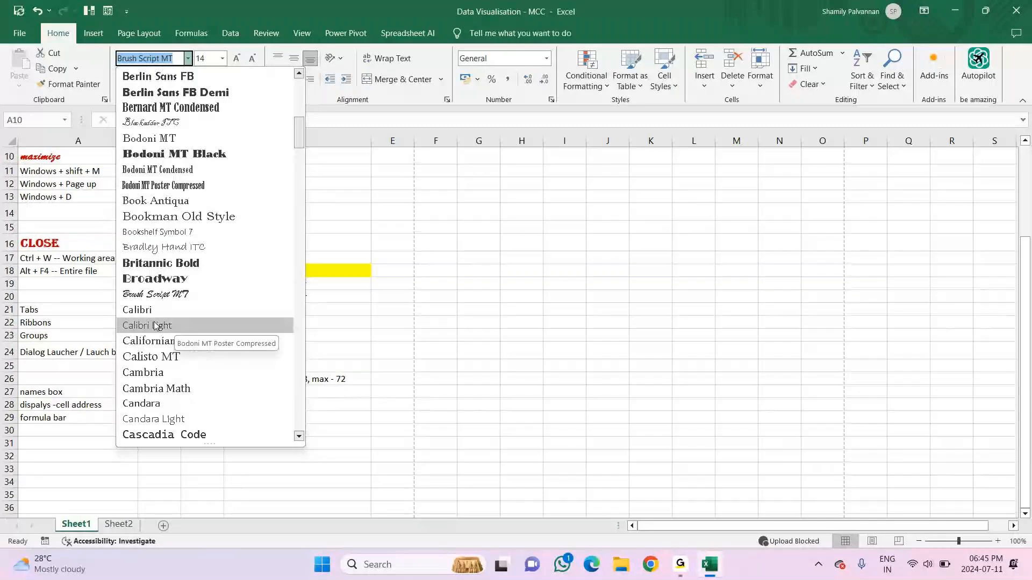
scroll(167, 326, "down", 2)
scroll(161, 327, "down", 2)
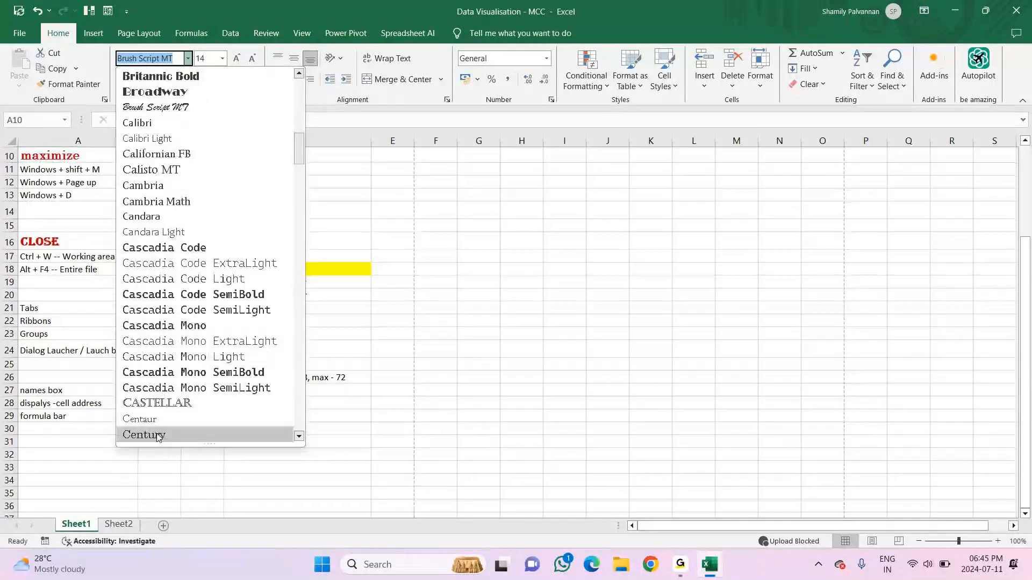
left_click(159, 436)
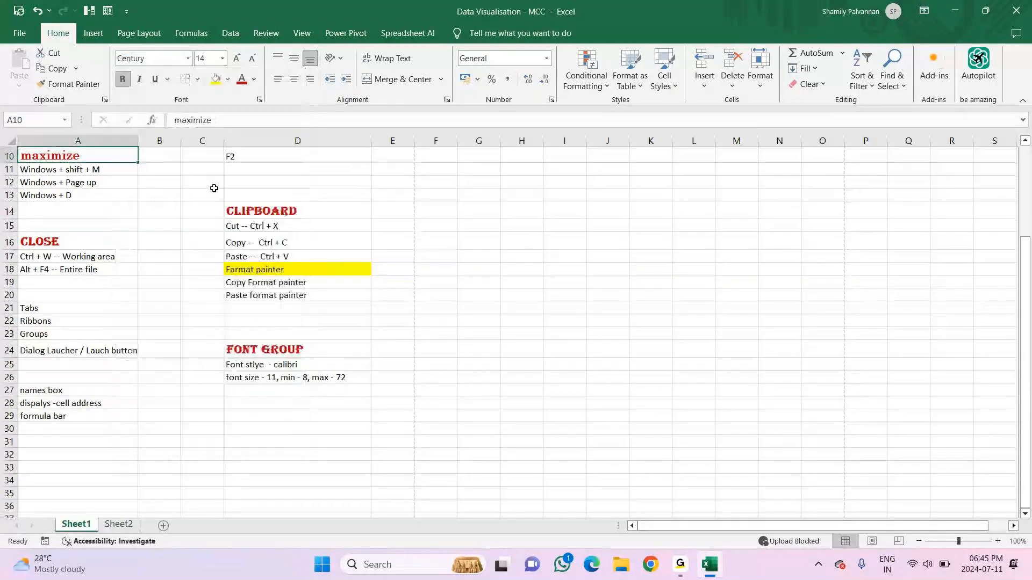
left_click(140, 80)
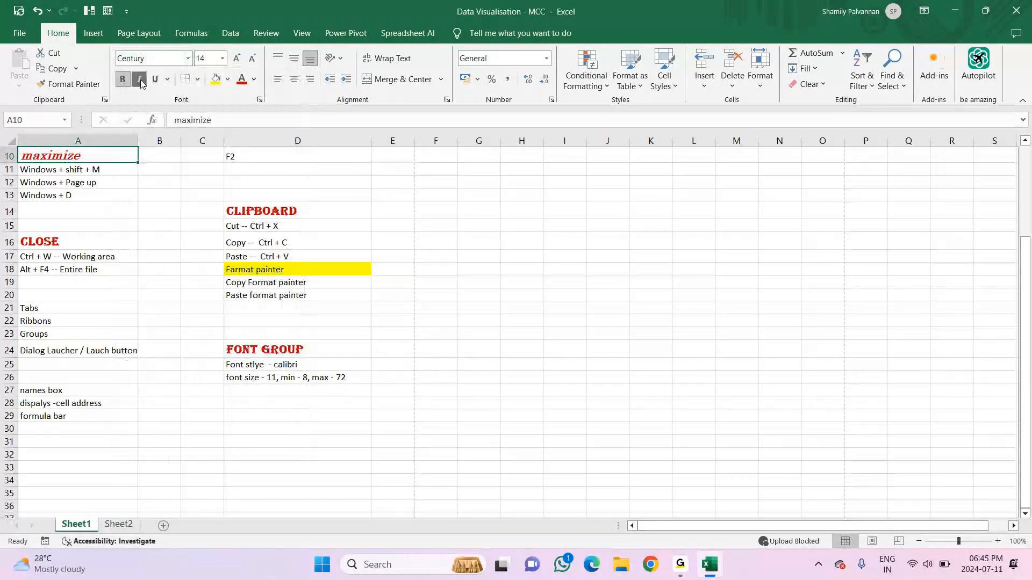
Set the "maximize" heading's font size to 16 and its font color to Gold, Accent 4, Darker 25%
left_click(221, 60)
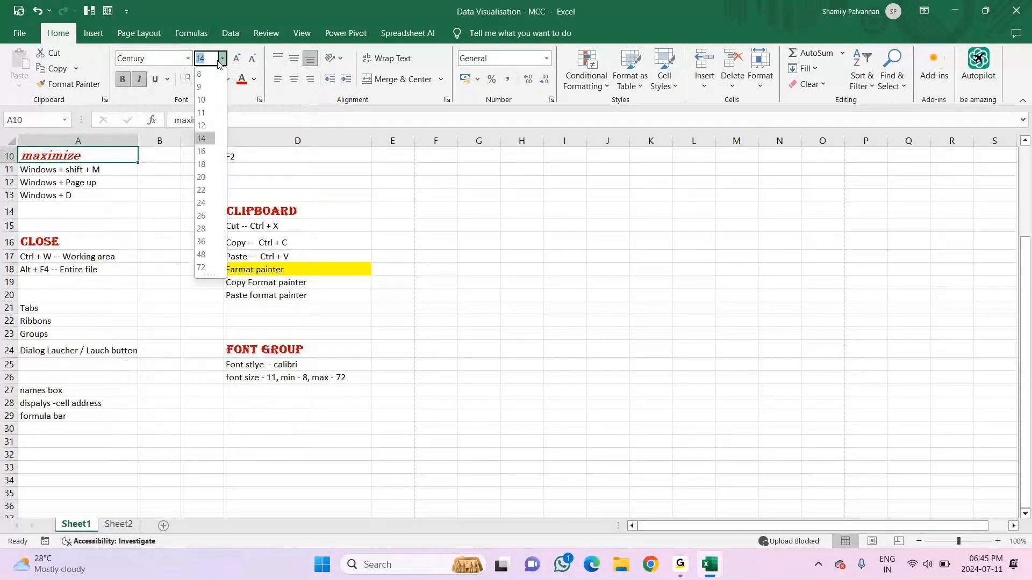
left_click(201, 151)
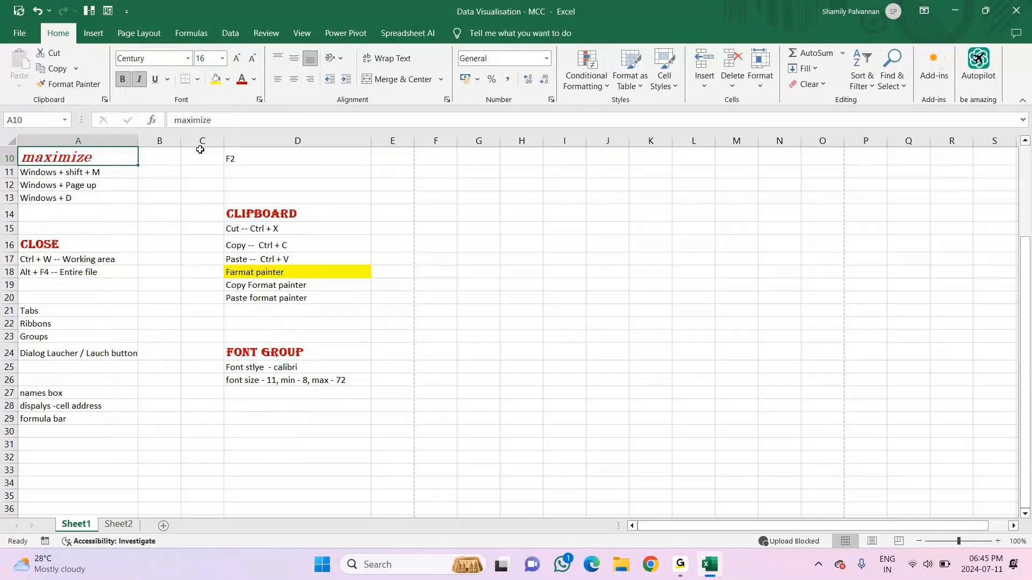
left_click(255, 80)
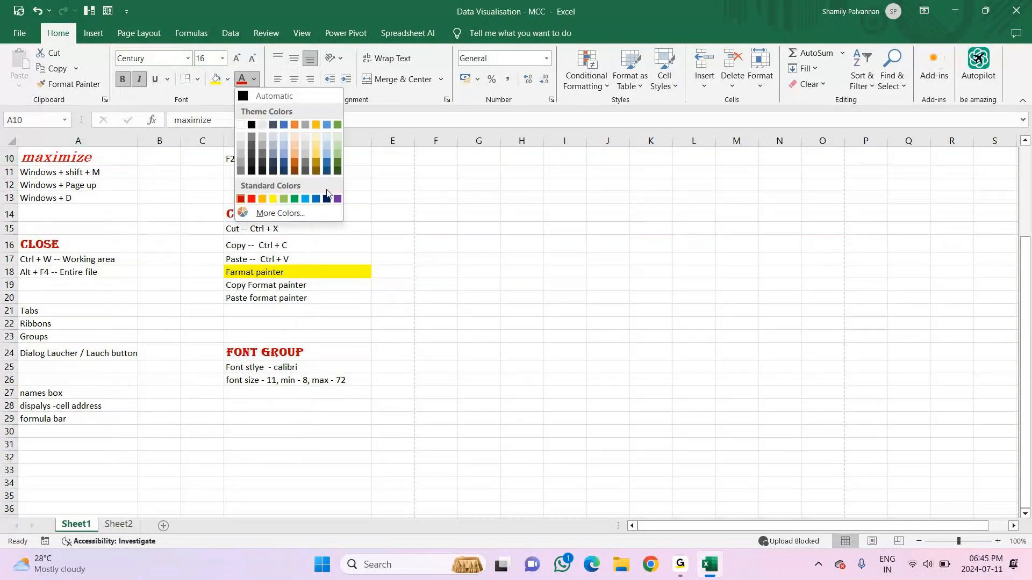
left_click(315, 163)
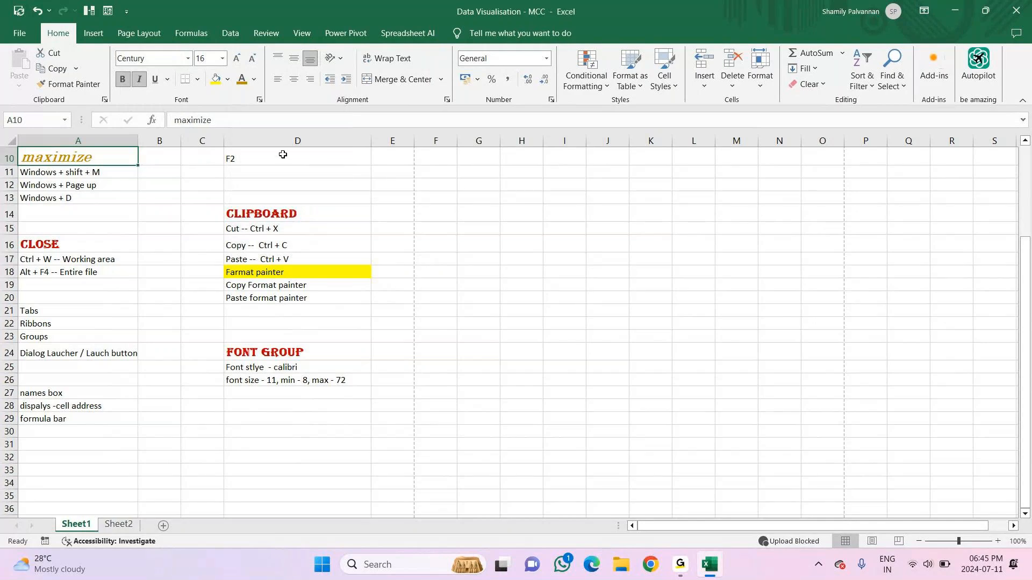
left_click(254, 80)
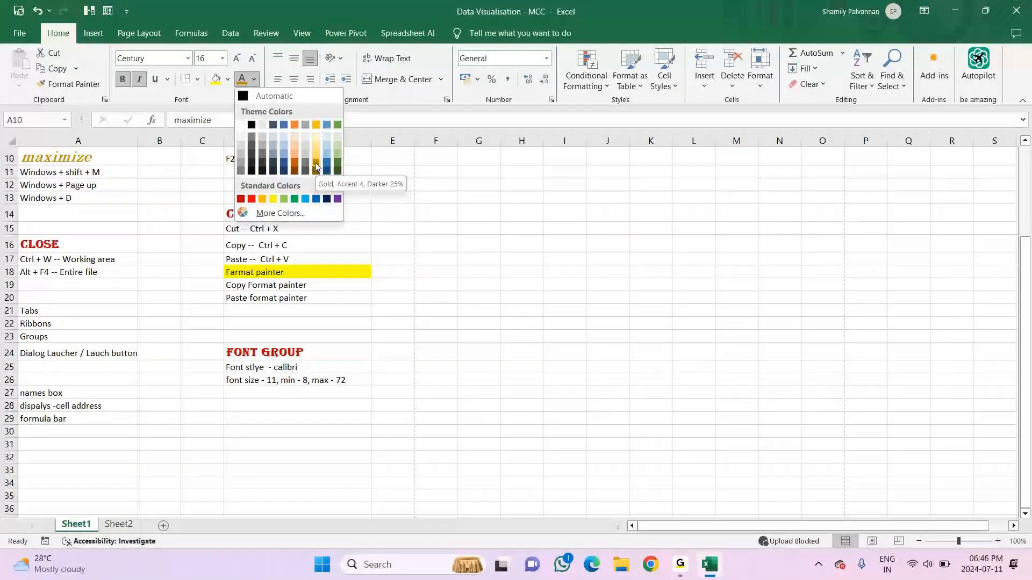
left_click(315, 163)
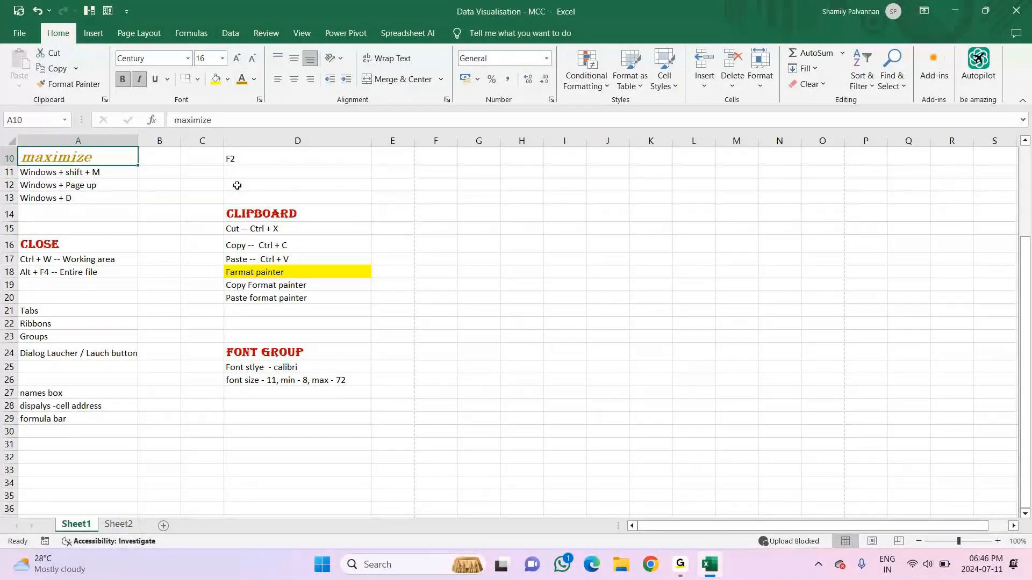
Copy the "maximize" heading's formatting to the "Close" heading in A16 and the "Minimize" heading in A3 with Format Painter
left_click(75, 85)
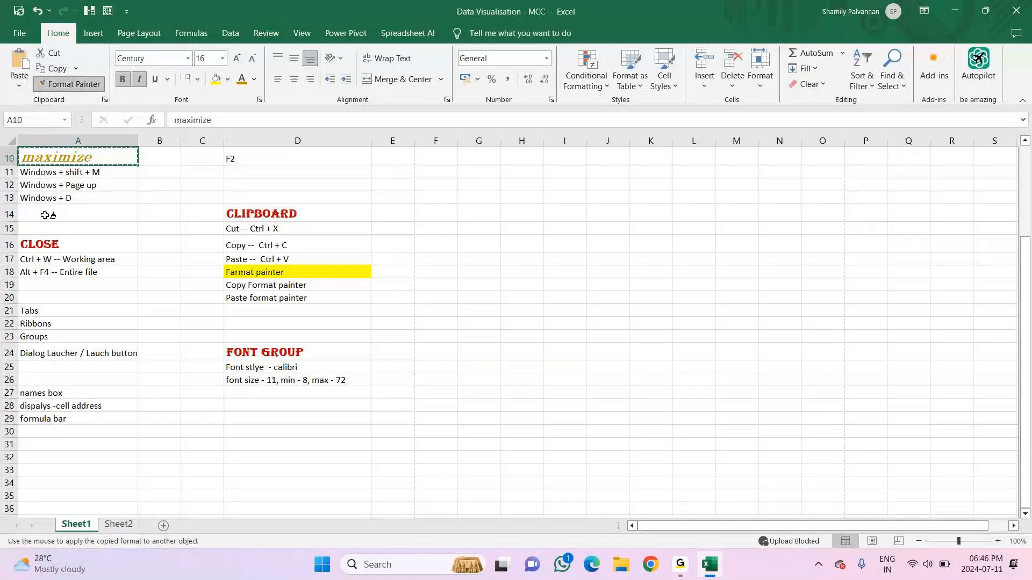
left_click(36, 241)
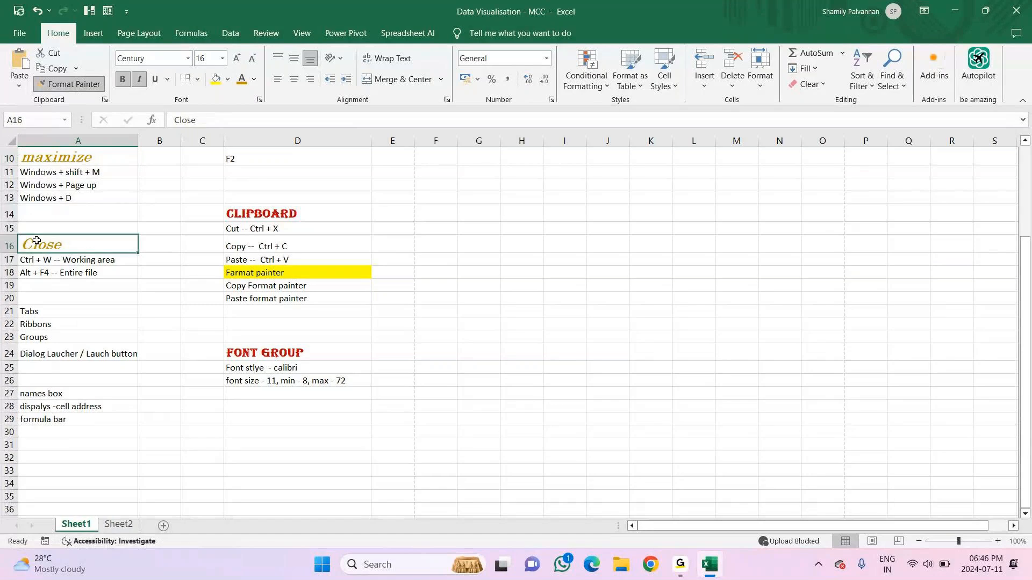
scroll(75, 293, "up", 3)
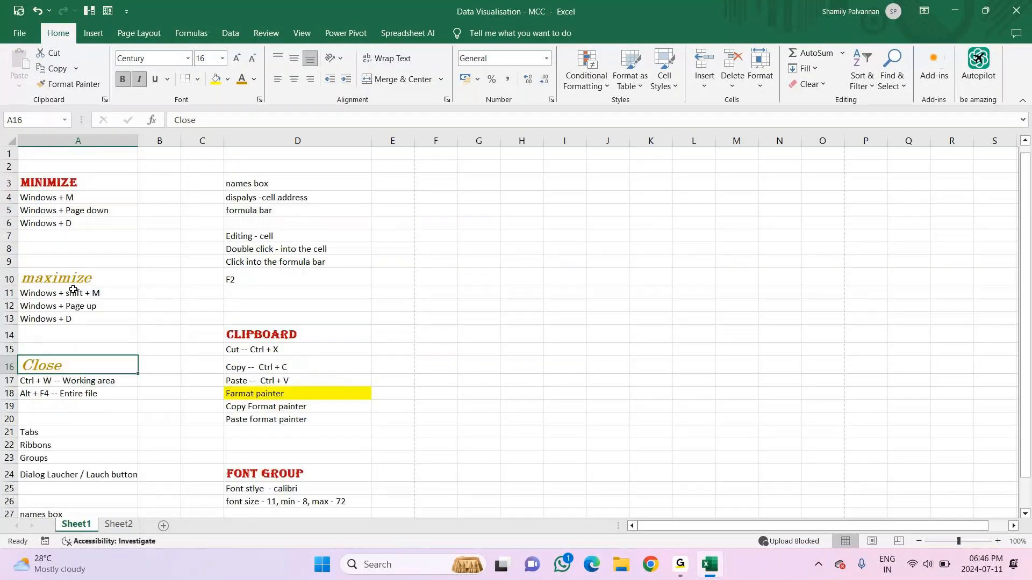
left_click(74, 278)
left_click(63, 86)
left_click(44, 183)
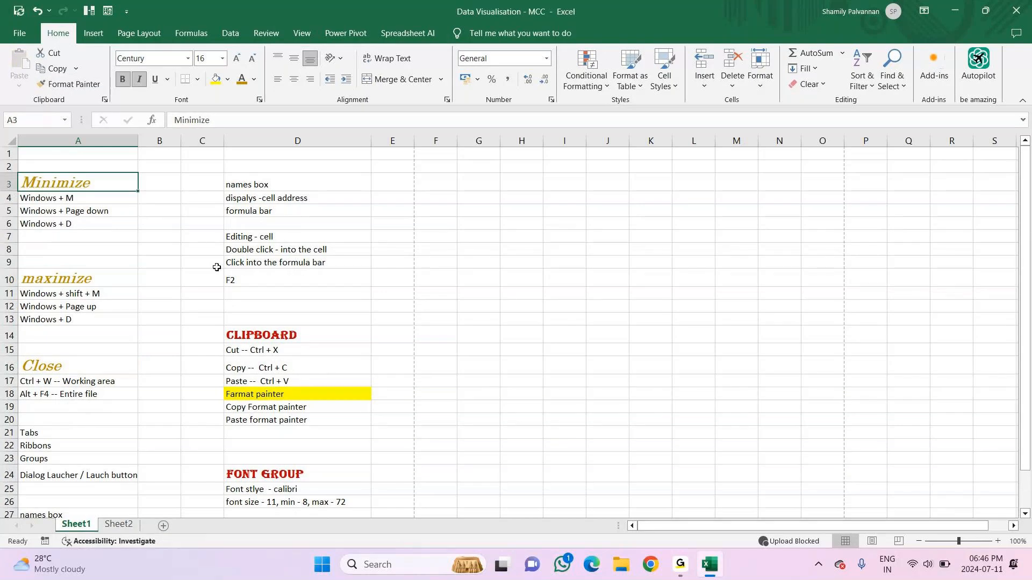
Apply the "Minimize" heading's formatting to the "Clipboard" heading in D14 and the "Font Group" heading in D24 with Format Painter
left_click(69, 85)
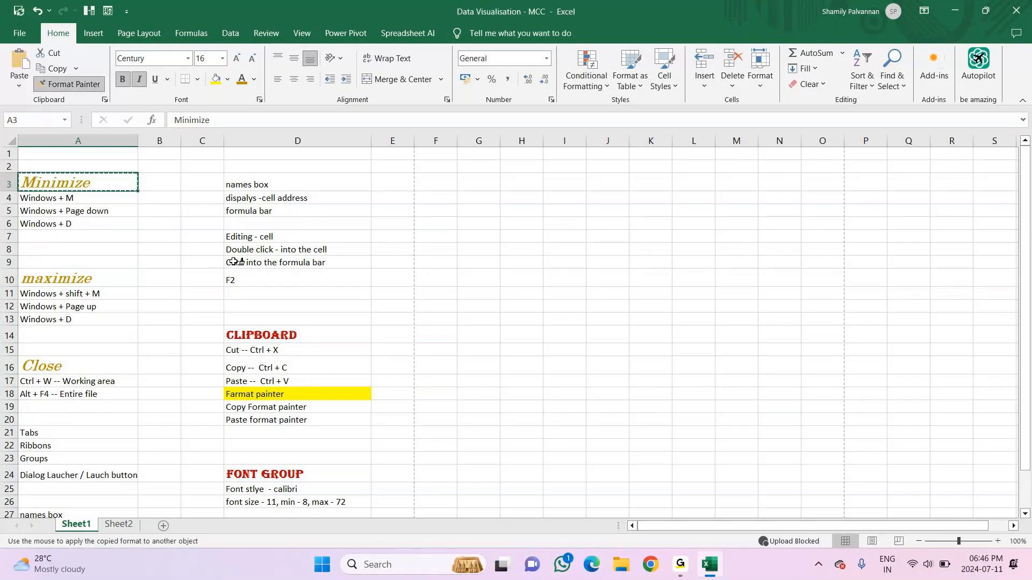
left_click(251, 333)
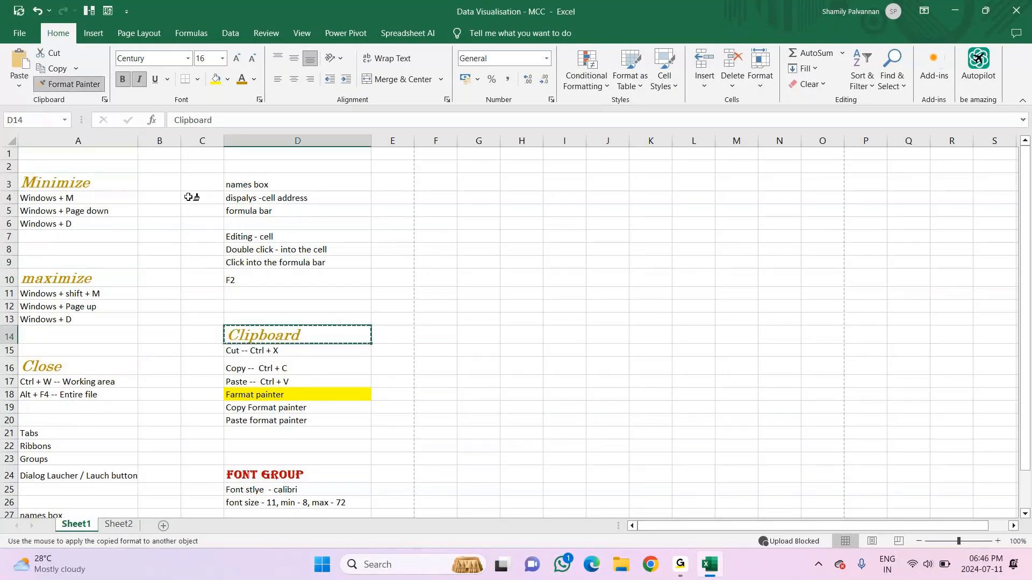
scroll(188, 197, "down", 3)
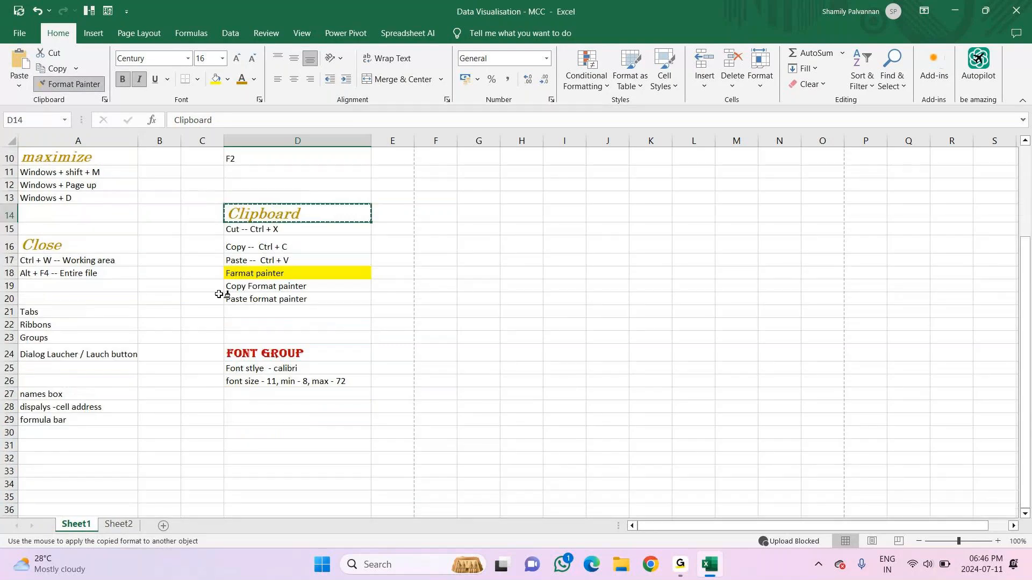
left_click(241, 347)
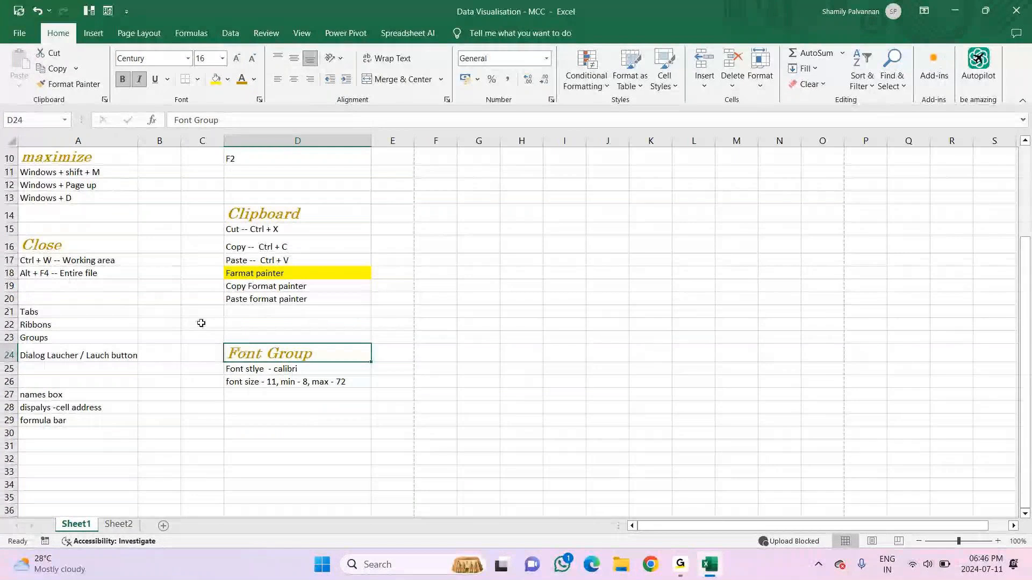
Apply the same heading formatting to "Farmat painter" in D18 and "Editing - cell" in D7 with Format Painter
scroll(242, 348, "up", 3)
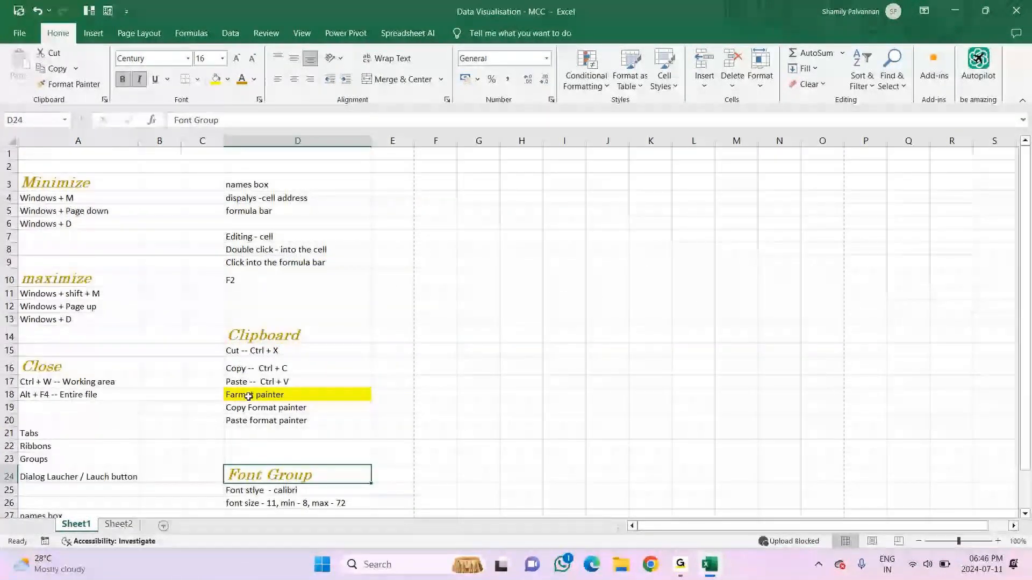
left_click(73, 86)
left_click(237, 395)
left_click(51, 182)
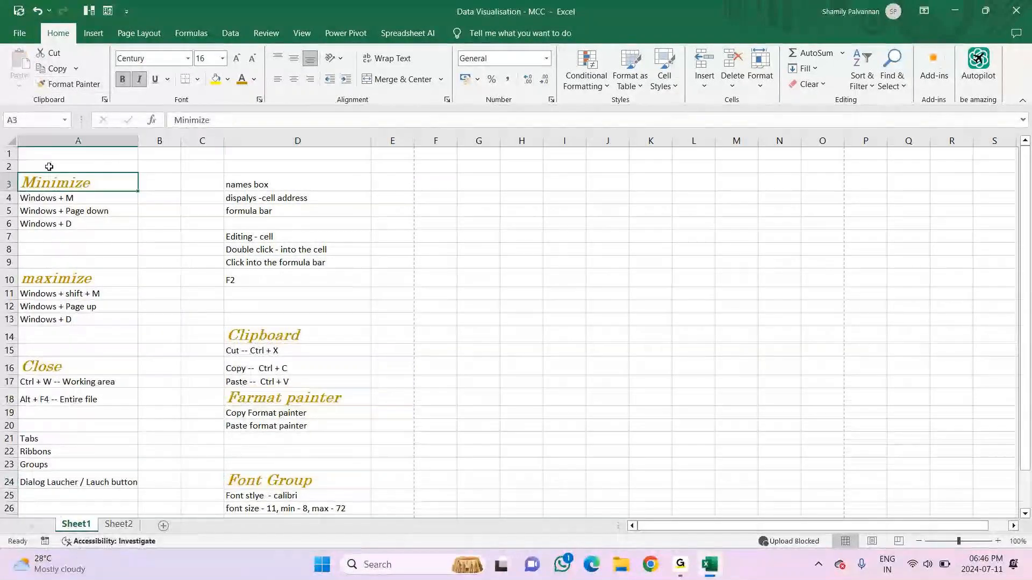
left_click(64, 86)
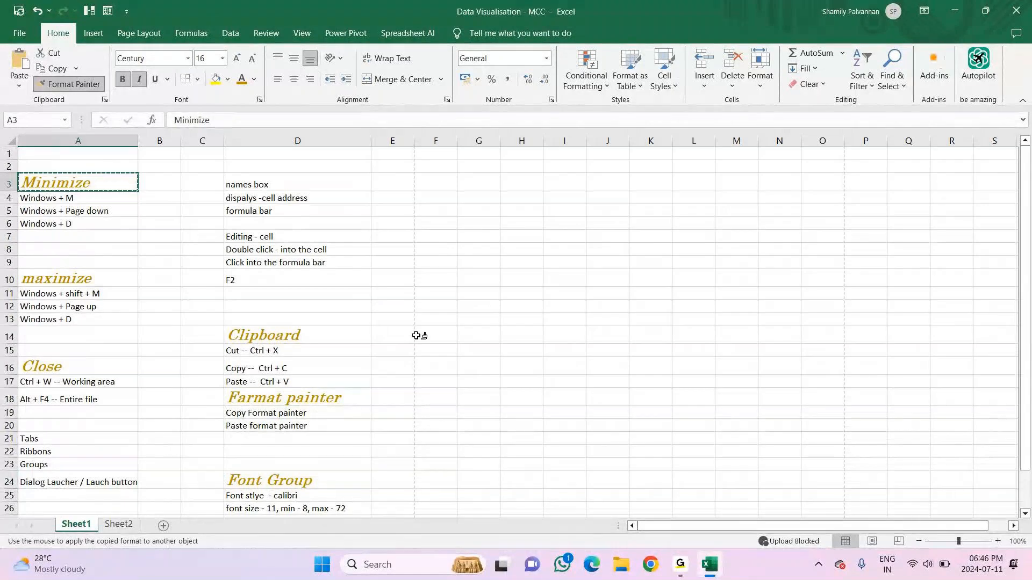
left_click(240, 235)
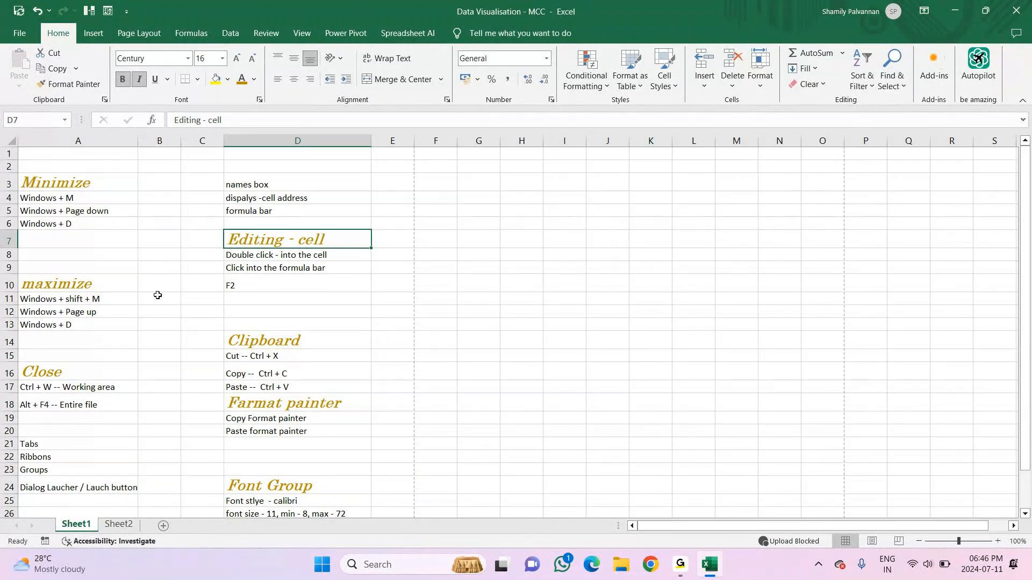
Select the empty cell D27 below the font size note and view the available font styles
scroll(186, 330, "down", 2)
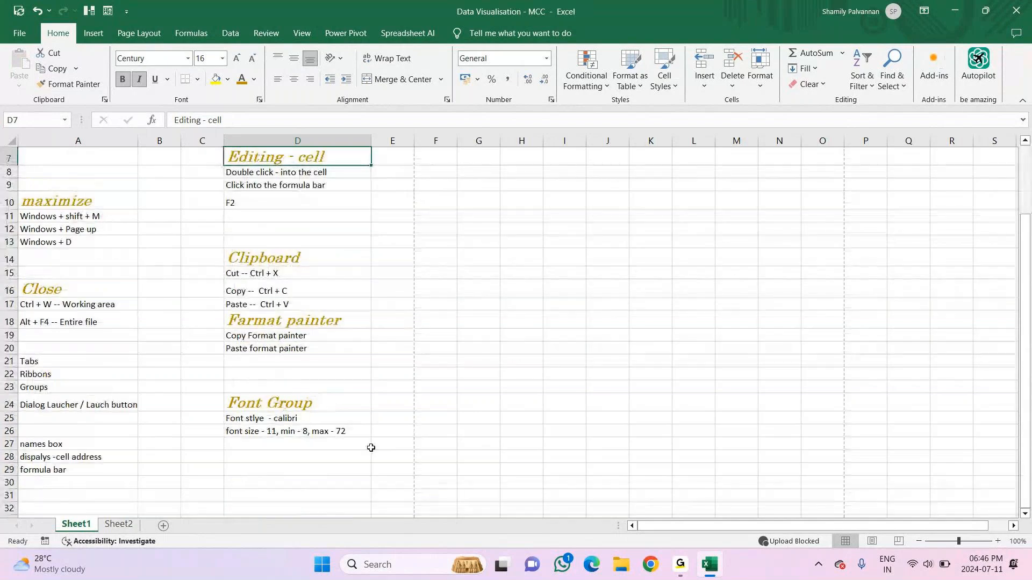
left_click(304, 446)
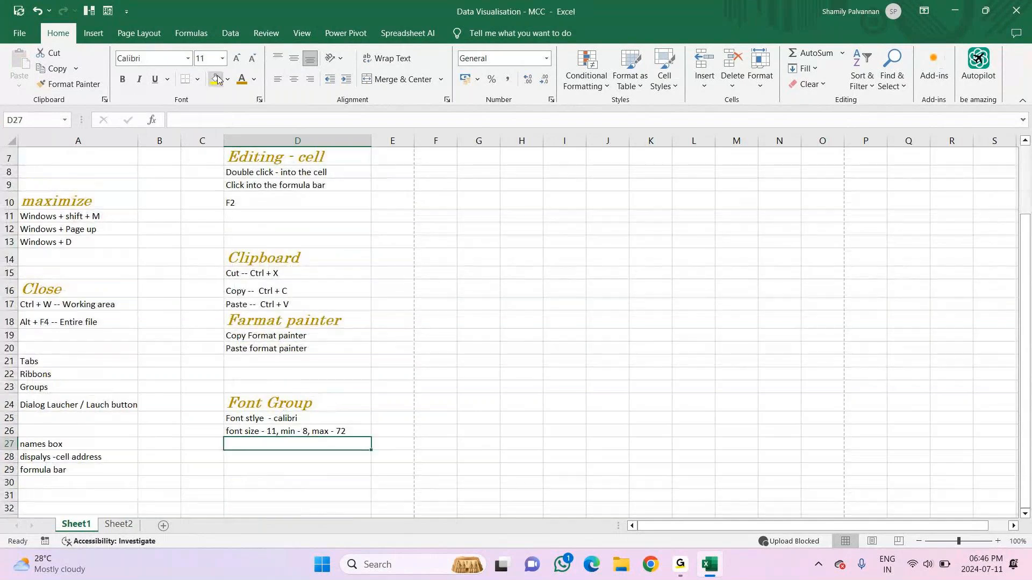
left_click(189, 59)
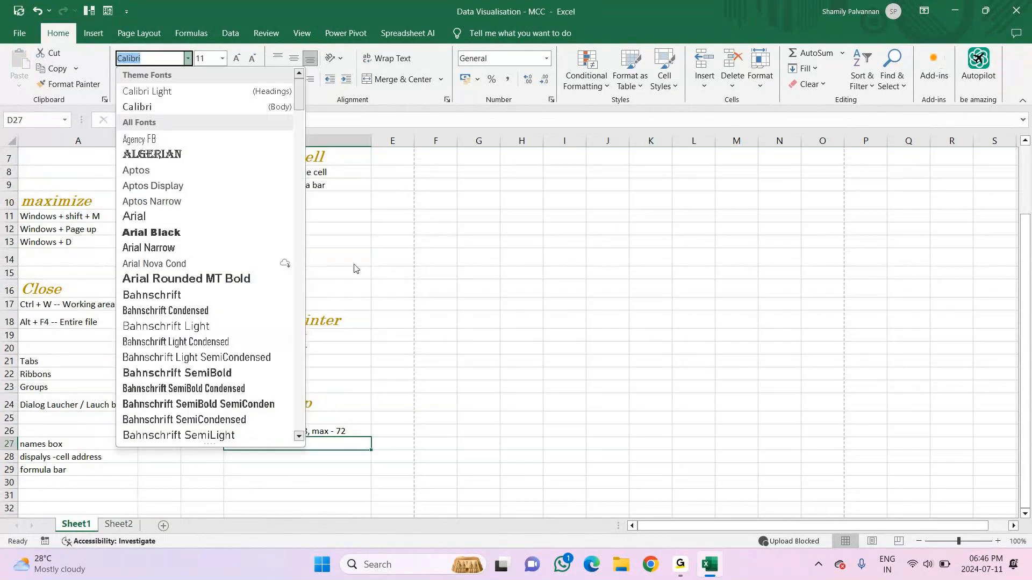
left_click(413, 258)
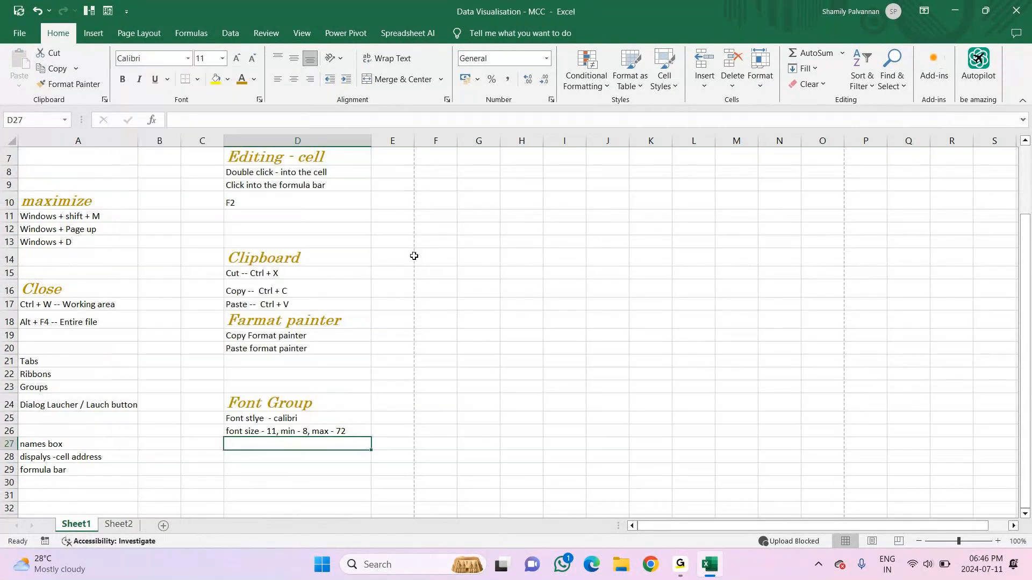
View the available font sizes and enlarge the font size note in D26 stepwise to 24 points
left_click(222, 59)
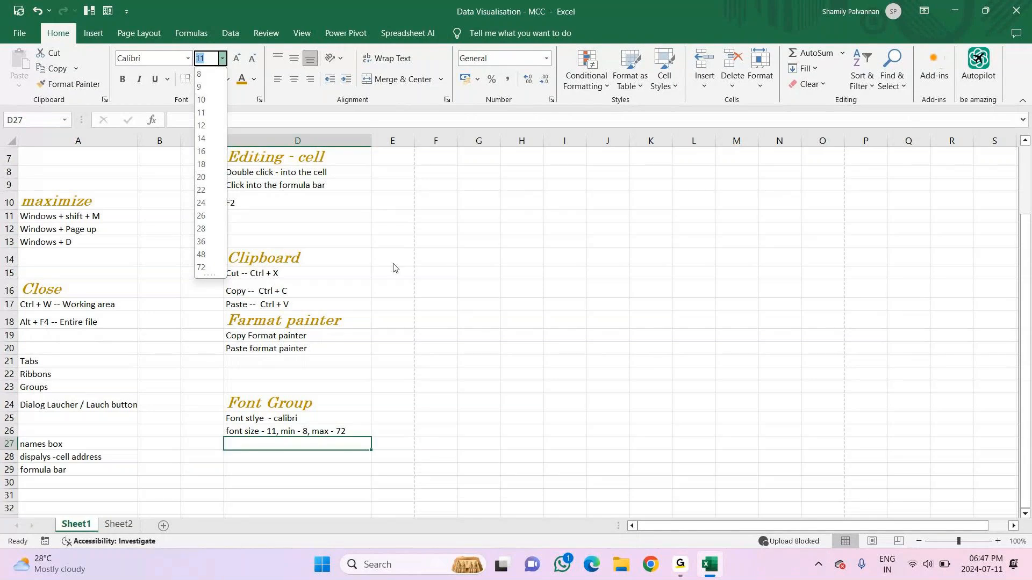
key("Escape")
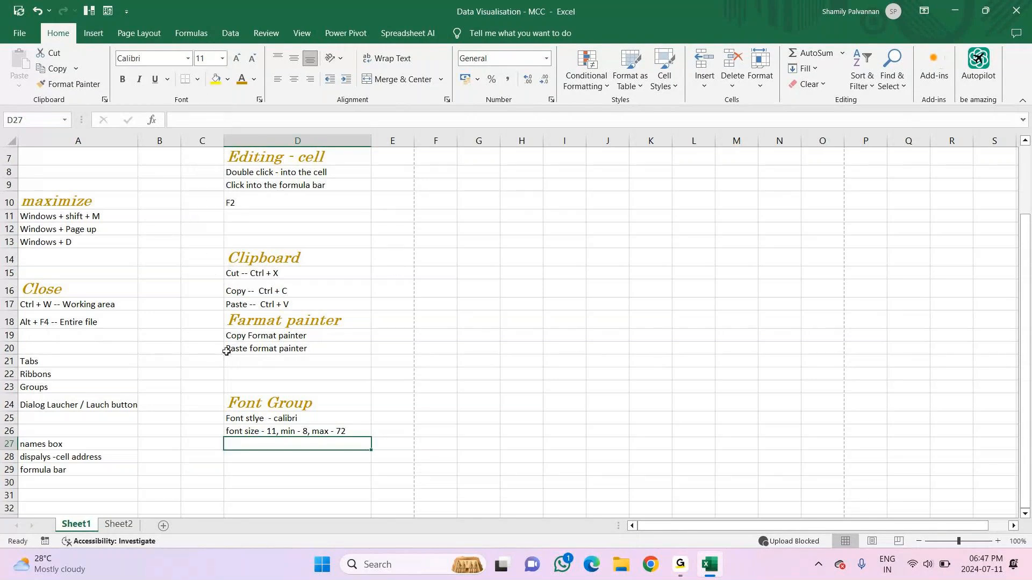
left_click(260, 430)
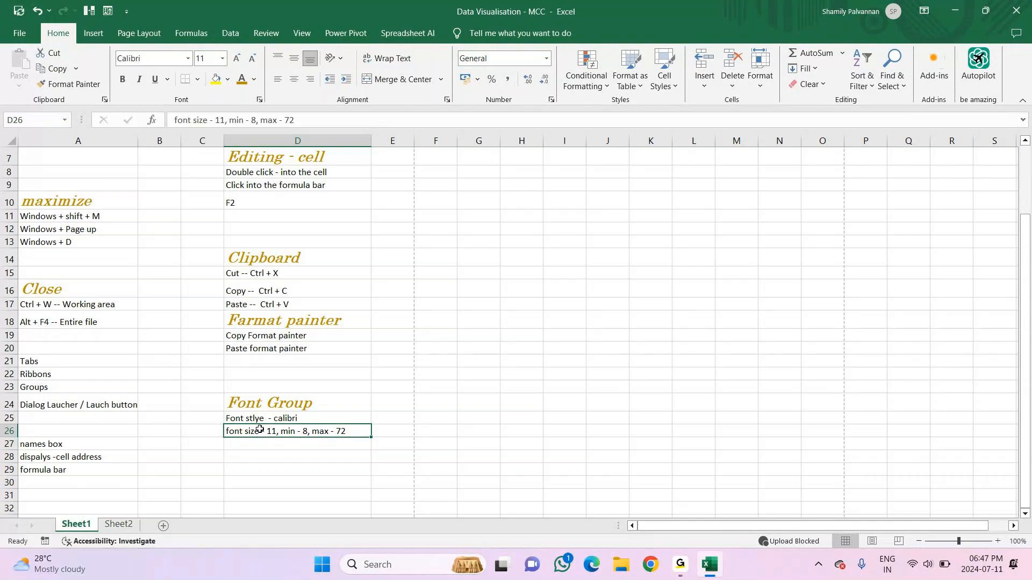
left_click(238, 58)
left_click(238, 58)
left_click(238, 58)
left_click(239, 58)
left_click(238, 58)
left_click(238, 58)
left_click(238, 58)
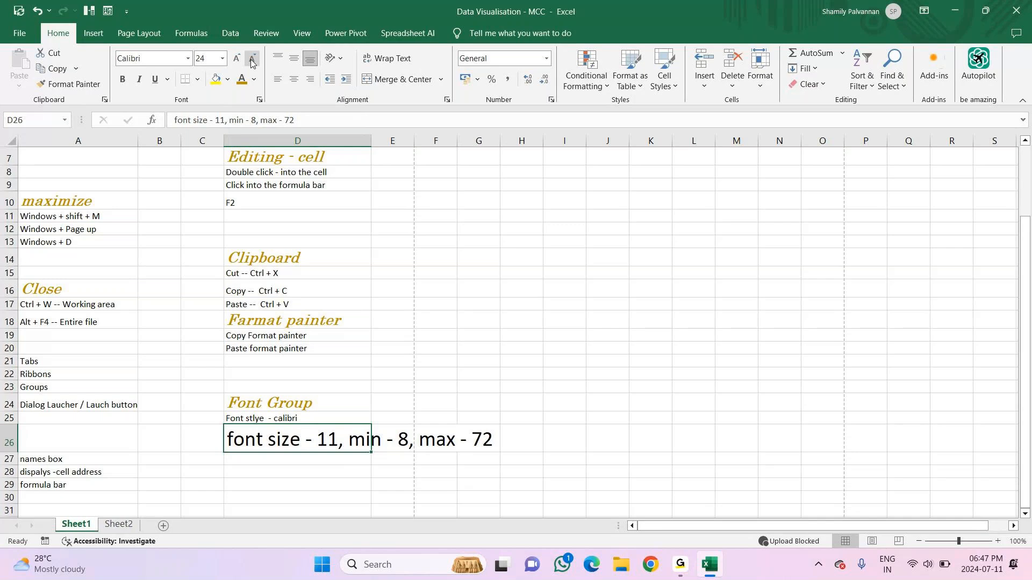
Shrink the text of the font size note in D26 stepwise to 12 points
left_click(251, 59)
left_click(252, 59)
left_click(251, 59)
left_click(251, 59)
left_click(251, 59)
left_click(250, 61)
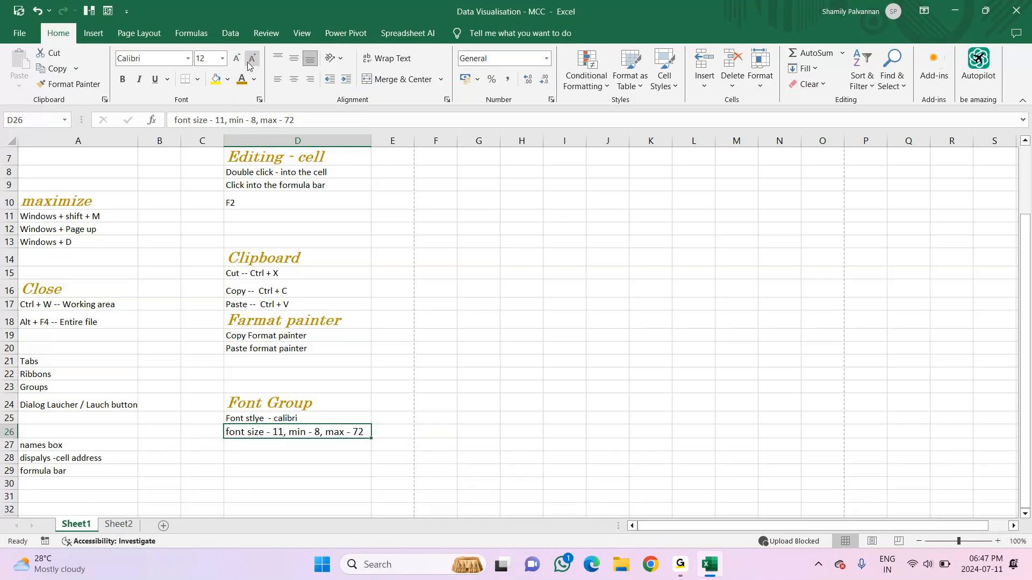
Enlarge the font size note in D26 stepwise up to 72 points
left_click(237, 59)
left_click(237, 60)
left_click(237, 59)
left_click(238, 59)
left_click(237, 59)
left_click(238, 59)
left_click(239, 59)
left_click(239, 59)
left_click(238, 59)
left_click(238, 60)
left_click(239, 60)
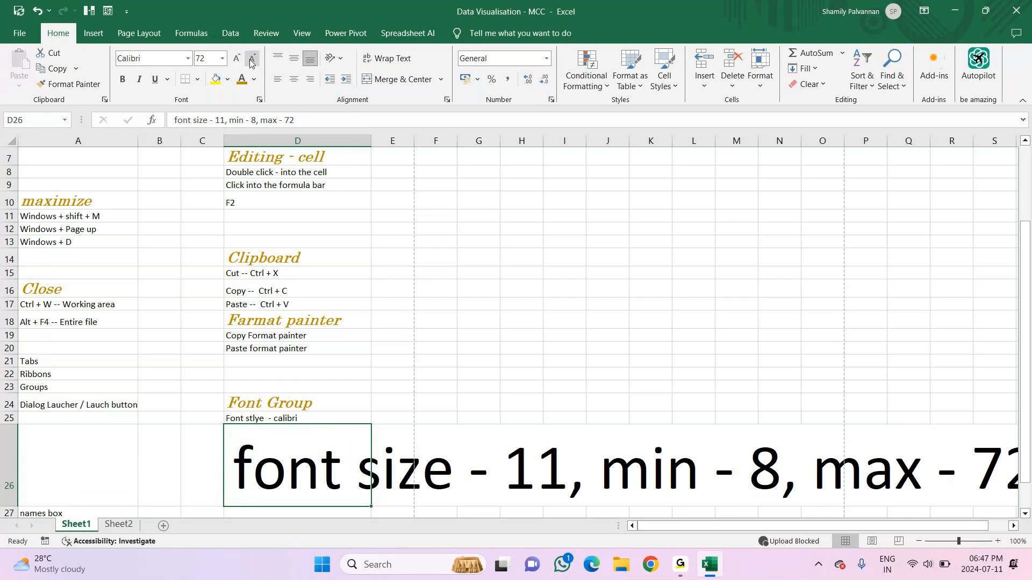
Shrink the font size note in D26 stepwise down to 8 points
left_click(253, 59)
left_click(252, 58)
left_click(252, 58)
left_click(253, 59)
left_click(253, 58)
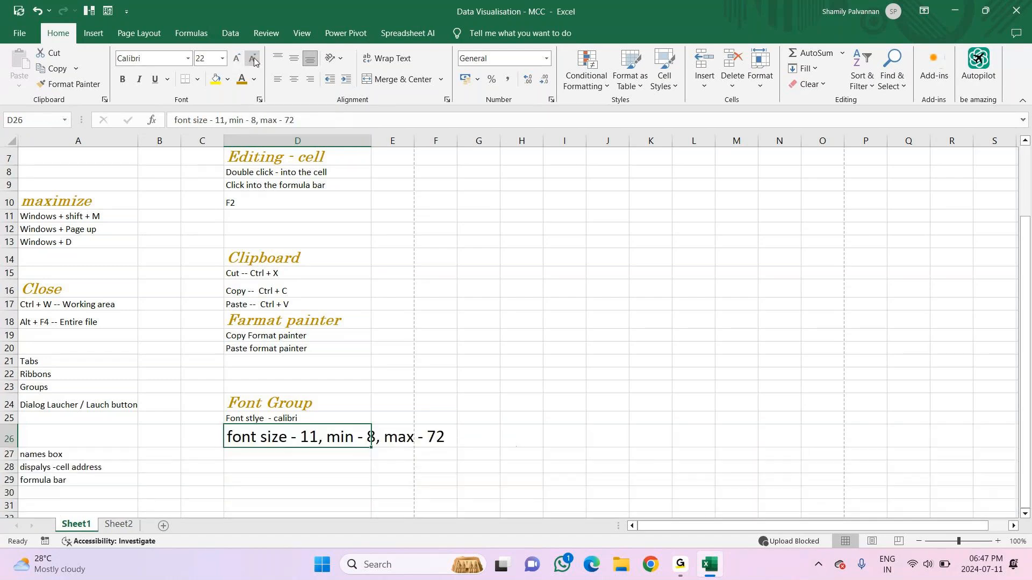
left_click(252, 58)
left_click(253, 59)
left_click(252, 59)
left_click(252, 59)
left_click(252, 59)
left_click(253, 58)
left_click(253, 59)
left_click(252, 58)
left_click(253, 59)
left_click(252, 58)
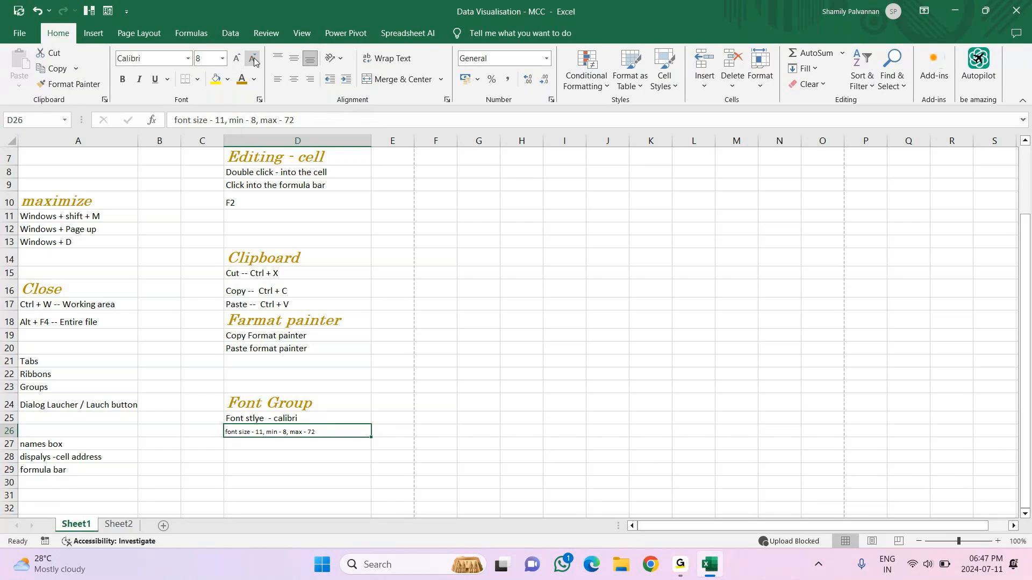
Set a custom font size of 5 for the font size note in D26
left_click(213, 56)
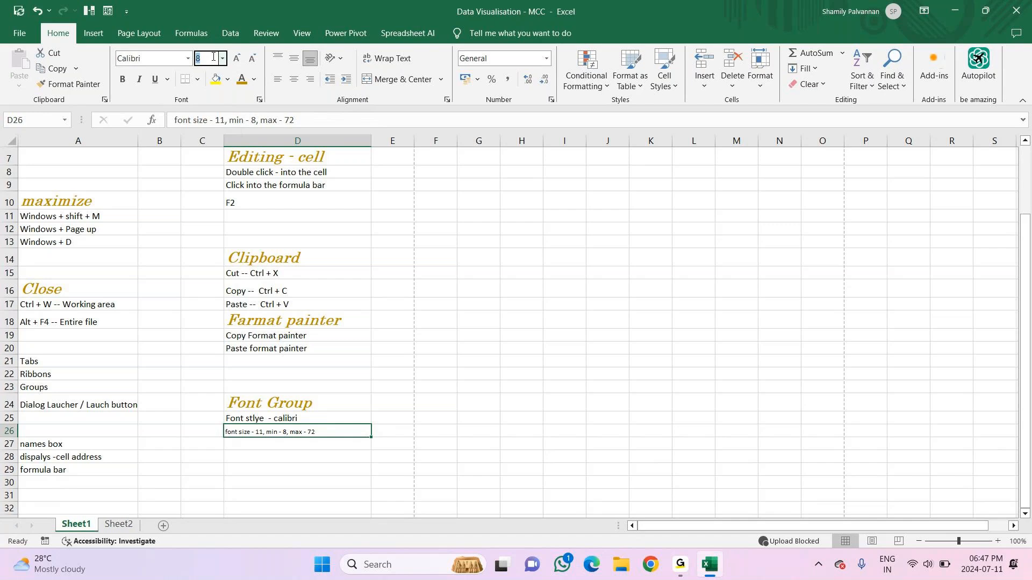
type("5")
key("Return")
key("Up")
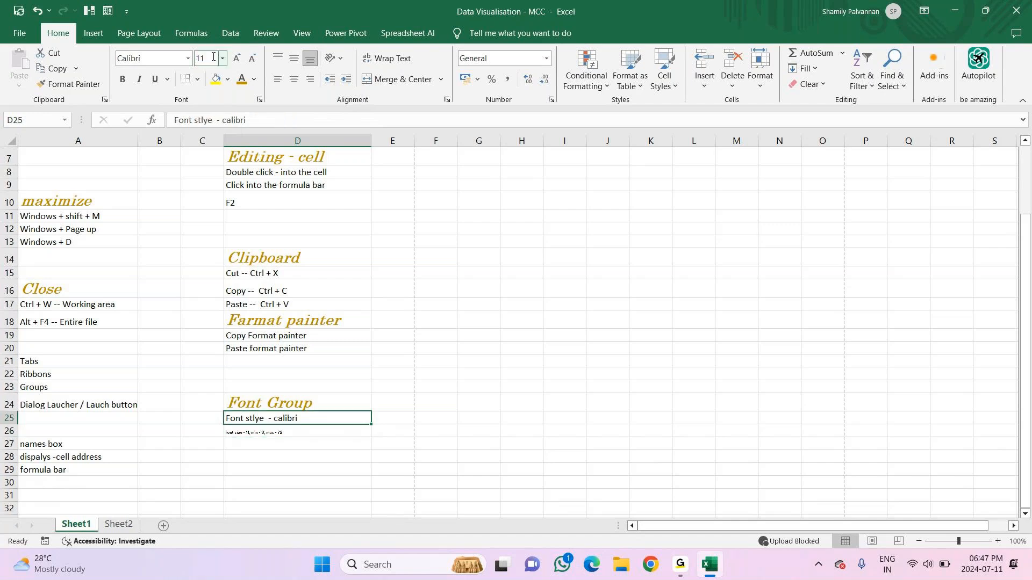
key("Down")
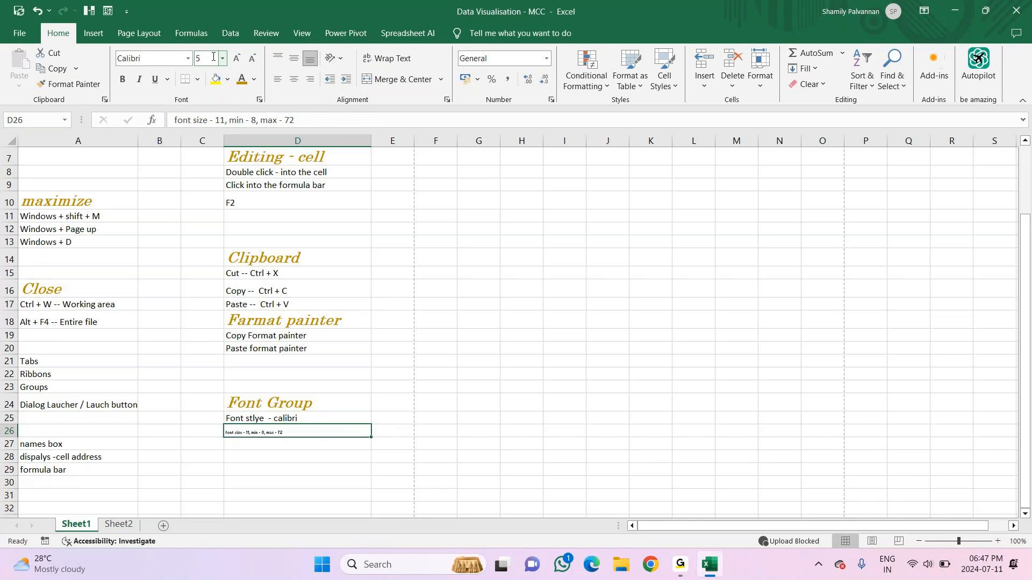
Try the custom font sizes 1 and 100 on the font size note in D26
left_click(202, 56)
type("1")
key("Return")
left_click(210, 59)
type("100")
key("Return")
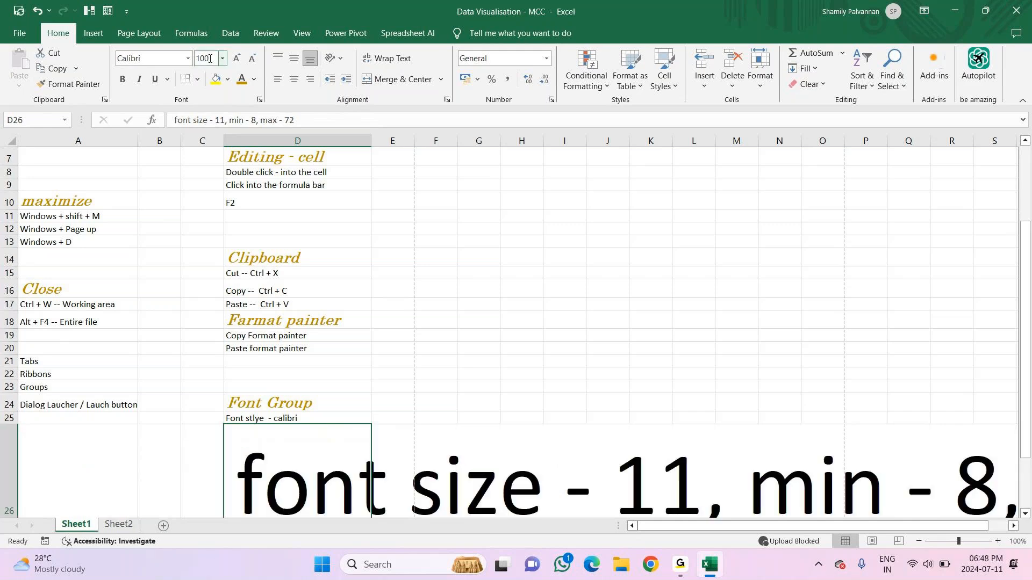
Set the font size of the note in D26 to 16
left_click(223, 58)
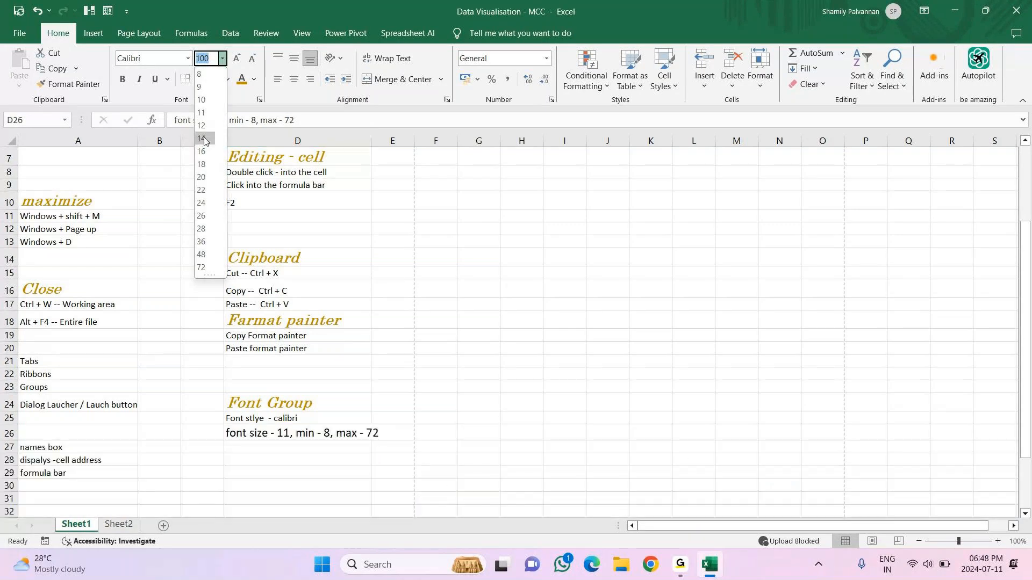
left_click(204, 150)
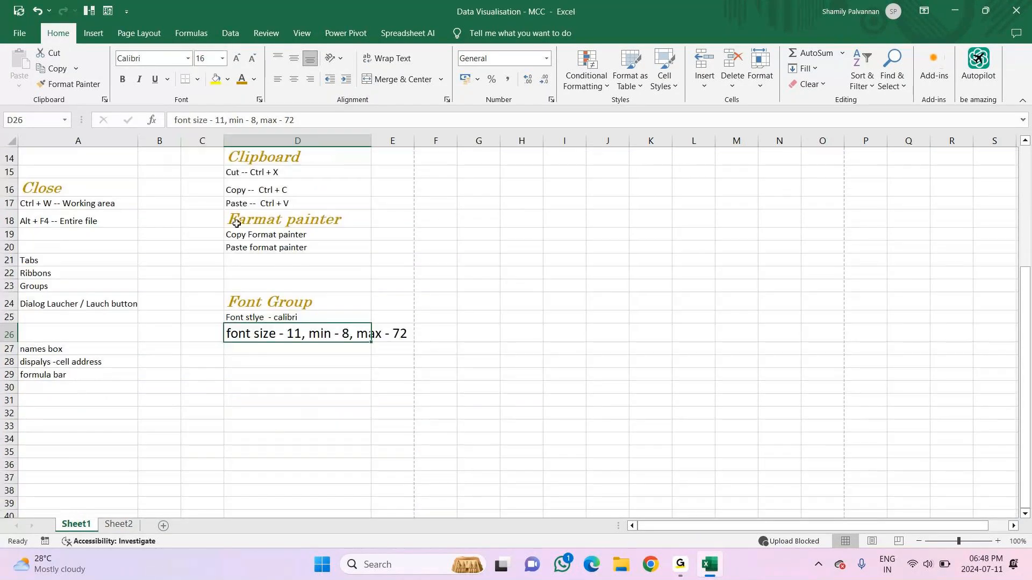
left_click(260, 348)
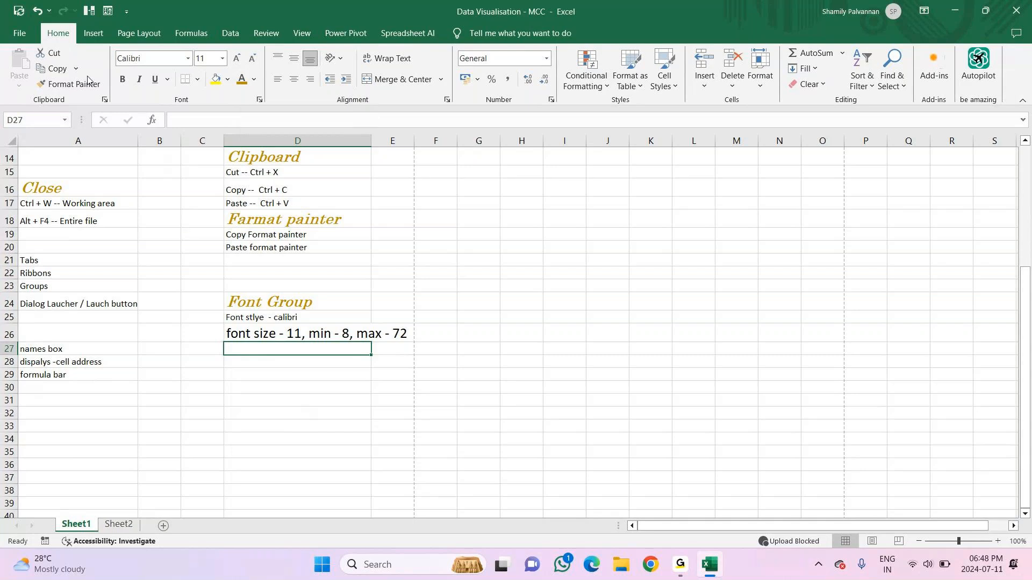
Enter the notes "increase font size" in D28 and "Decrease Font size" in D29
left_click(248, 366)
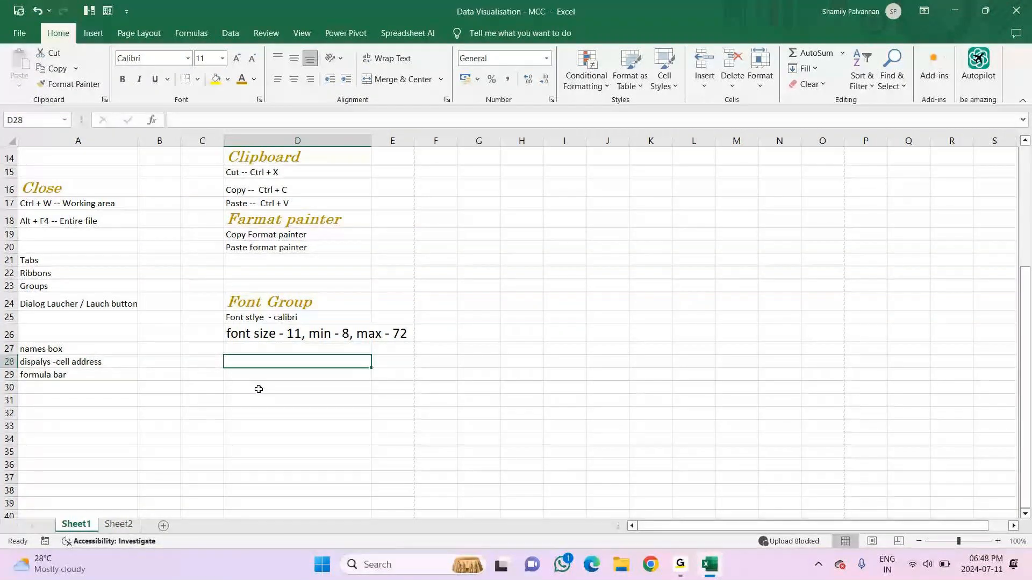
type("increase")
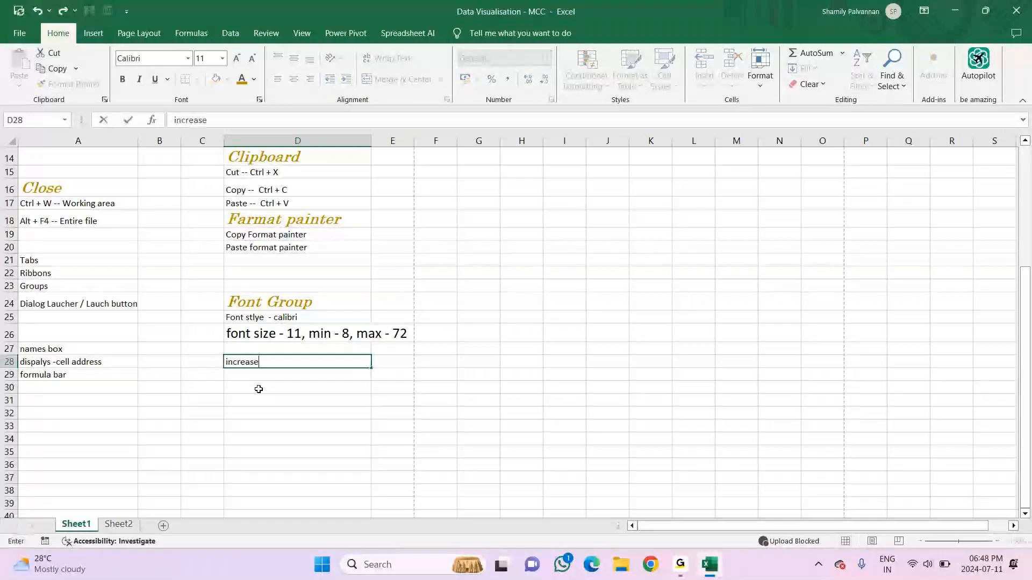
type(" fornt")
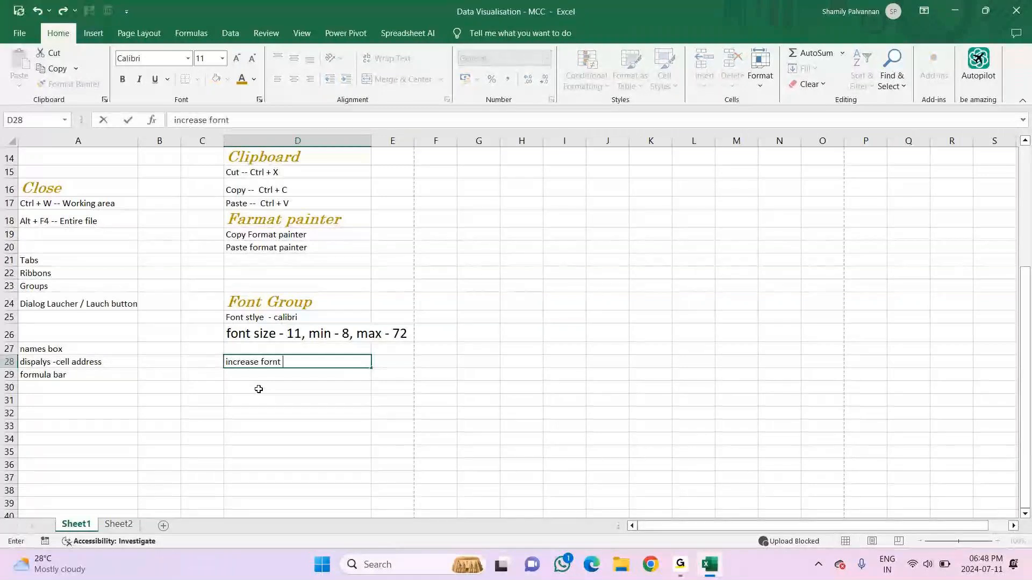
key("BackSpace")
key("BackSpace")
key("BackSpace")
type("nt ")
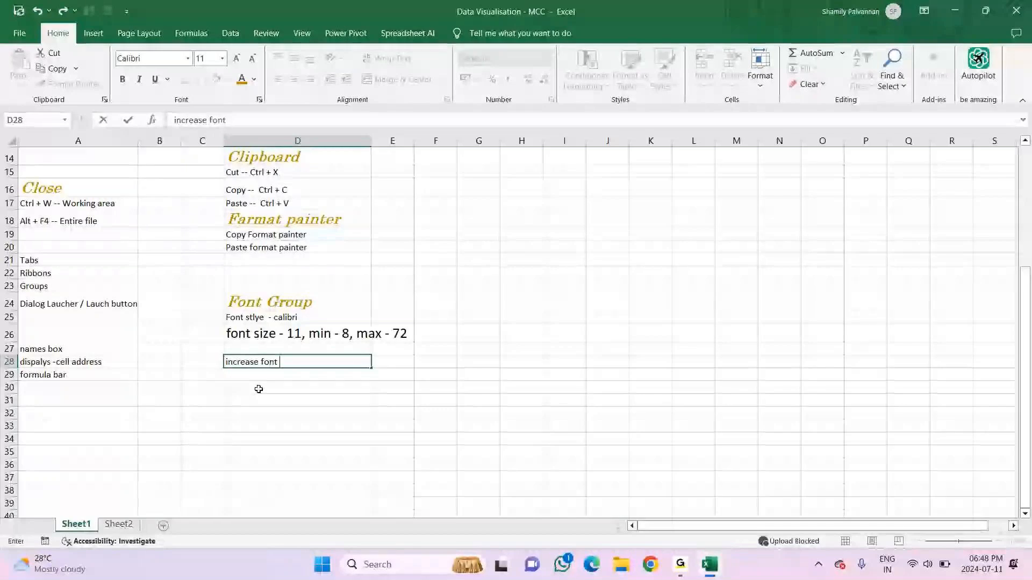
type("size")
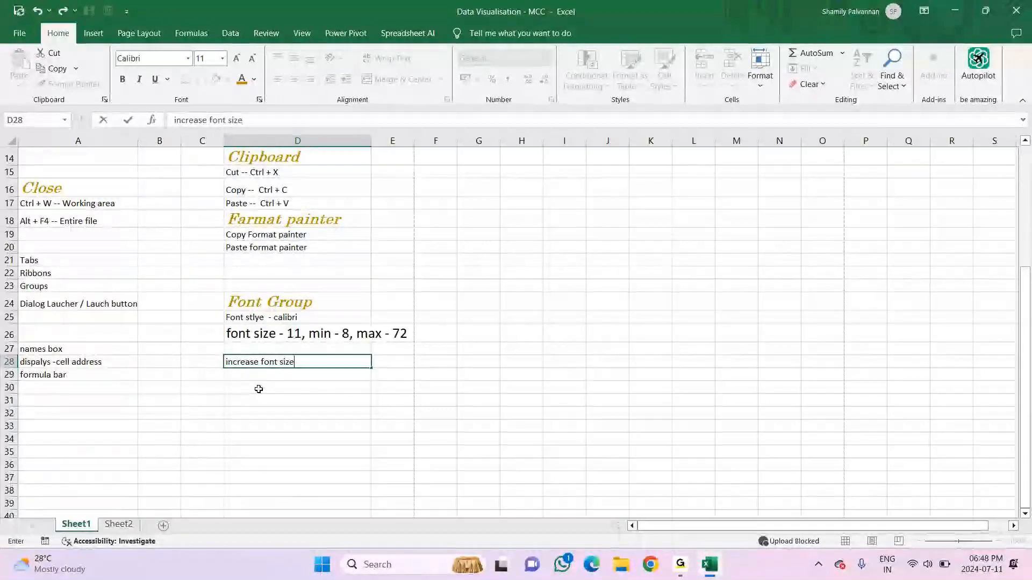
key("Return")
type("Decrease ")
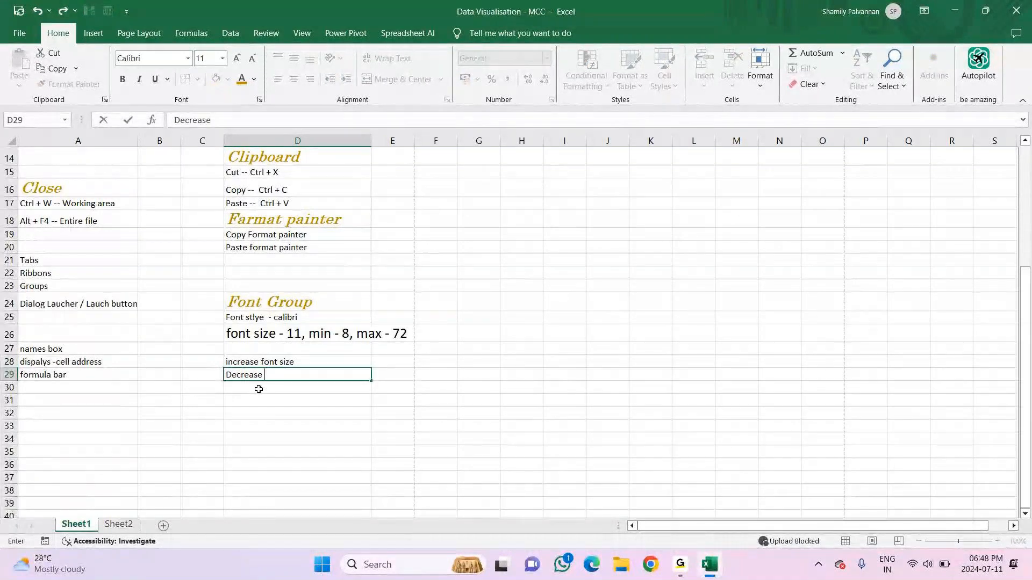
type("Font size")
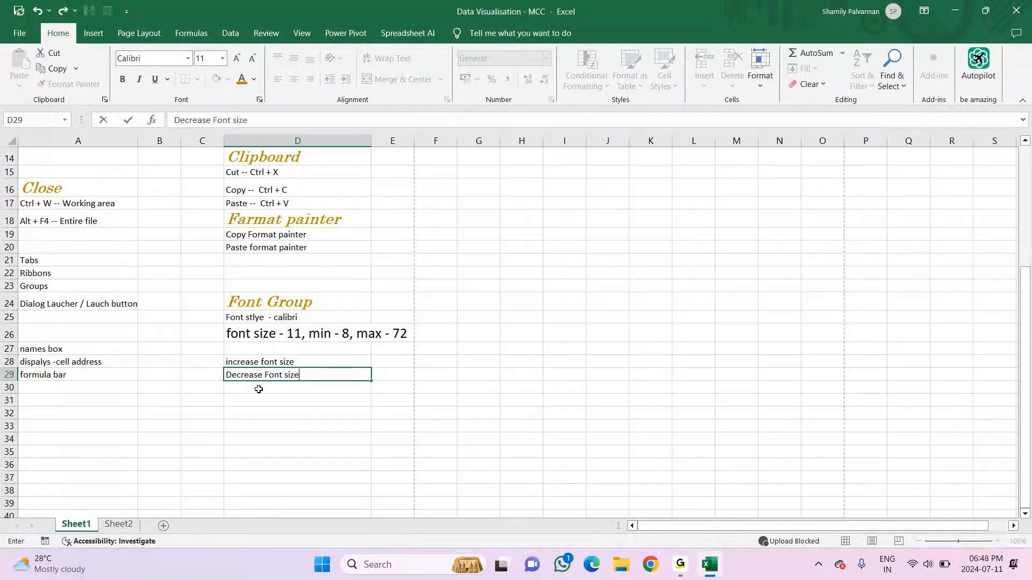
key("Return")
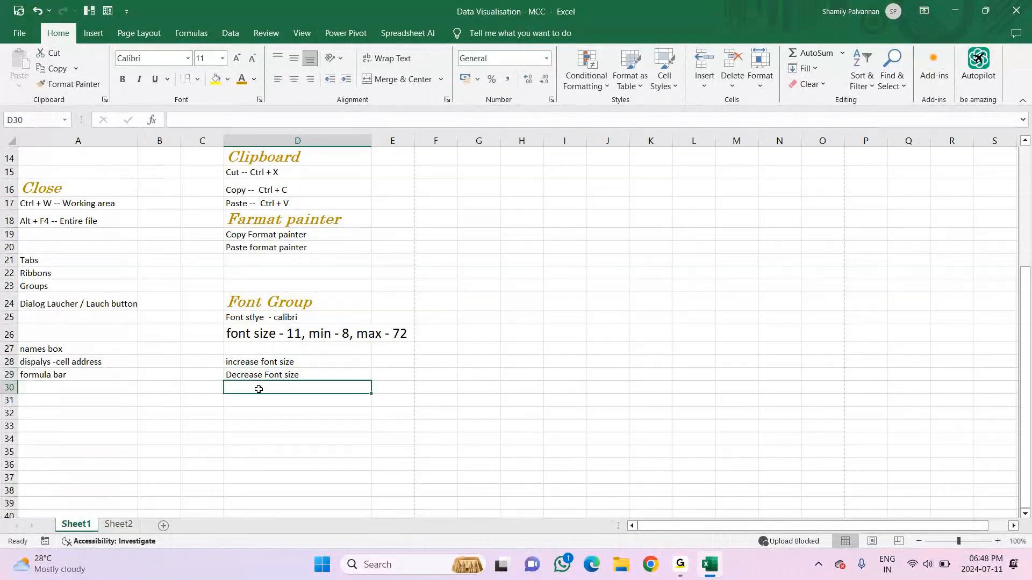
Enter the shortcut note "Bold -- Ctrl + B" in D31, leaving D30 blank
key("alt+Tab")
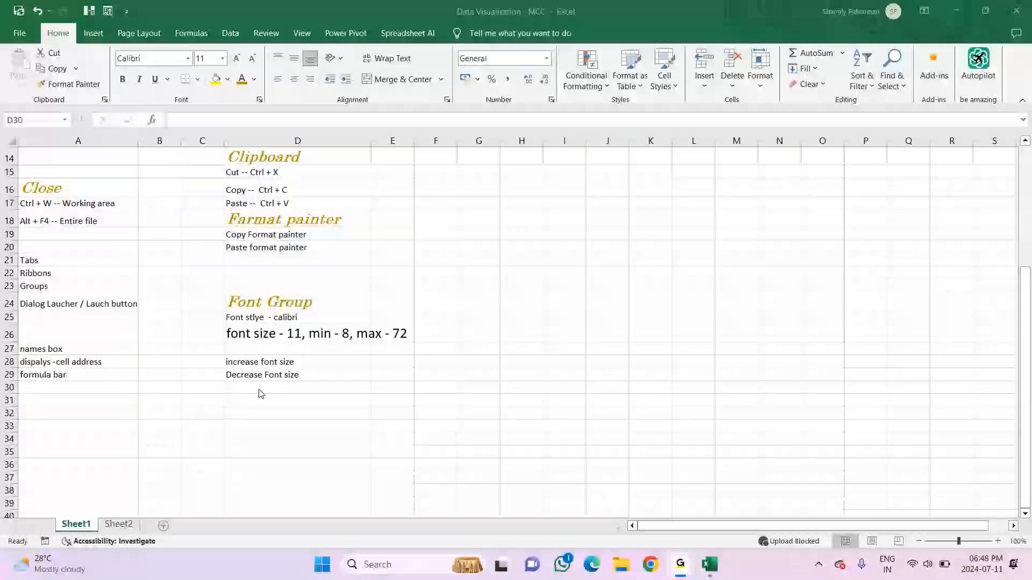
left_click(260, 394)
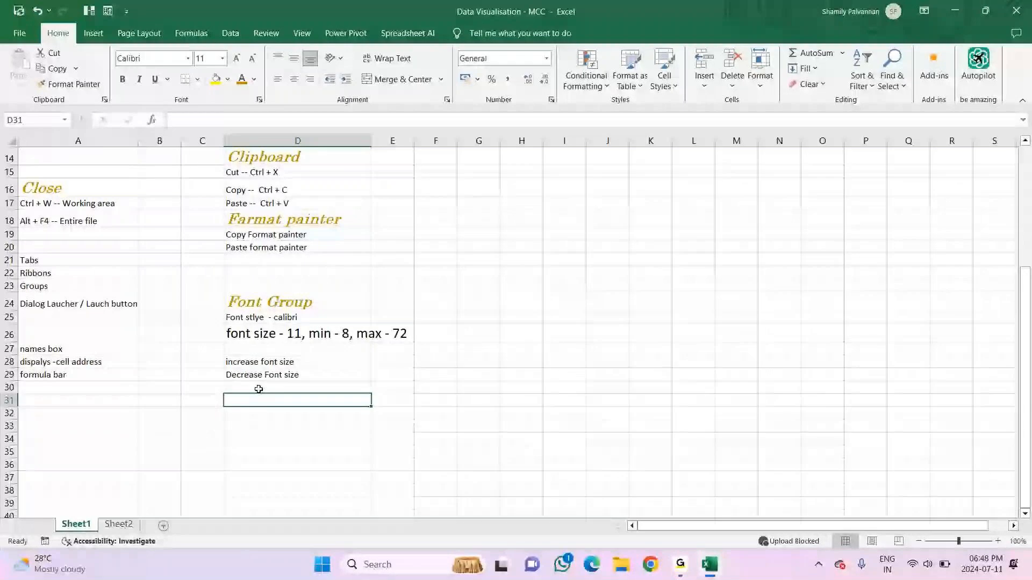
type("Bold + Ctrl + B")
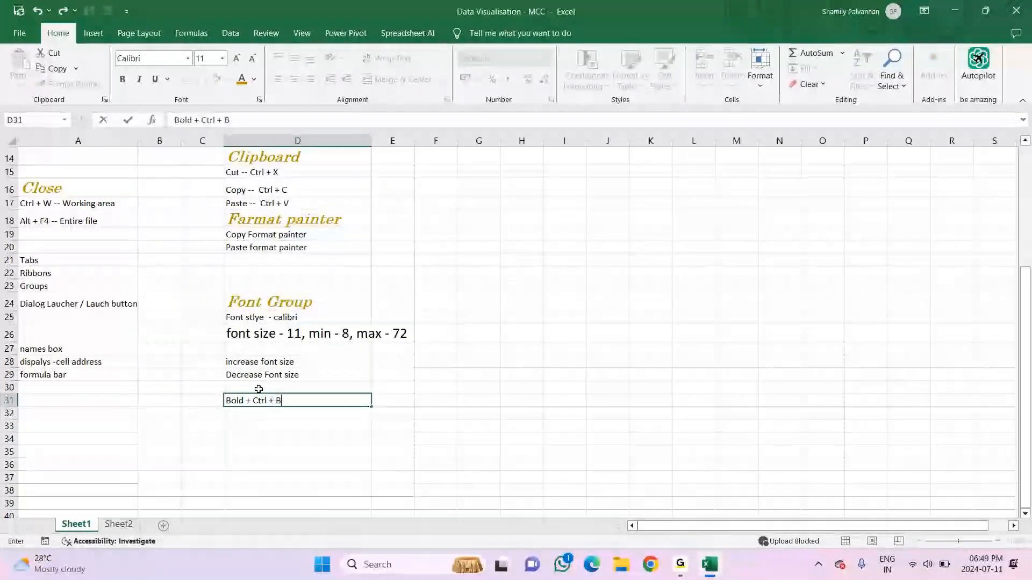
key("Left")
key("Left")
key("Right")
key("Right")
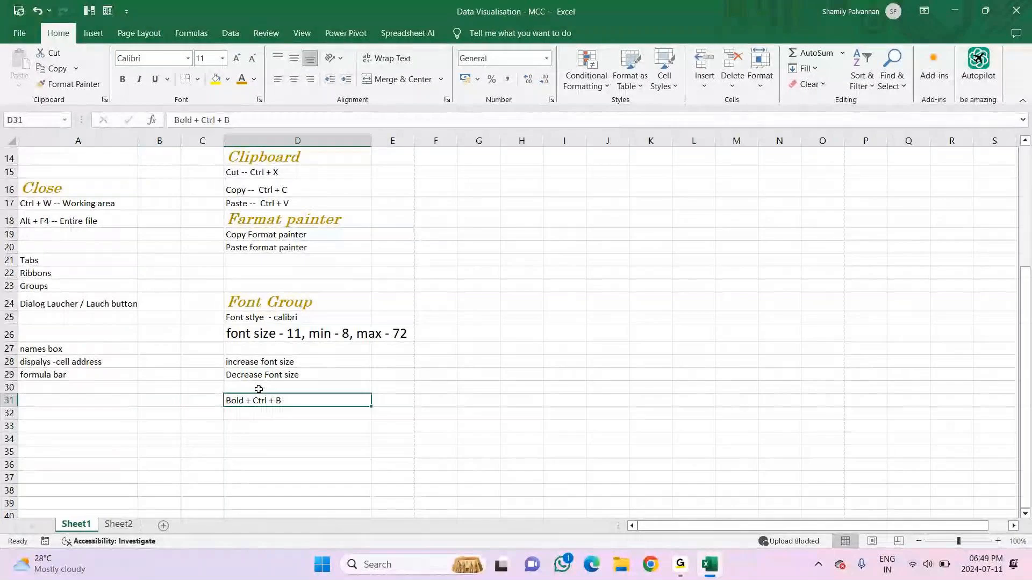
key("F2")
key("Left")
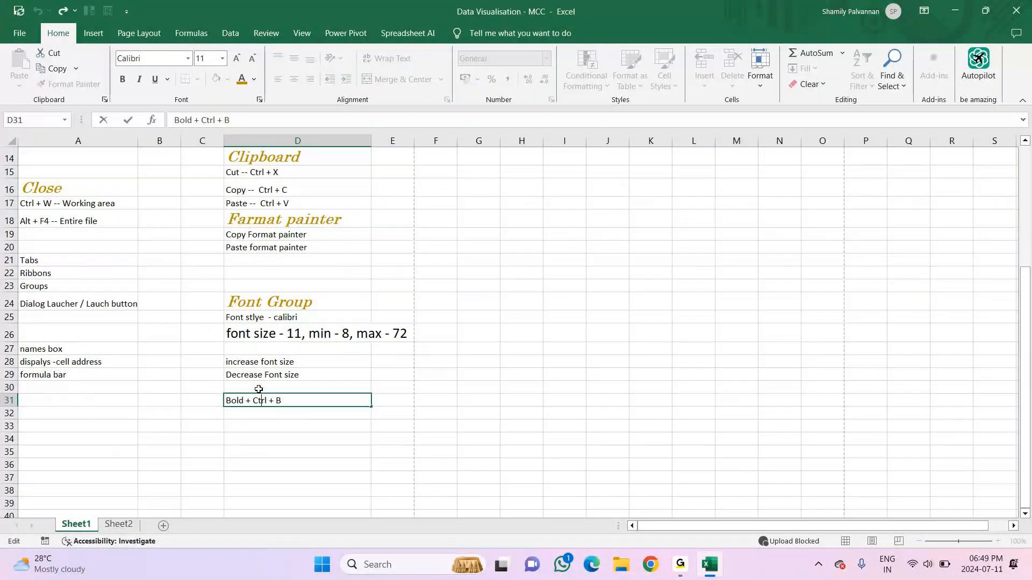
key("BackSpace")
key("BackSpace")
type("--")
key("Return")
Add the shortcut notes "Italic -- Ctrl + I" in D32 and "Underline -- Ctrl + U" in D33
type("Italic")
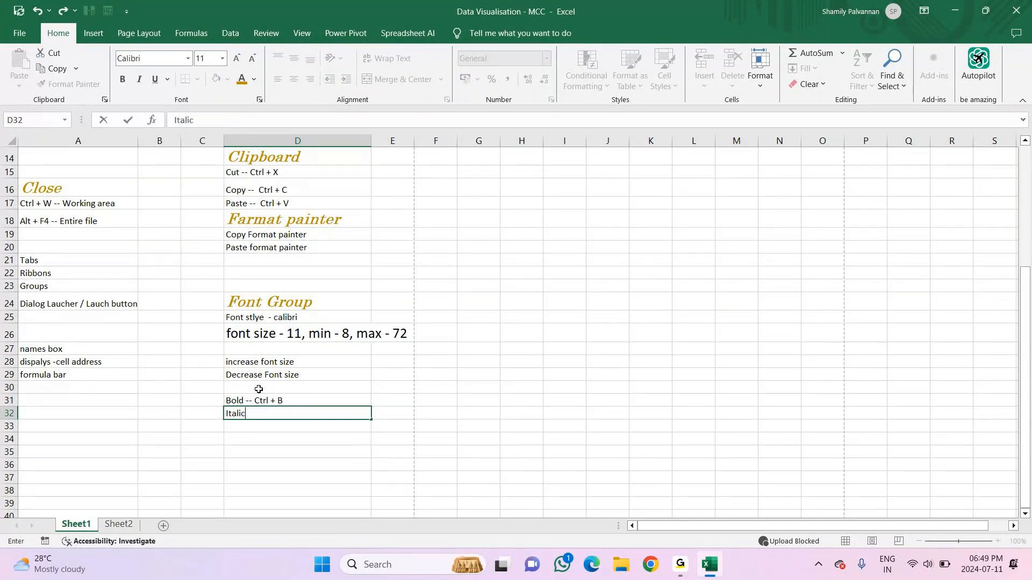
type(" -- Ctrl + I")
key("Return")
type("U")
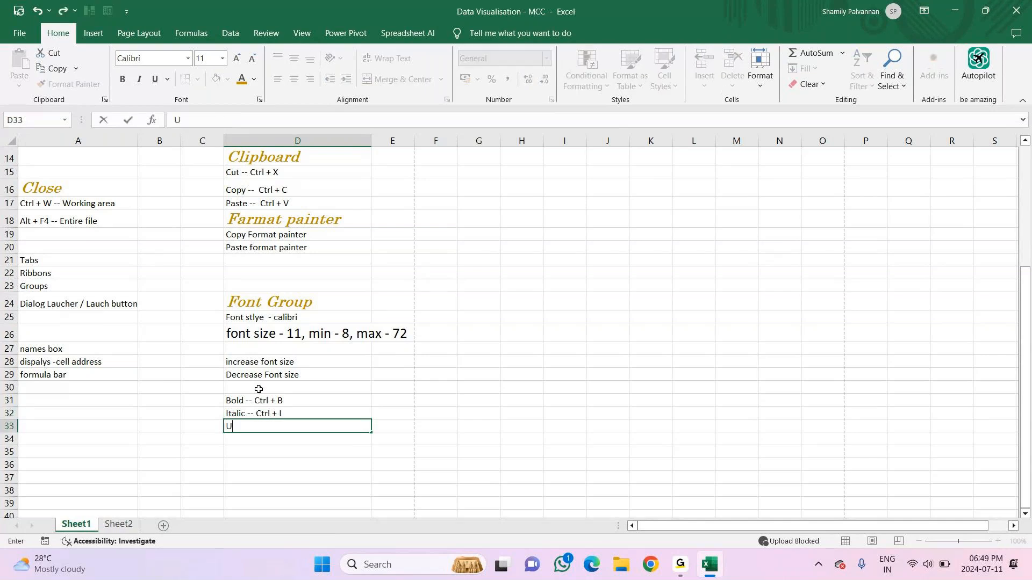
type("nderline -- Ctrl +")
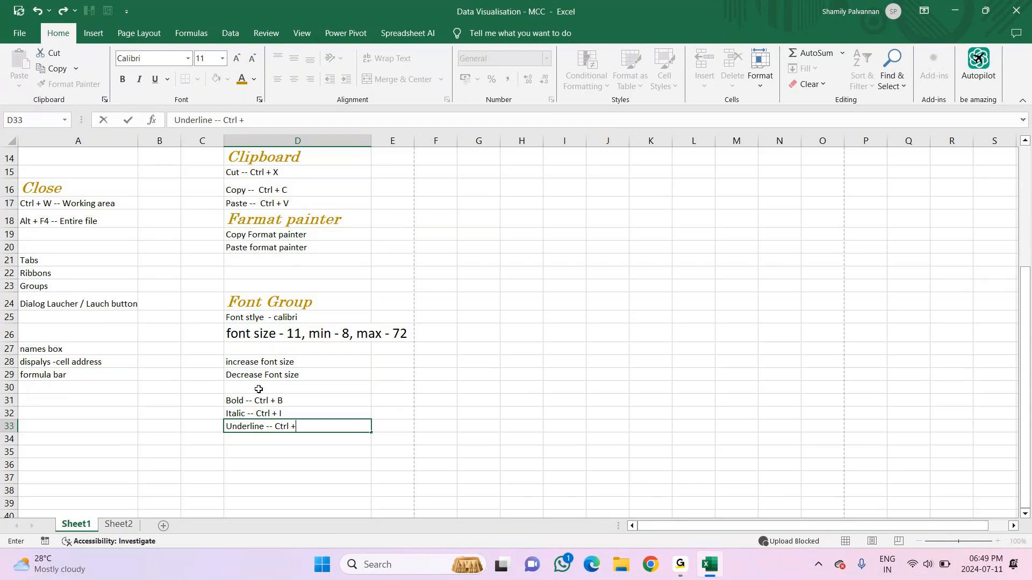
type(" U")
key("Return")
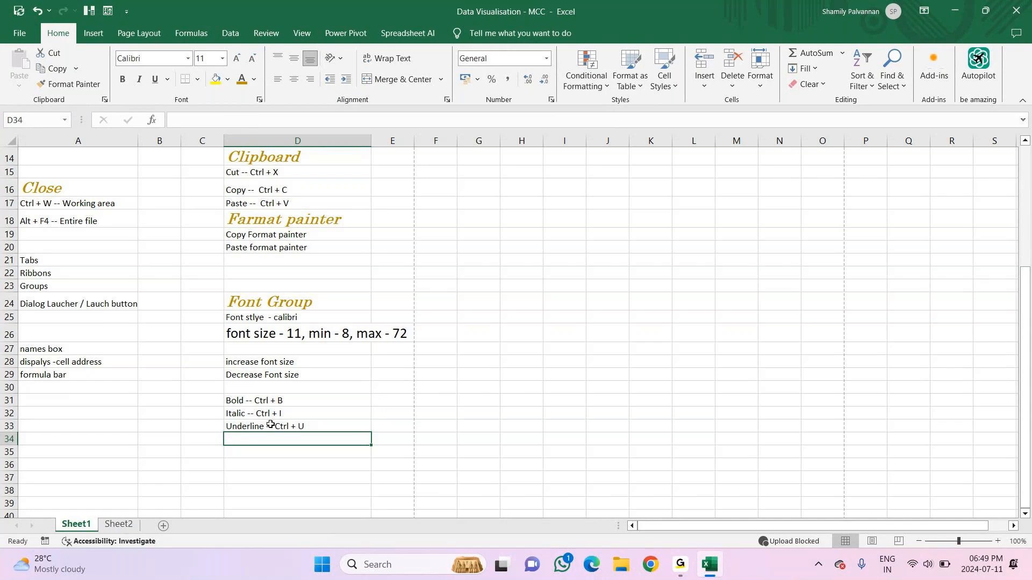
Format the note in D31 as bold, D32 as italic and D33 as underlined, and view the available underline styles
left_click(267, 401)
key("ctrl+b")
key("Return")
key("ctrl+i")
key("Return")
key("ctrl+u")
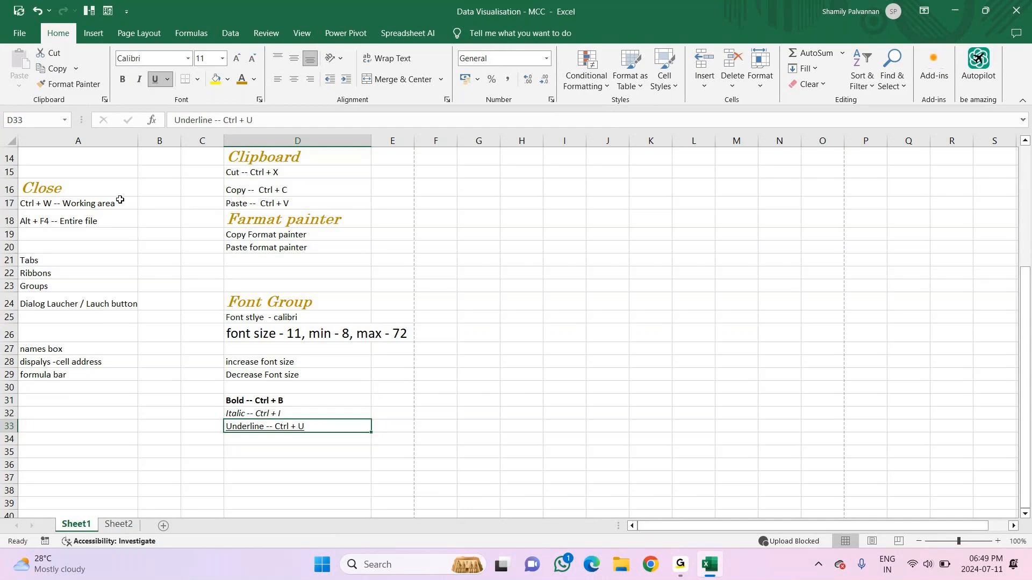
left_click(168, 80)
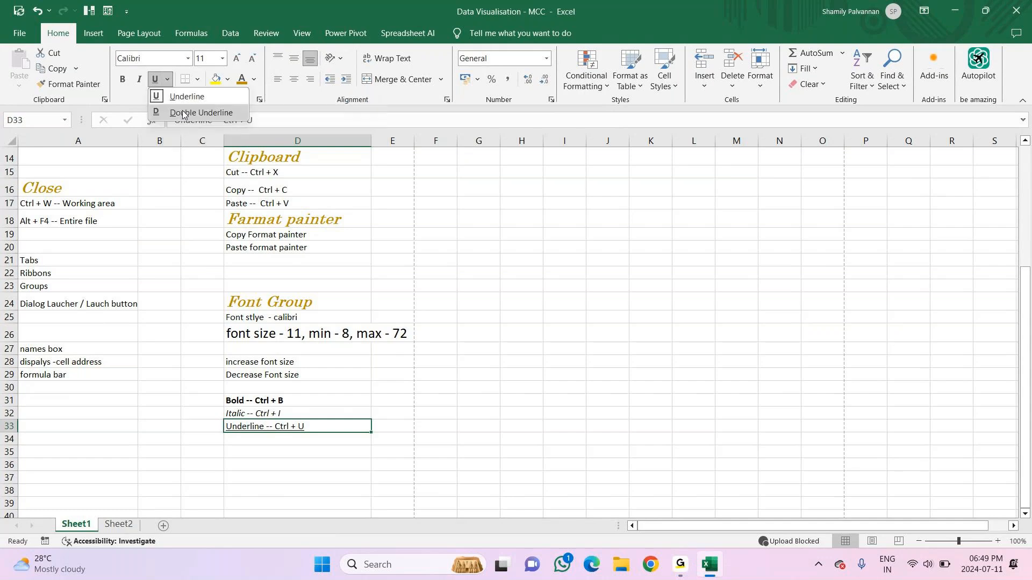
left_click(253, 301)
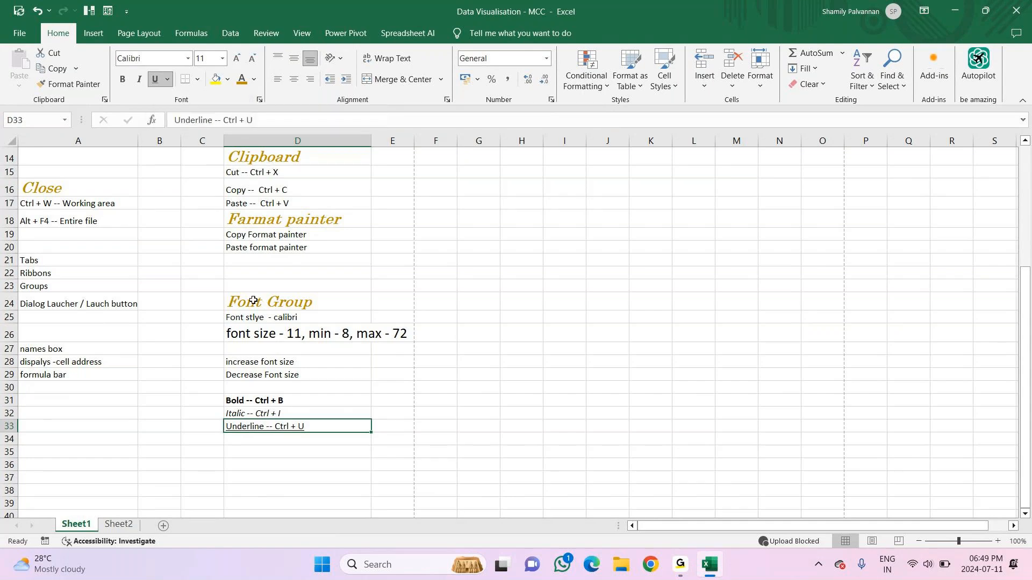
Apply a double underline to the Font Group heading in D24
left_click(253, 300)
left_click(157, 80)
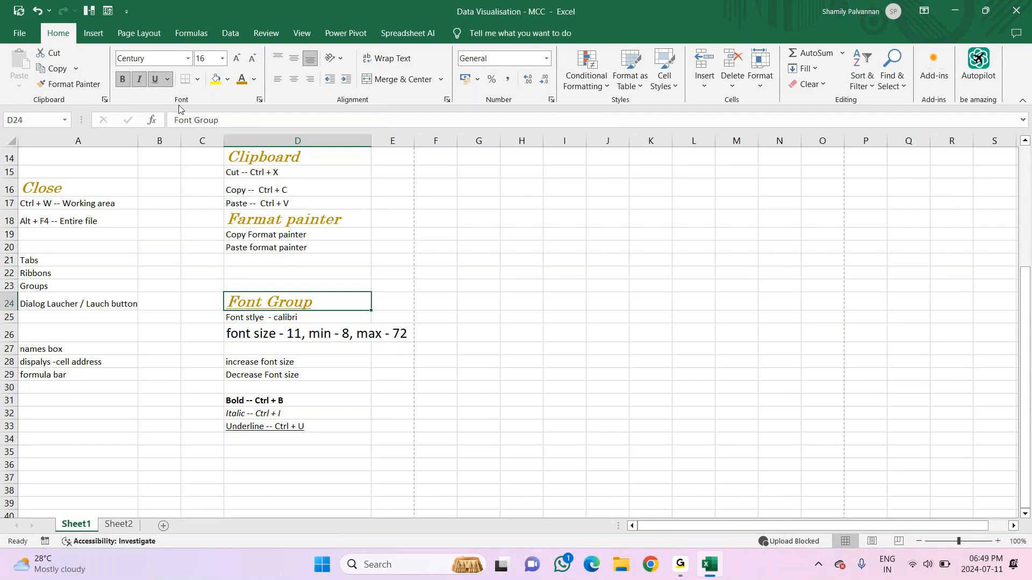
left_click(167, 81)
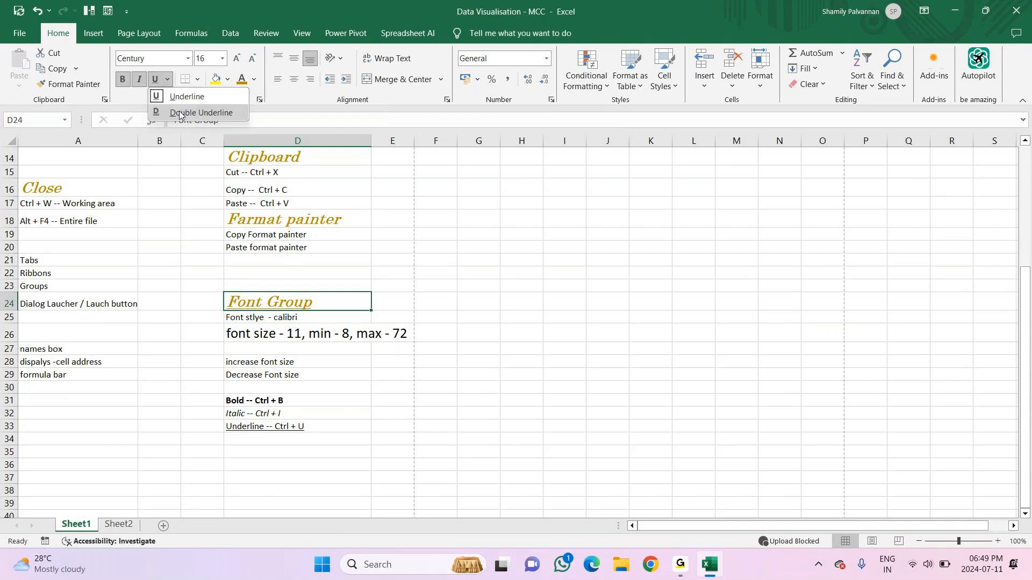
left_click(179, 111)
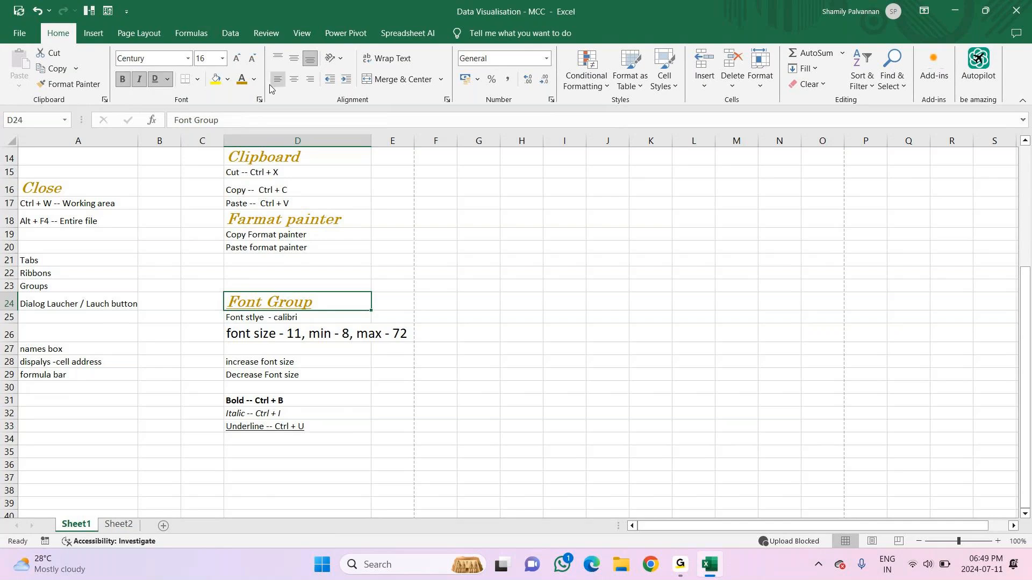
Middle-align the Font Group heading vertically in D24 and increase the height of row 24
left_click(294, 58)
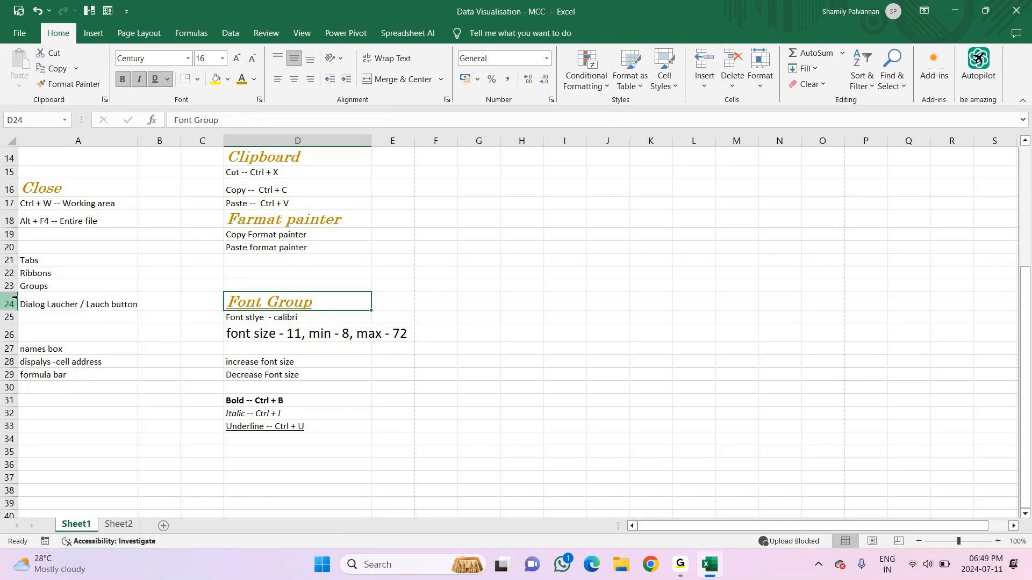
left_click_drag(15, 311, 15, 327)
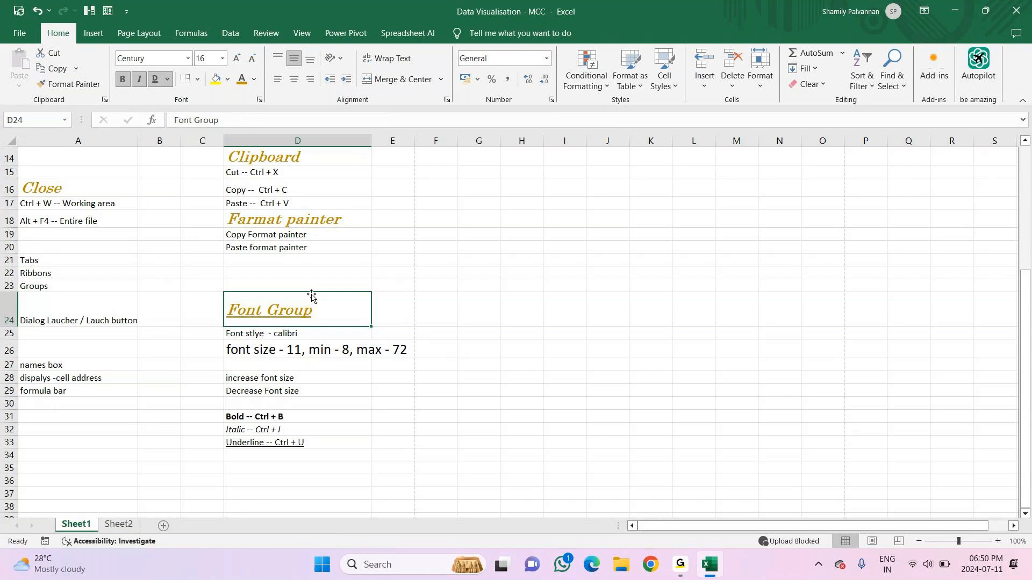
On Sheet2, extend the Names list with two more student first names in B7 and B8
key("ctrl+Page_Down")
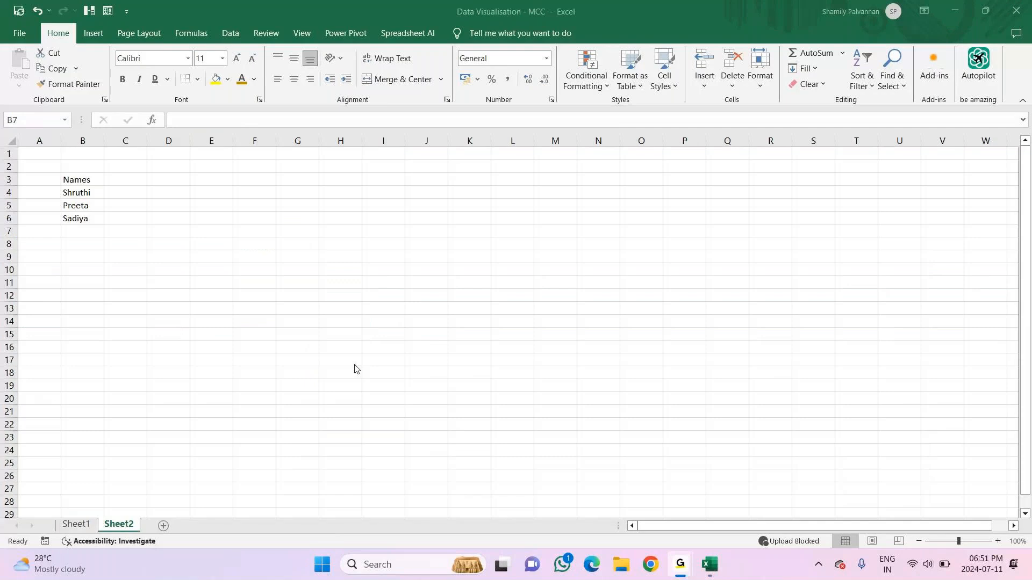
key("alt+Tab")
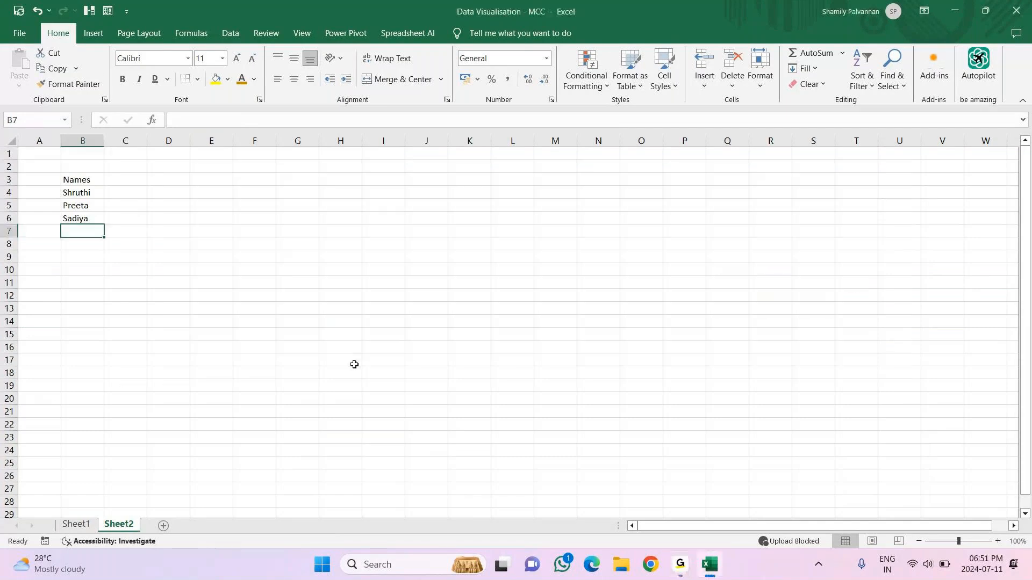
type("Khusbhoo")
key("Return")
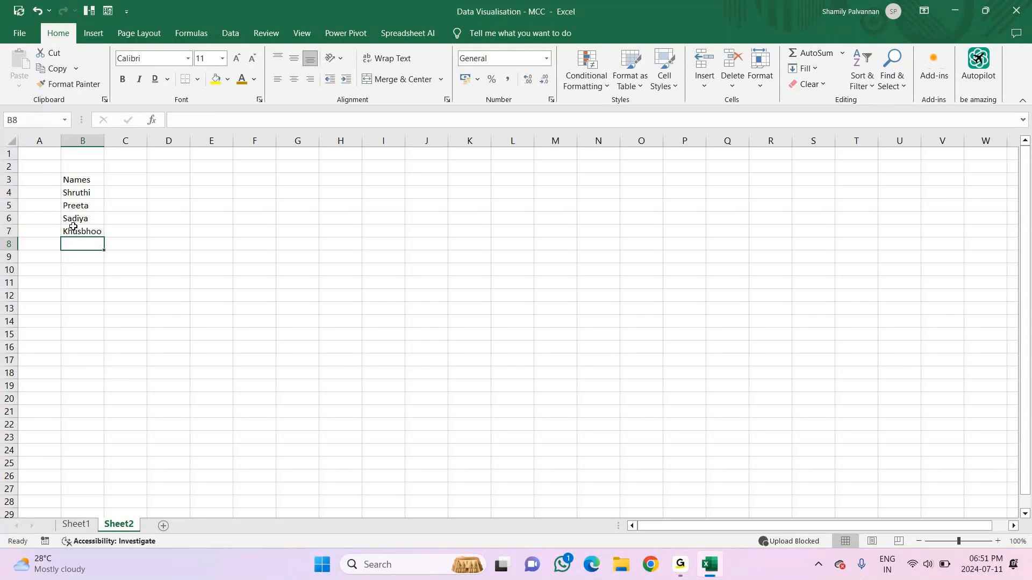
key("alt+Tab")
key("alt+Tab")
type("Esther")
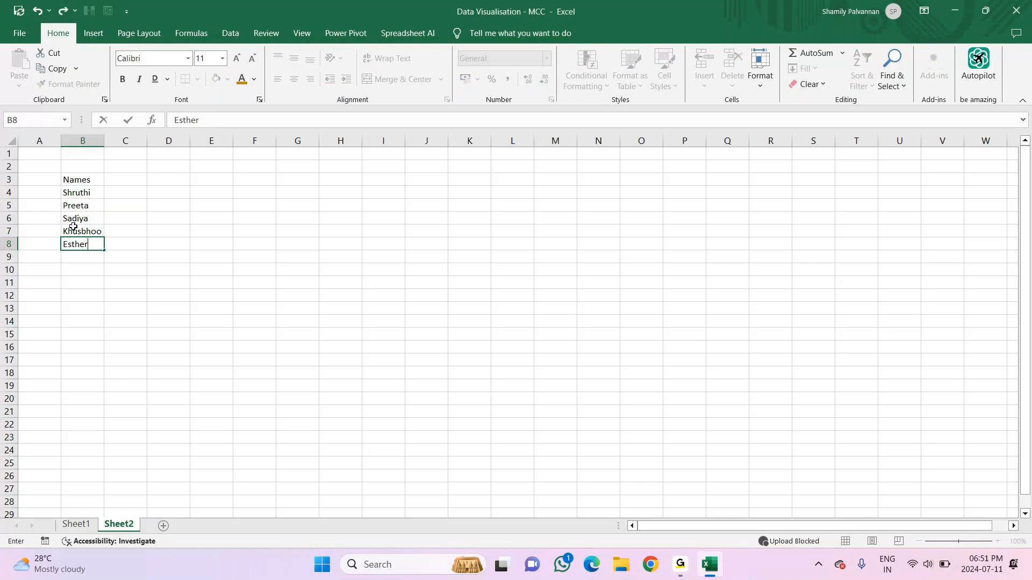
key("Return")
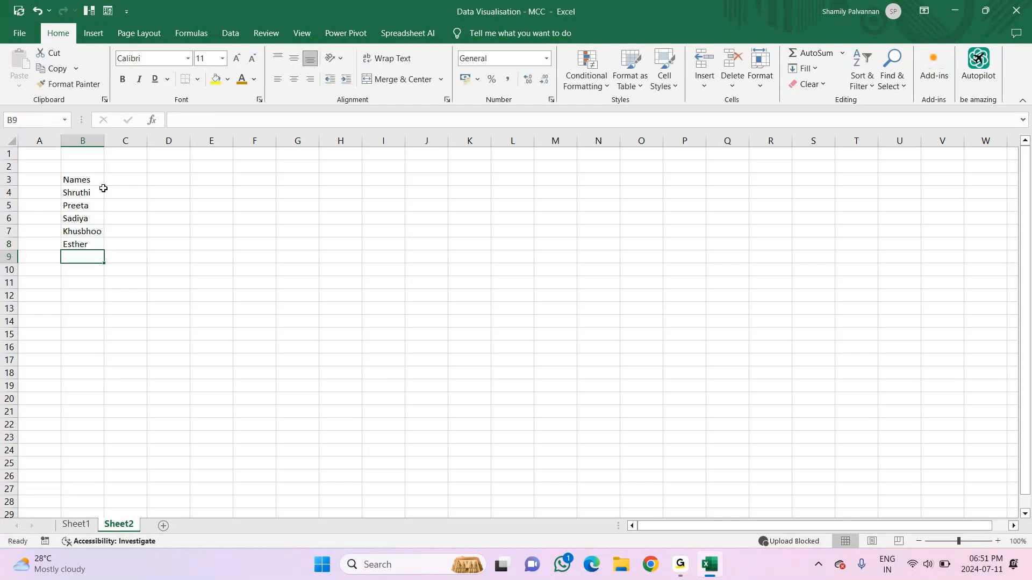
Enter the column headers AY1, AY2 and AY3 in C3:E3, beside the Names header
left_click_drag(78, 193, 73, 246)
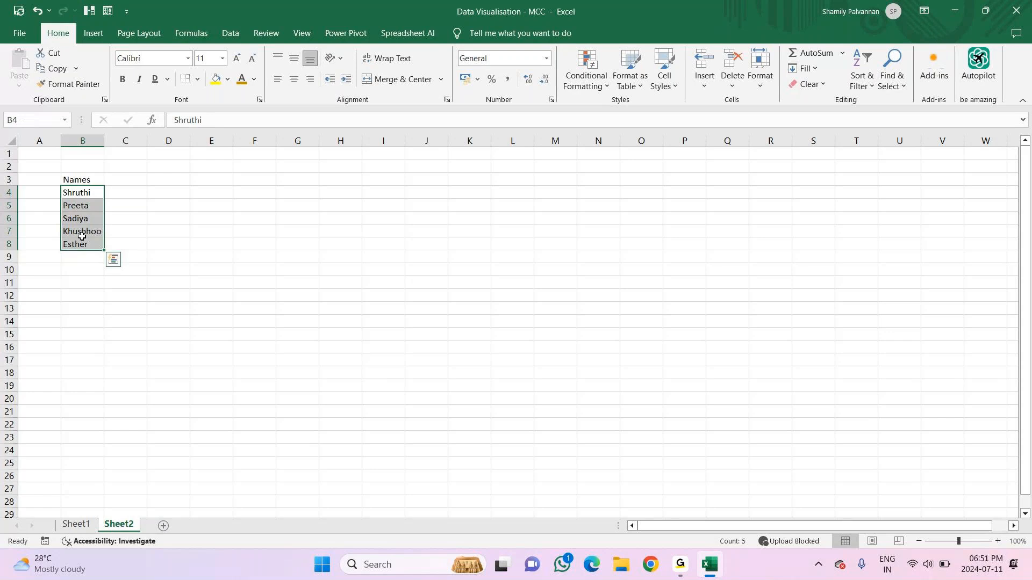
left_click(114, 178)
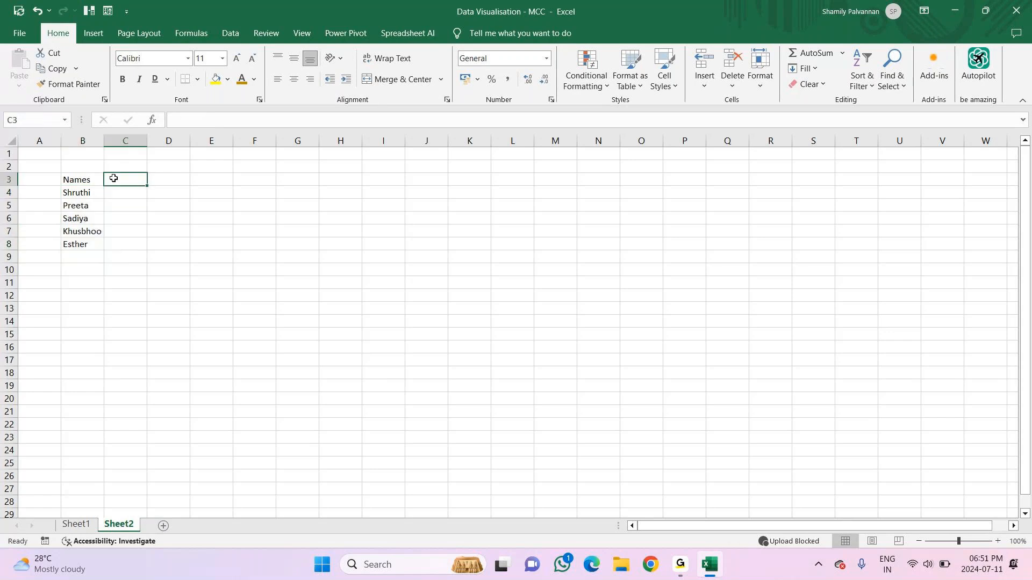
type("Se")
key("BackSpace")
key("BackSpace")
type("AY1")
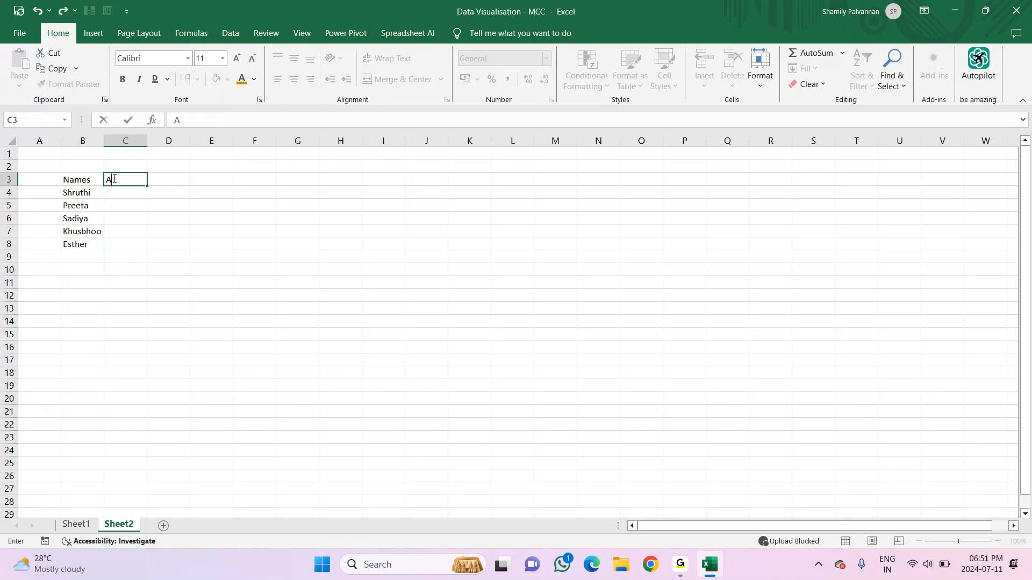
key("Tab")
type("AY2")
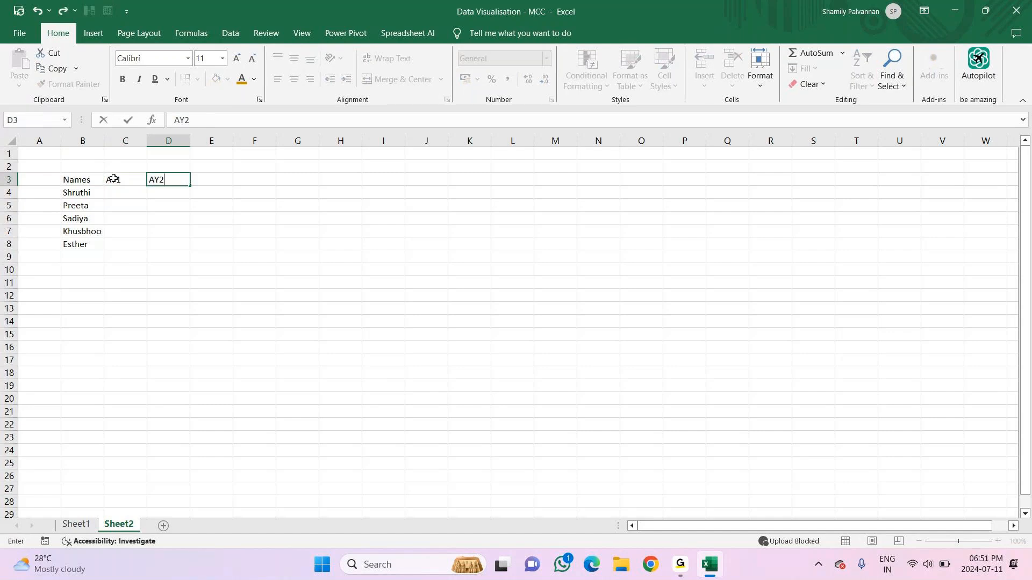
key("Tab")
type("A")
type("Y3")
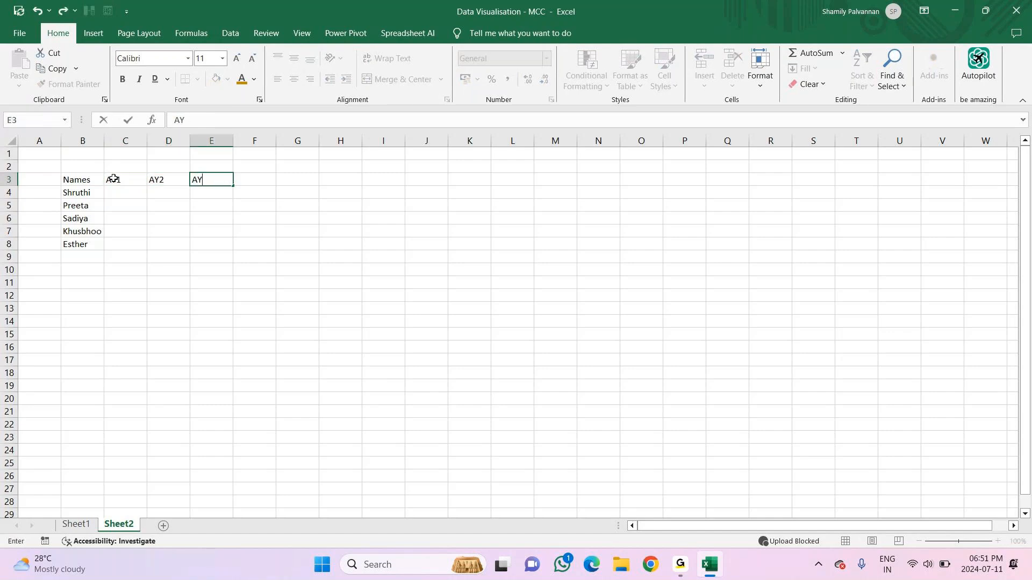
key("Return")
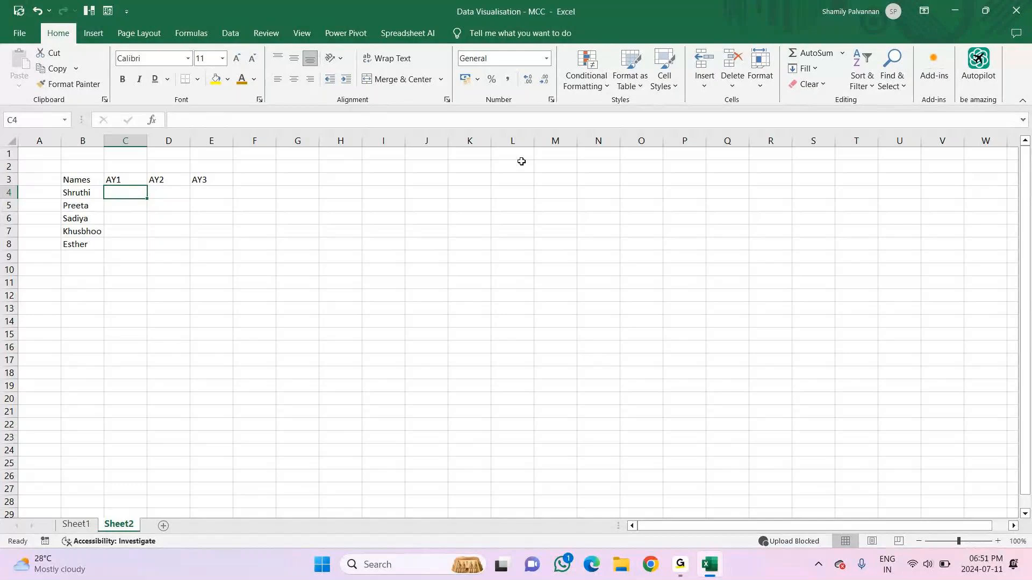
Enter the label "rand" in N3 and the range note "0 and 1" in O3
left_click(589, 179)
type("rand")
key("Return")
key("Up")
key("Right")
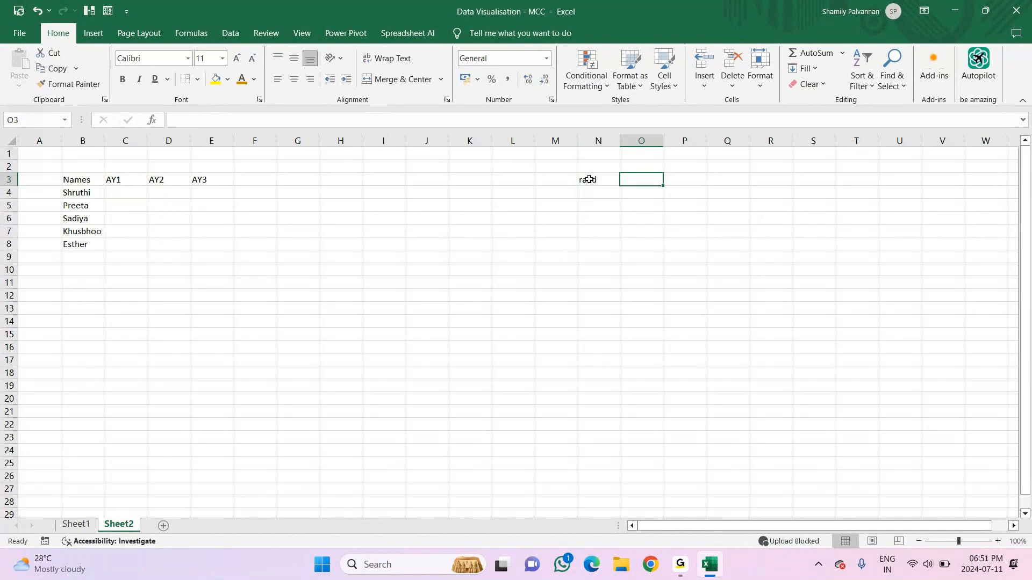
type("0 nand")
key("BackSpace")
key("BackSpace")
key("BackSpace")
key("BackSpace")
key("BackSpace")
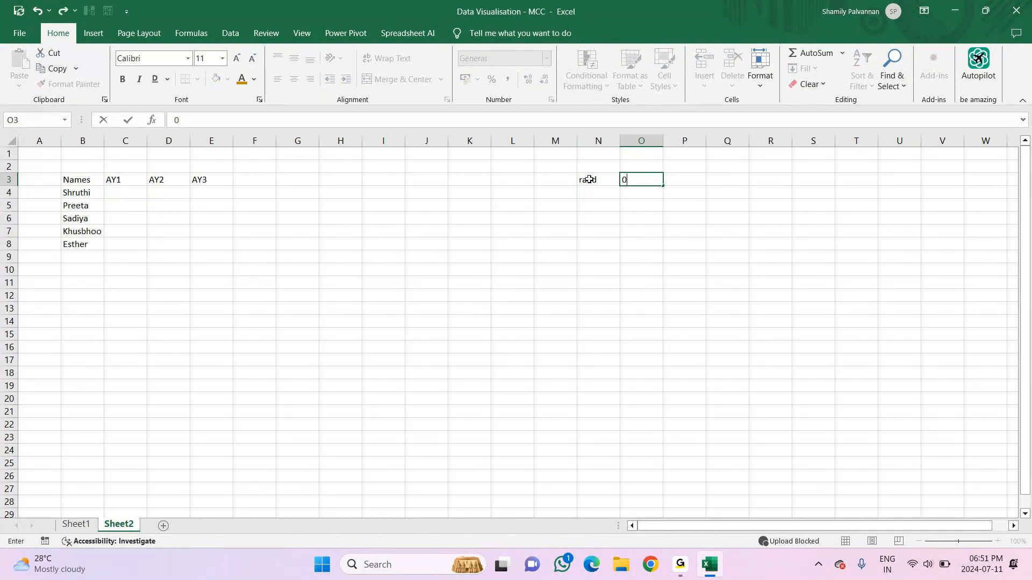
type("and 1")
key("Return")
Enter the formula =RAND() in N5 and fill it over the range N5:R11
left_click(597, 206)
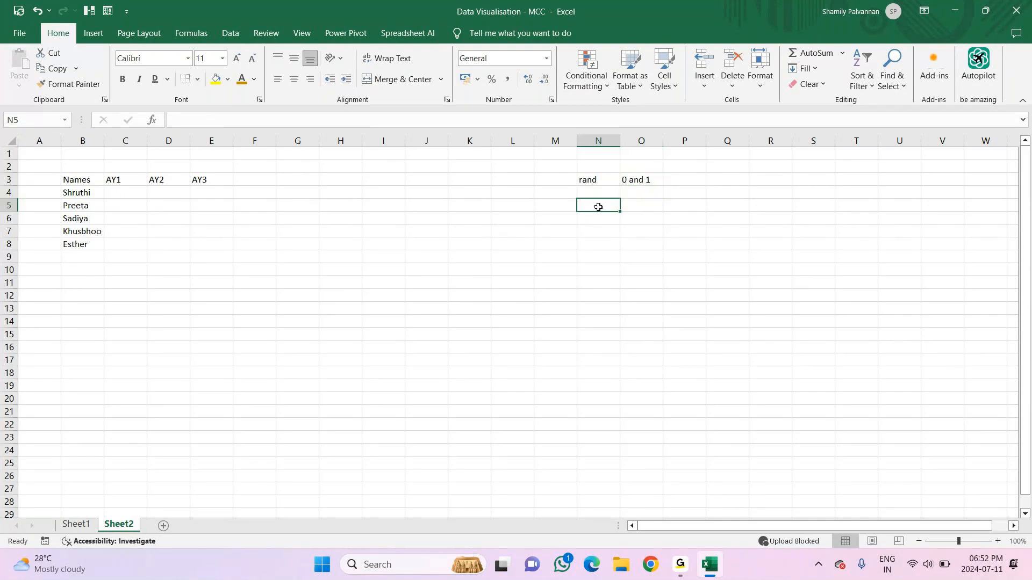
type("=ran")
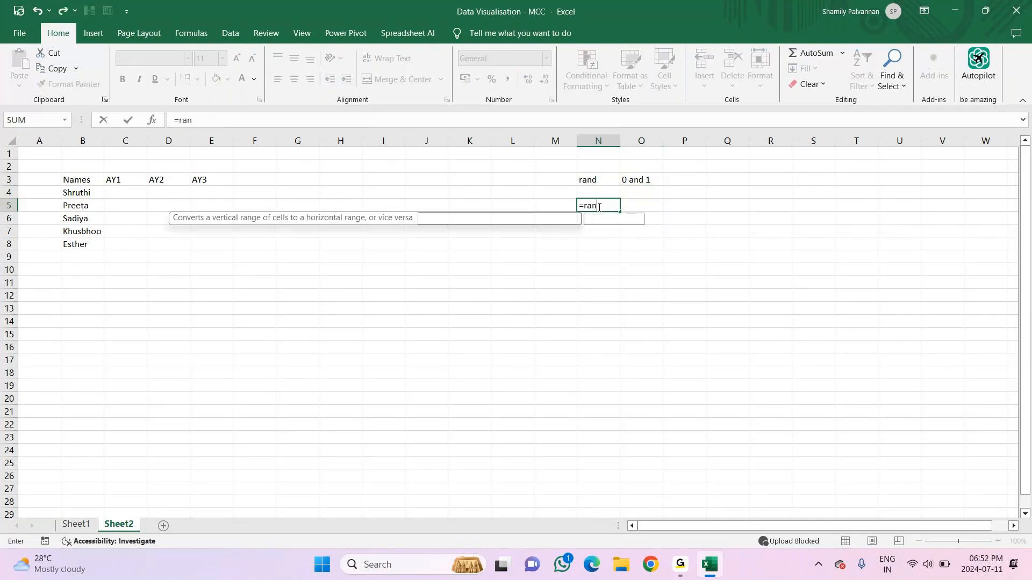
type("d")
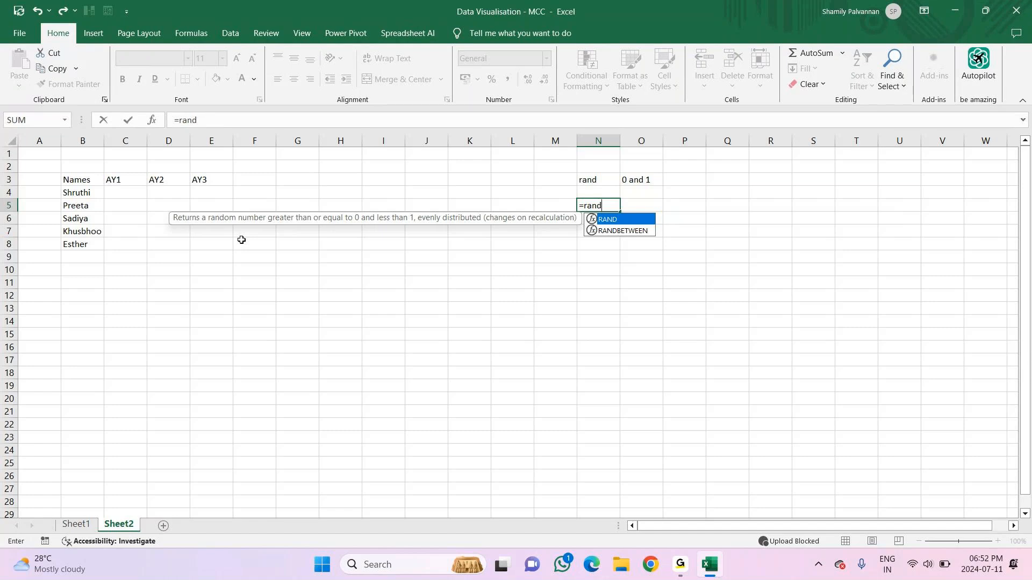
type("(")
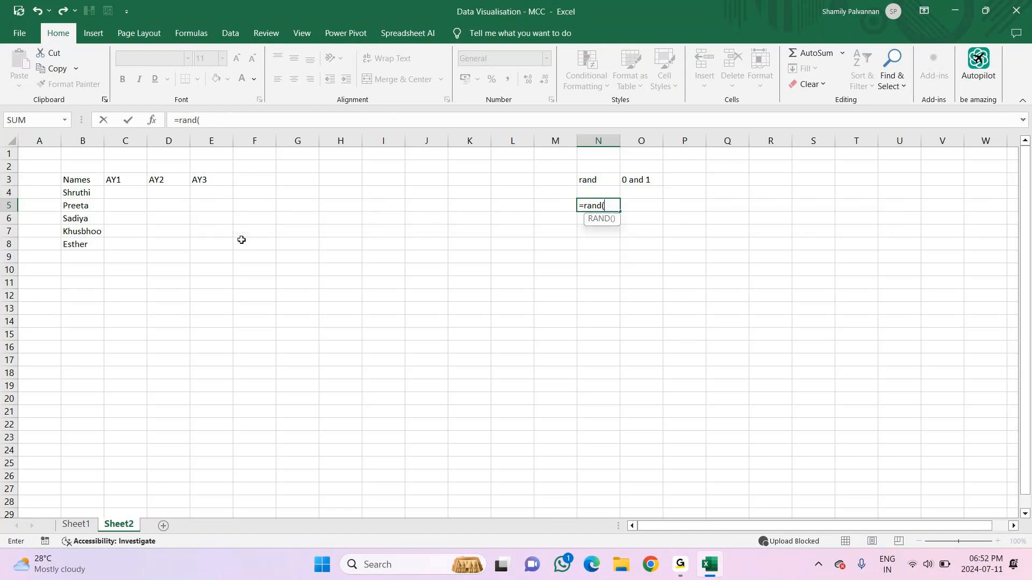
type(")")
key("Return")
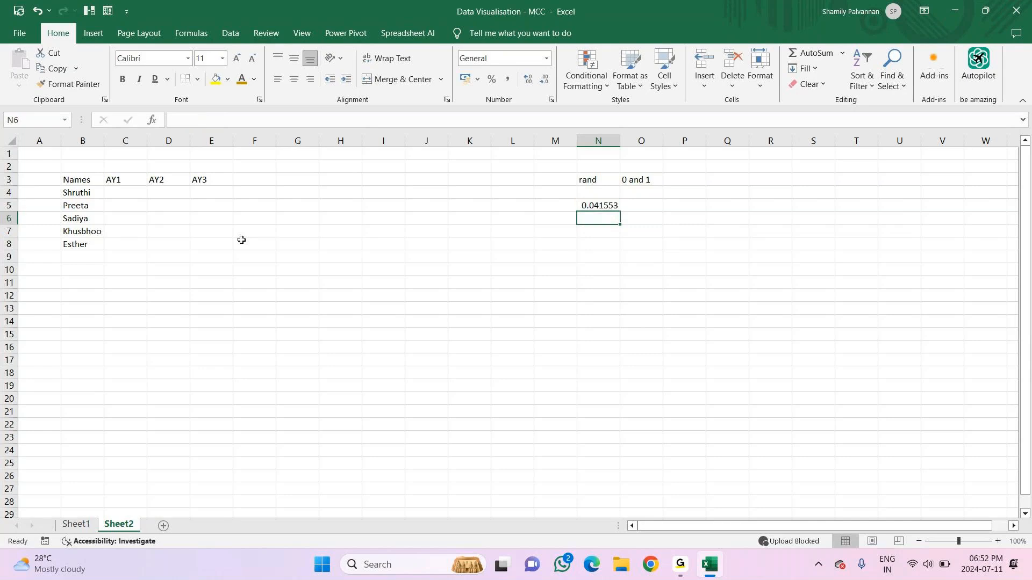
left_click(595, 206)
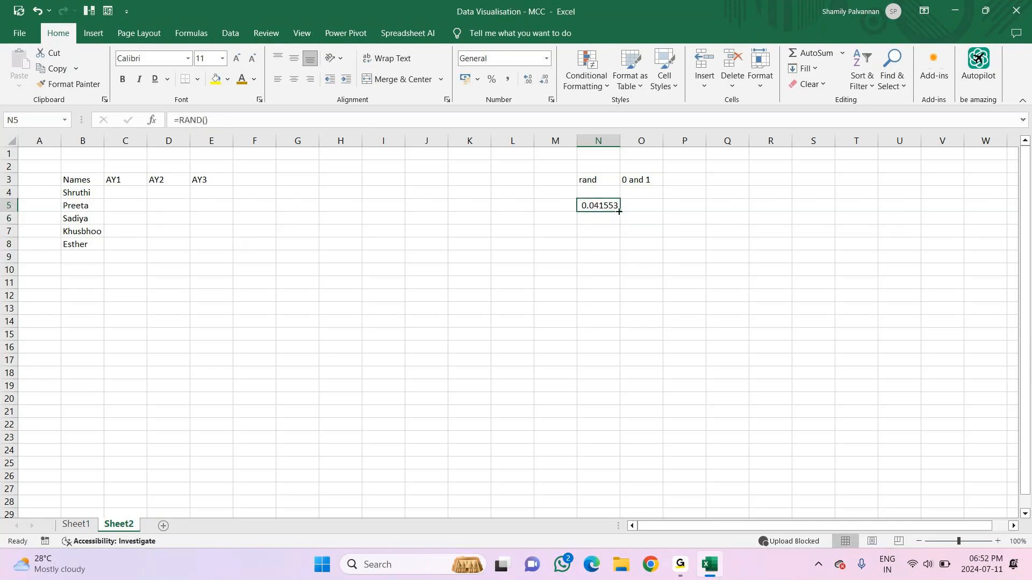
left_click_drag(618, 211, 617, 290)
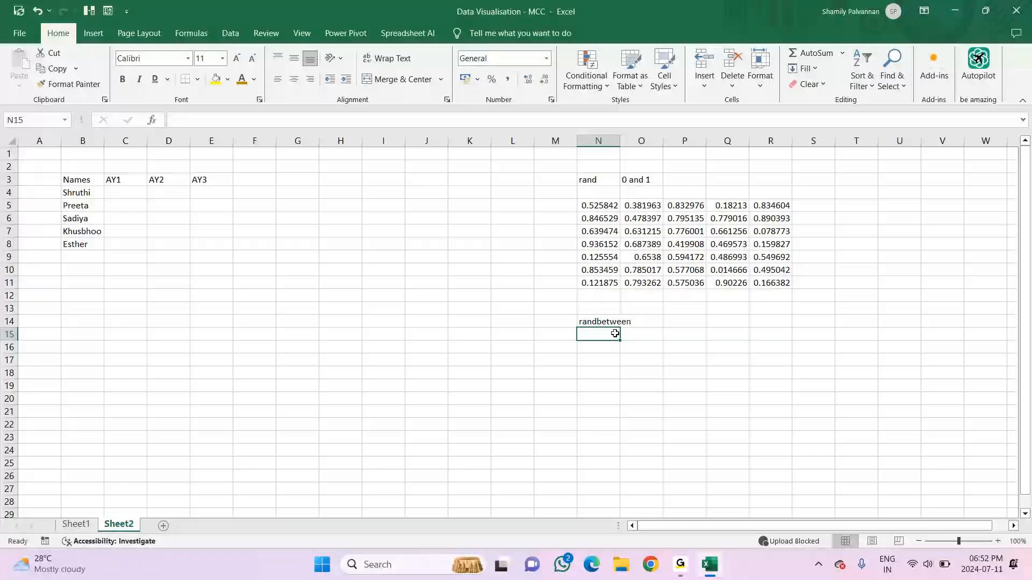
Enter the note "between range eg: provide between 30 to 60" in N15, beneath the randbetween label
type("between")
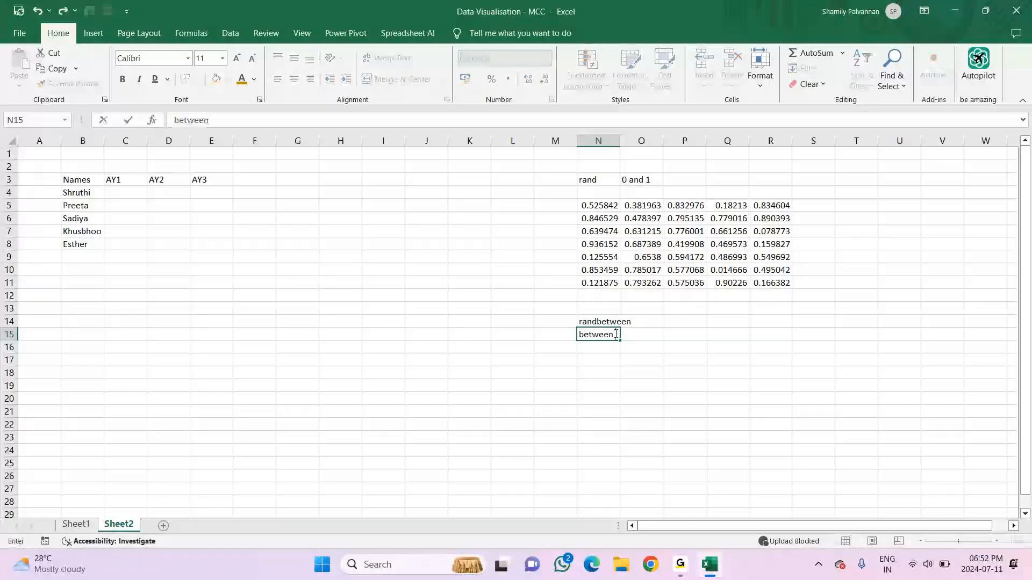
type(" ra")
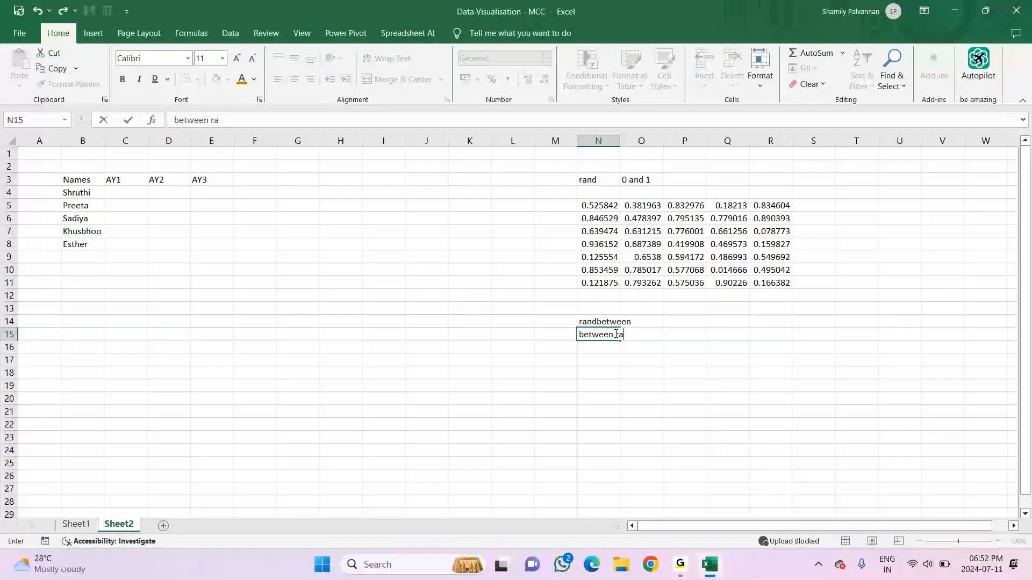
type("nge")
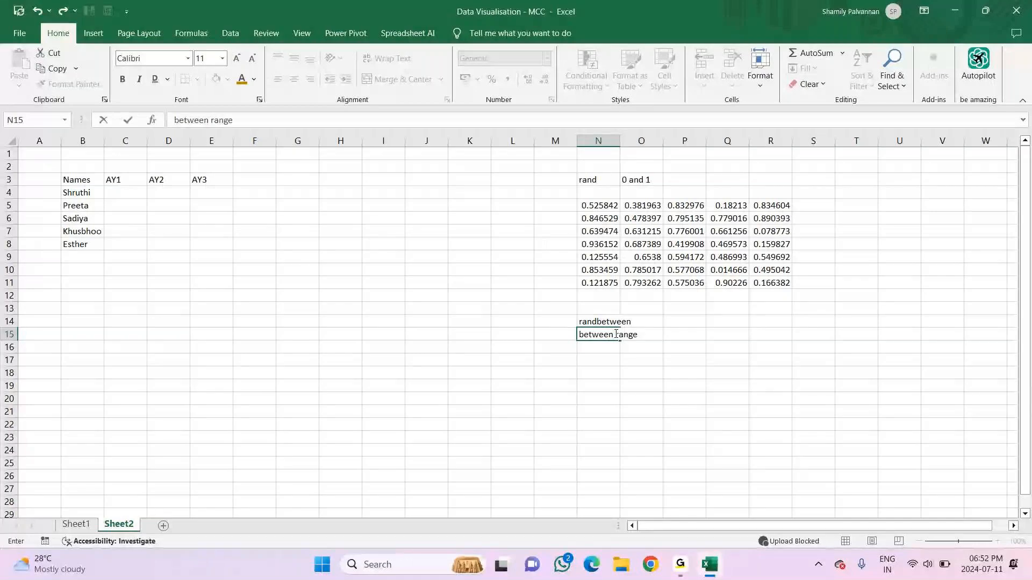
type(" eg: provide f")
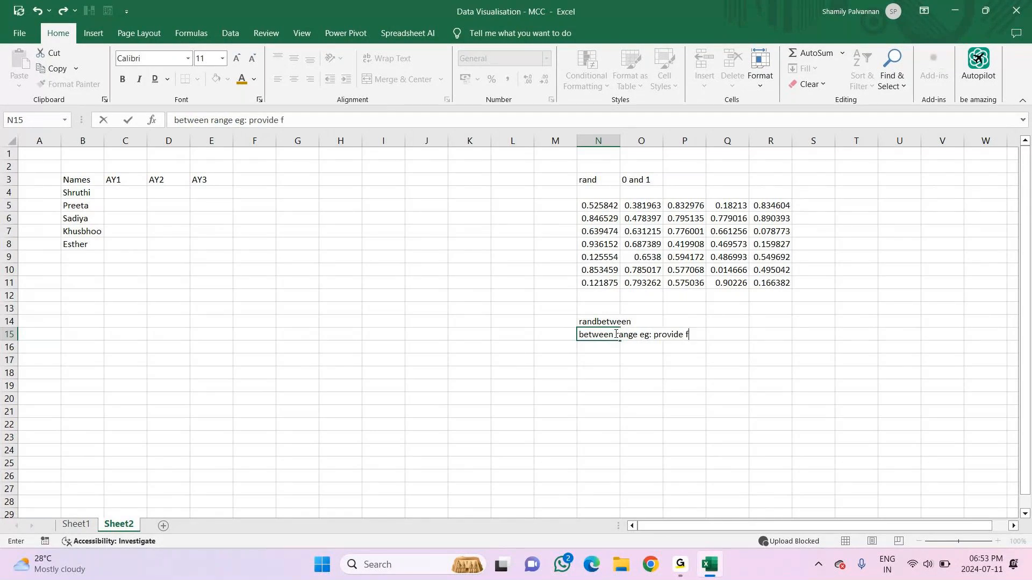
type("rom")
key("BackSpace")
key("BackSpace")
key("BackSpace")
key("BackSpace")
type("betw")
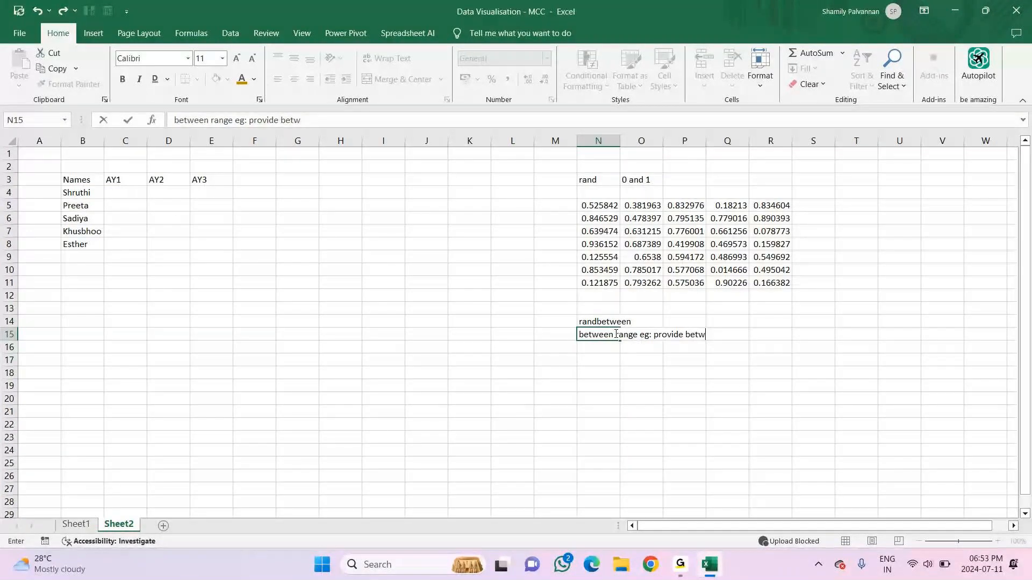
type("een 30 to 60")
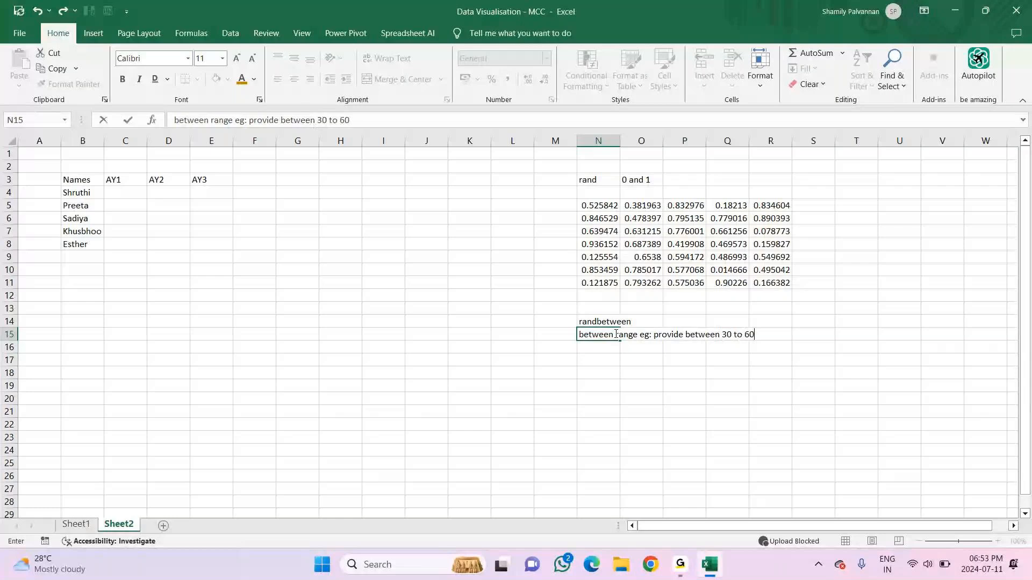
key("Return")
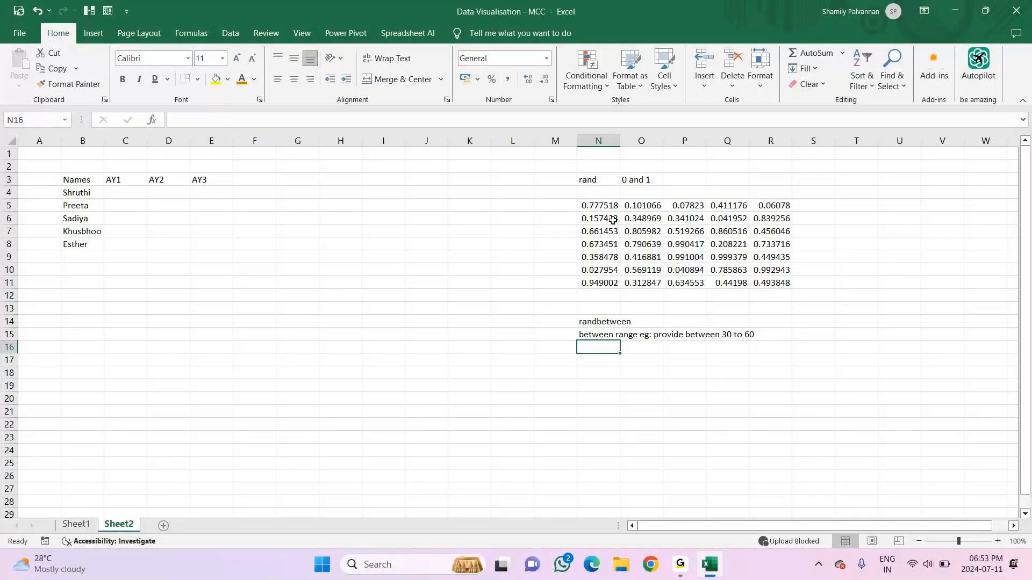
Enter the formula =RANDBETWEEN(30,60) in N17 and fill it over the range N17:R22
left_click_drag(601, 205, 758, 277)
left_click(597, 363)
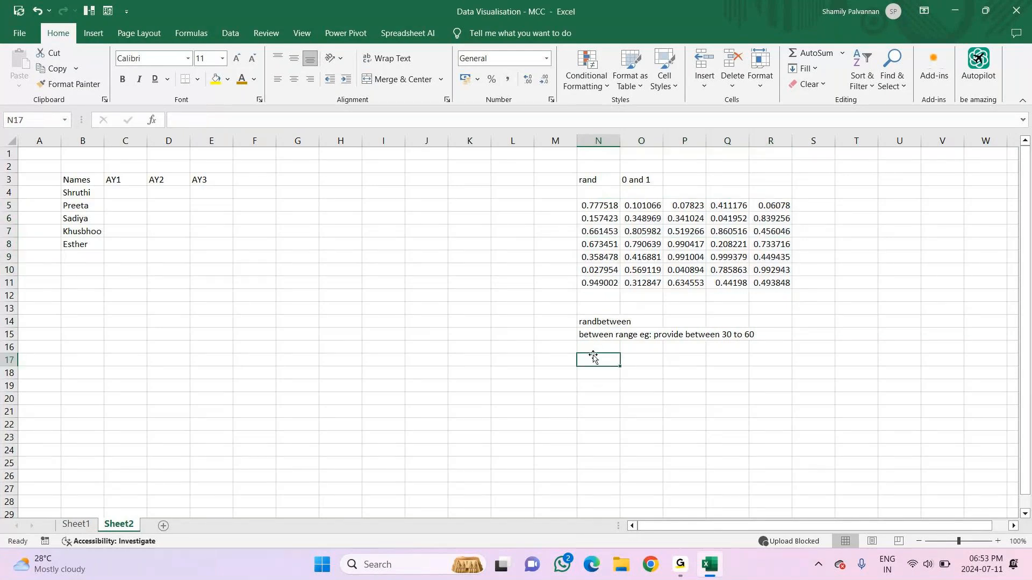
type("=rand")
key("Down")
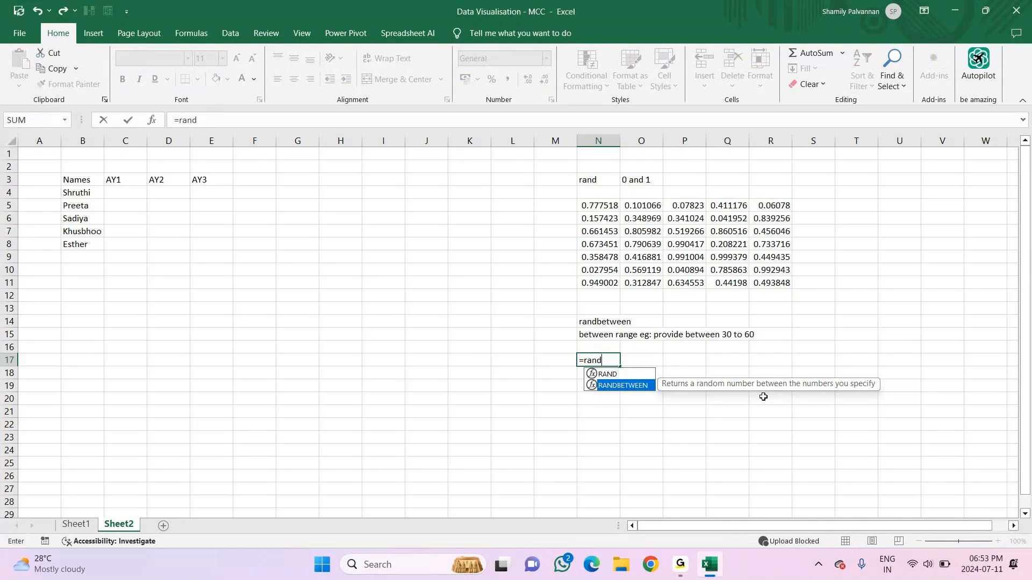
key("Tab")
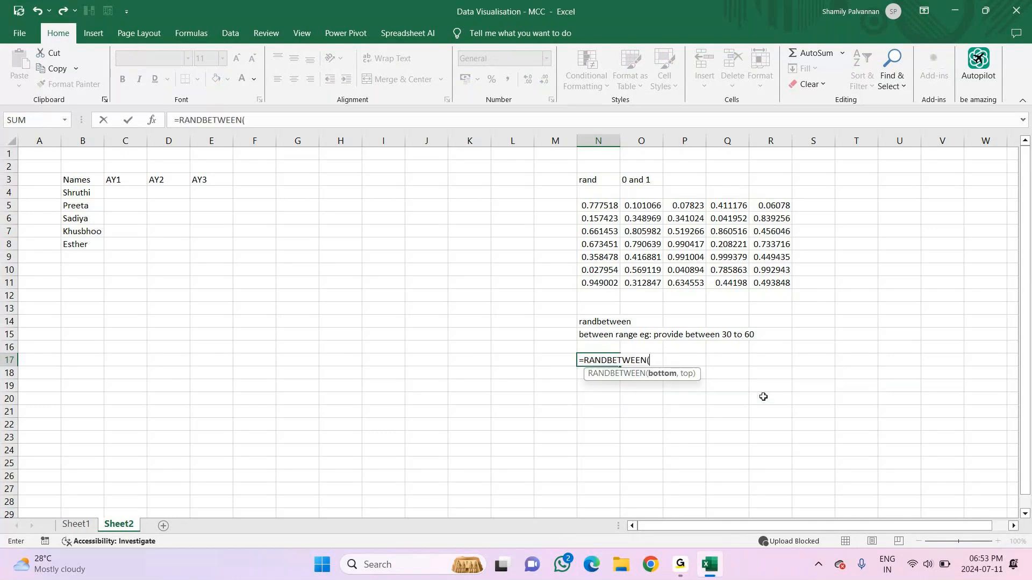
type("30")
type(",60")
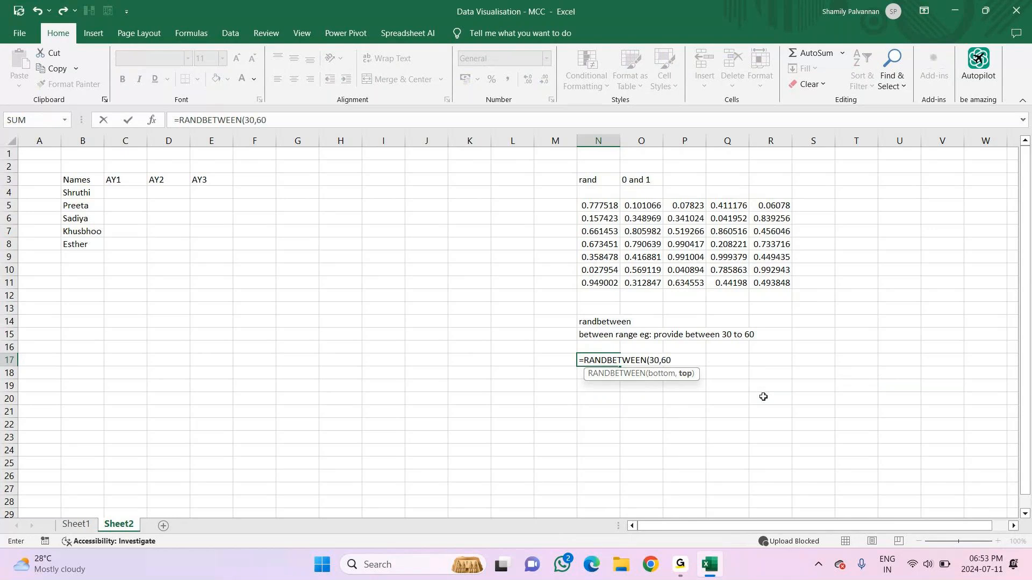
type(")")
key("Return")
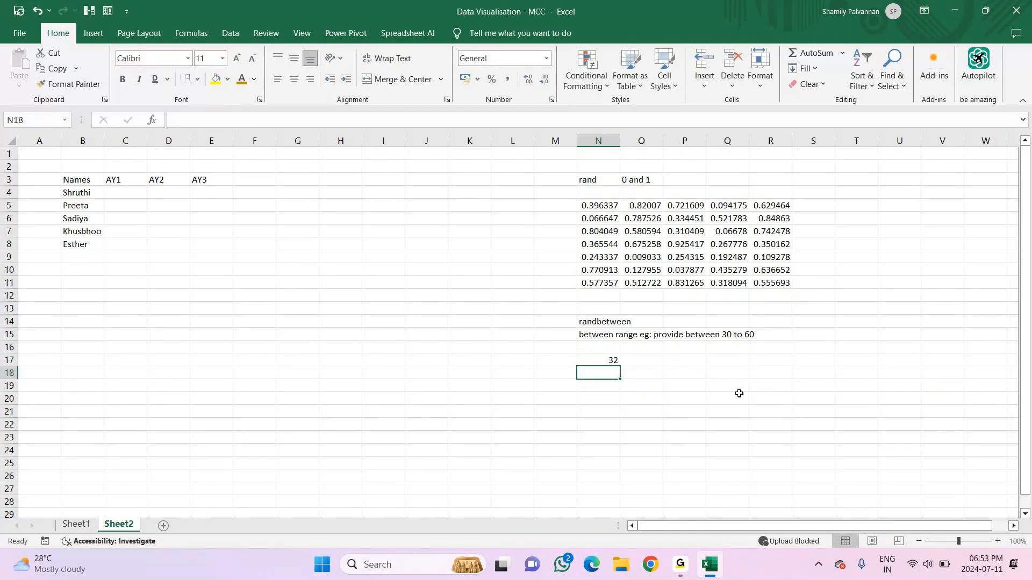
left_click(610, 362)
left_click_drag(620, 366, 789, 434)
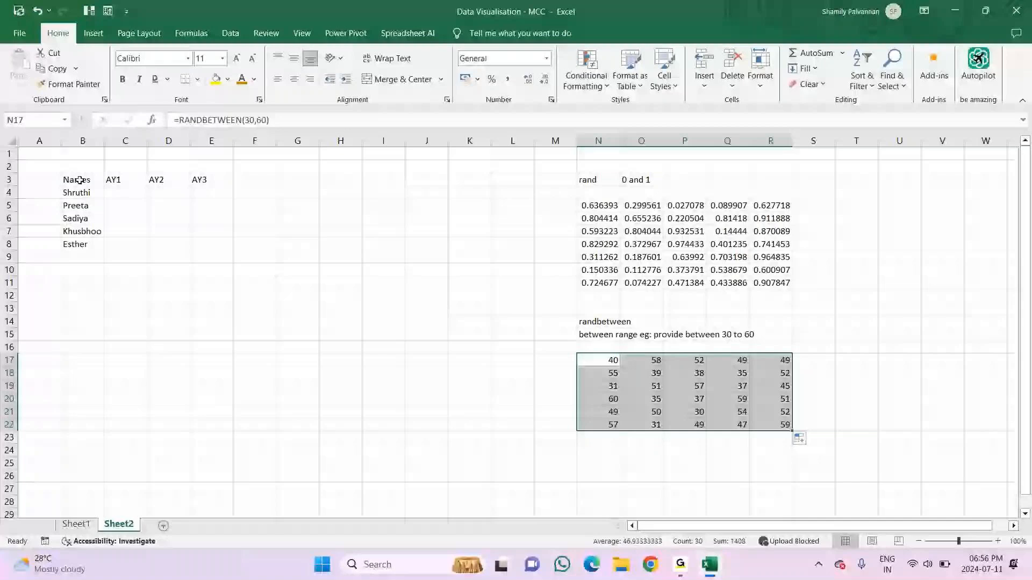
Enter =RANDBETWEEN(30,60) in C4 and fill it over C4:E8 to populate the AY1 to AY3 columns
left_click(221, 184)
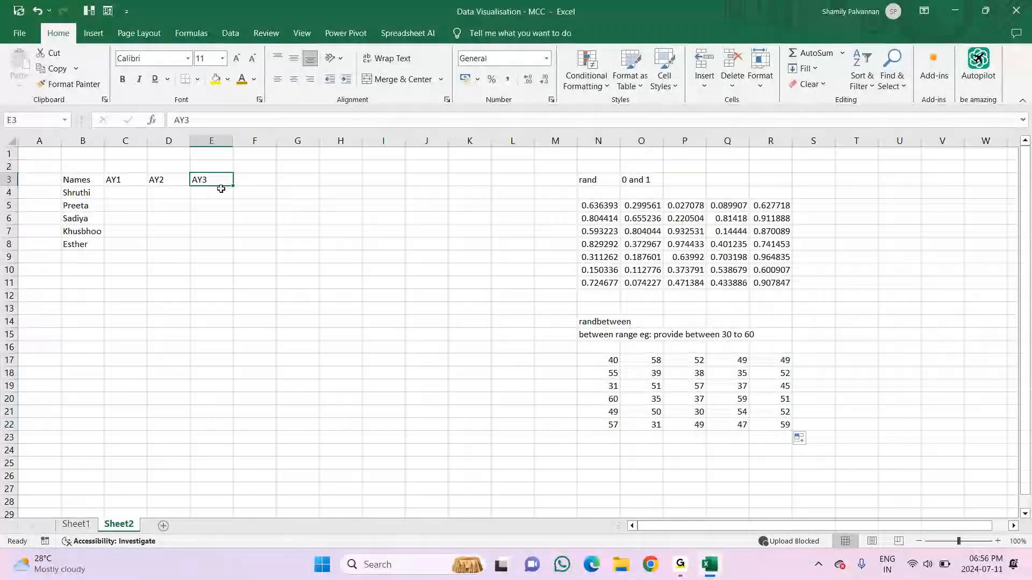
left_click(128, 193)
type("=ran")
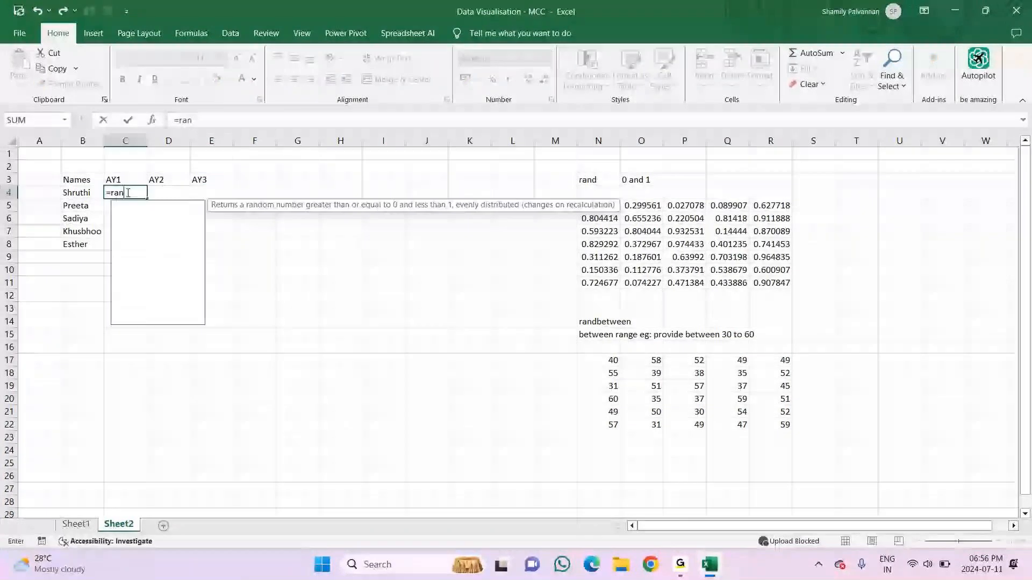
type("d")
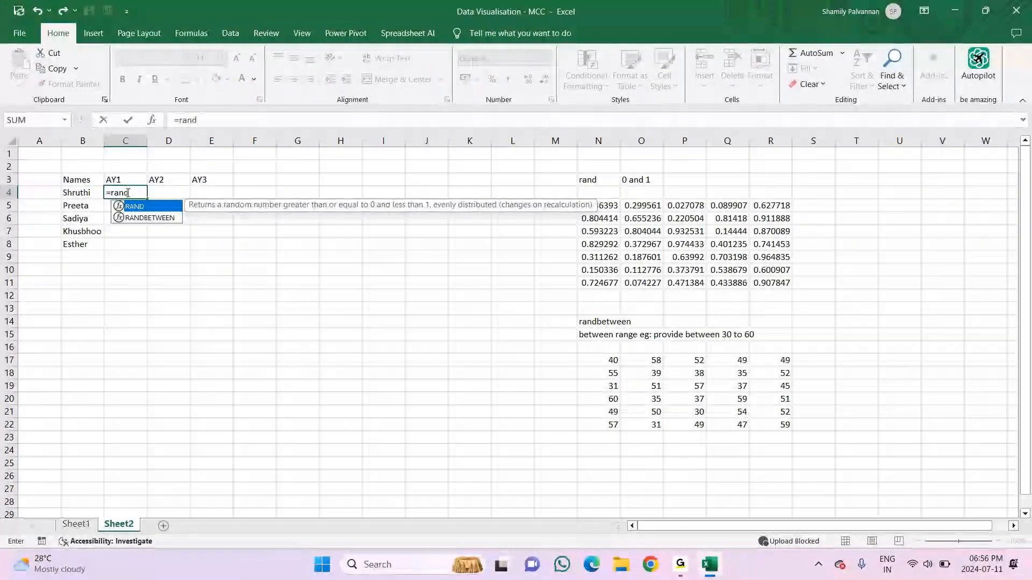
key("Down")
key("Tab")
type("30,60)")
key("Return")
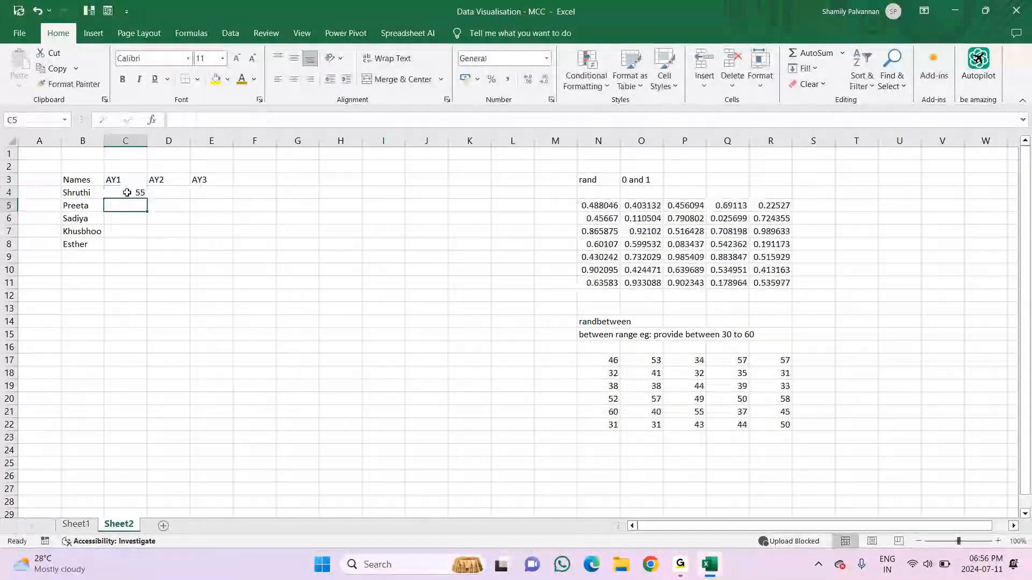
left_click(126, 193)
left_click_drag(147, 199, 144, 252)
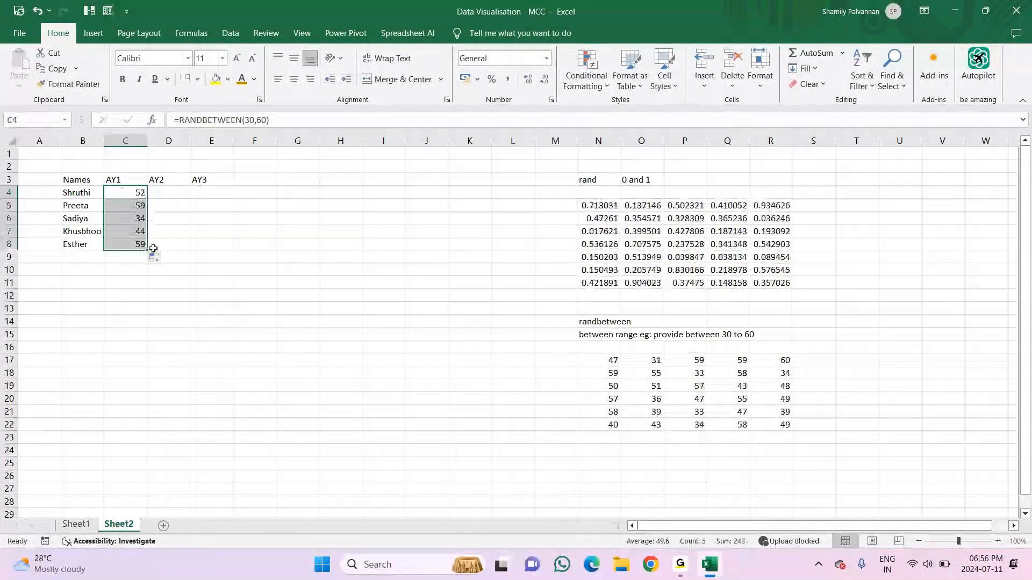
left_click_drag(147, 250, 228, 252)
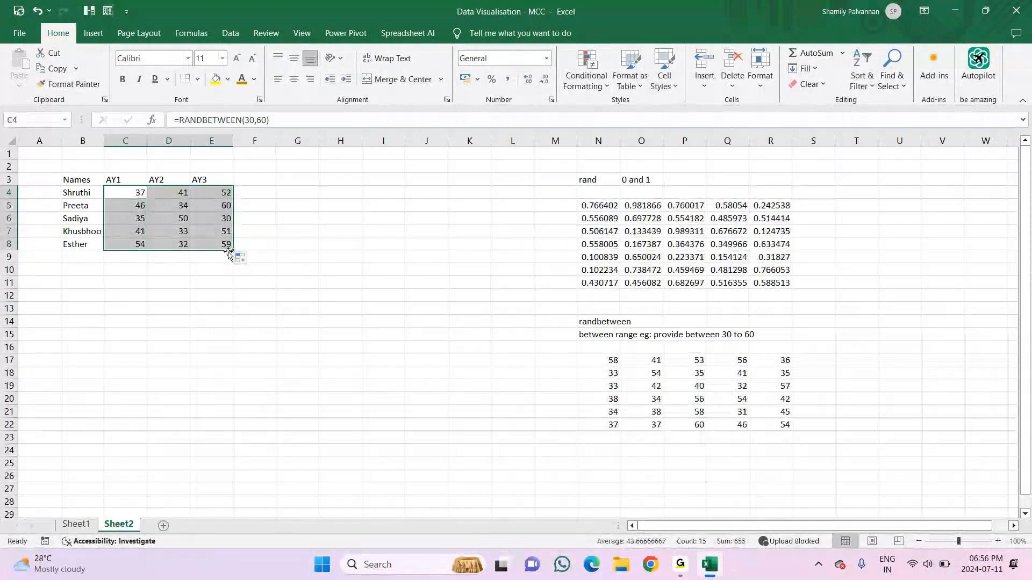
Copy the names table B3:E8 and paste it at H3 with its formulas
left_click(218, 271)
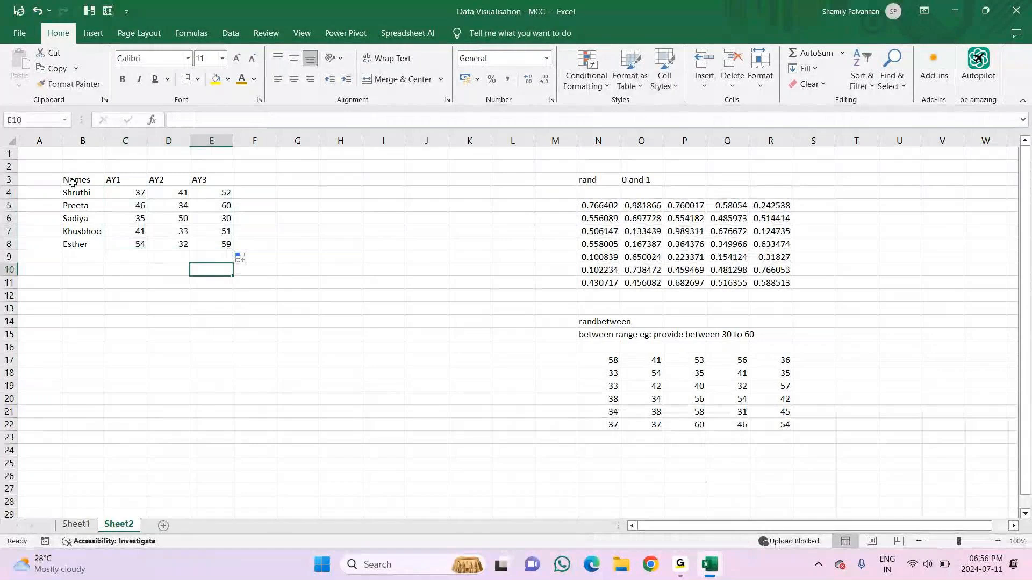
left_click_drag(73, 183, 198, 241)
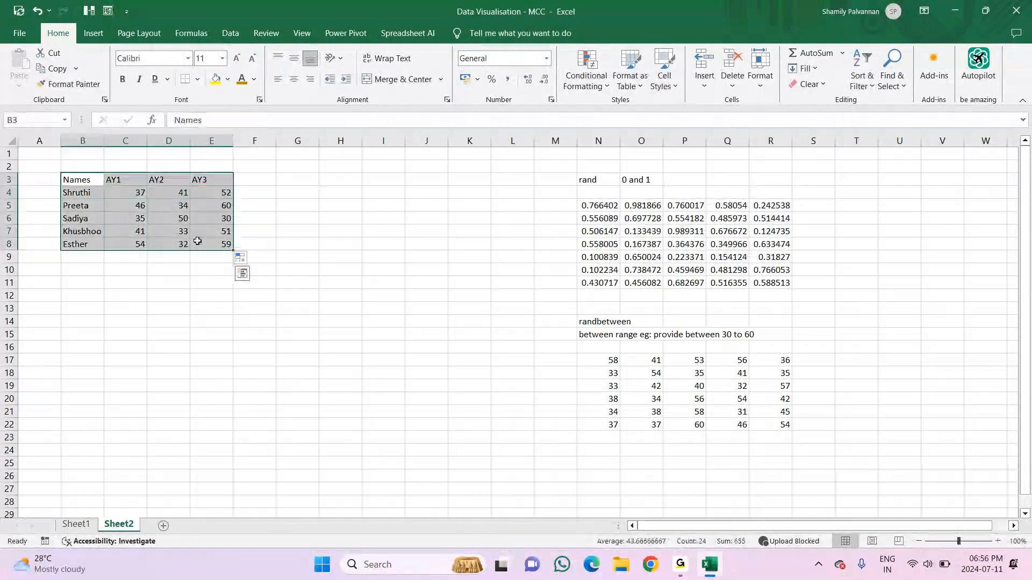
key("ctrl+c")
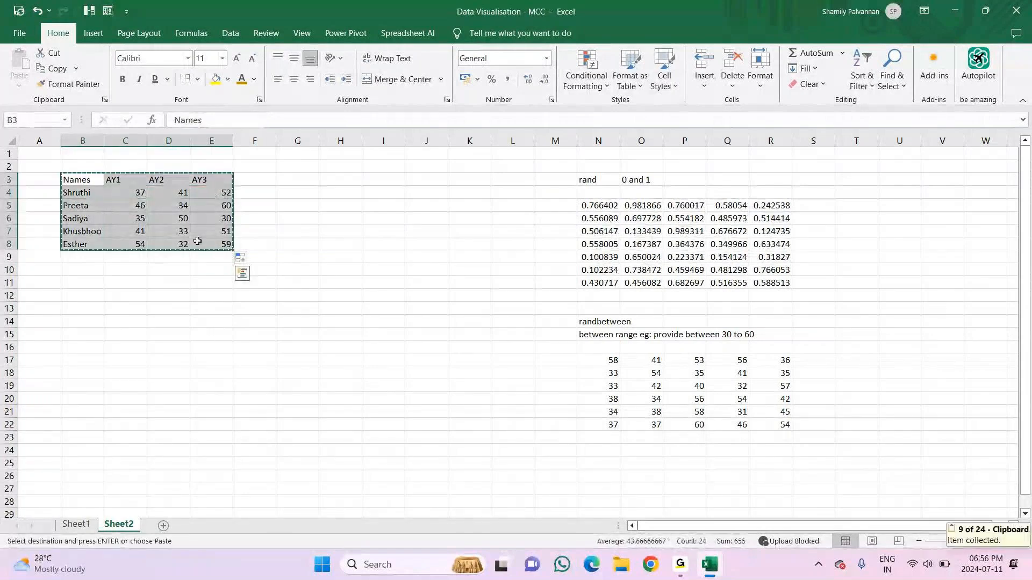
left_click(335, 179)
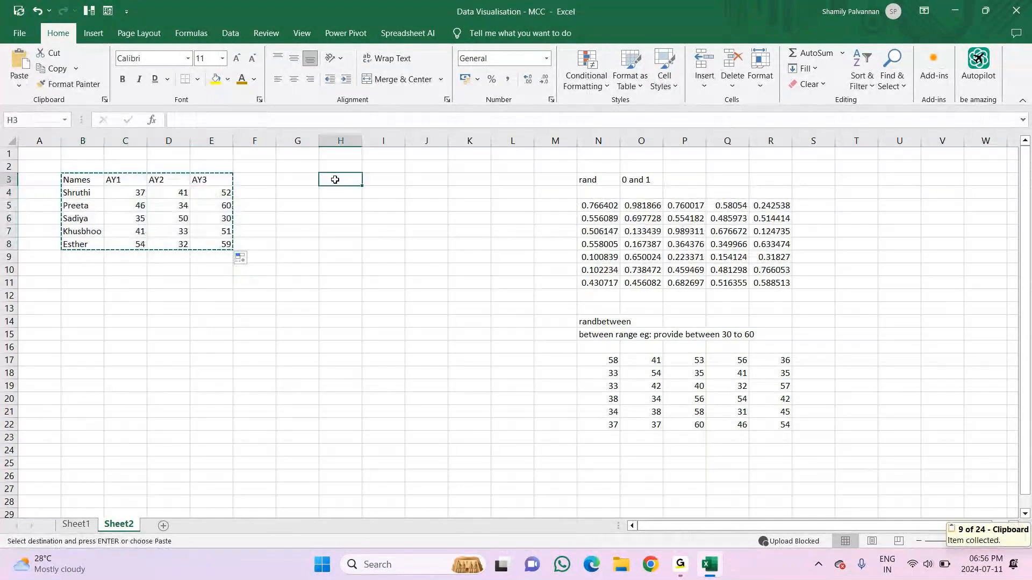
key("ctrl+v")
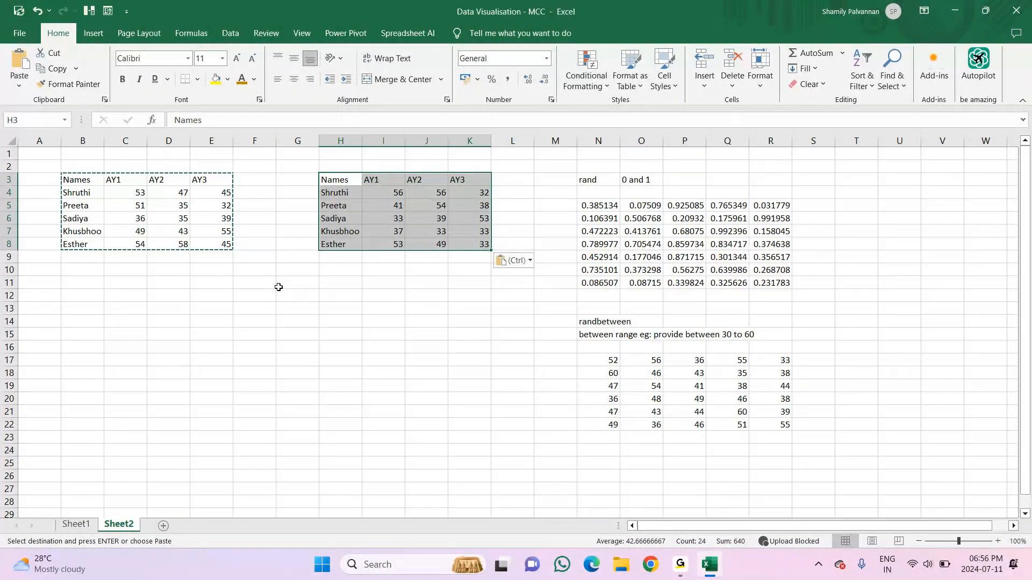
Copy the table in H3:K8 and paste it at B11, below the original names table
left_click_drag(372, 197, 508, 244)
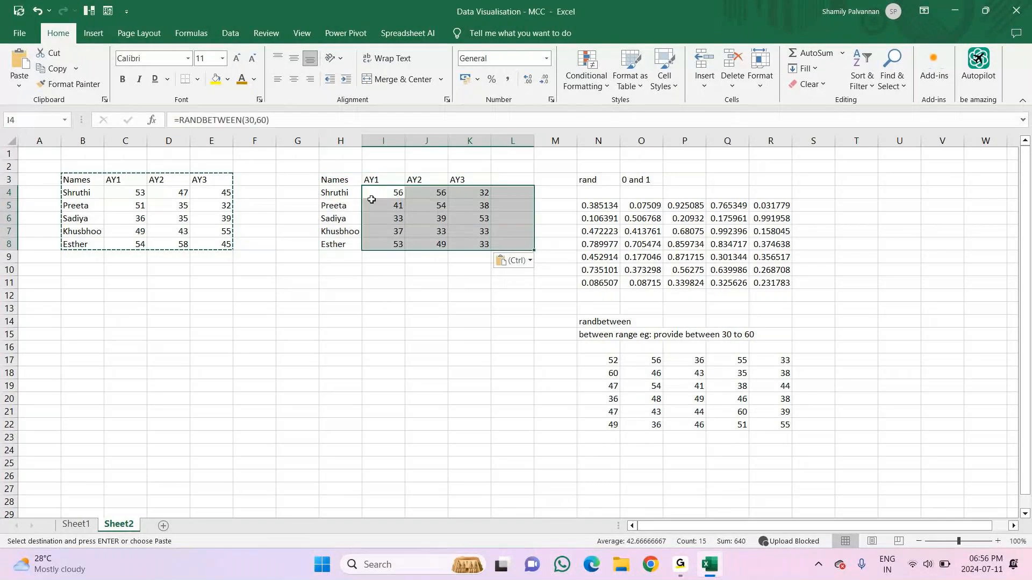
left_click_drag(334, 179, 461, 239)
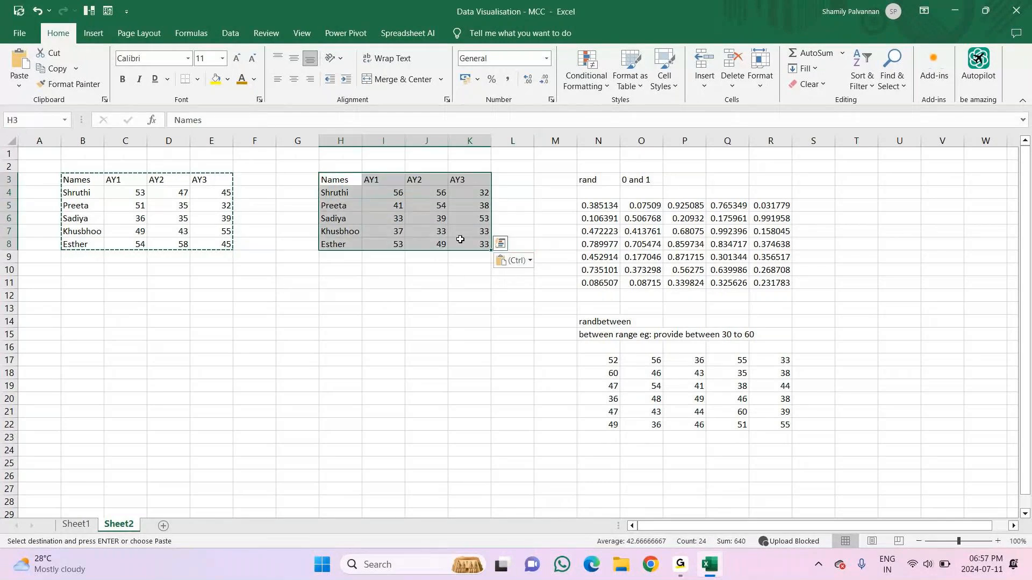
key("ctrl+c")
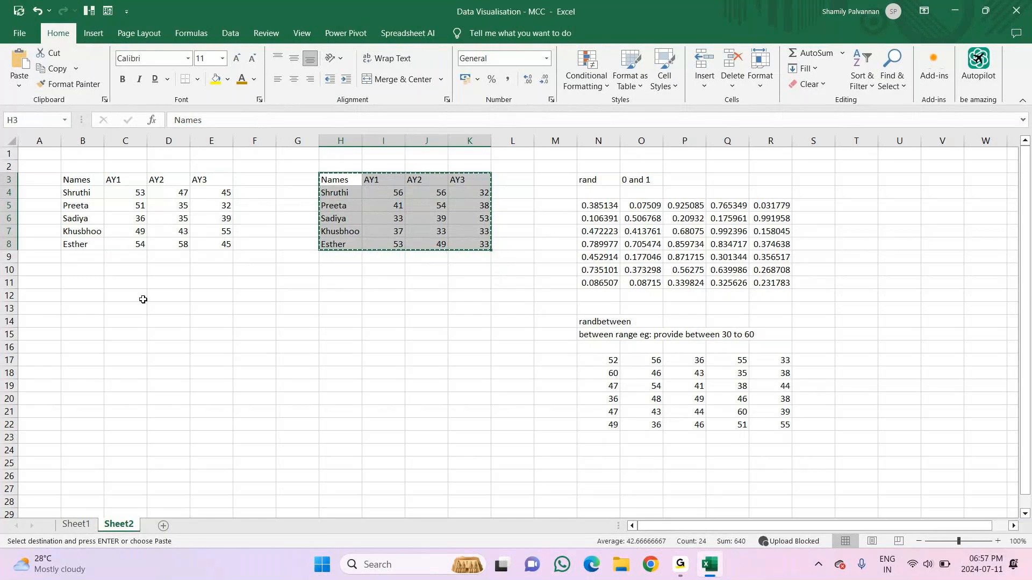
left_click(80, 281)
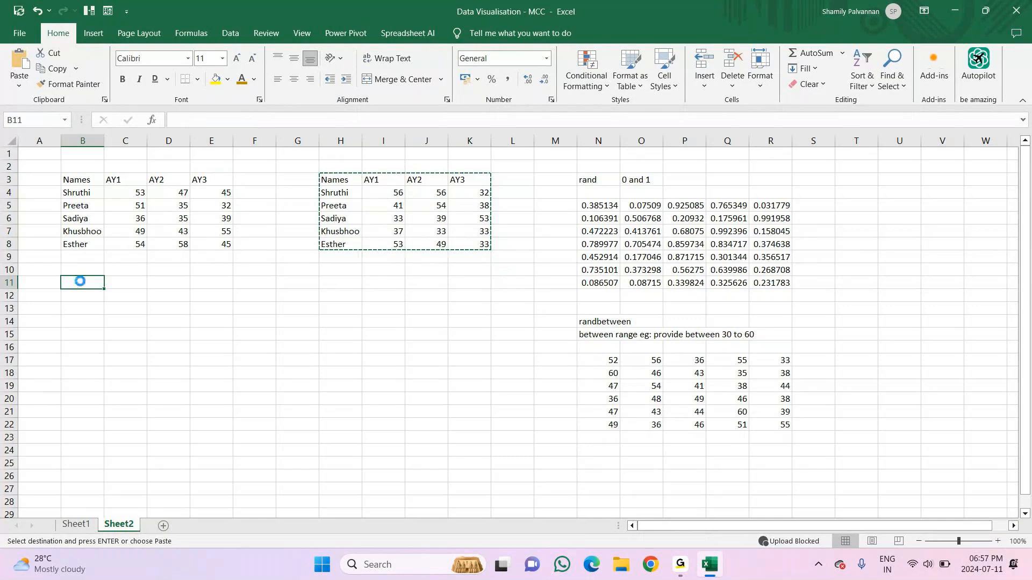
key("ctrl+v")
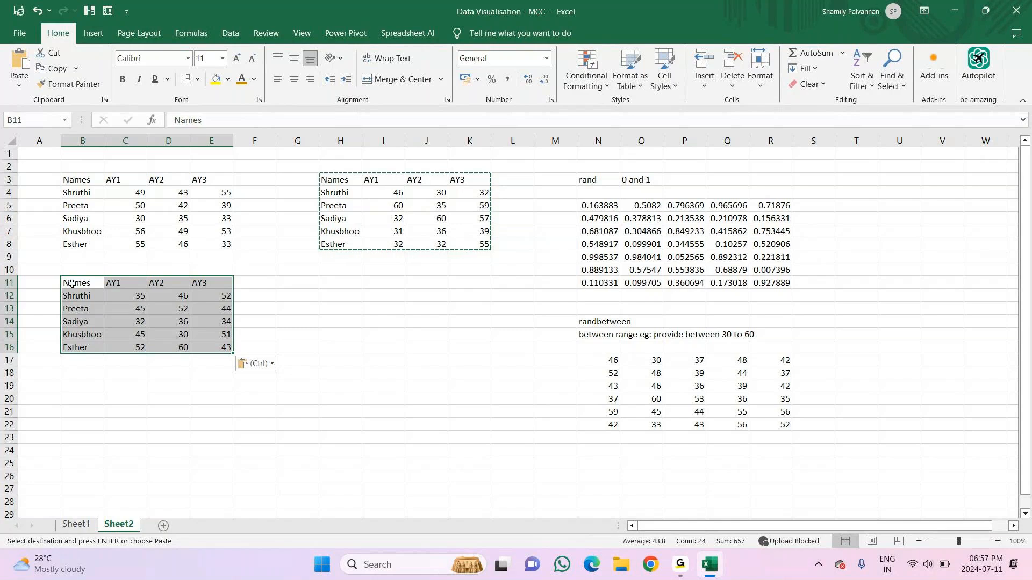
Examine the contents of several AY cells in the table at B11:E16 to see whether they hold formulas
key("ctrl+c")
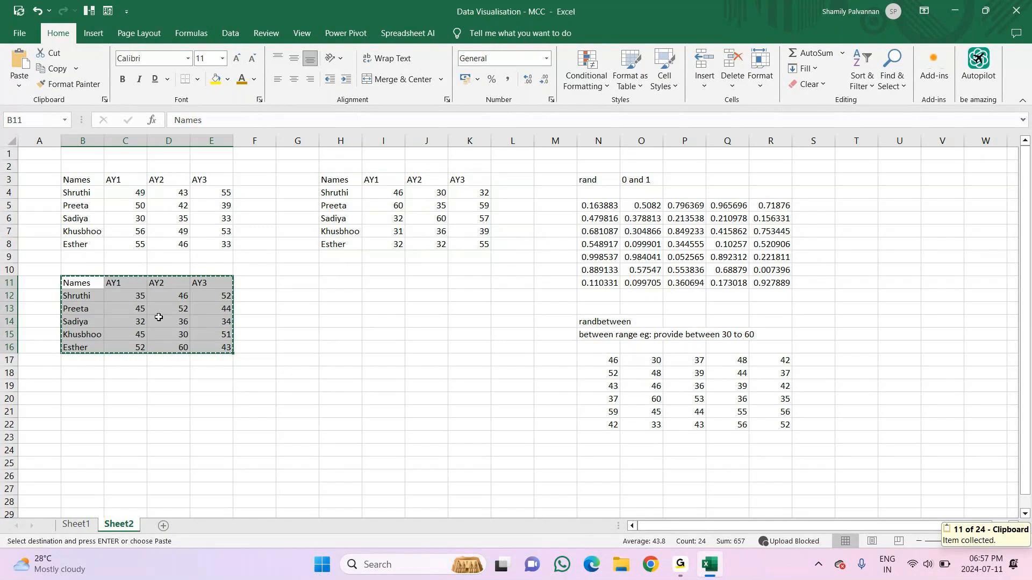
left_click(132, 306)
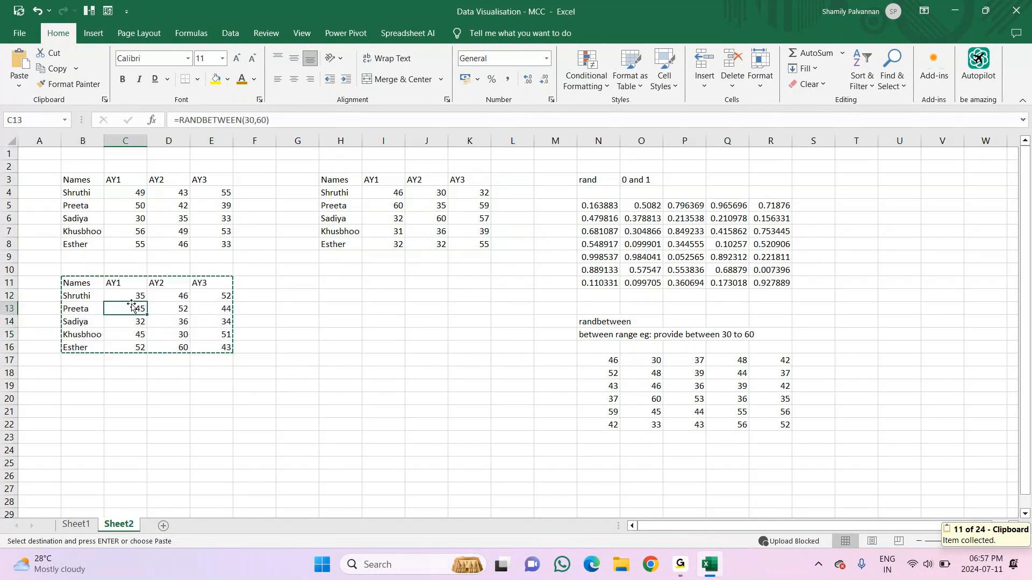
left_click(135, 296)
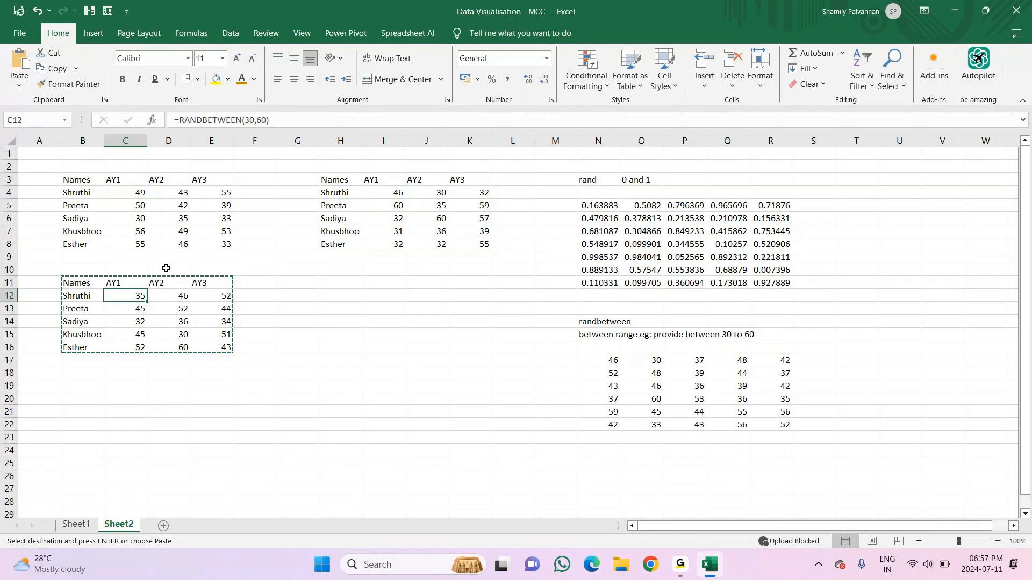
left_click(172, 308)
left_click(210, 346)
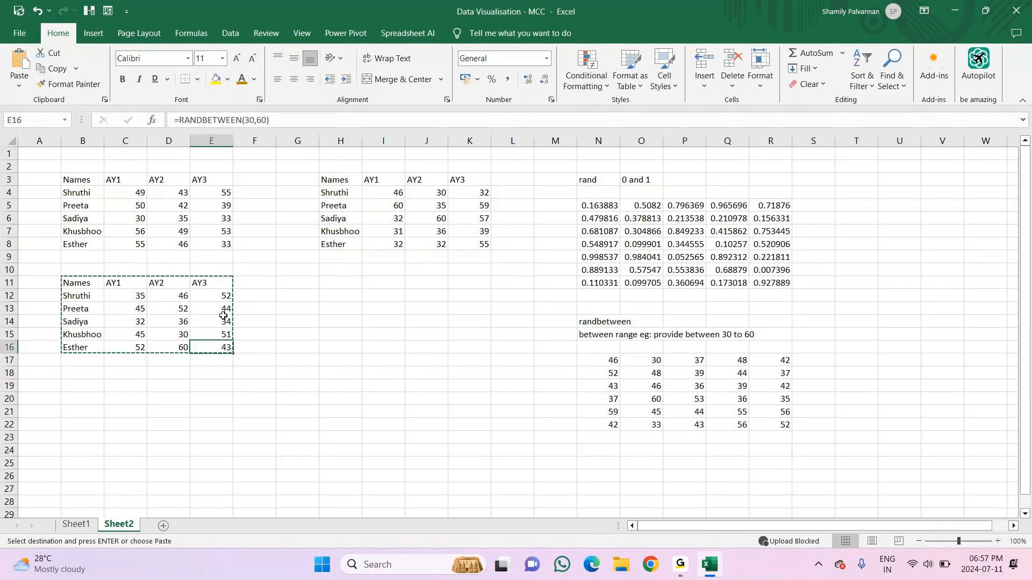
left_click(181, 308)
left_click_drag(270, 119, 167, 117)
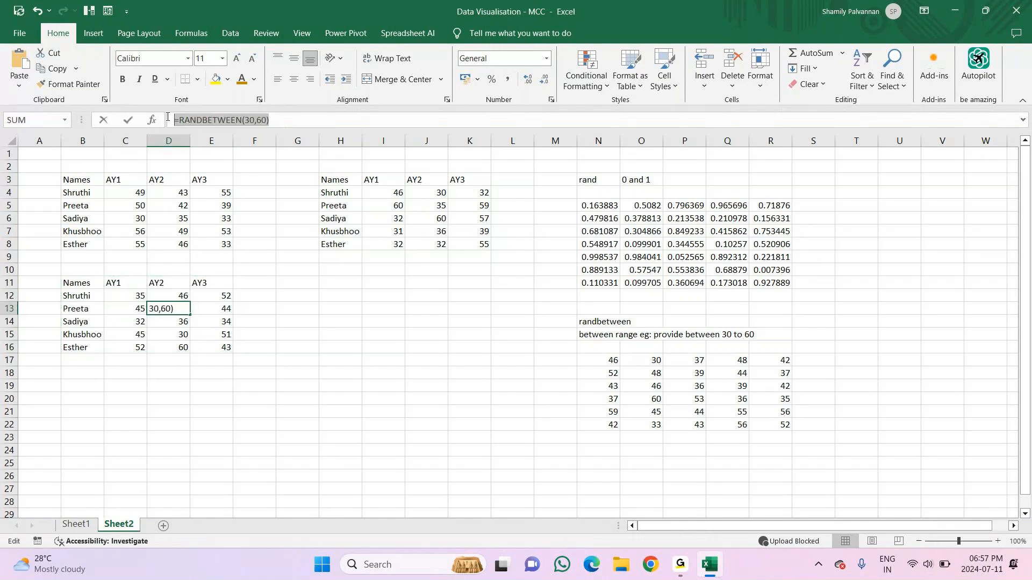
key("Return")
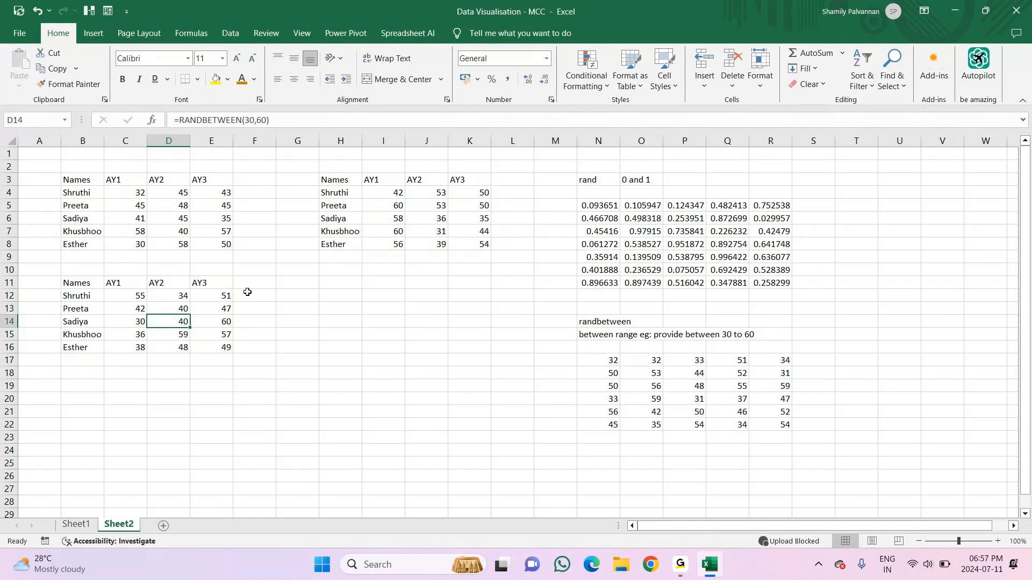
left_click_drag(134, 321, 166, 322)
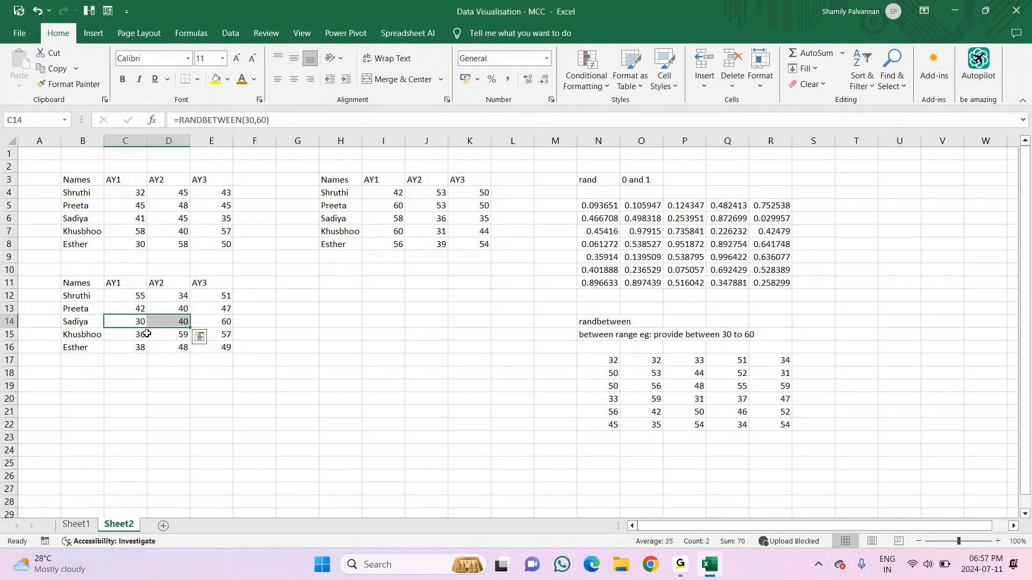
Copy the table B11:E16, paste it at H11 as values only, and check the contents of the pasted AY cells
left_click_drag(81, 282, 223, 347)
key("ctrl+c")
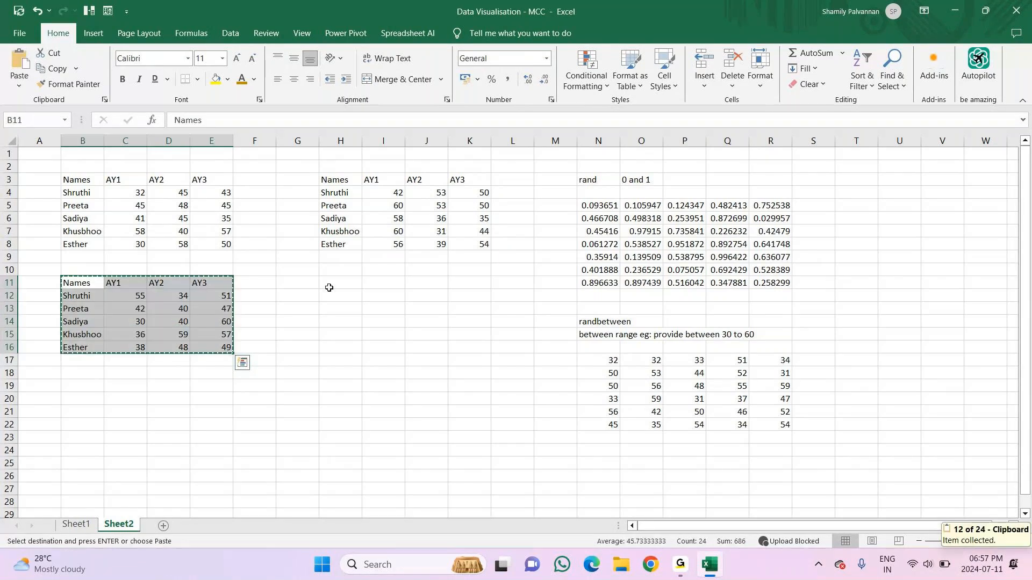
left_click(333, 285)
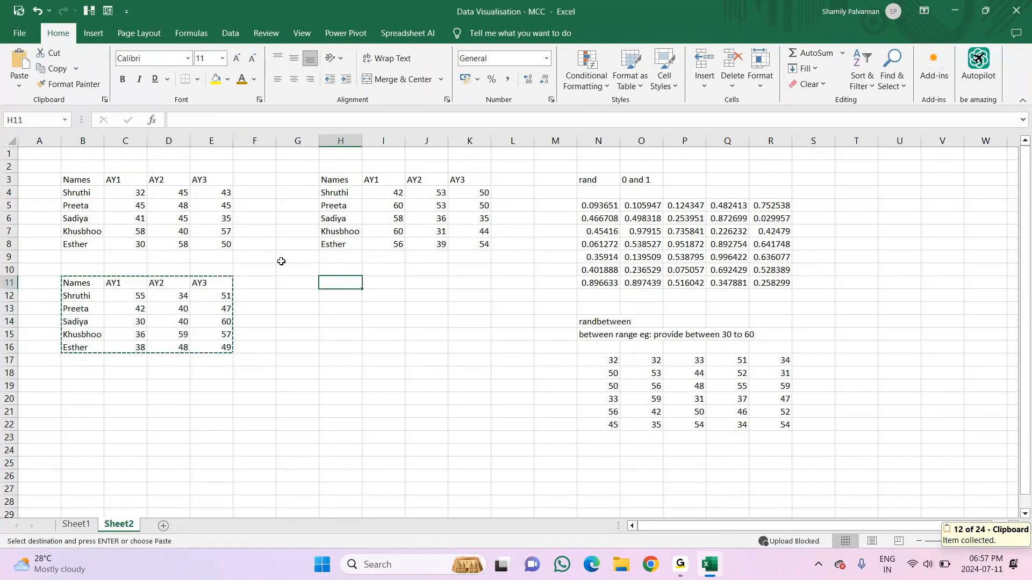
left_click(18, 87)
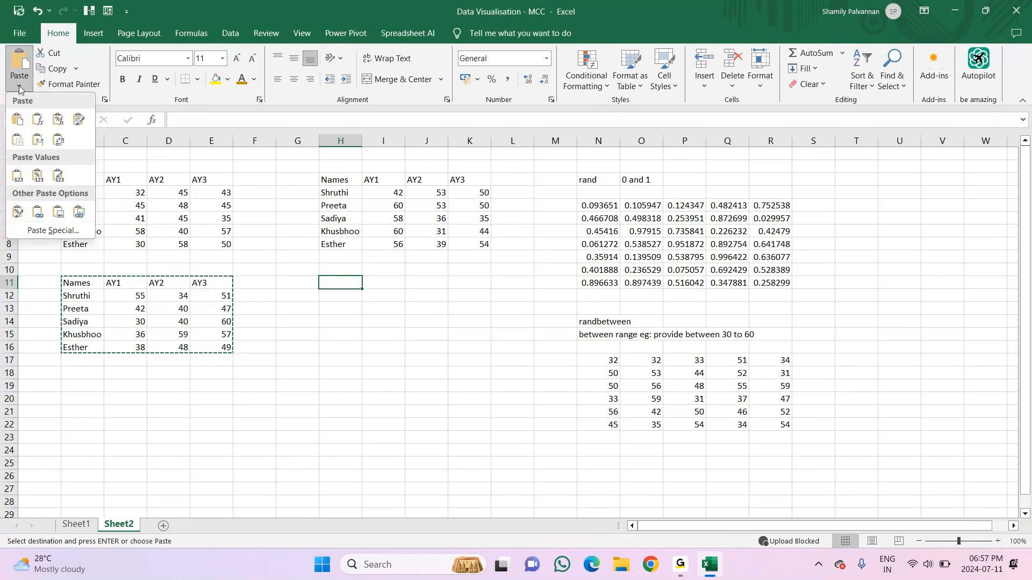
left_click(16, 176)
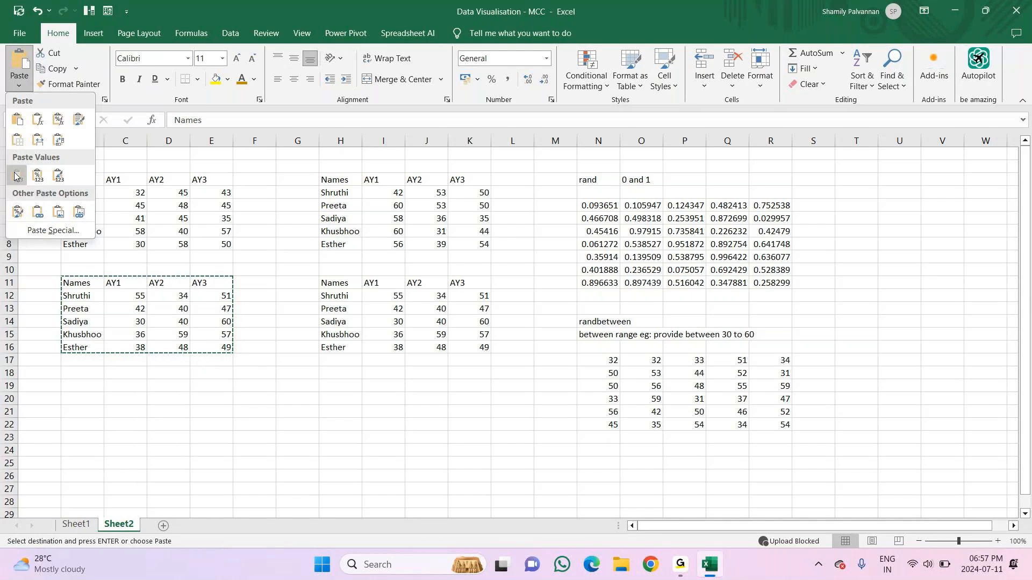
left_click(393, 304)
left_click(469, 321)
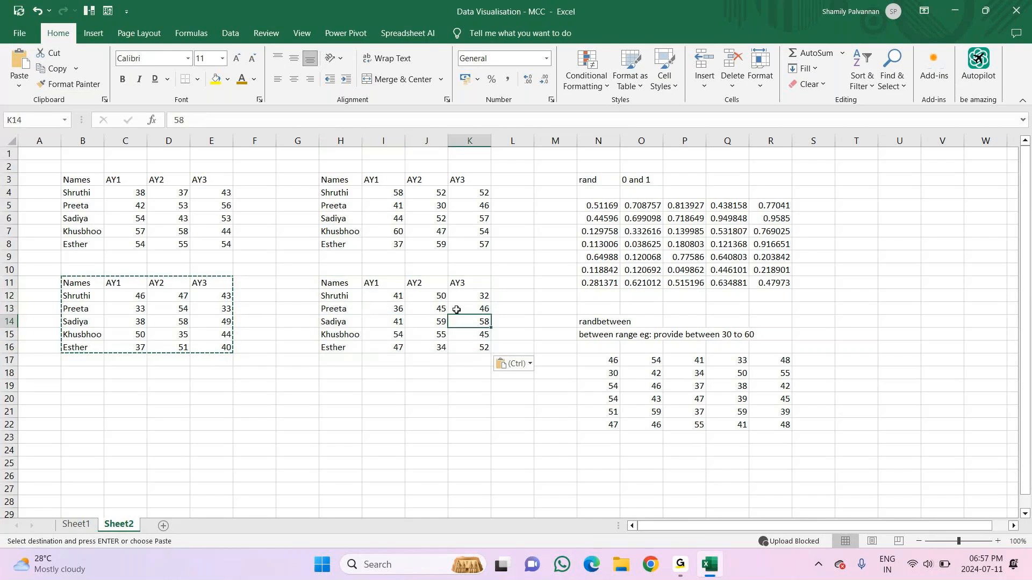
left_click(389, 295)
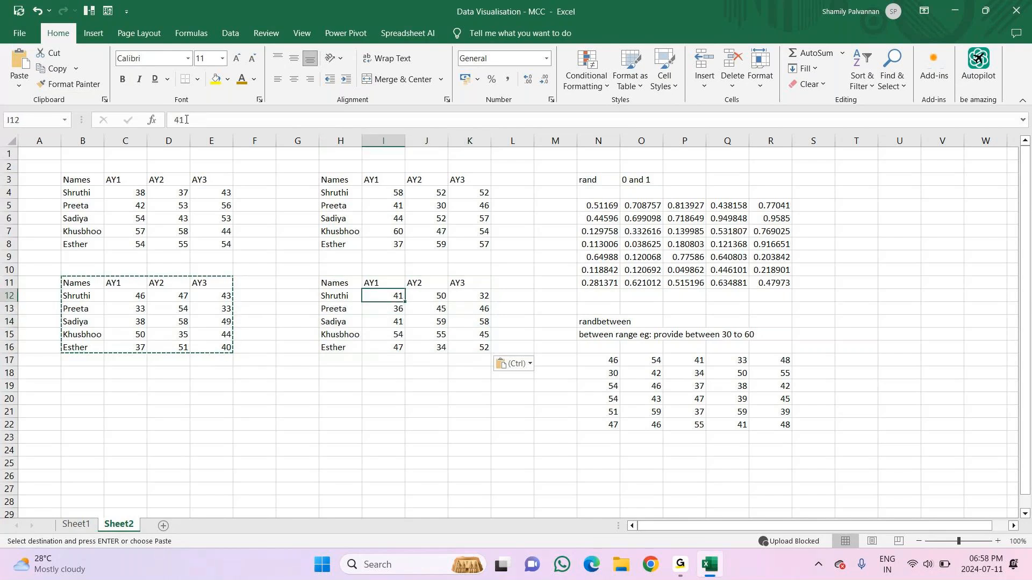
Copy the values-only table H11:K16 and paste it at B19
left_click_drag(193, 121, 173, 120)
left_click(382, 322)
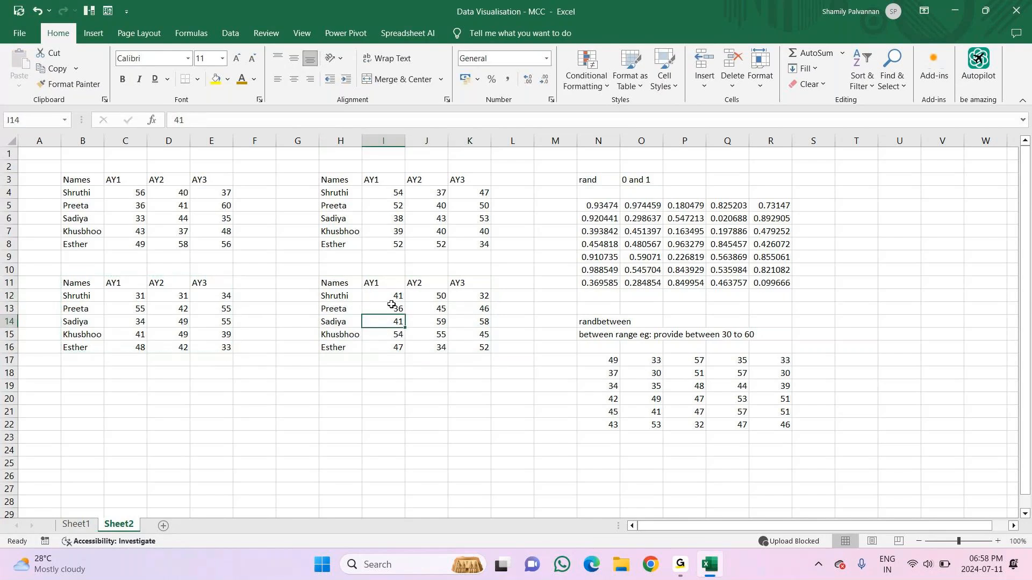
left_click_drag(335, 283, 458, 347)
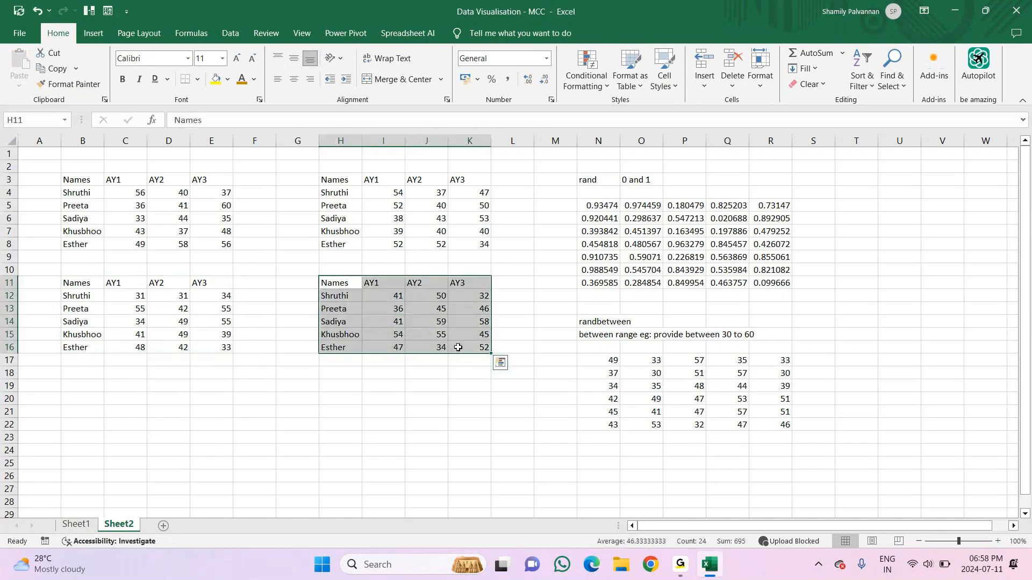
key("ctrl+c")
left_click(79, 388)
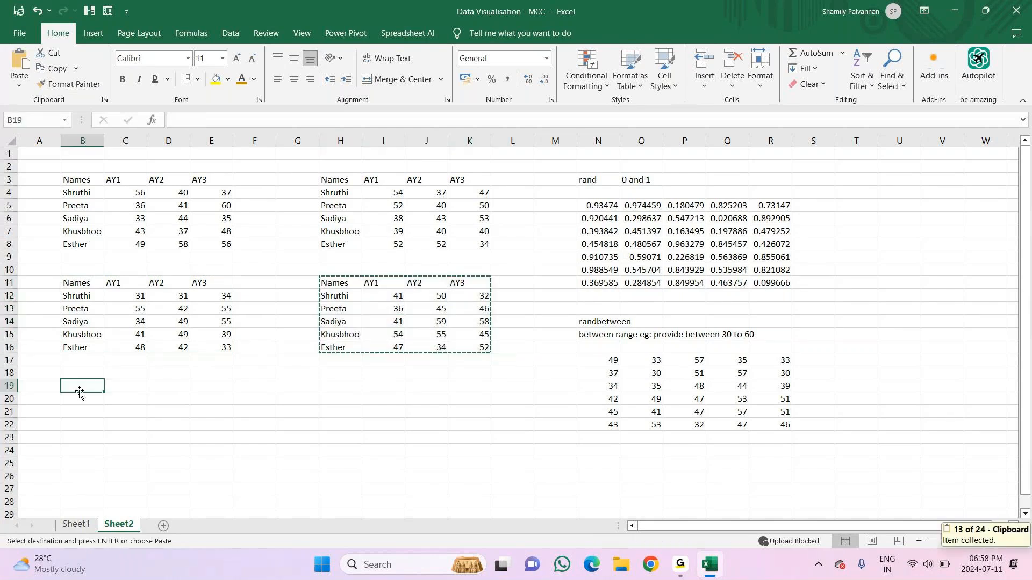
key("ctrl+v")
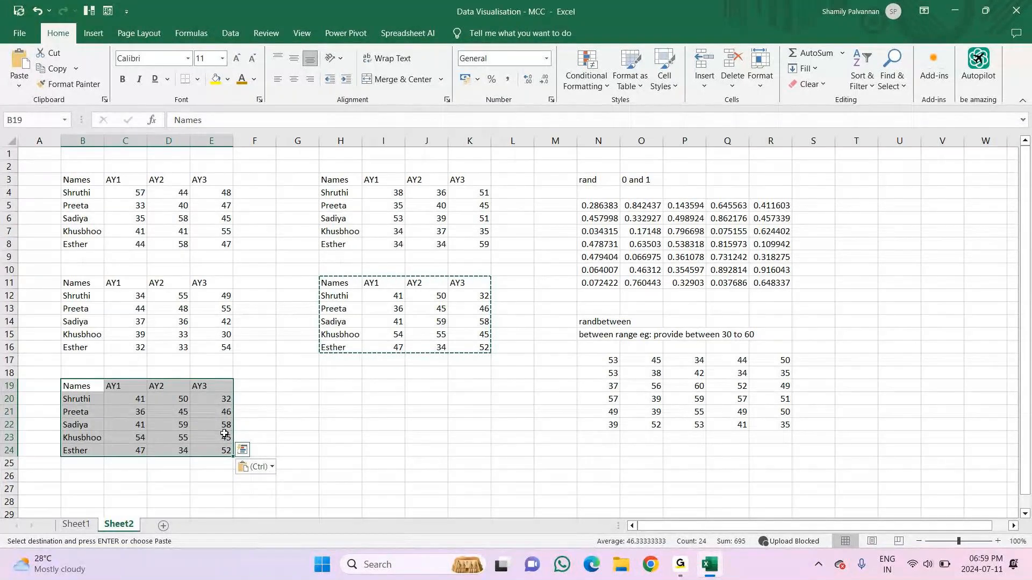
Convert the range B19:E24 into an Excel table with headers
left_click(97, 34)
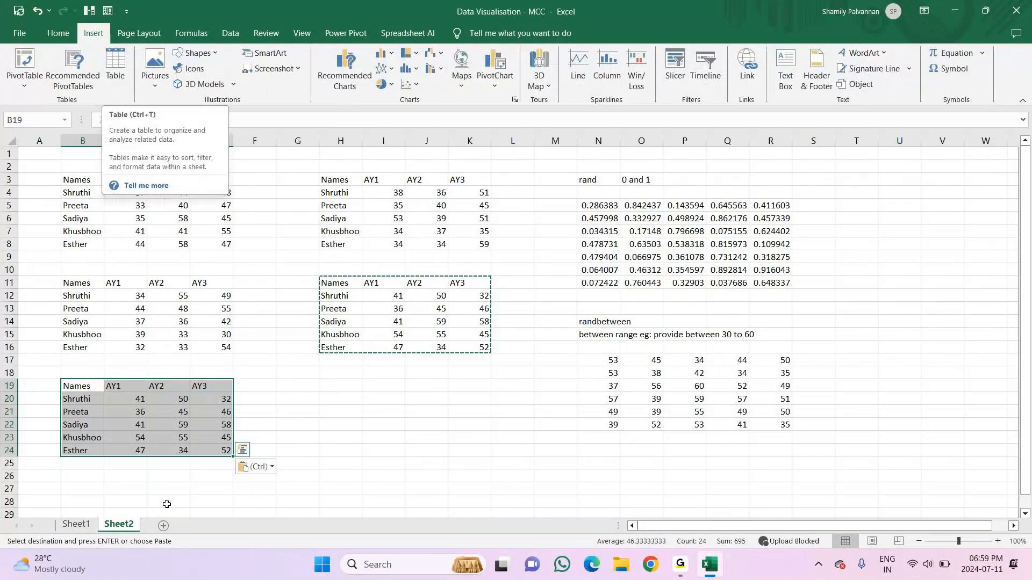
key("ctrl+t")
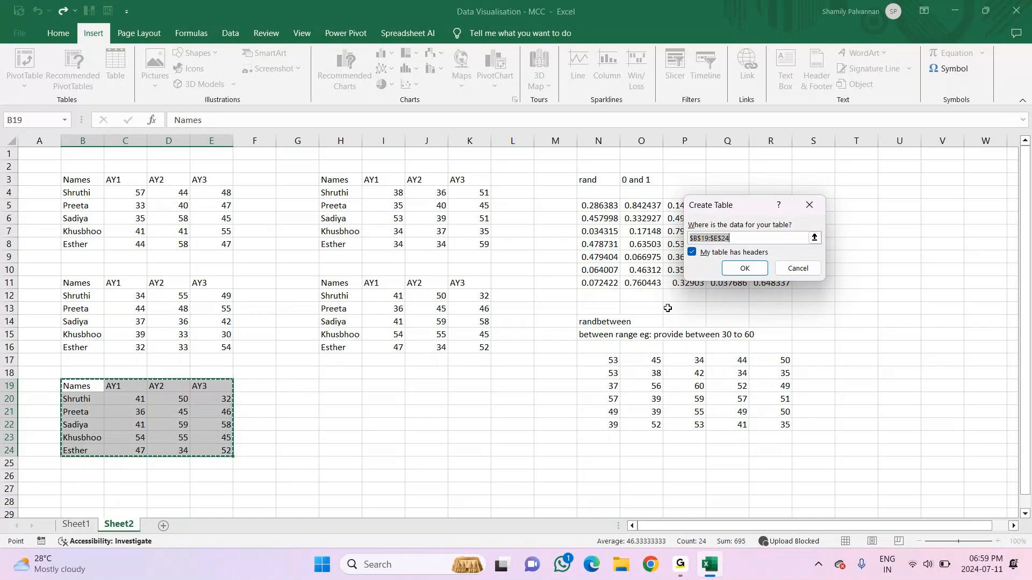
key("Return")
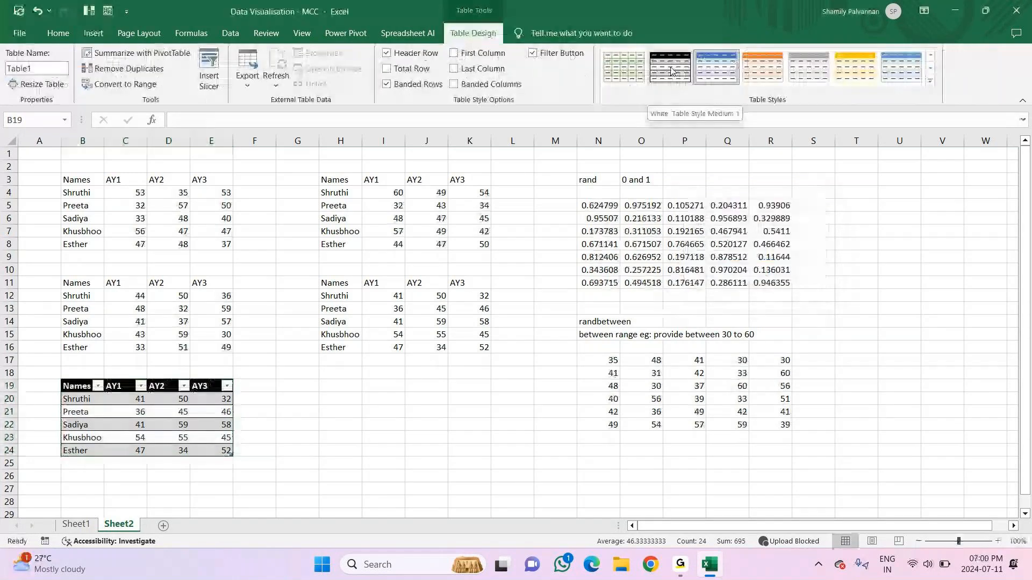
Try the style White, Table Style Light 8 and a dark grey style on the table at B19
left_click(931, 81)
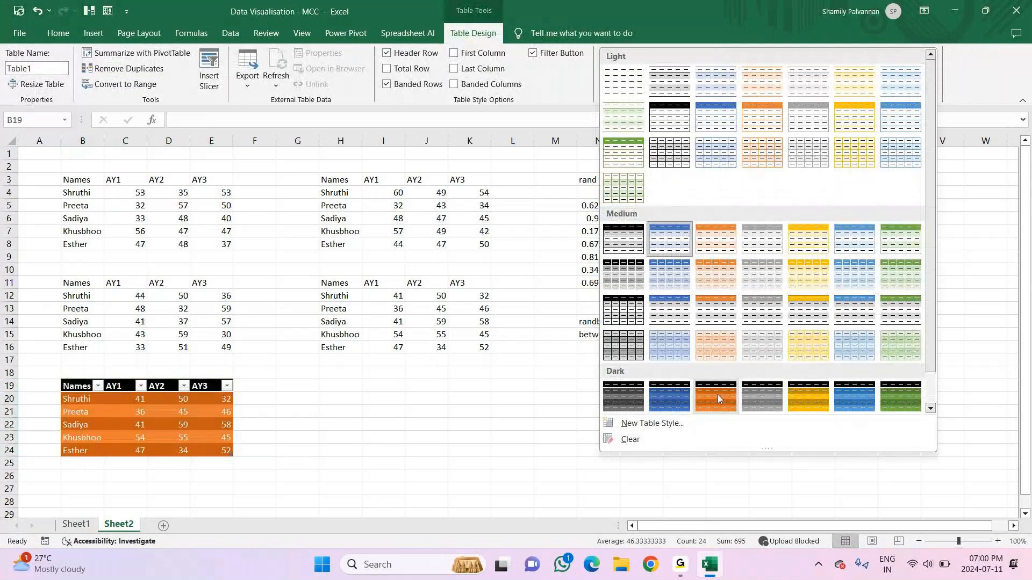
left_click(677, 126)
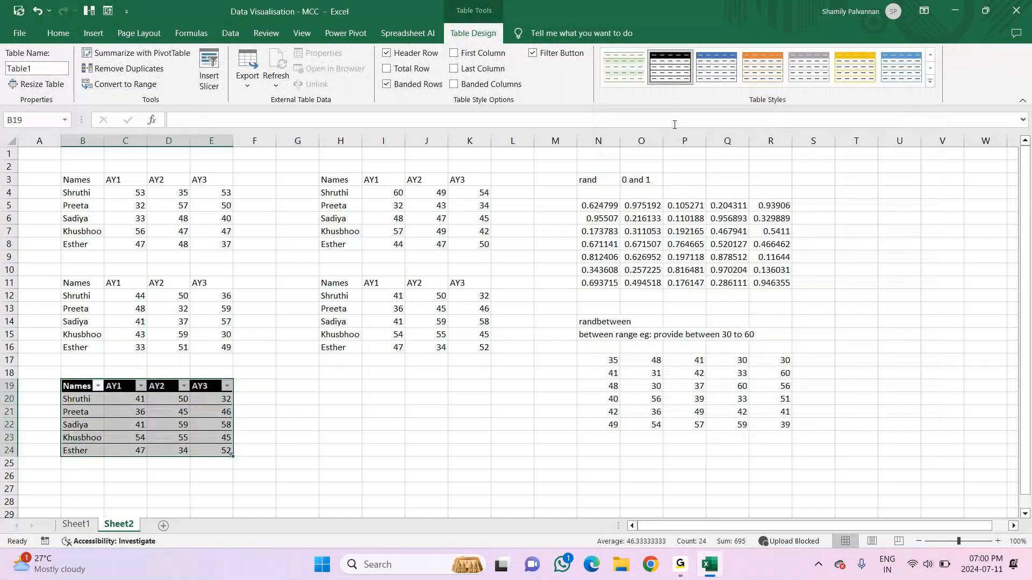
left_click(930, 78)
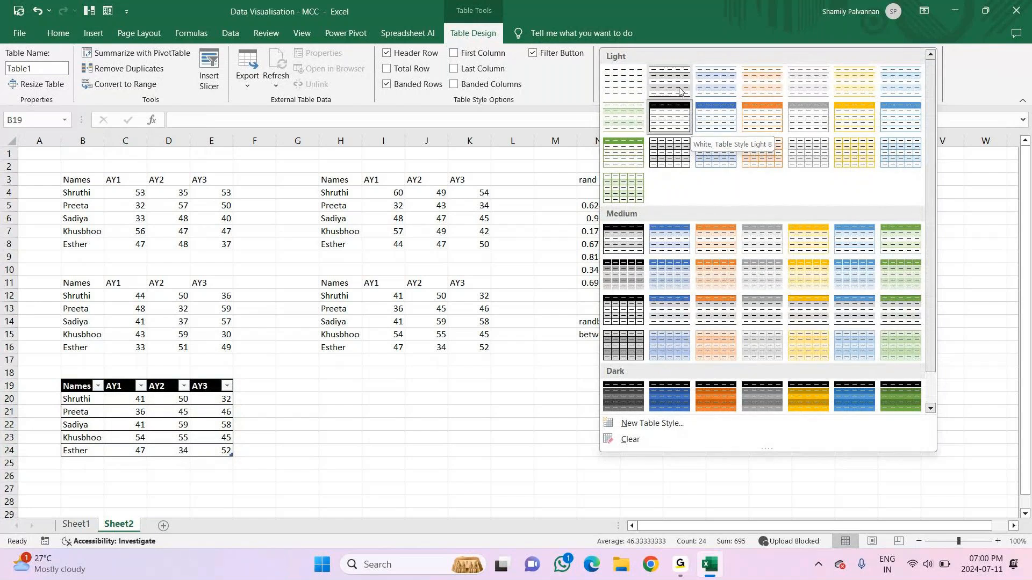
scroll(680, 91, "down", 1)
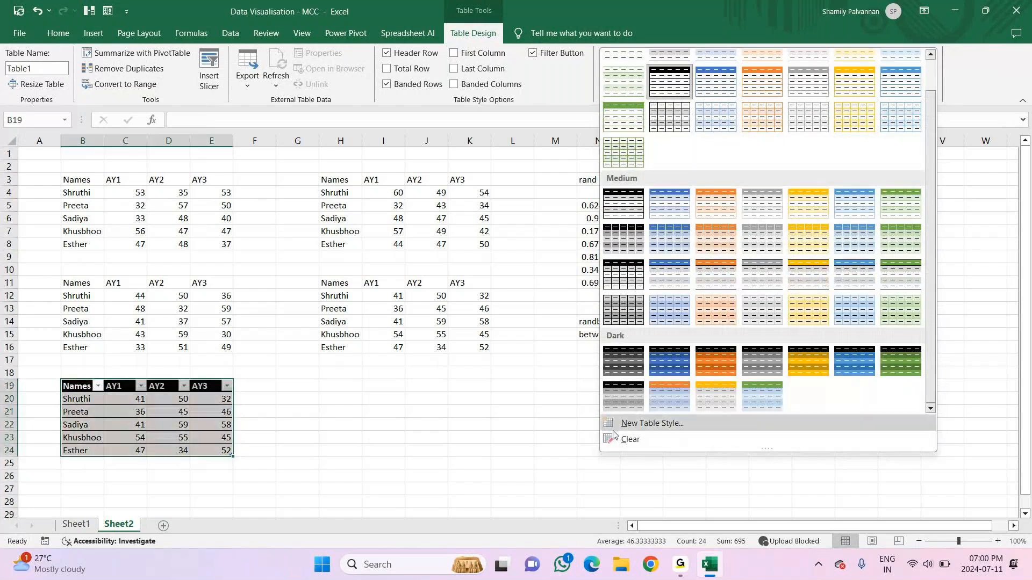
left_click(621, 366)
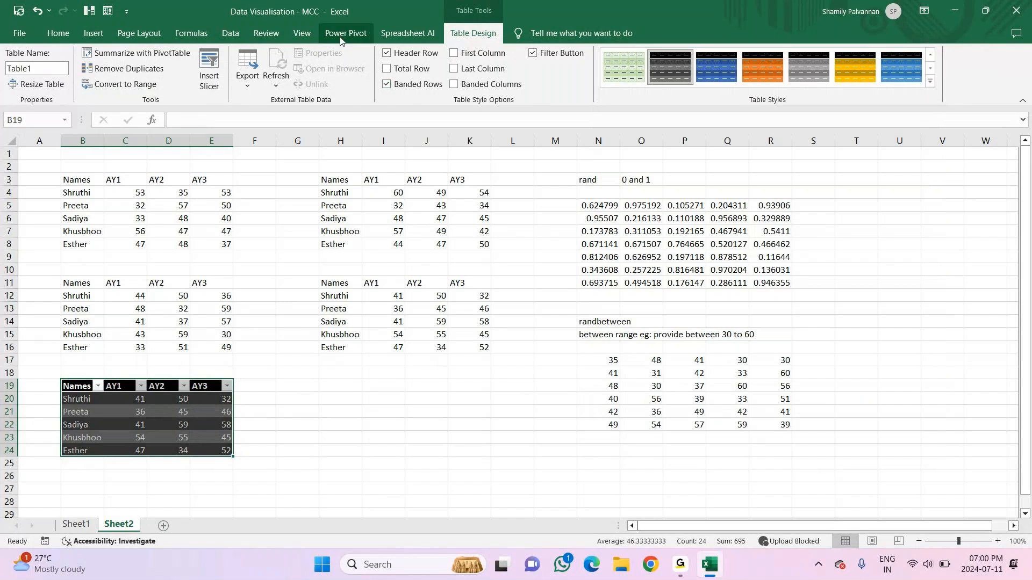
Toggle banded rows off and on for the table at B19 to compare its row shading
left_click(388, 86)
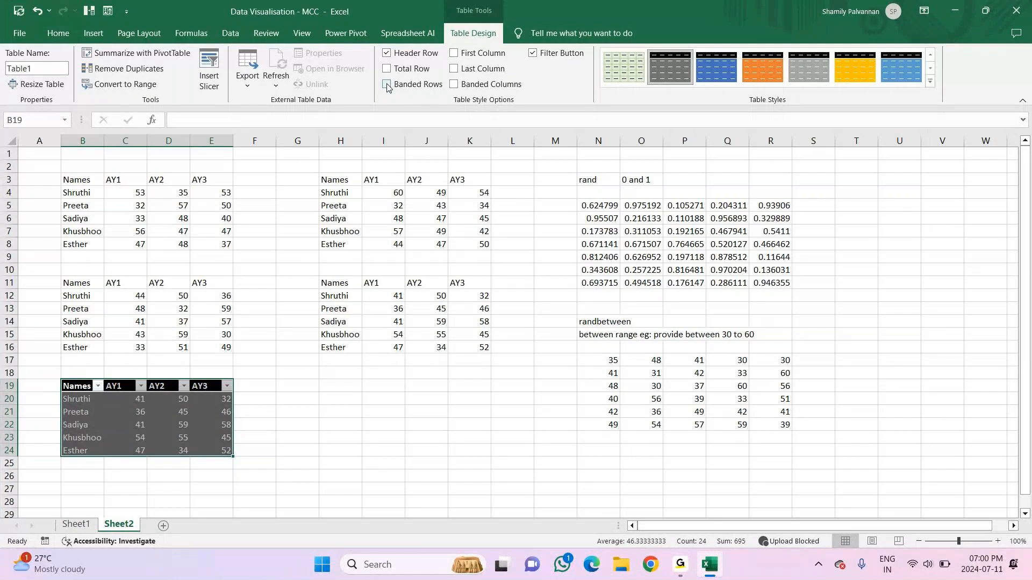
left_click(387, 85)
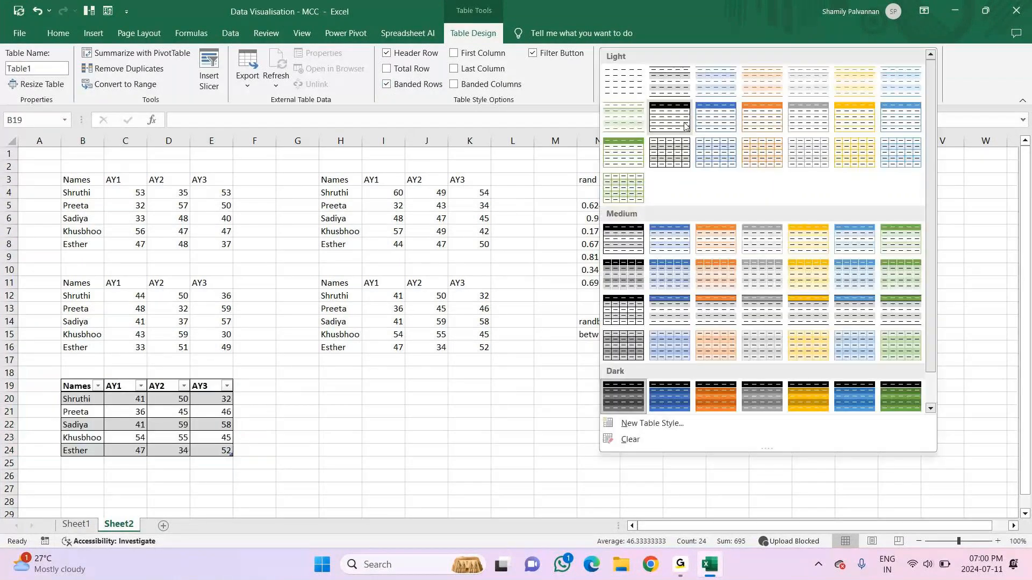
left_click(388, 85)
left_click(387, 85)
left_click(388, 85)
Apply White, Table Style Medium 1 to the table at B19 and turn banded rows on
left_click(930, 83)
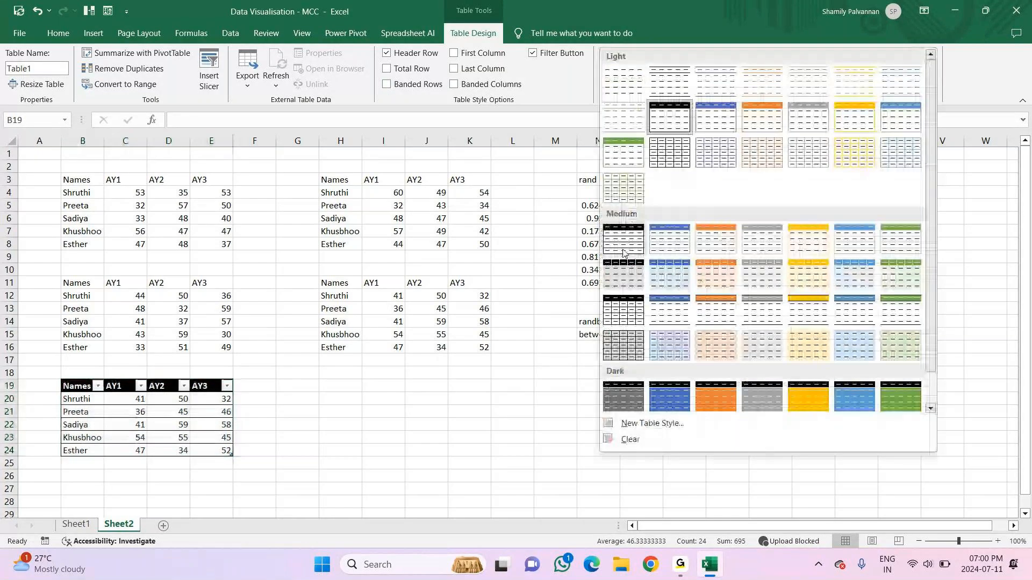
left_click(623, 249)
left_click(387, 85)
left_click(344, 387)
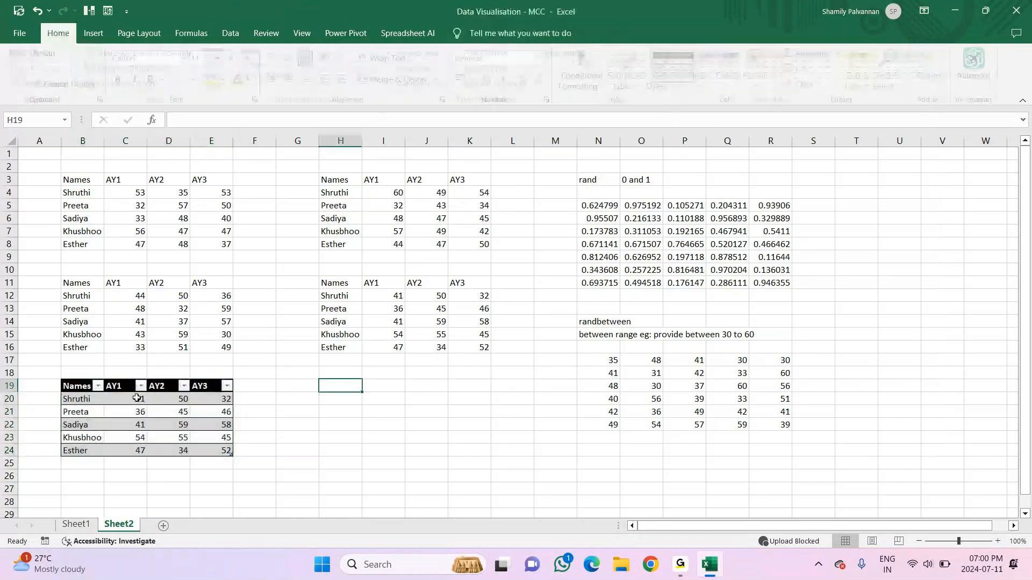
Switch the table at B19 from banded rows to banded columns and toggle its total row
left_click(138, 437)
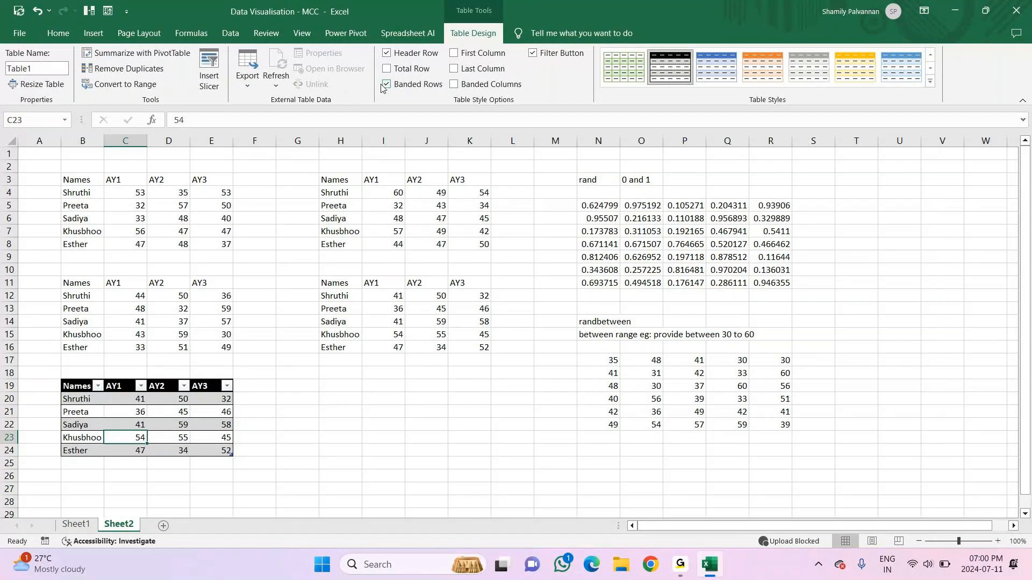
left_click(387, 85)
left_click(454, 84)
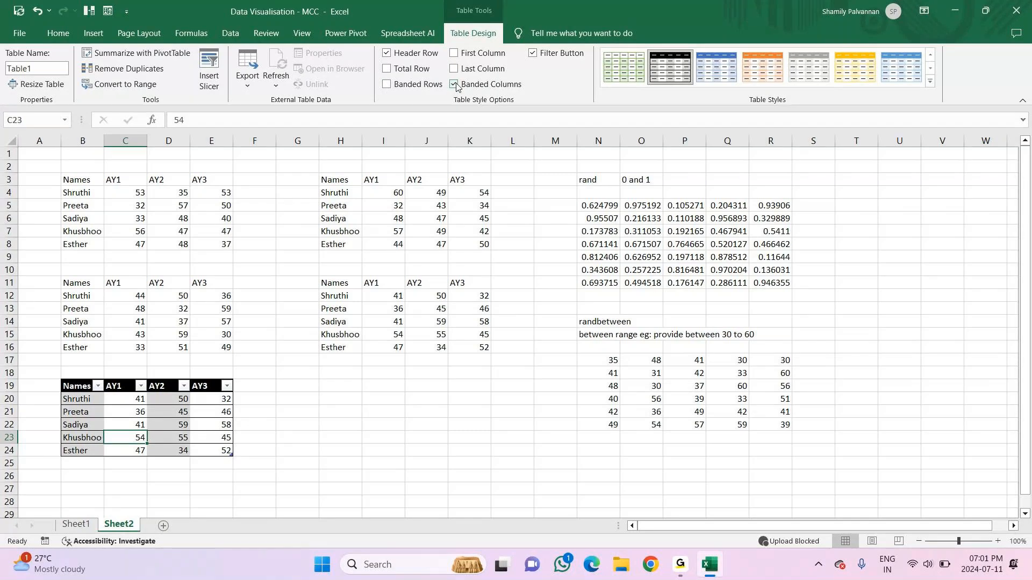
left_click(387, 70)
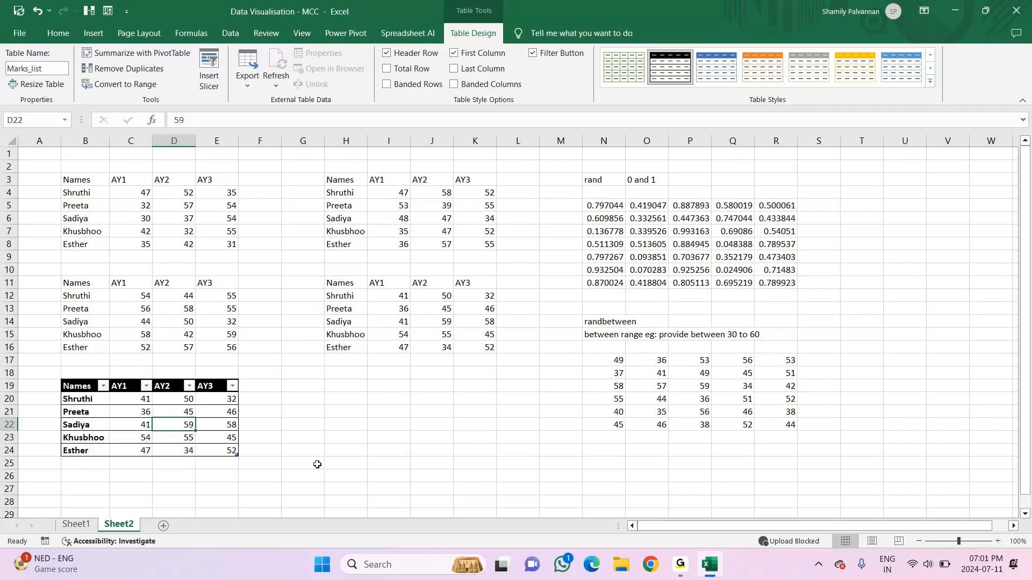
Go to the named range Close on Sheet1, and return to Sheet2 through the named table Marks_list
left_click(344, 476)
left_click(65, 120)
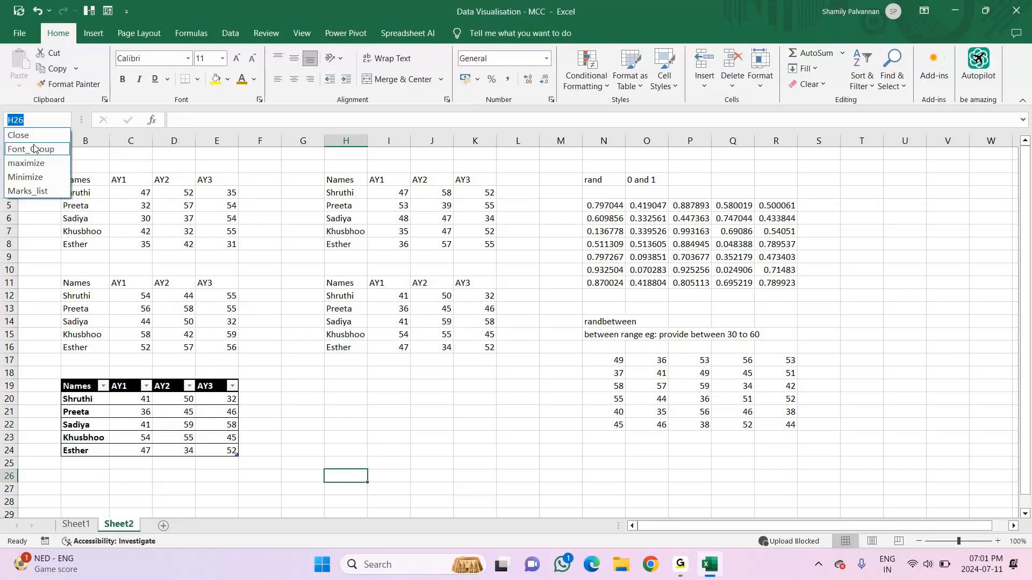
left_click(32, 135)
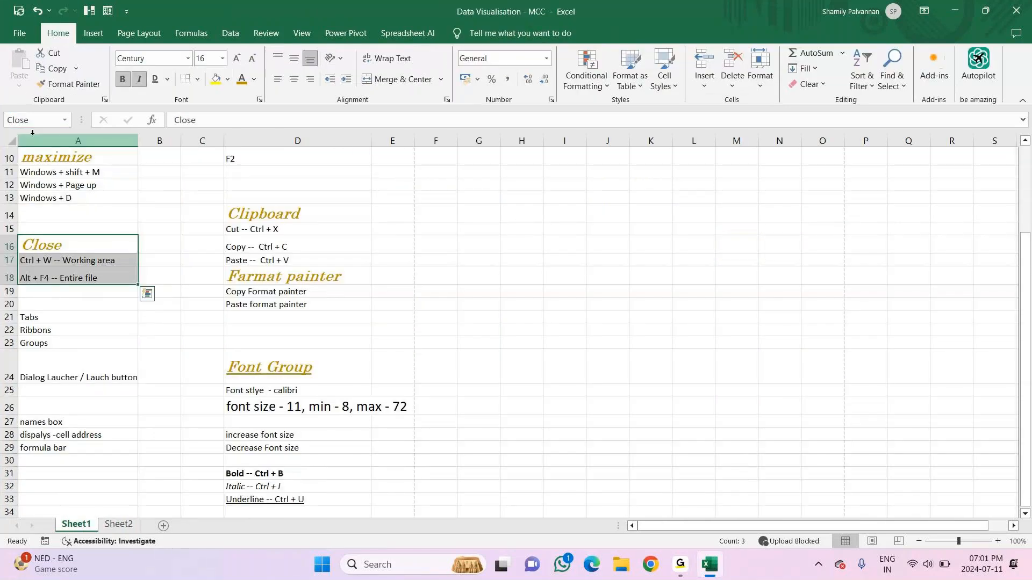
left_click(64, 120)
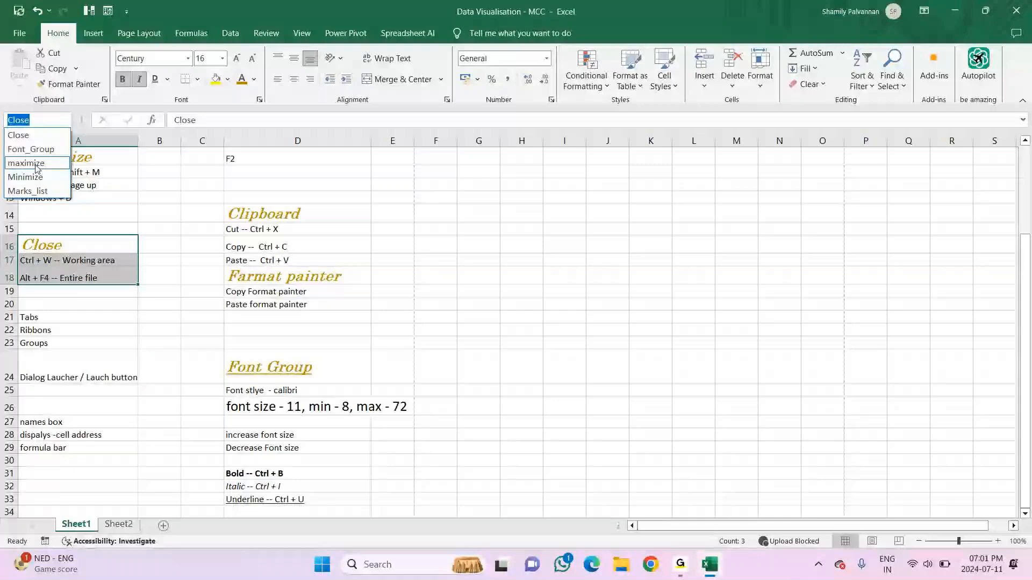
left_click(33, 190)
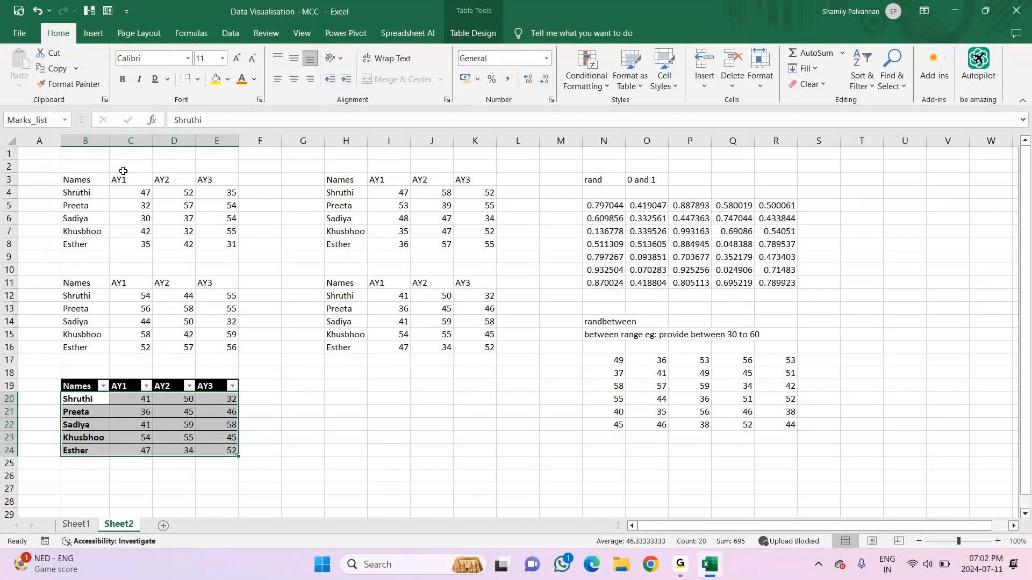
key("alt+Tab")
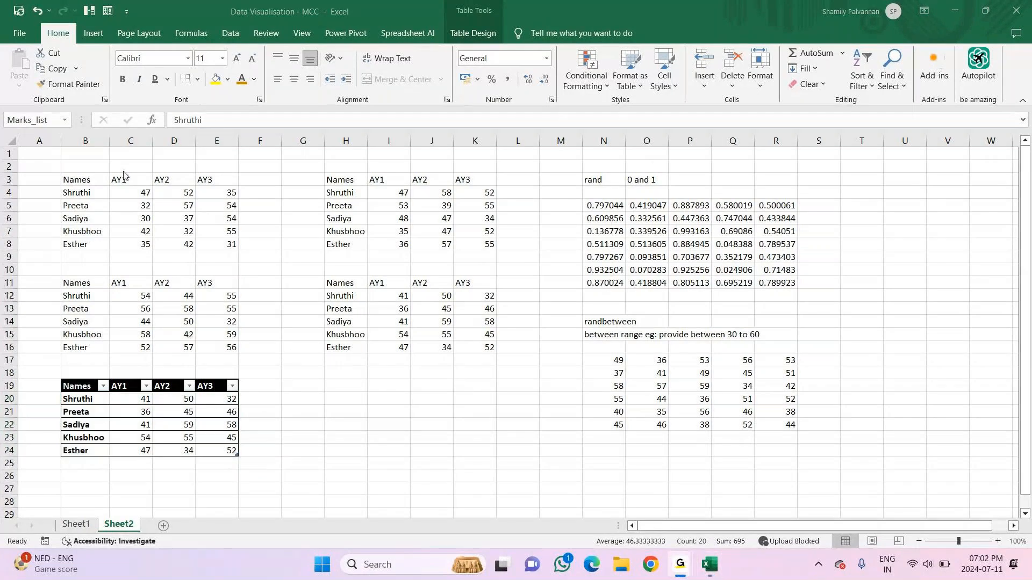
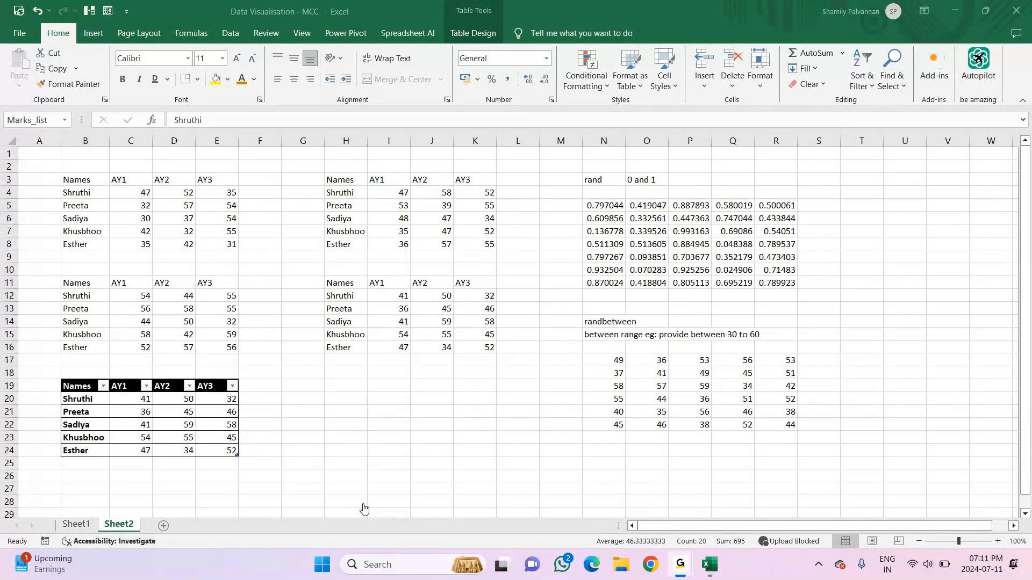
Copy the borderless table H19:K24 and paste it at U5
mouse_move(710, 570)
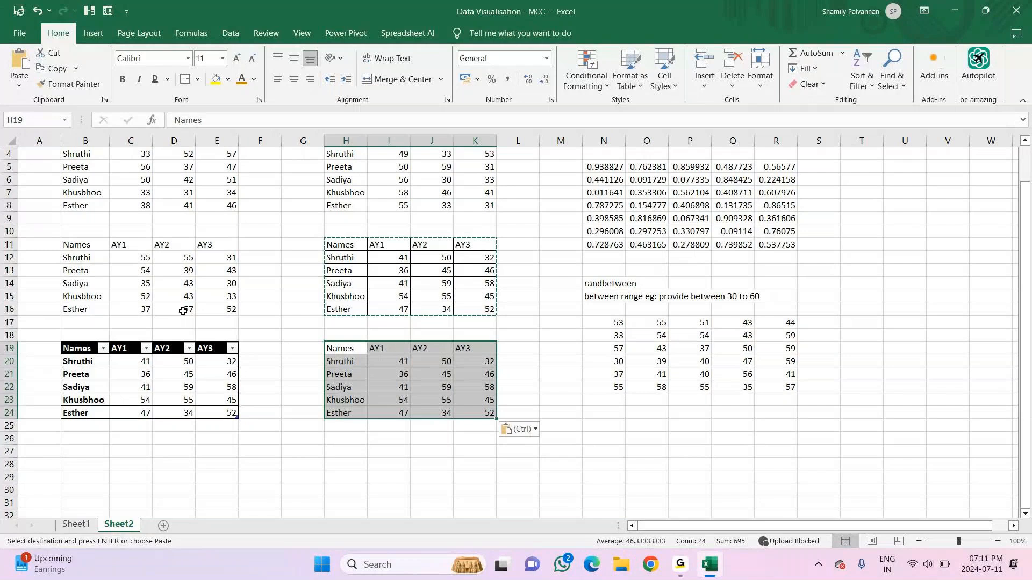
key("ctrl+c")
scroll(848, 177, "right", 1)
left_click(848, 178)
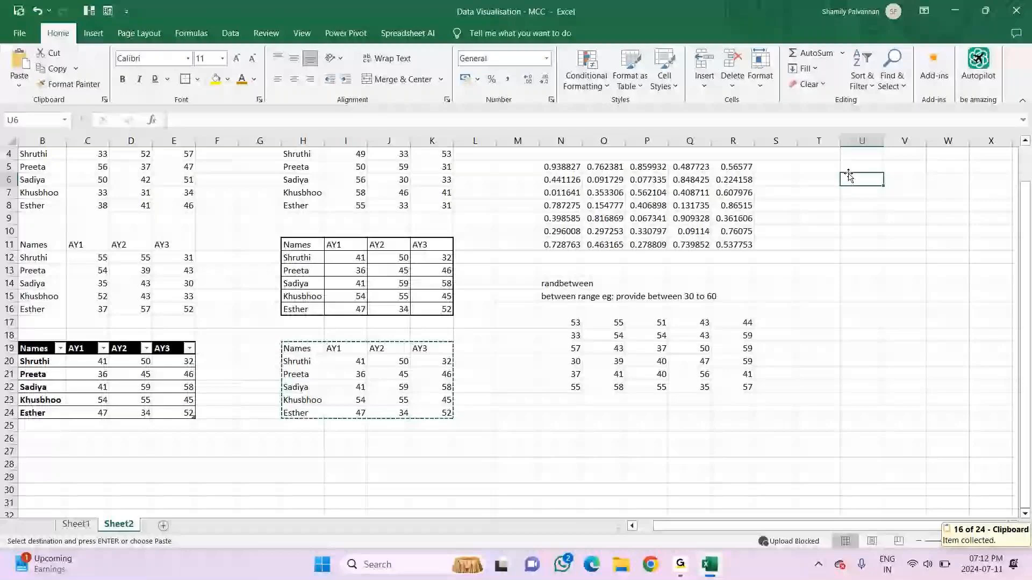
left_click(849, 165)
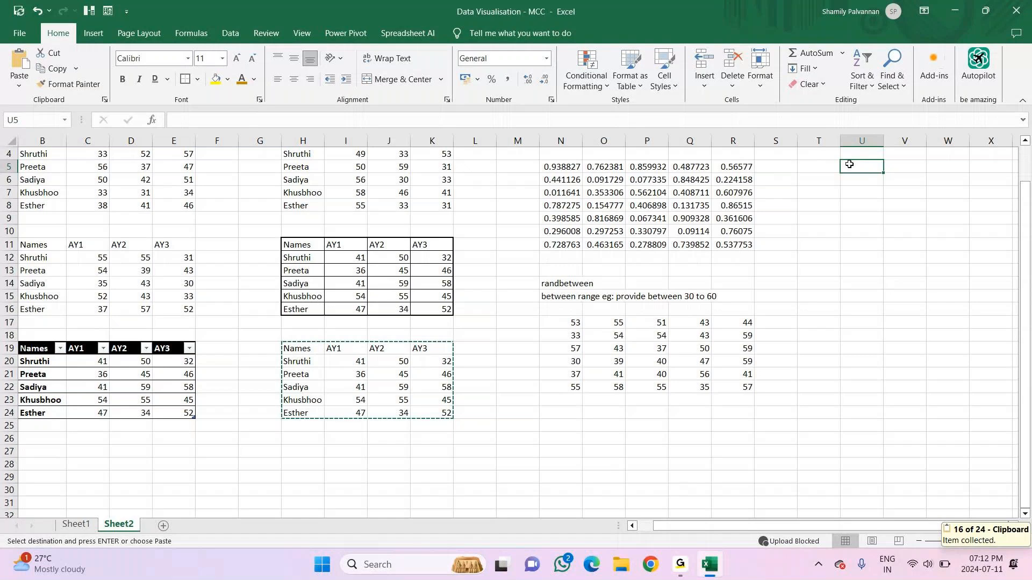
key("ctrl+v")
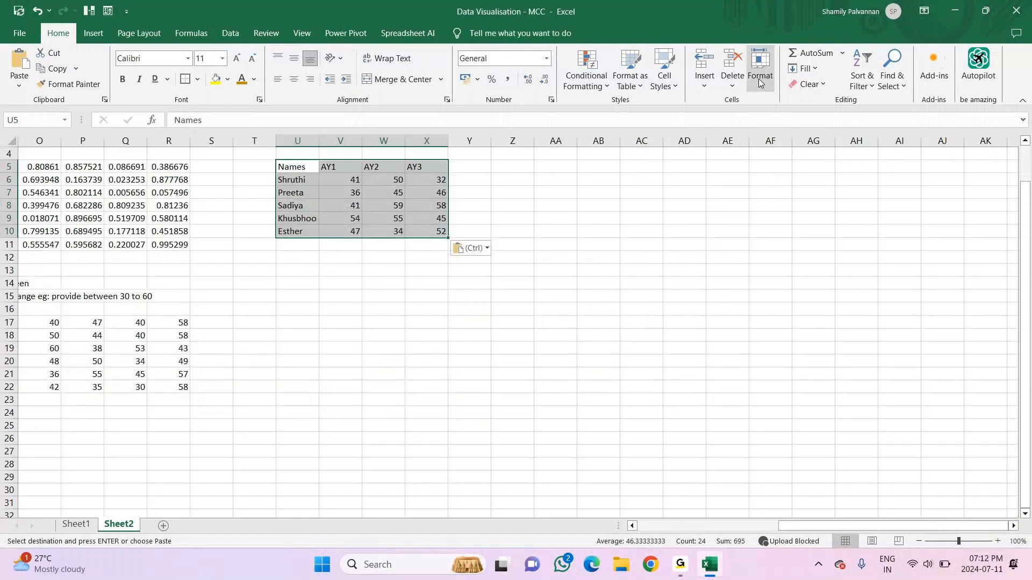
Narrow column V by hand, and AutoFit the column widths of the table U5:X10
left_click_drag(361, 140, 345, 140)
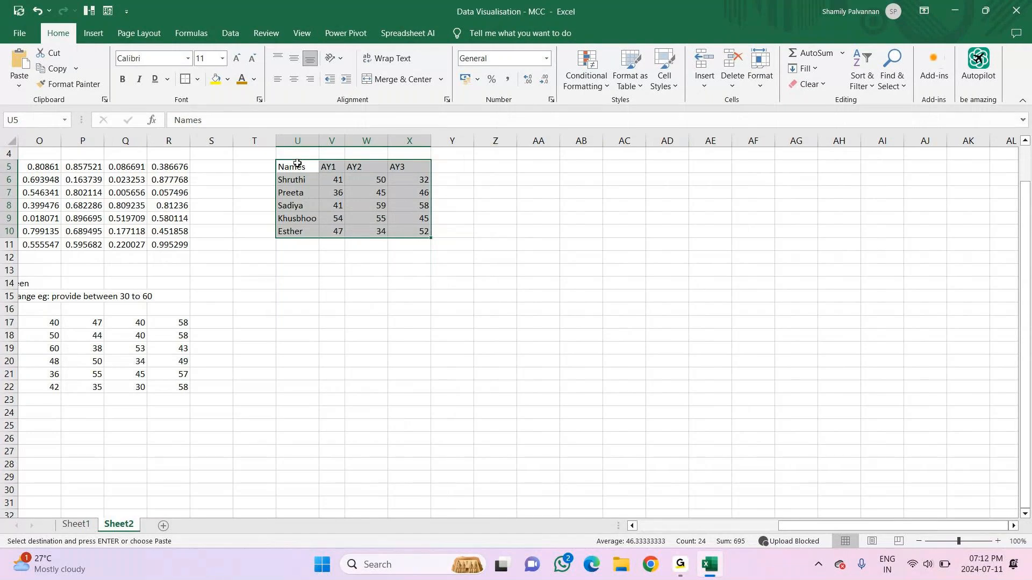
left_click(762, 87)
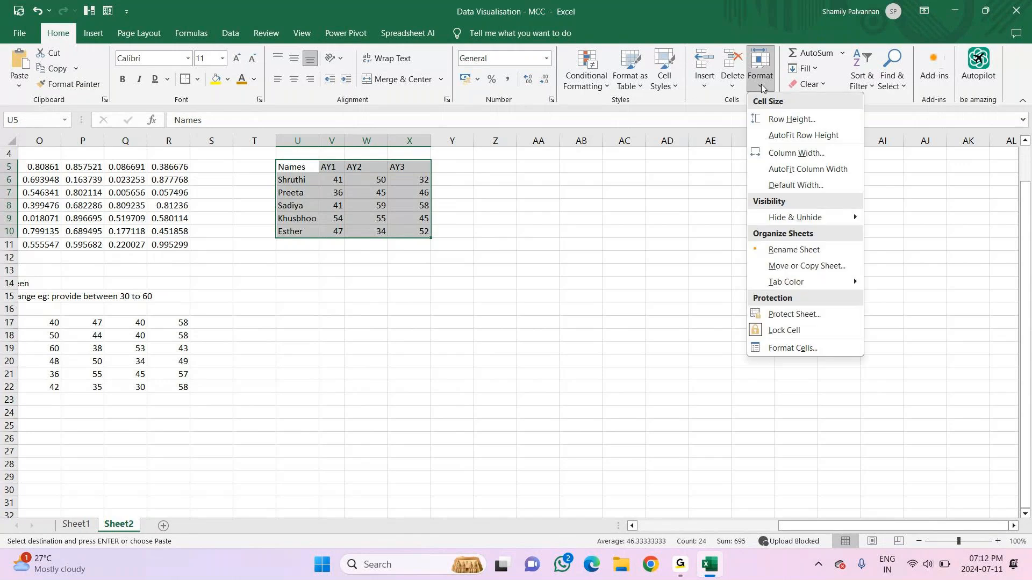
left_click(794, 171)
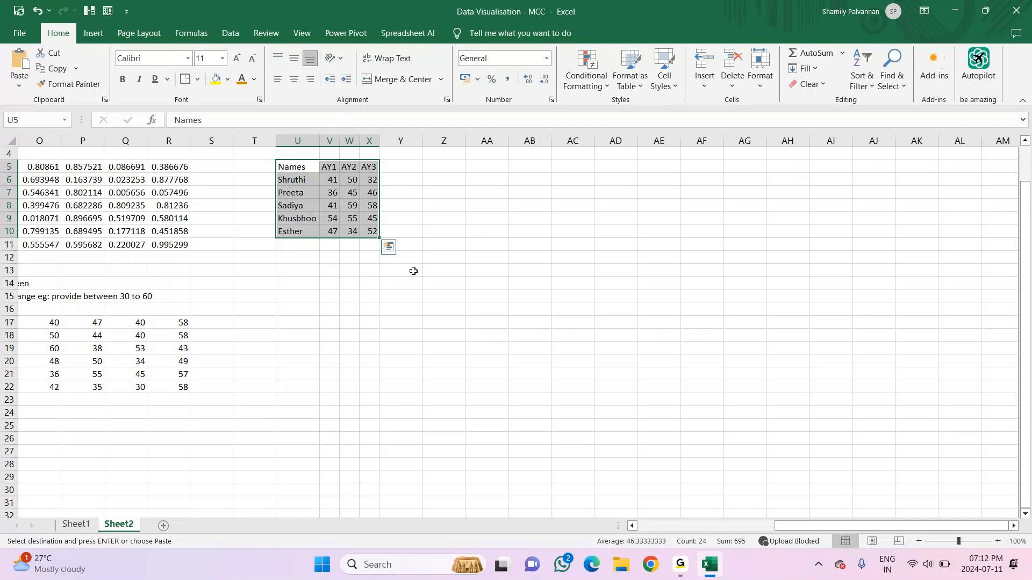
Copy the table U5:X10 and paste it at Z5
key("ctrl+c")
left_click(443, 166)
key("ctrl+v")
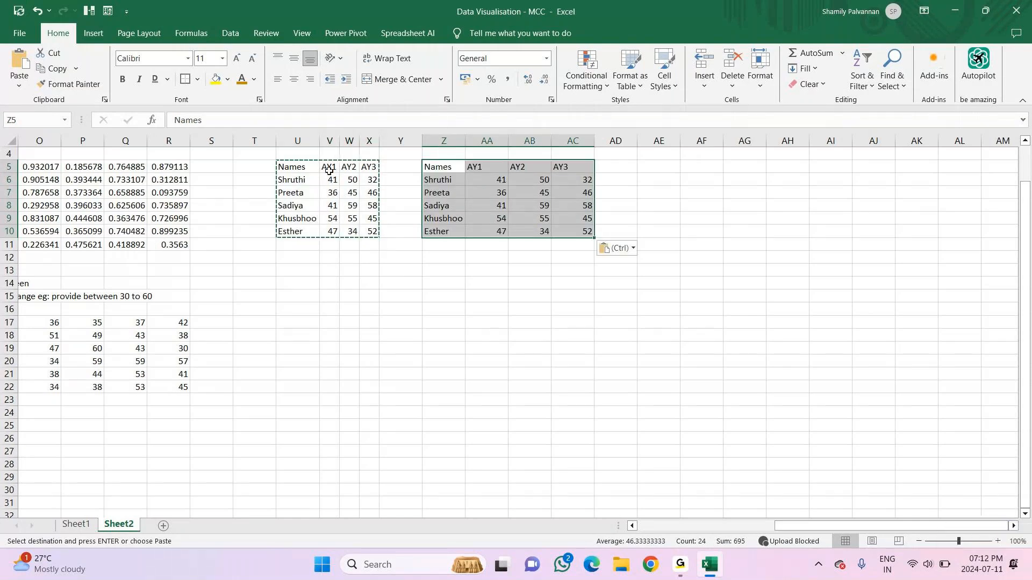
Apply All Borders to the table U5:X10
left_click(299, 169)
left_click_drag(299, 168, 369, 231)
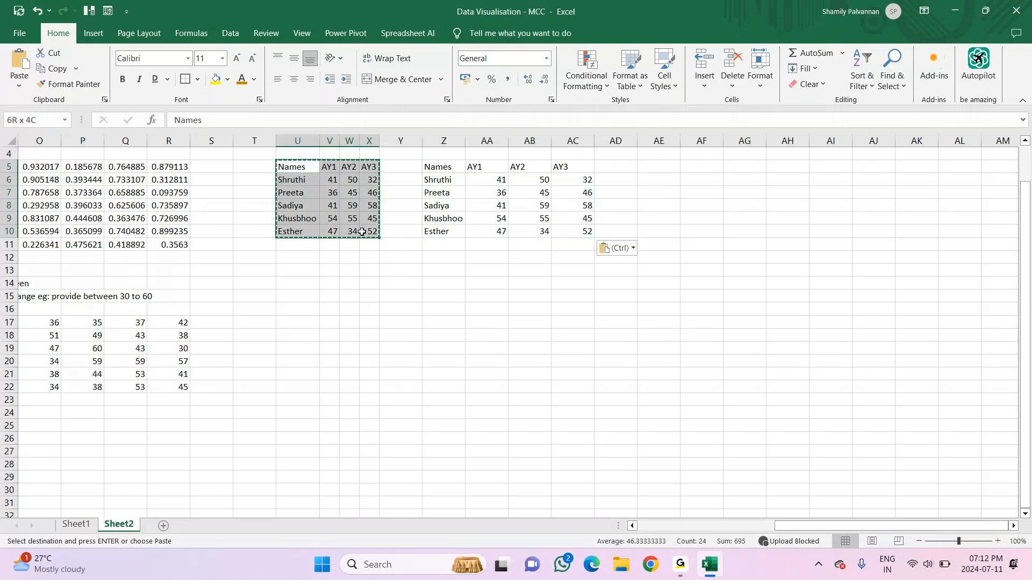
left_click(198, 80)
left_click(198, 80)
left_click(215, 193)
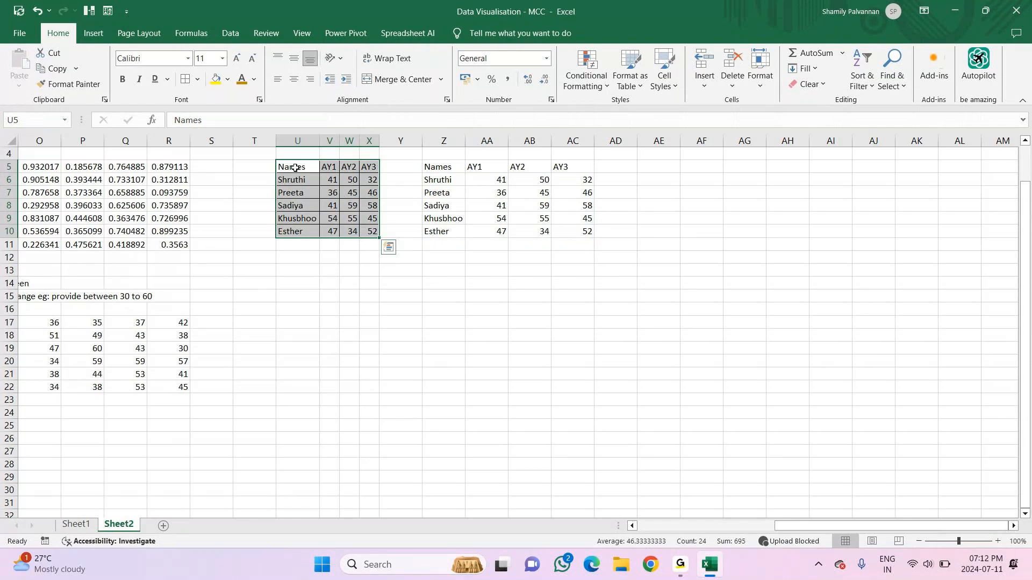
Copy the table U5:X10 and paste it at AE5 with the source column widths kept
key("ctrl+c")
left_click(661, 170)
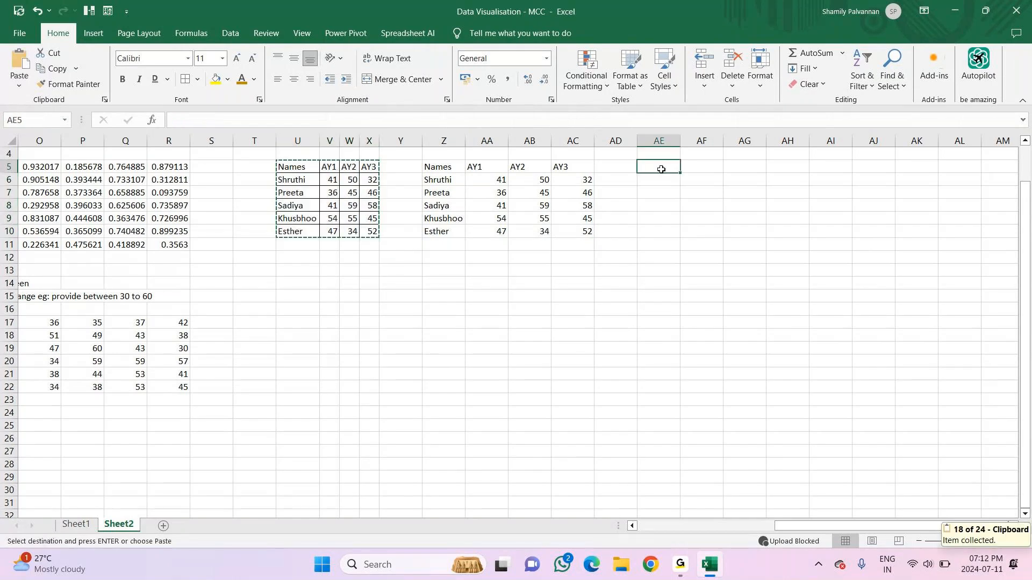
left_click(25, 86)
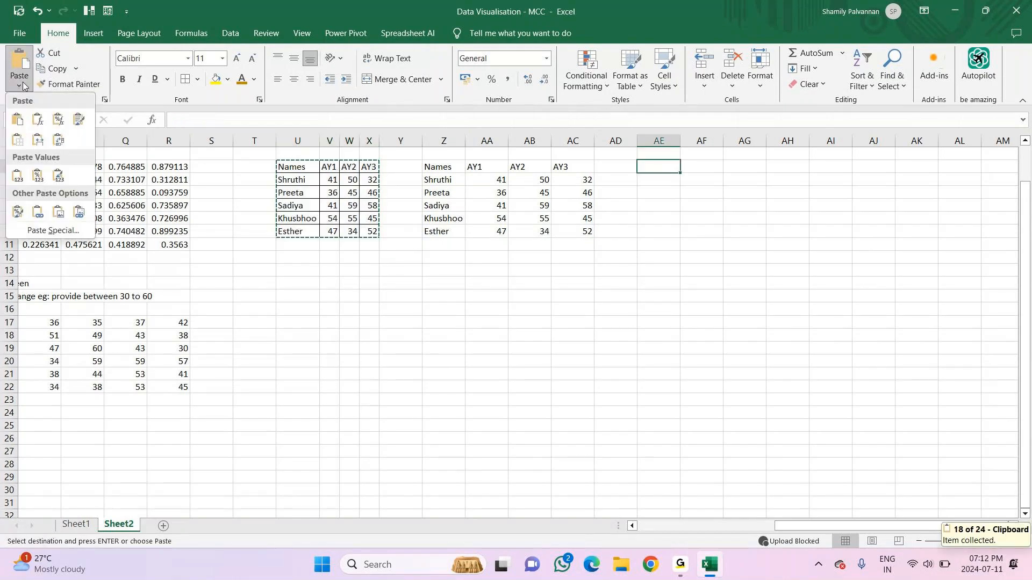
left_click(43, 140)
Copy the table U5:X10 again and paste it at AJ5 with the source column widths kept
left_click_drag(290, 167, 375, 228)
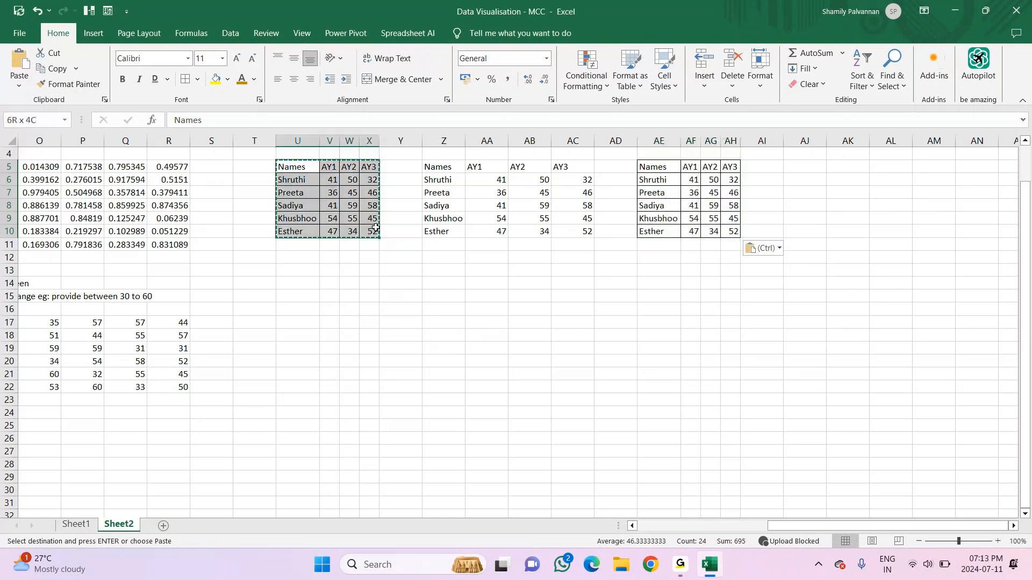
key("ctrl+c")
left_click(815, 164)
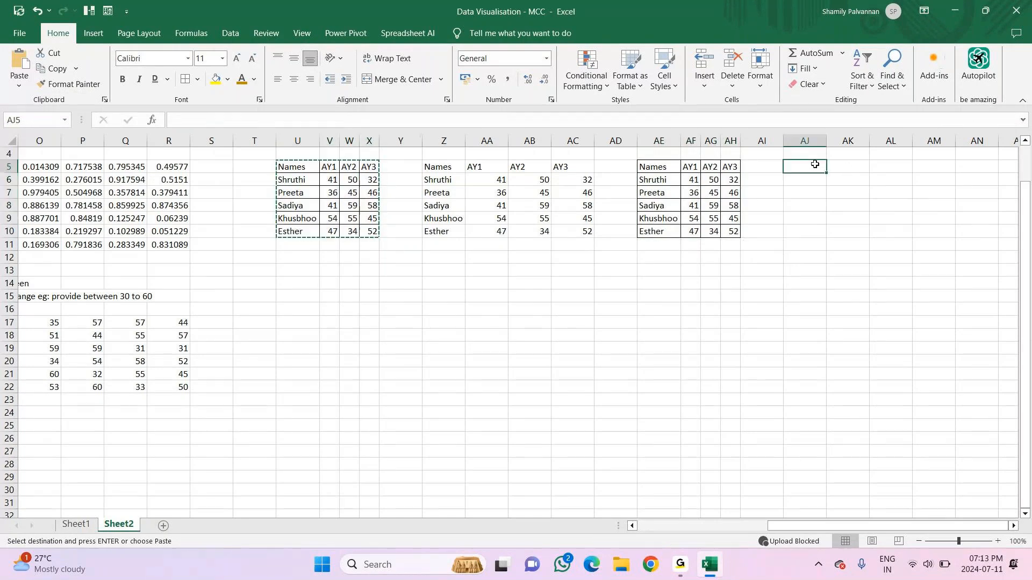
key("ctrl+c")
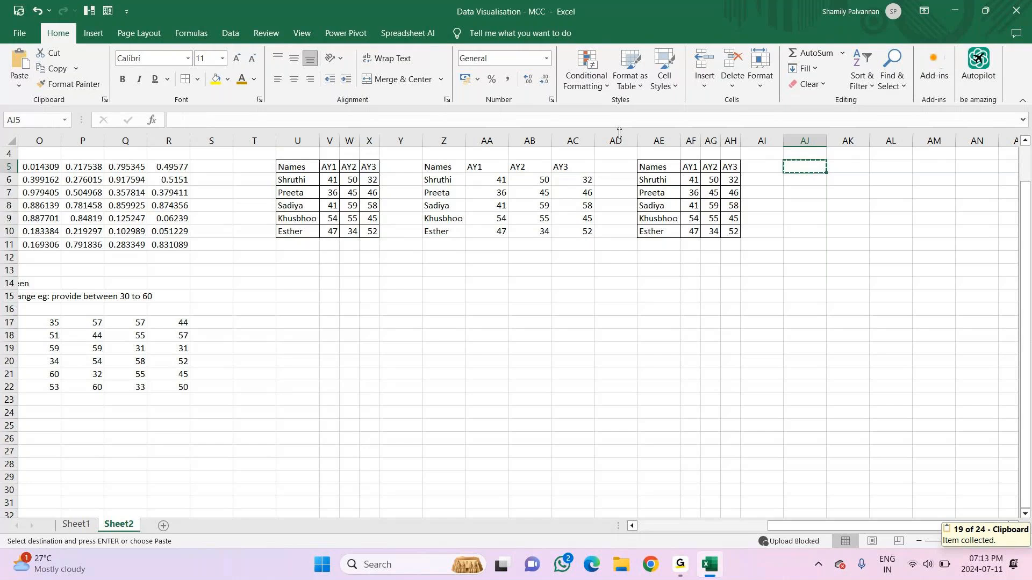
key("ctrl+v")
scroll(635, 214, "right", 2)
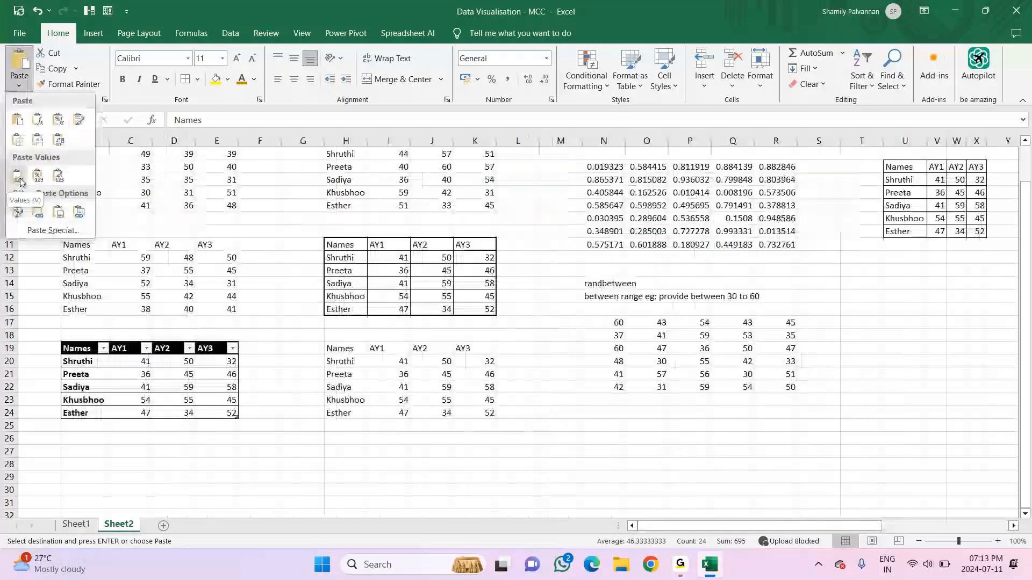
left_click(36, 141)
mouse_move(650, 527)
left_mouse_down()
mouse_move(704, 527)
mouse_move(648, 528)
left_mouse_up()
Copy the bordered table H11:K16 and paste it at B28
scroll(283, 420, "down", 3)
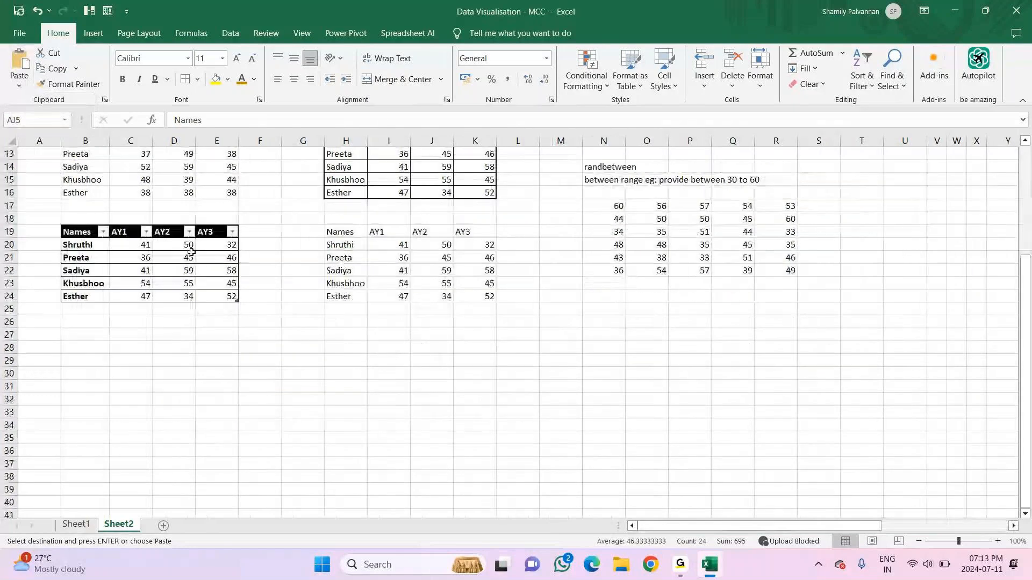
scroll(303, 262, "up", 3)
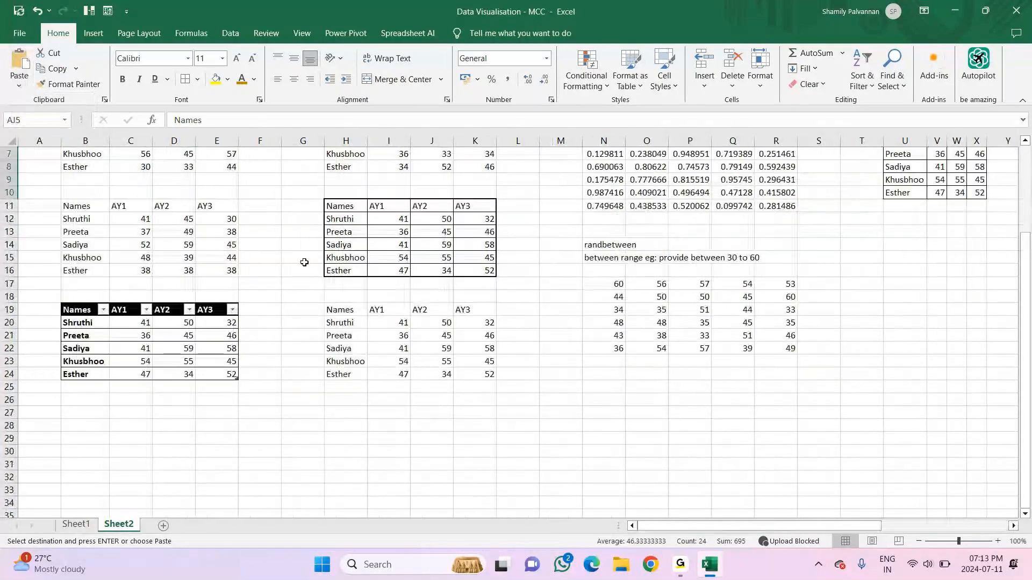
left_click_drag(340, 249, 453, 244)
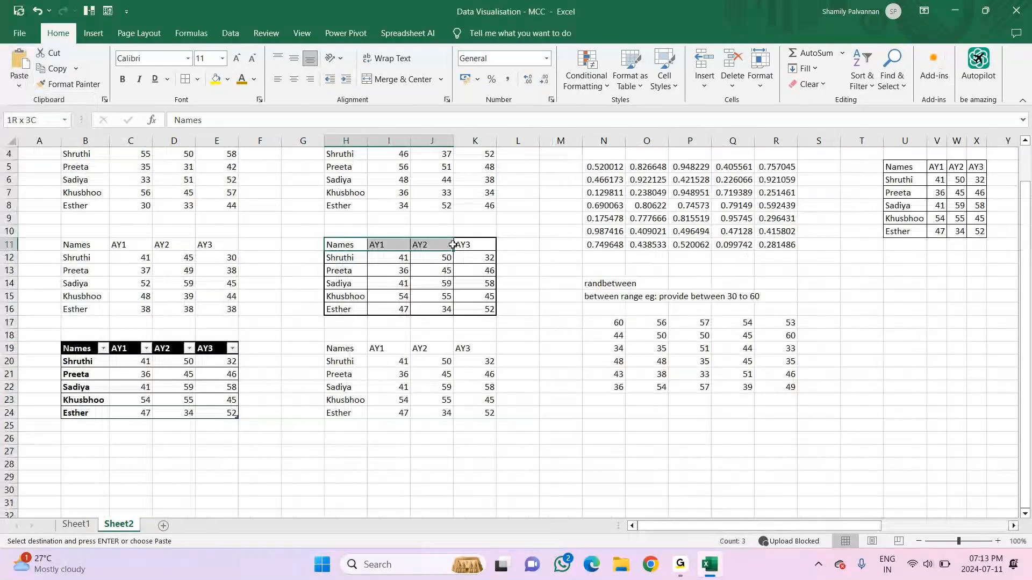
scroll(83, 346, "down", 3)
left_click(83, 347)
key("ctrl+v")
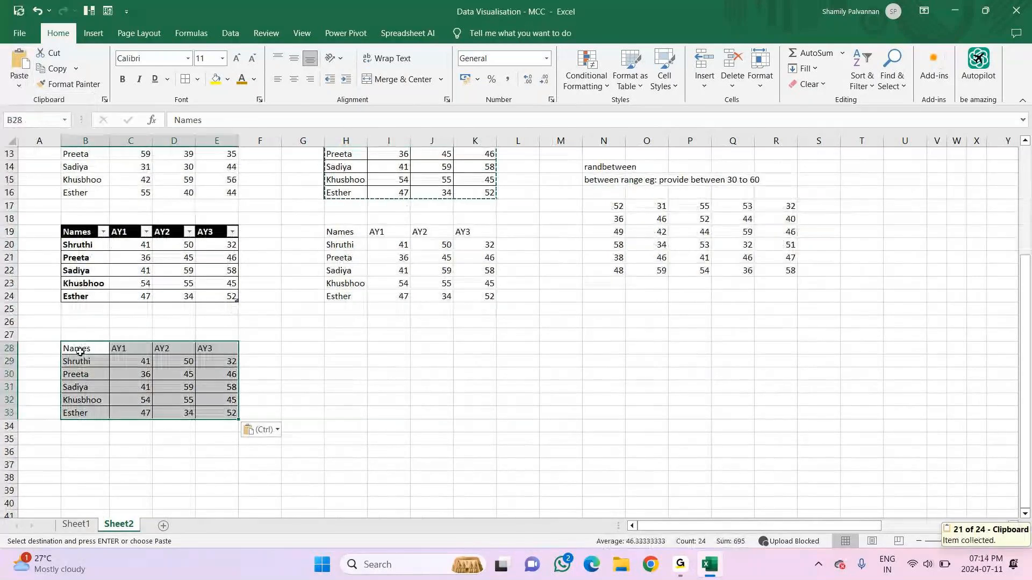
Copy the styled table with the black header row, B19:E24, and paste it at H28
left_click_drag(75, 231, 228, 296)
key("ctrl+c")
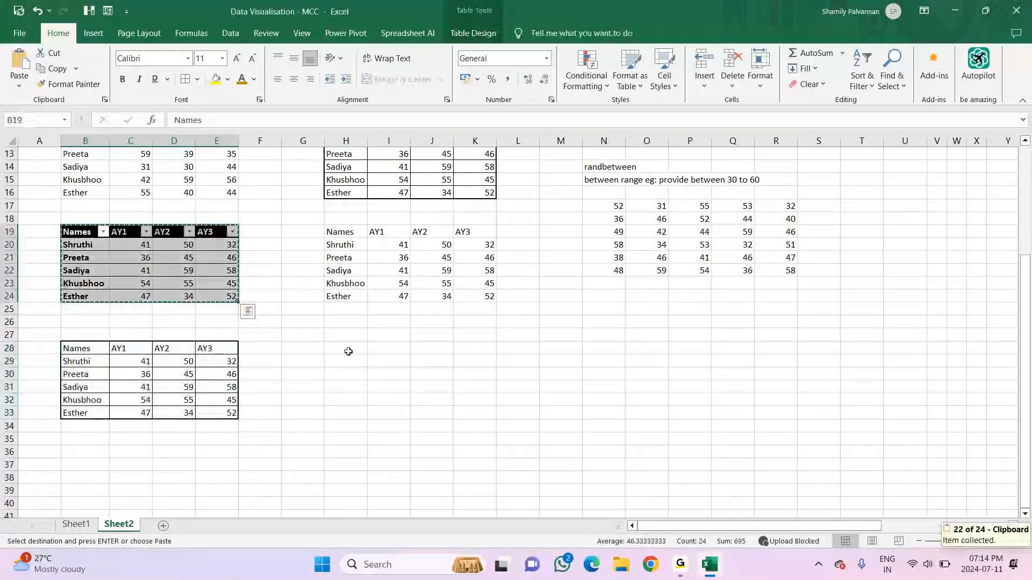
left_click(348, 351)
key("ctrl+v")
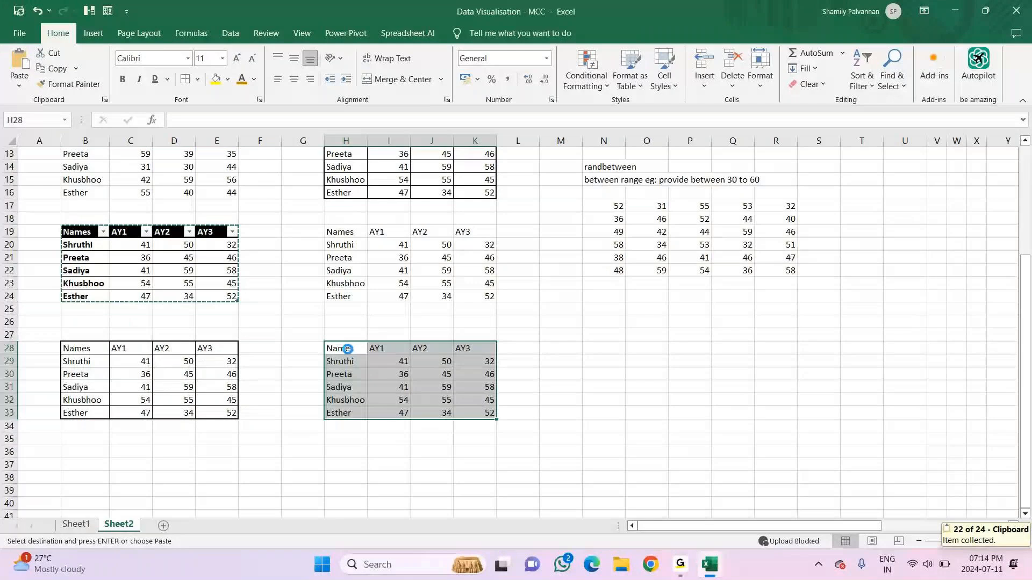
scroll(347, 349, "down", 1)
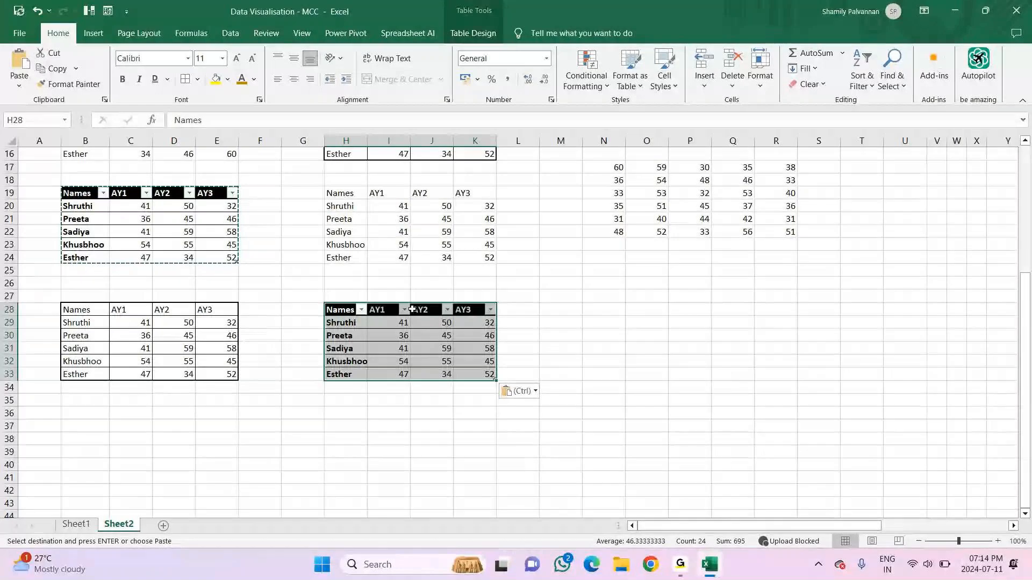
scroll(404, 320, "down", 1)
scroll(404, 320, "down", 1)
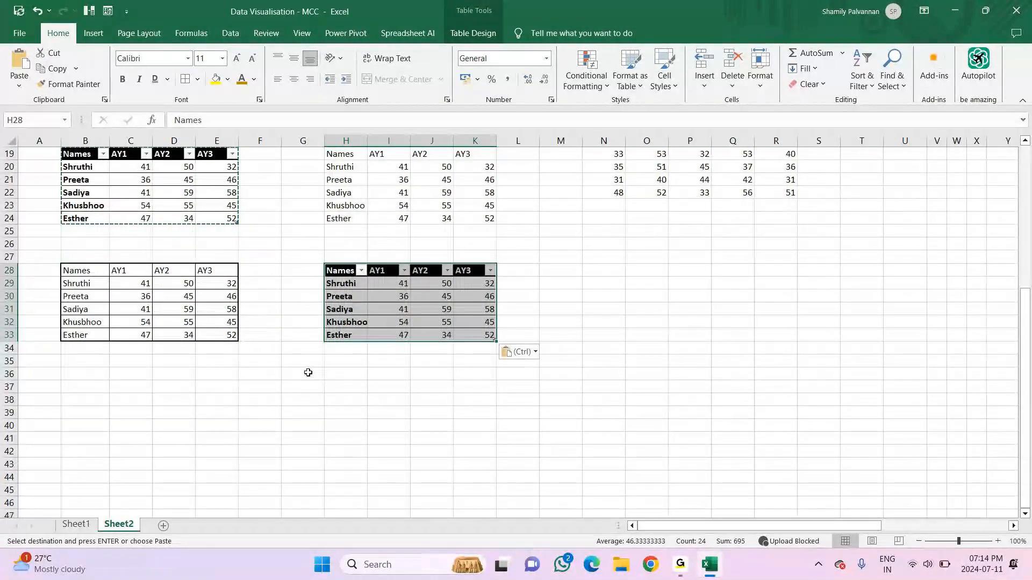
key("ctrl+c")
left_click(86, 374)
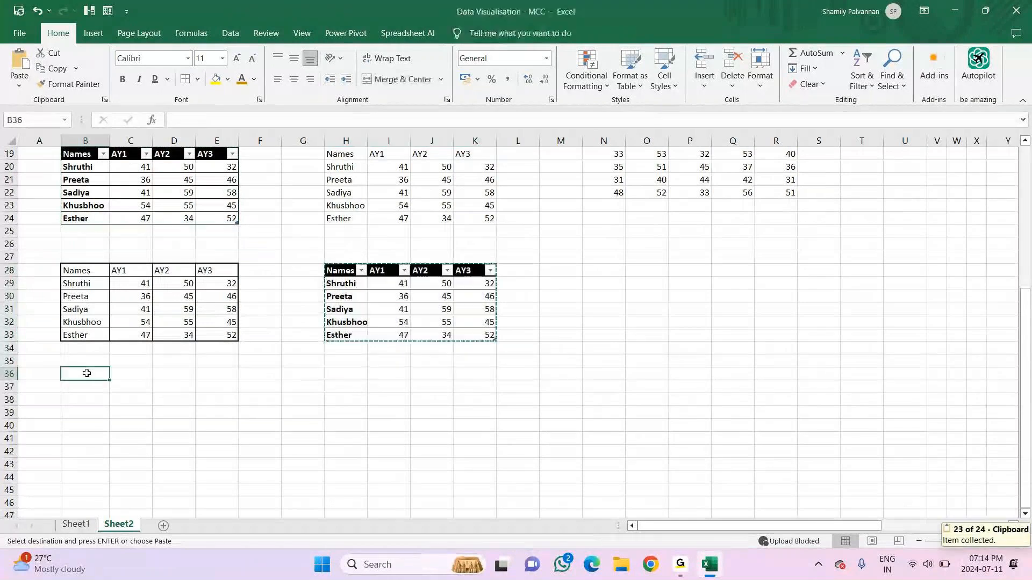
left_click(19, 85)
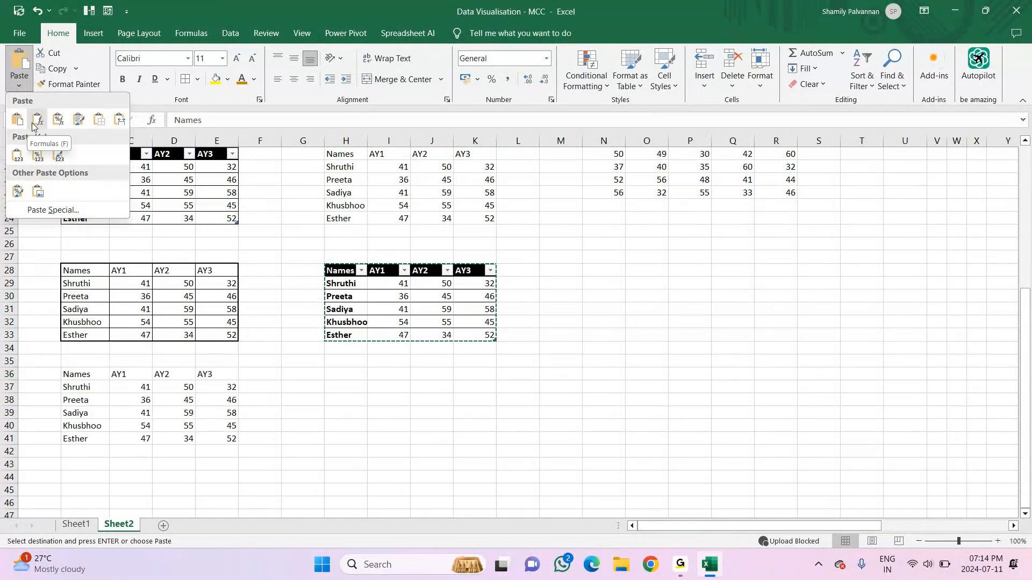
left_click(265, 368)
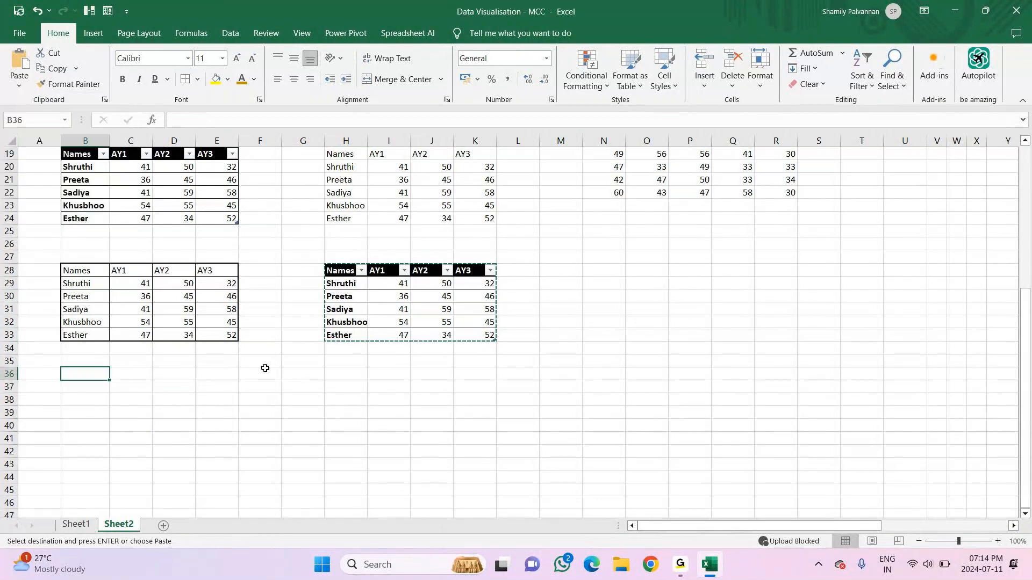
Copy the bordered table H11:K16 and paste it transposed at B36
scroll(265, 368, "up", 4)
left_click(340, 304)
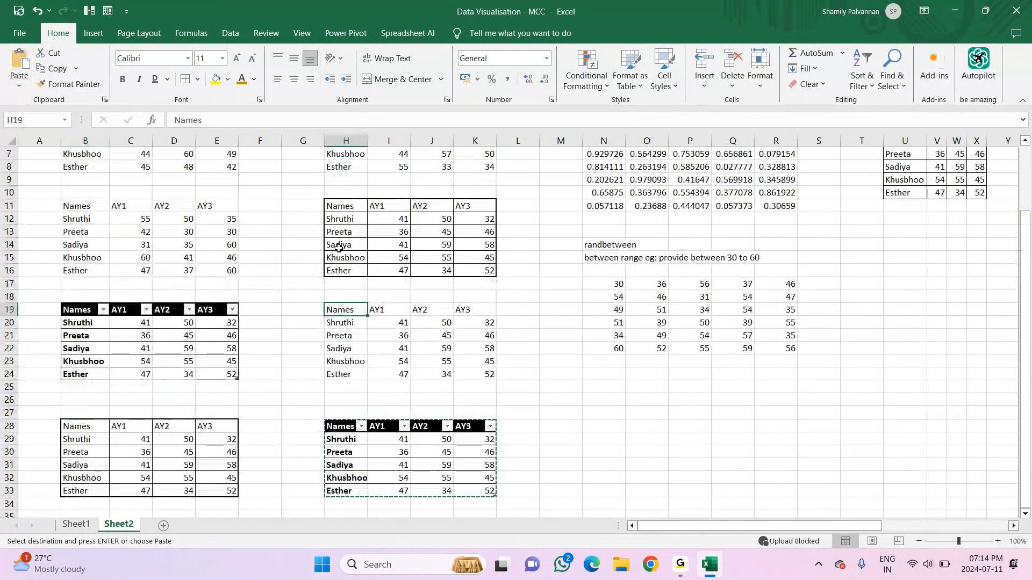
left_click_drag(334, 206, 471, 266)
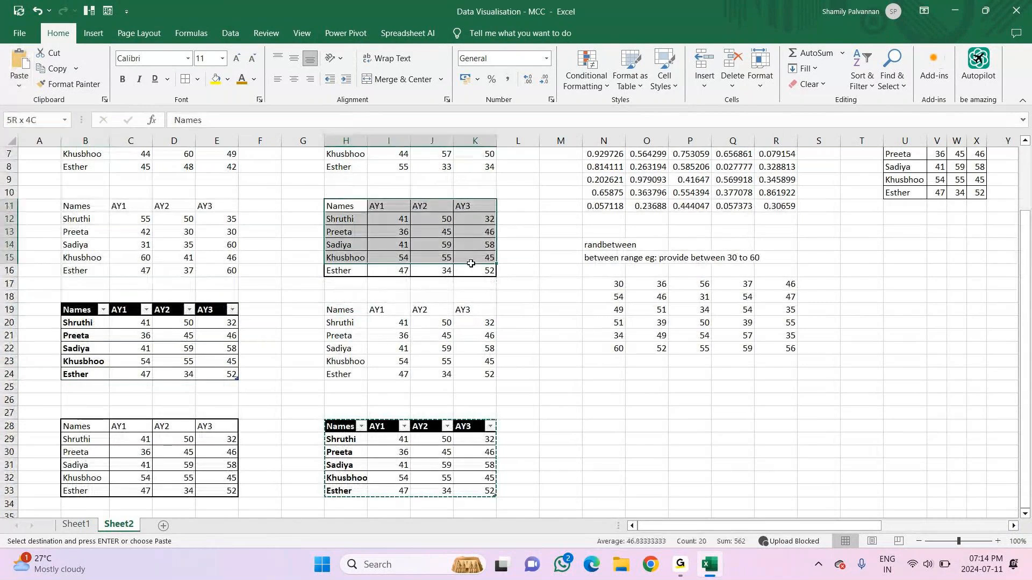
key("ctrl+v")
key("ctrl+c")
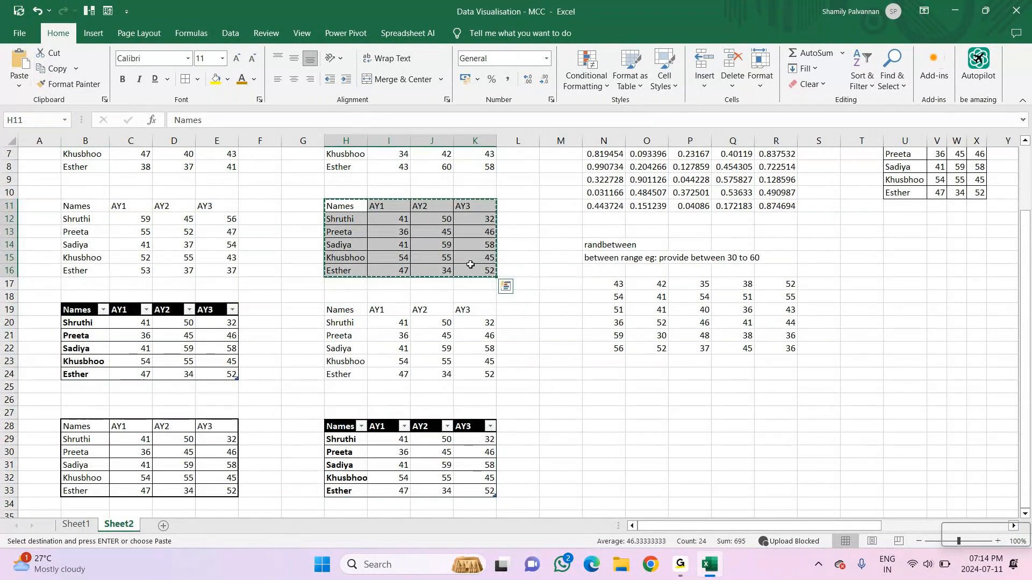
scroll(70, 403, "down", 3)
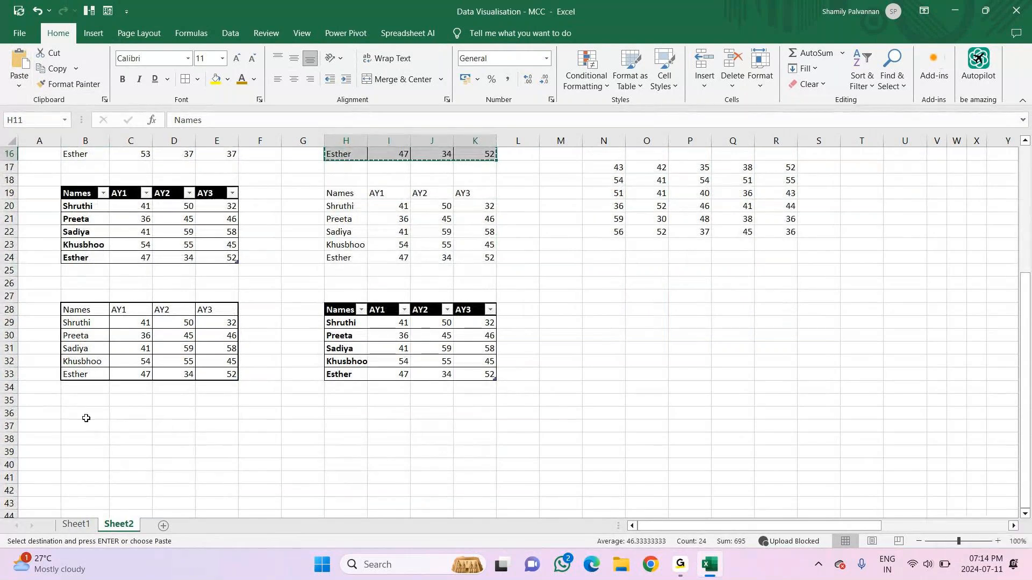
left_click(86, 415)
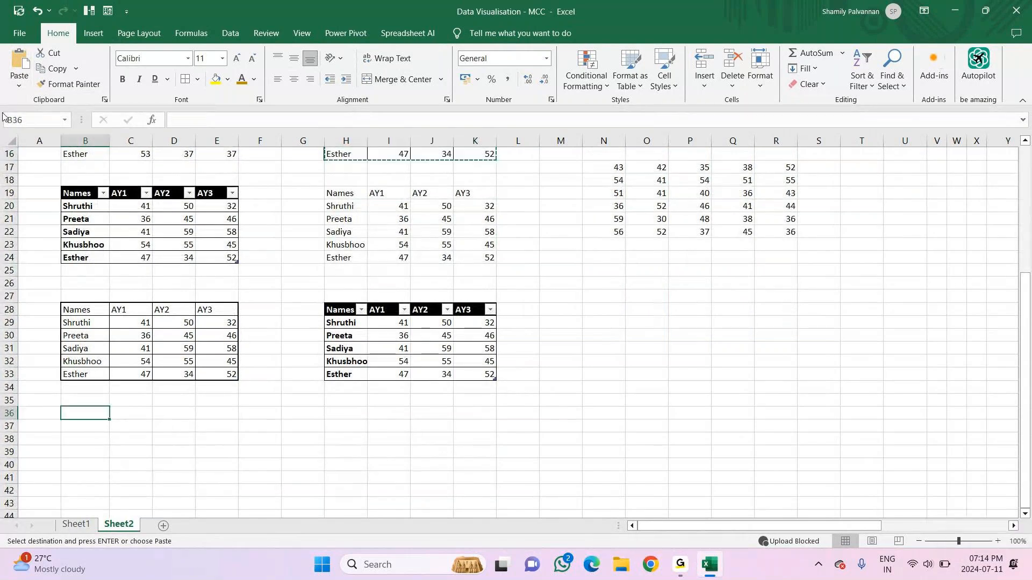
left_click(25, 87)
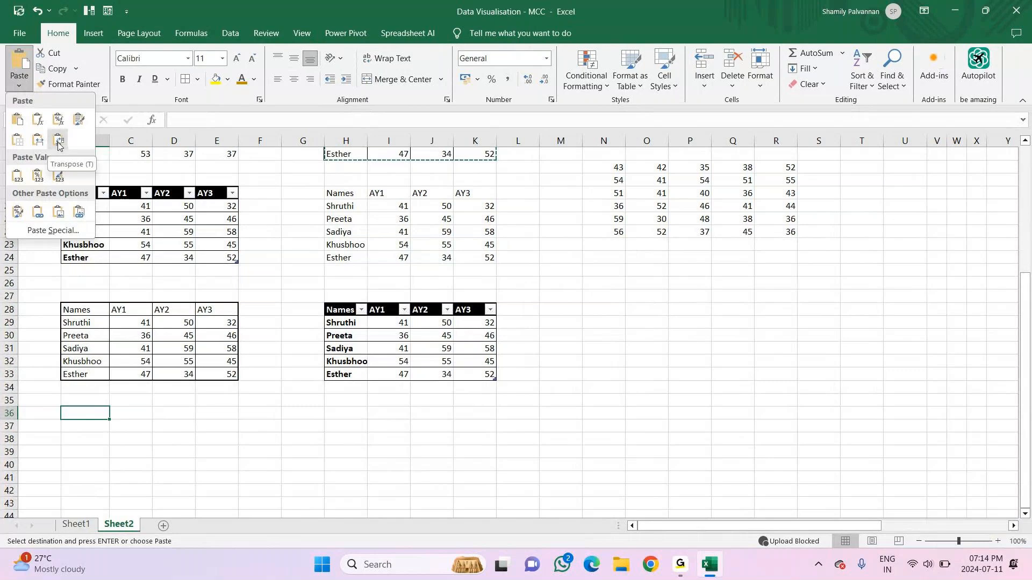
left_click(58, 145)
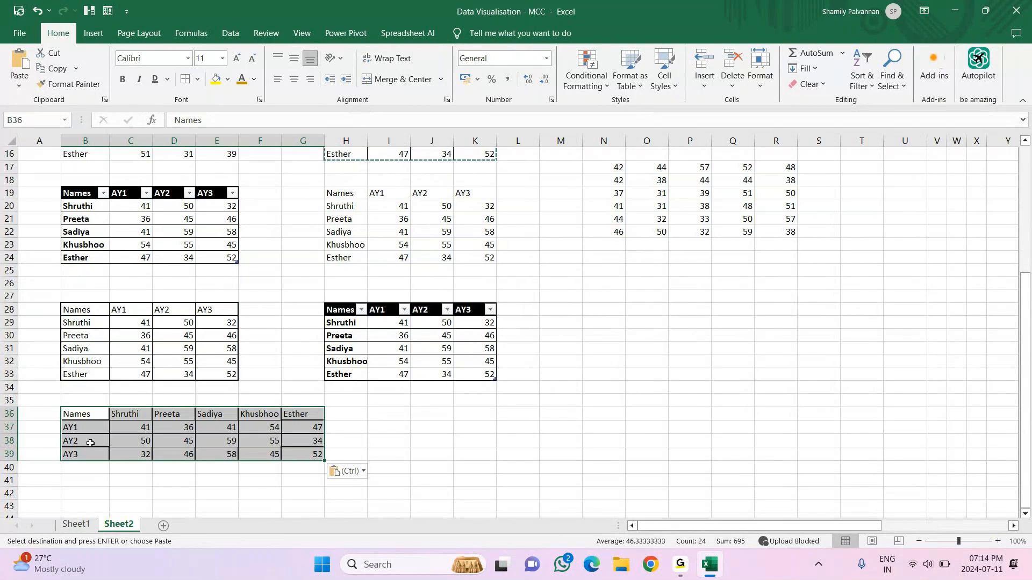
Copy the transposed table B36:G39 and paste it transposed again at B42
scroll(86, 436, "down", 1)
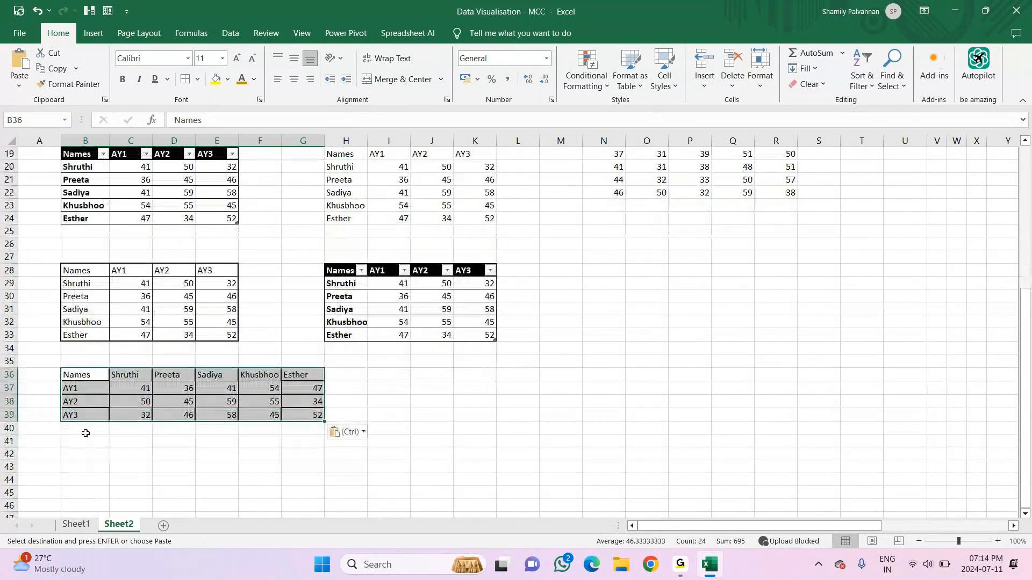
key("ctrl+c")
left_click(84, 449)
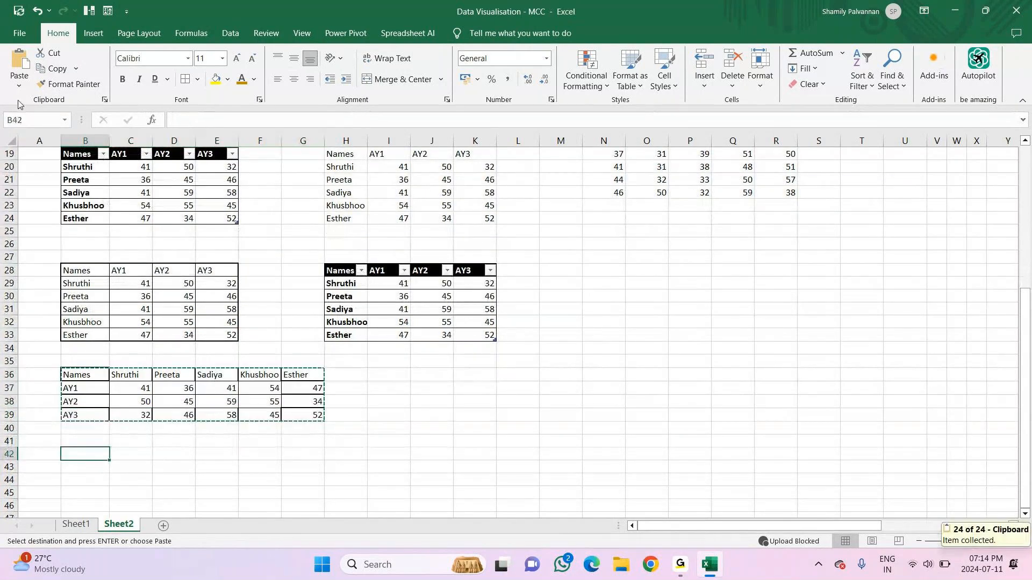
left_click(19, 86)
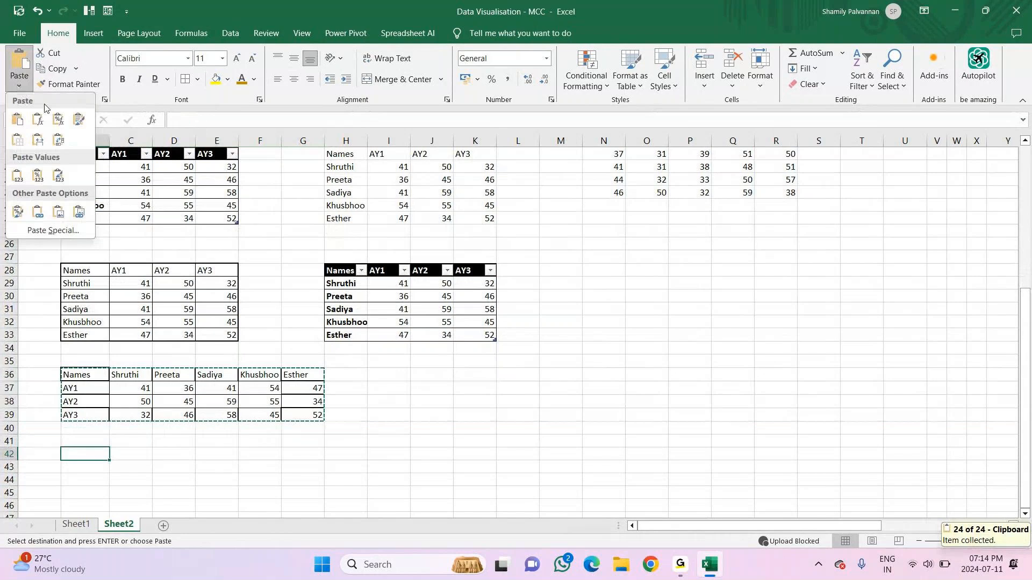
left_click(59, 140)
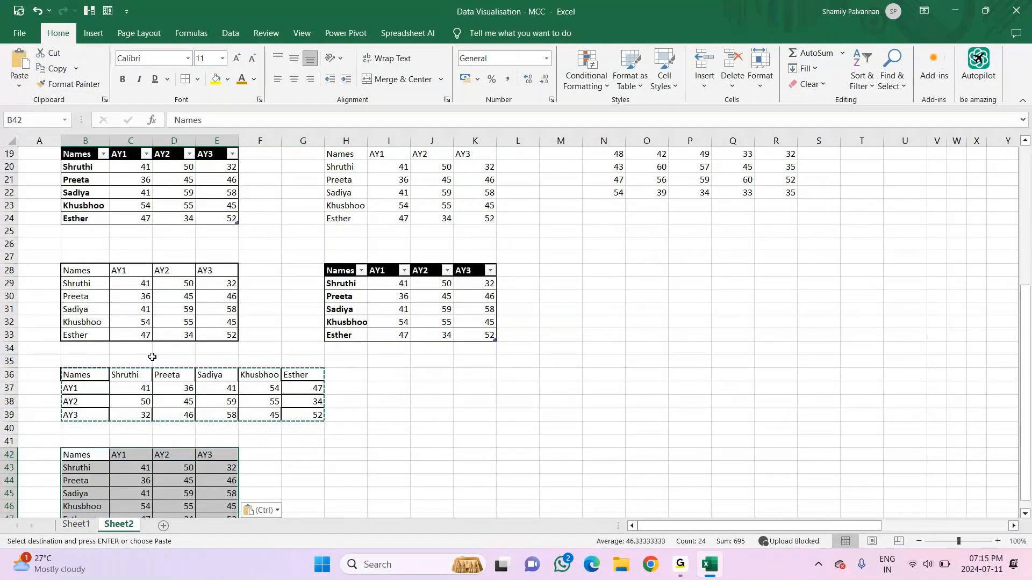
Switch to Sheet1 and enter the note heading "Paste special" in cell A32
scroll(152, 357, "down", 1)
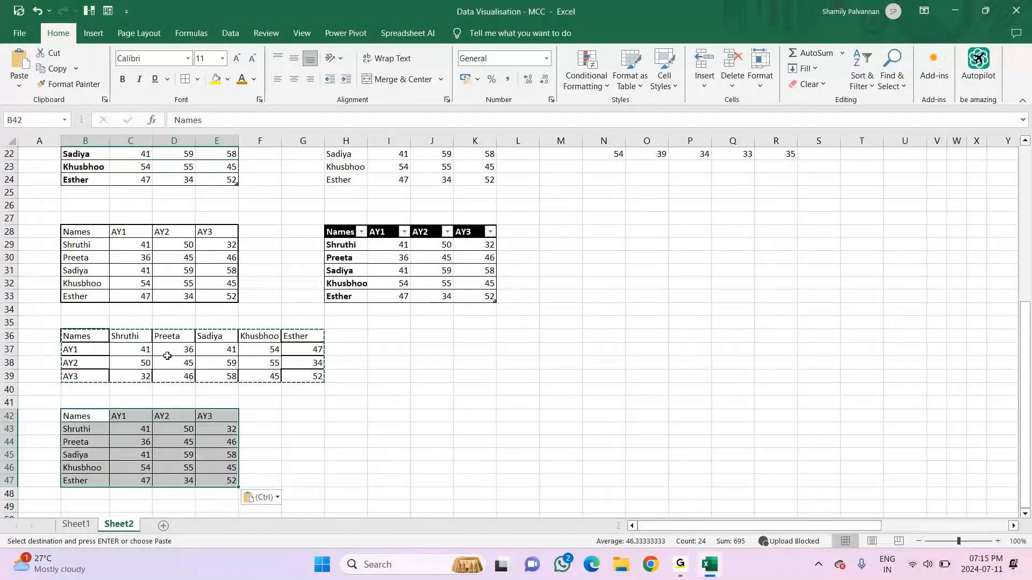
scroll(167, 356, "down", 3)
key("ctrl+Page_Up")
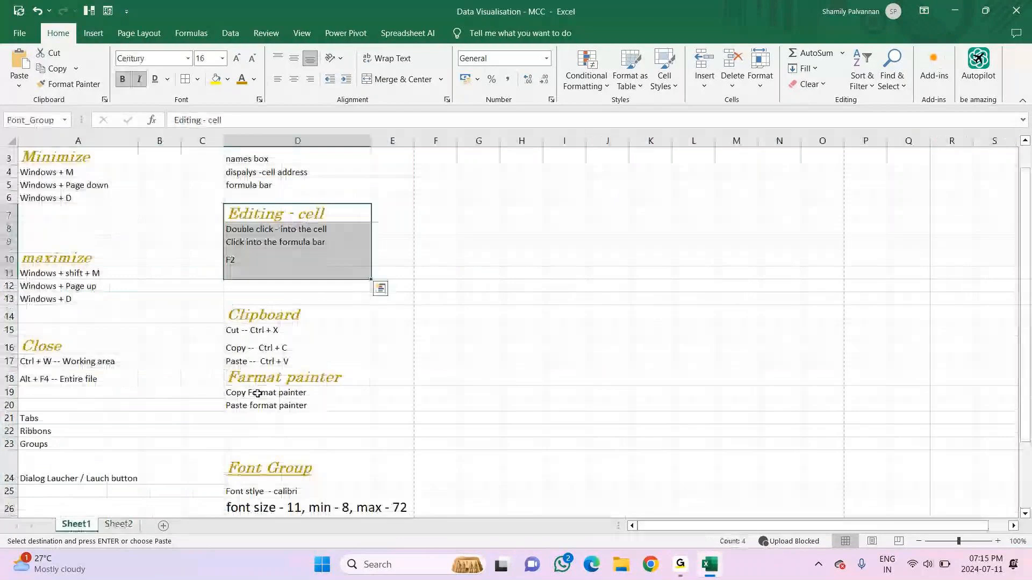
scroll(255, 392, "down", 8)
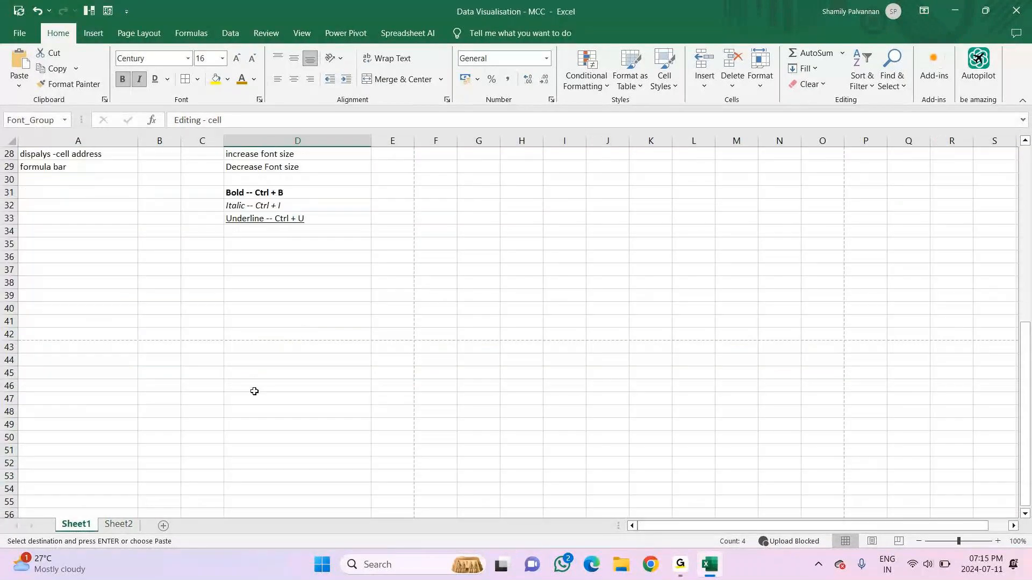
scroll(254, 391, "up", 2)
left_click(64, 311)
type("Paste sp")
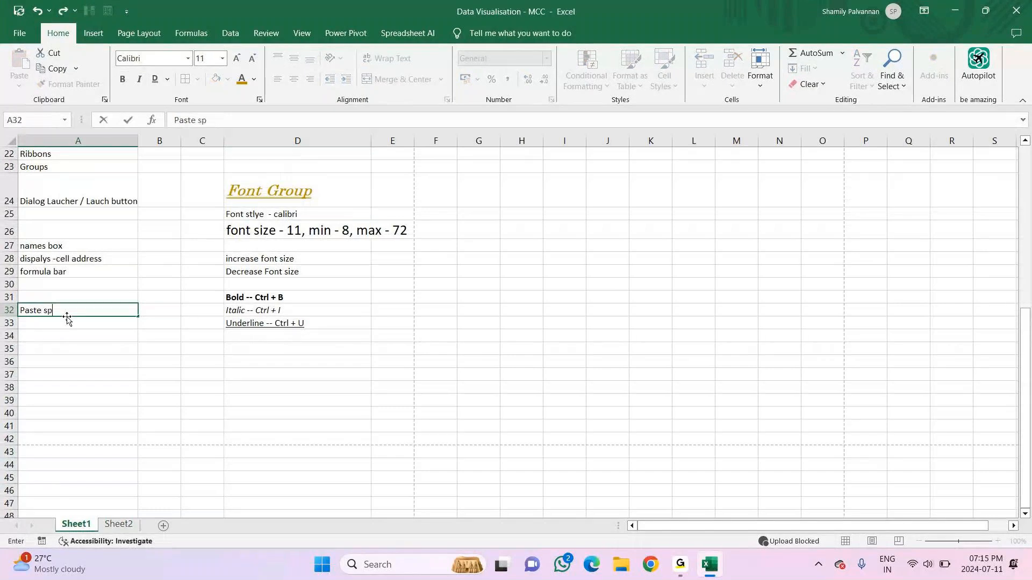
type("ecial")
key("Return")
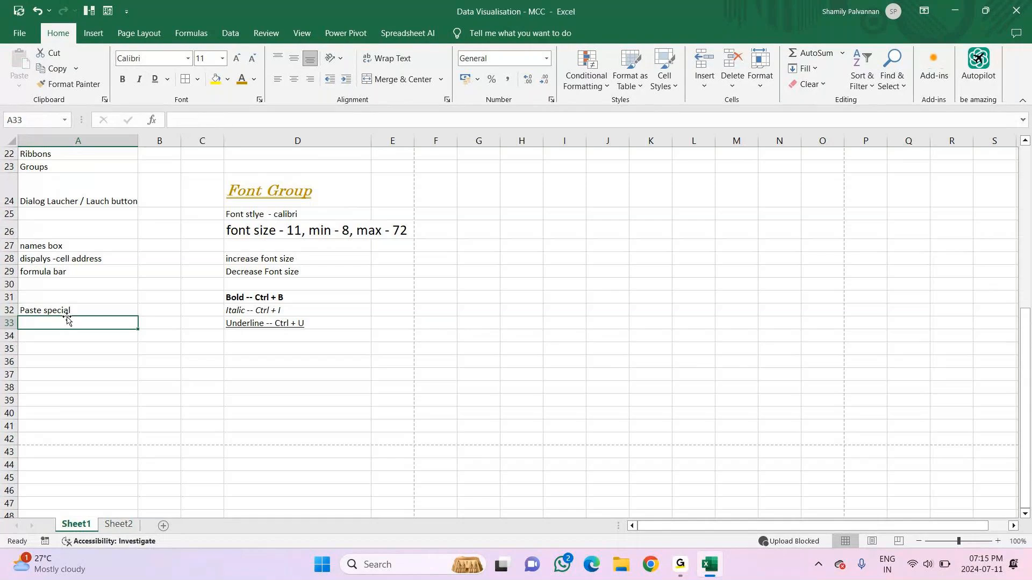
Enter the notes "paste as value" in A33 and "Paste without boarders" in A34
type("pas")
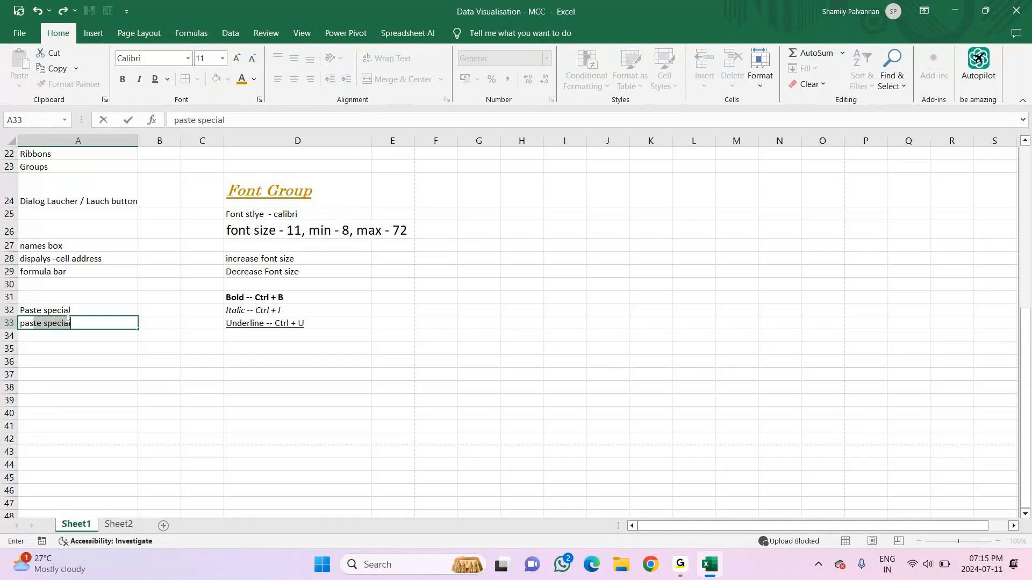
type("te as va")
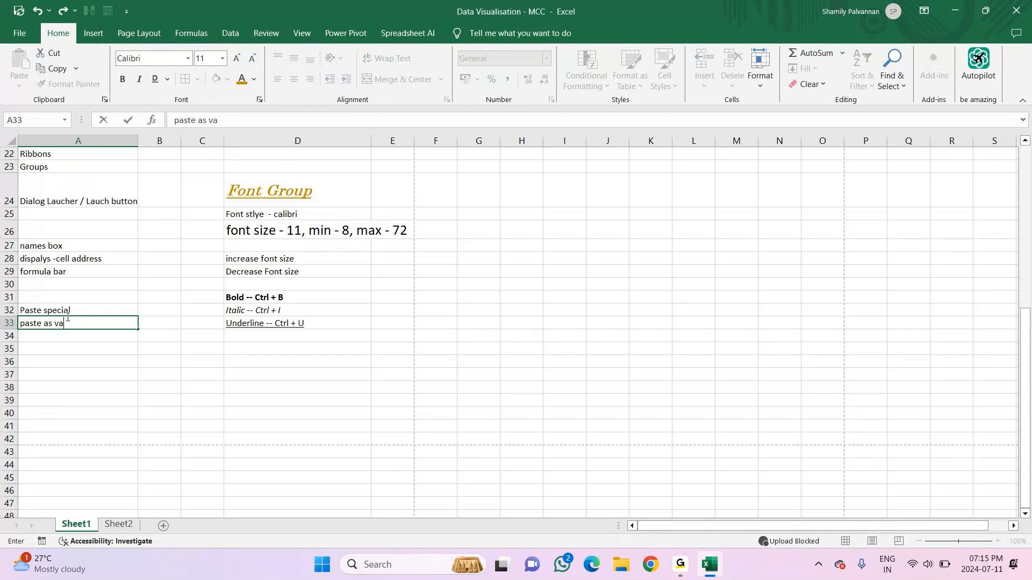
type("lue")
key("Return")
type("Paste wi")
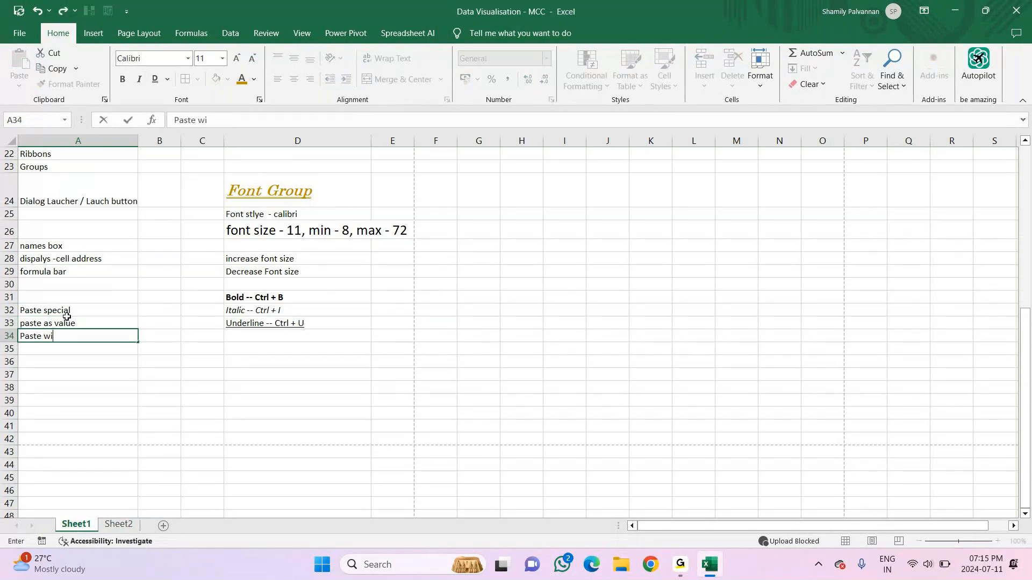
type("thout boarders")
key("Return")
Enter the note "Paste with source formtting" in cell A35
type("Pas")
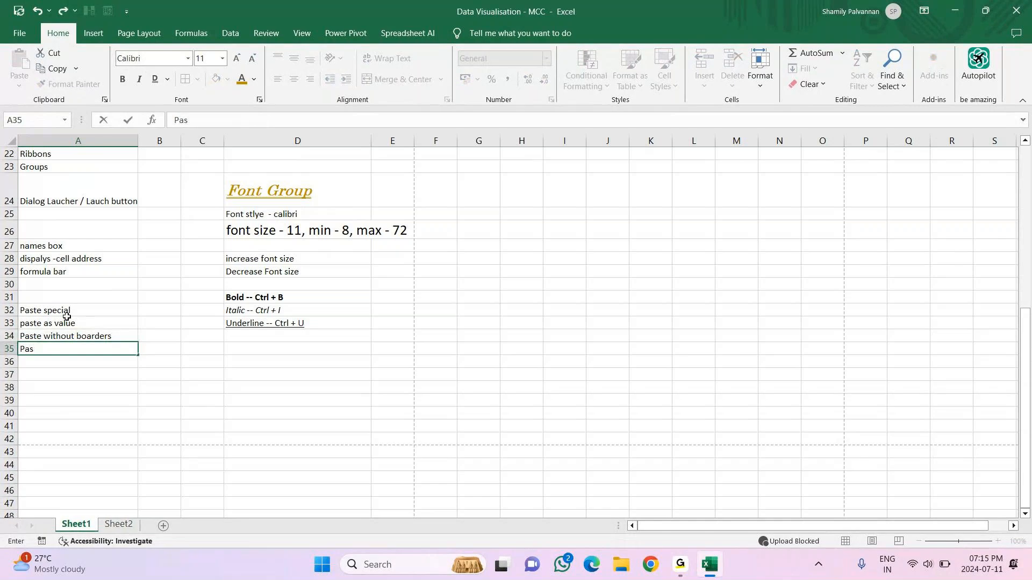
type("te with")
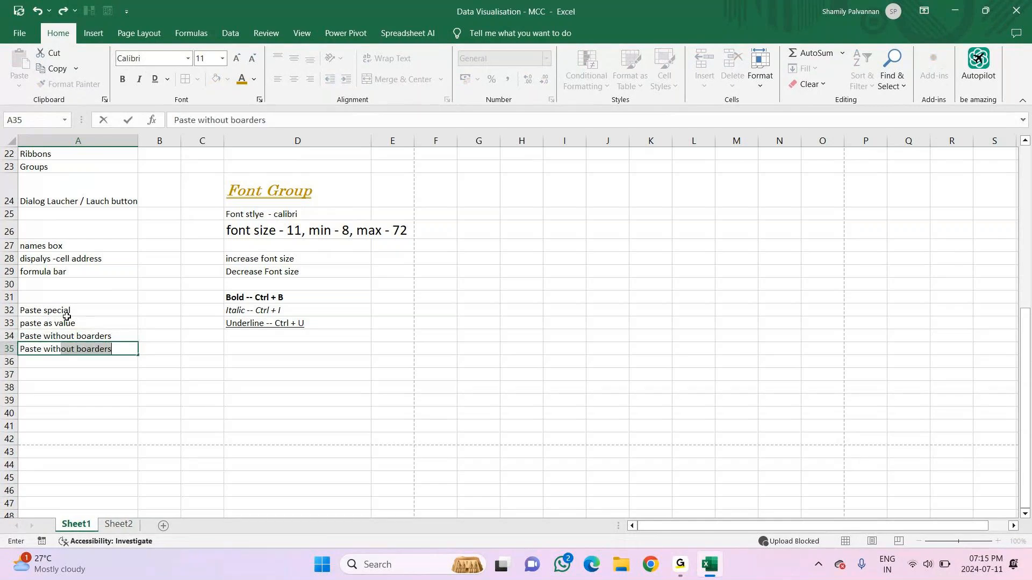
type(" sout")
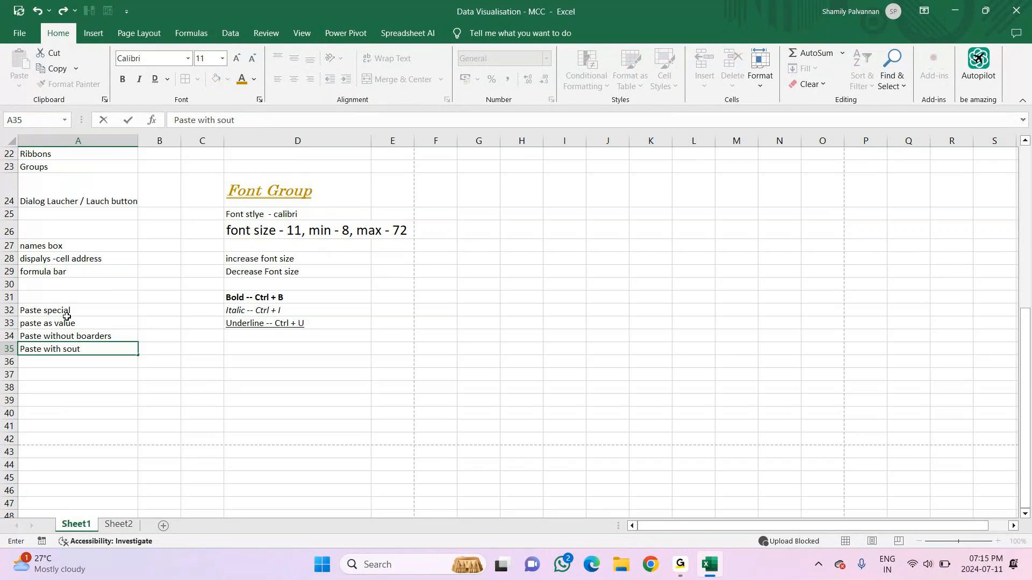
key("BackSpace")
type("rse")
key("BackSpace")
key("BackSpace")
key("BackSpace")
key("BackSpace")
key("BackSpace")
type("urce forma")
key("BackSpace")
type("tting")
key("Return")
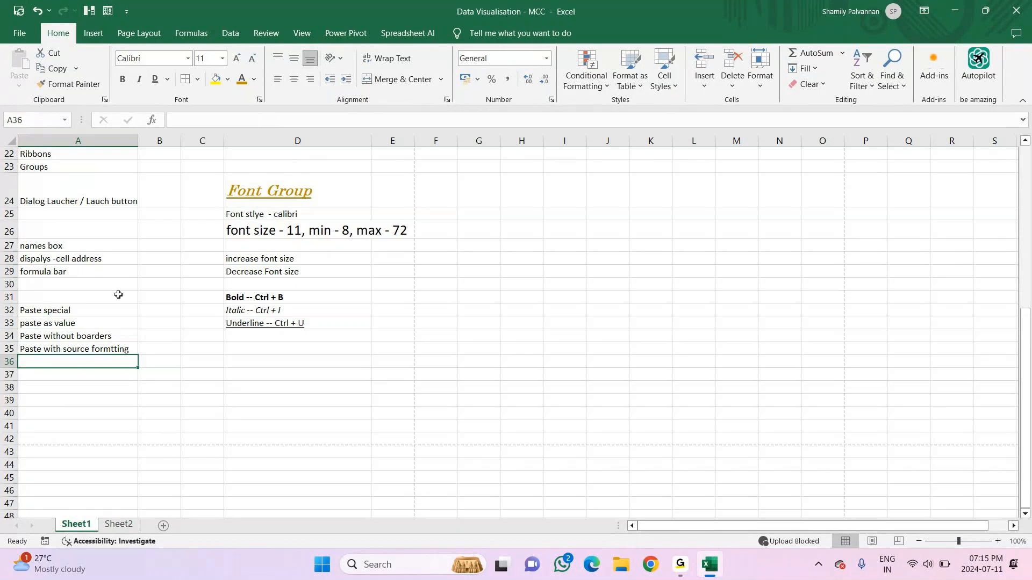
Check the name of the column-width paste option and reword the note in A35 to "Paste source column width"
key("Up")
key("ctrl+c")
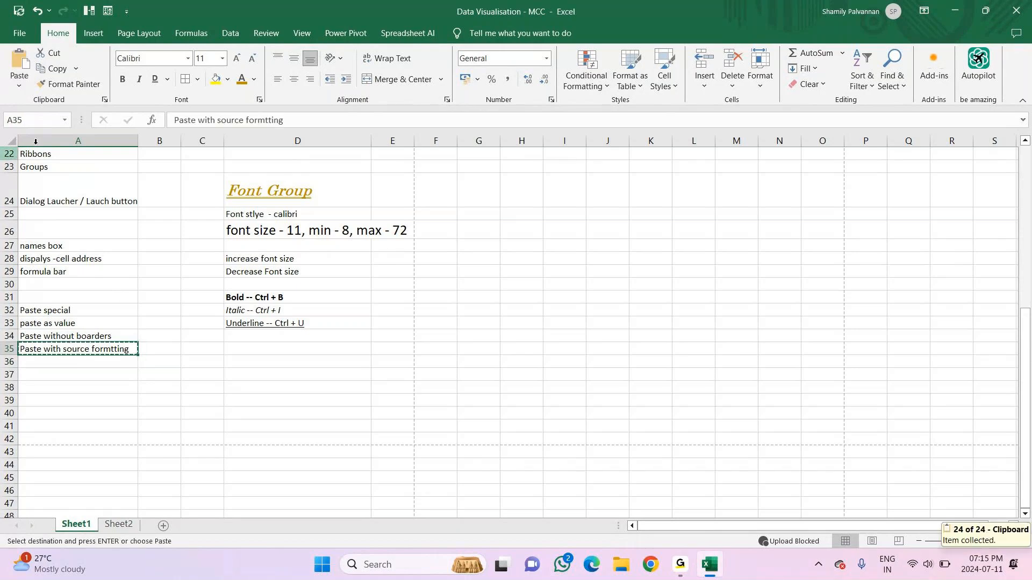
left_click(22, 87)
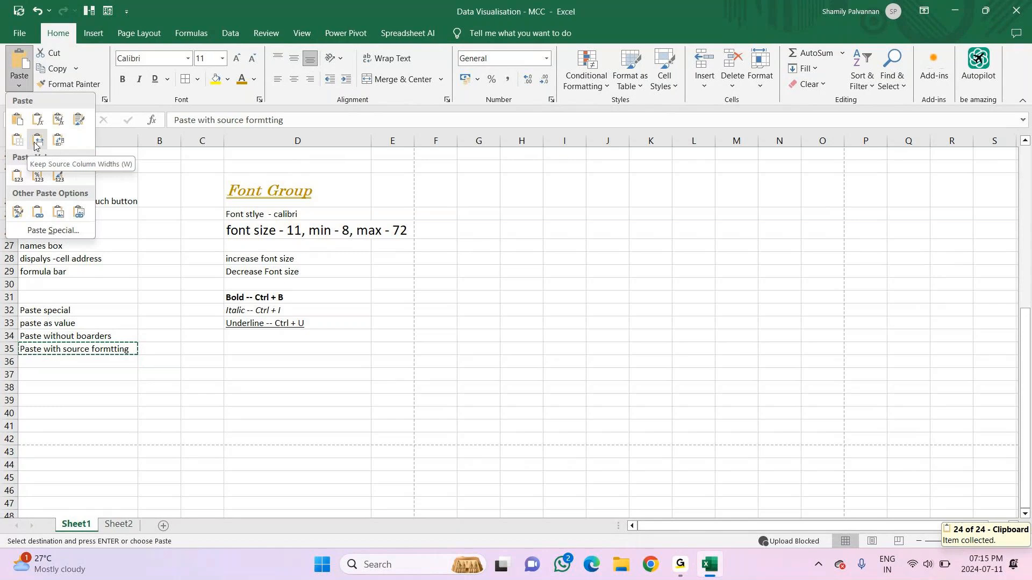
left_click(93, 351)
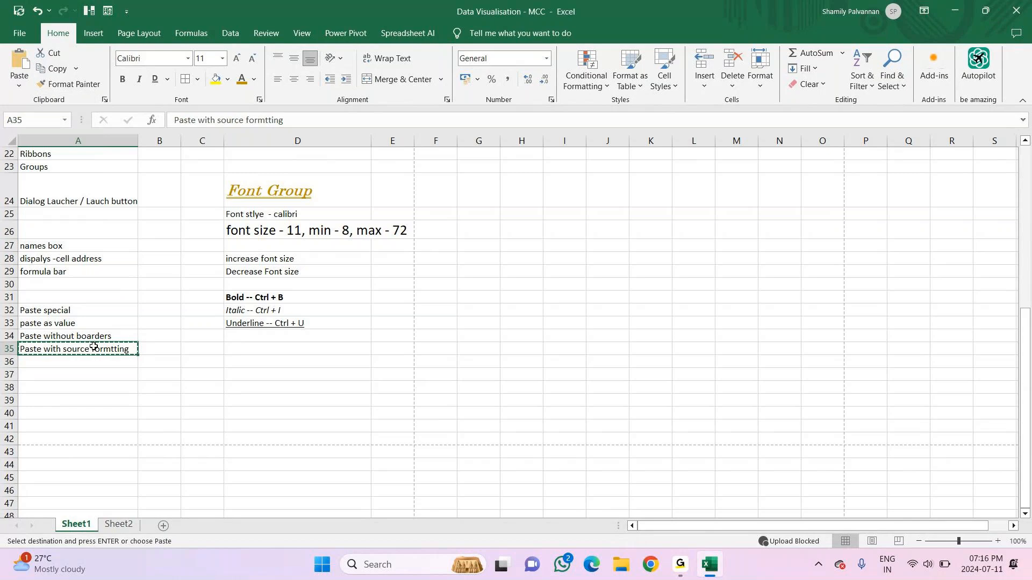
double_click(99, 350)
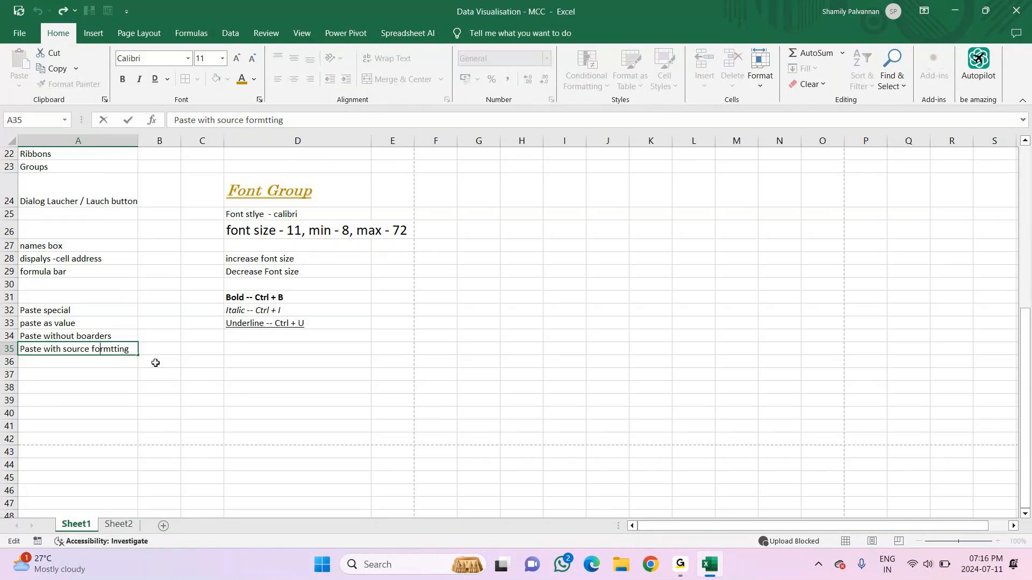
left_click(64, 348)
key("BackSpace")
key("BackSpace")
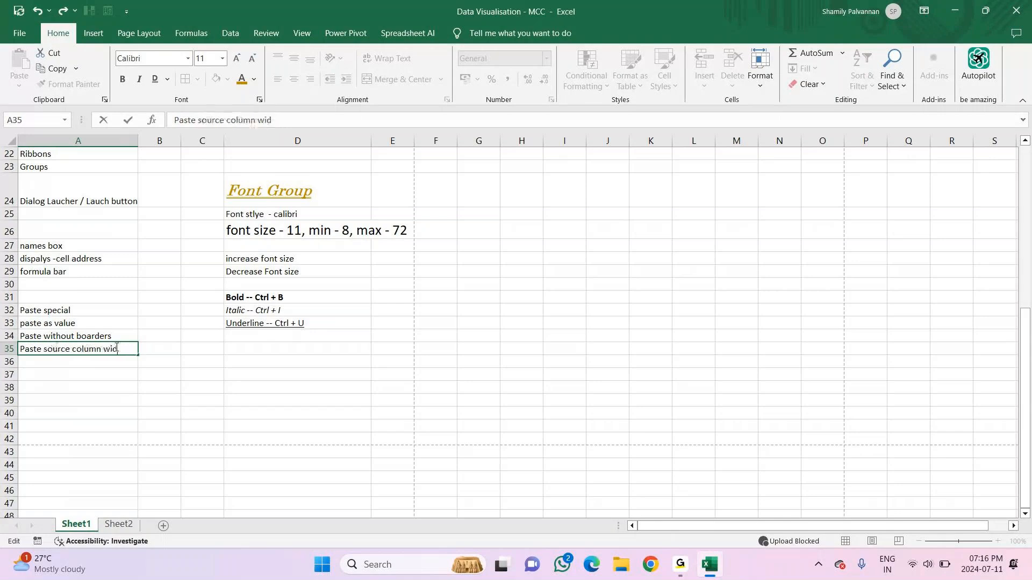
type("th")
key("Return")
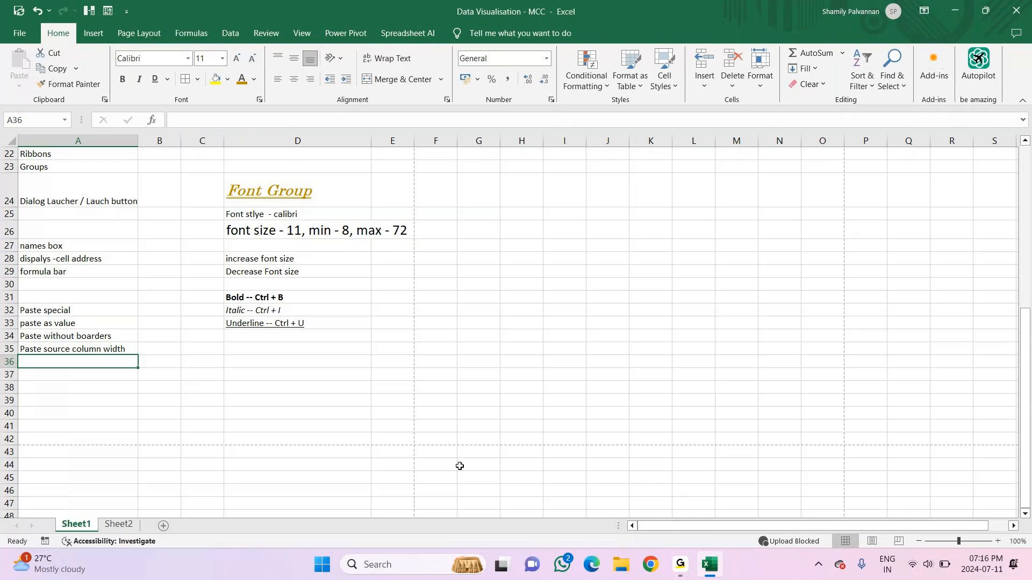
Enter the note "paste as Transpose" in cell A36
type("Tr")
key("BackSpace")
key("BackSpace")
type("paste ")
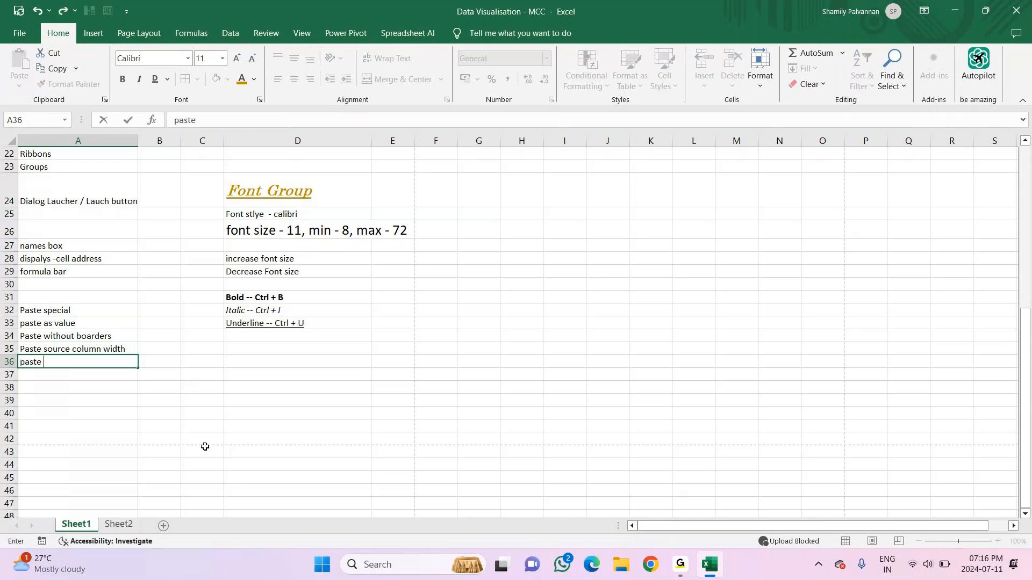
type("as Transpose")
key("Return")
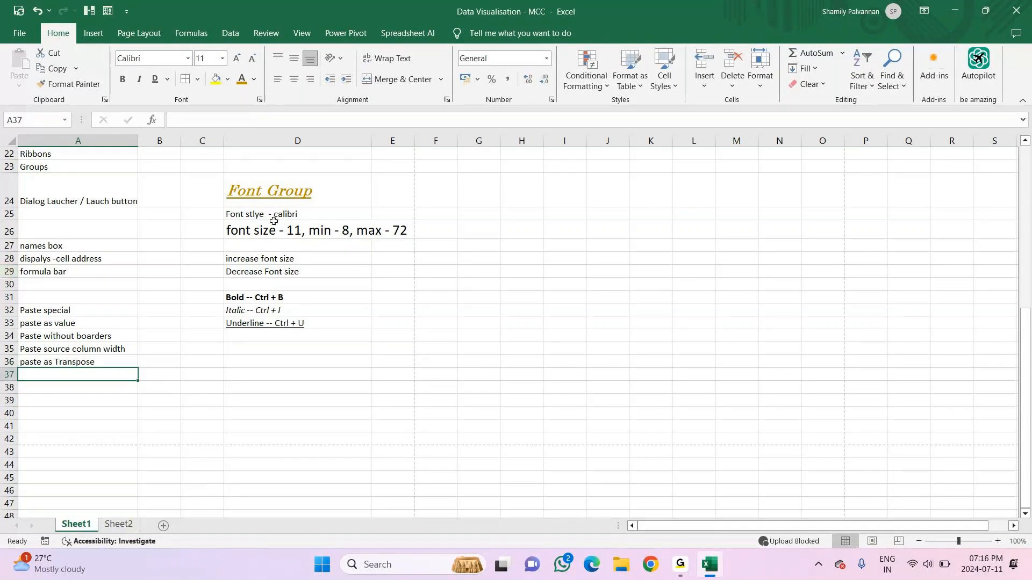
Apply the formatting of the "Font Group" heading in D24 to the "Paste special" heading in A32 with Format Painter
left_click(242, 194)
left_click(70, 84)
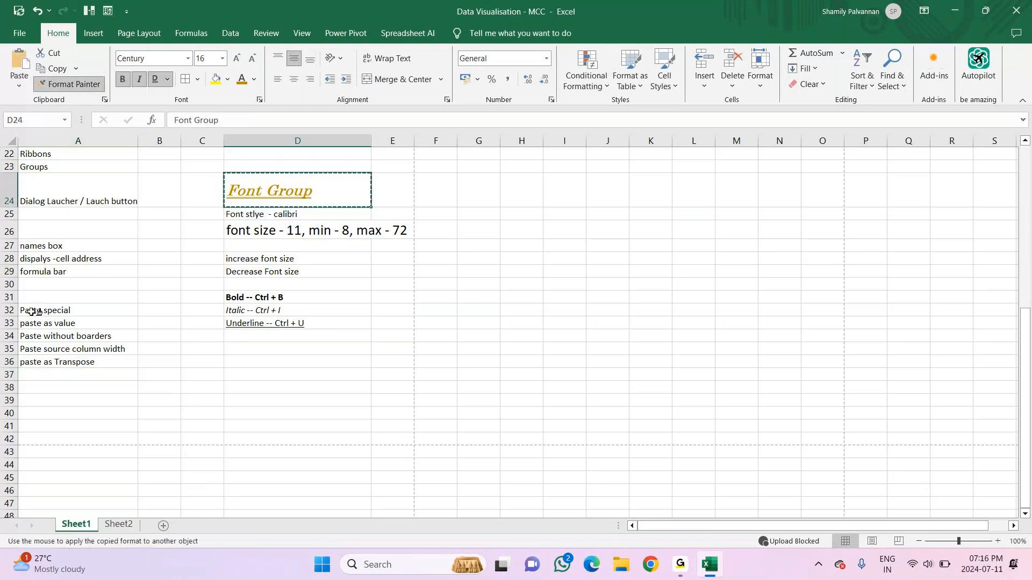
left_click(62, 312)
scroll(422, 336, "up", 7)
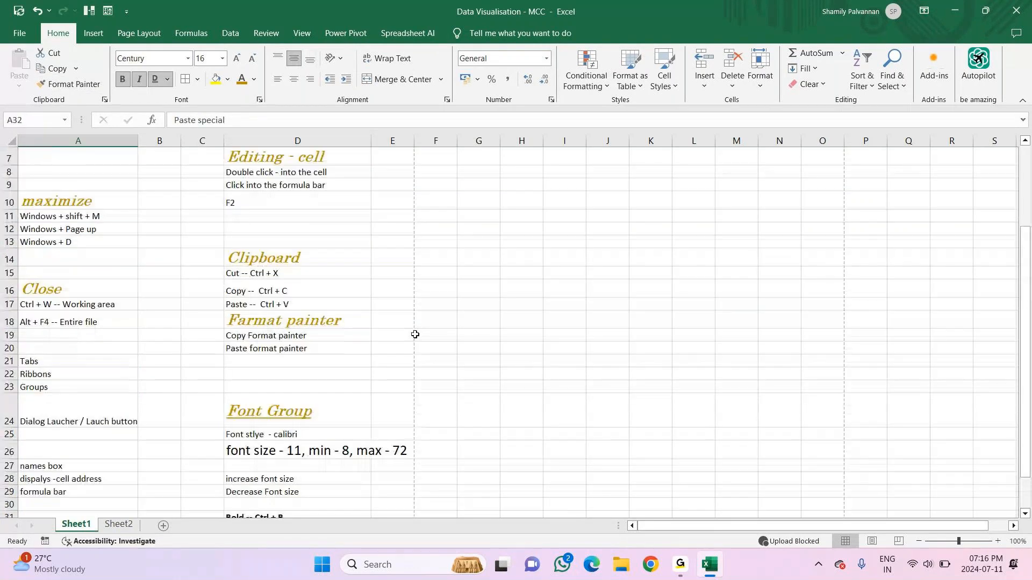
scroll(415, 324, "down", 6)
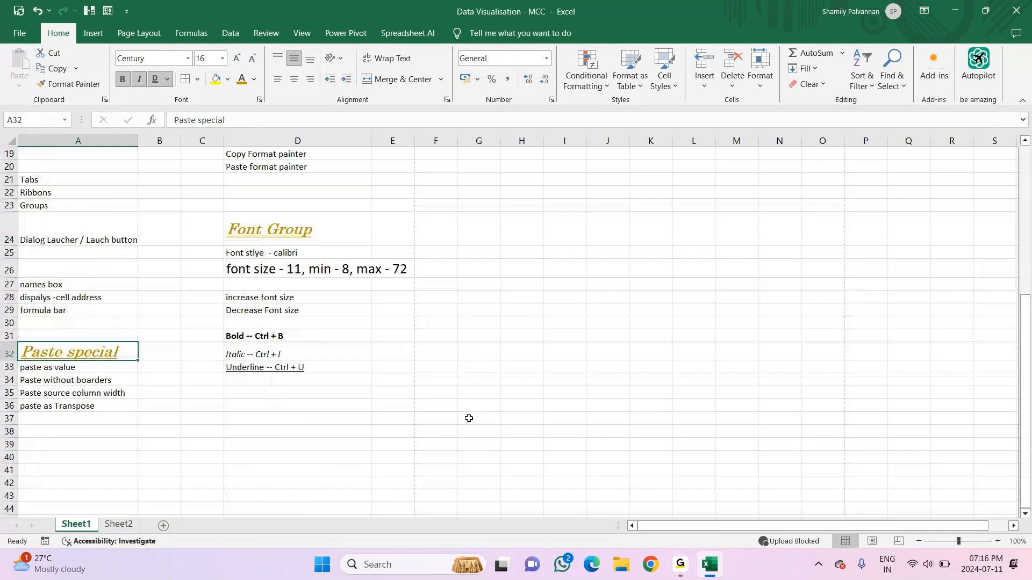
Switch to Sheet2 and select the re-transposed table B42:E47
left_click(120, 525)
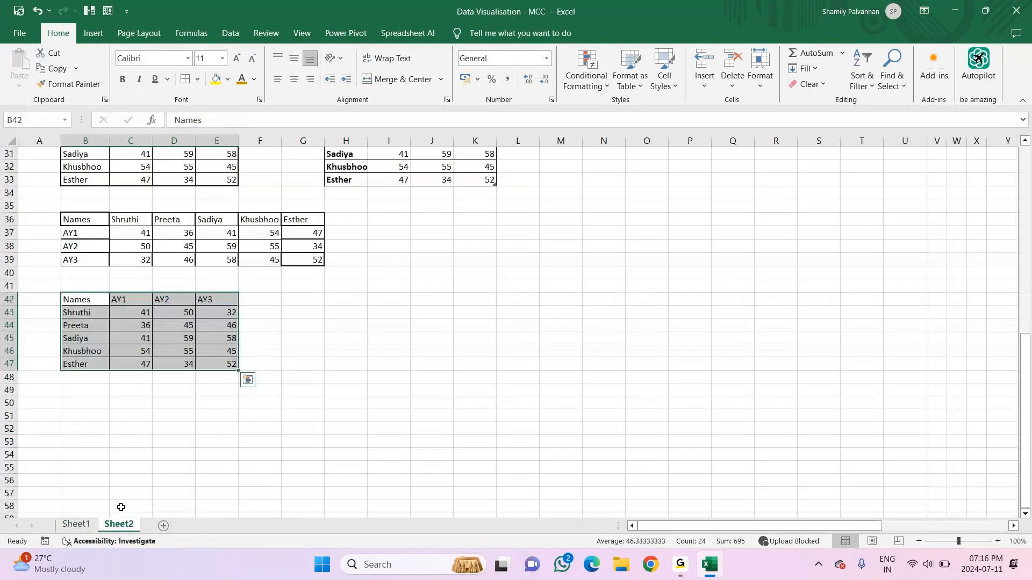
scroll(280, 447, "up", 4)
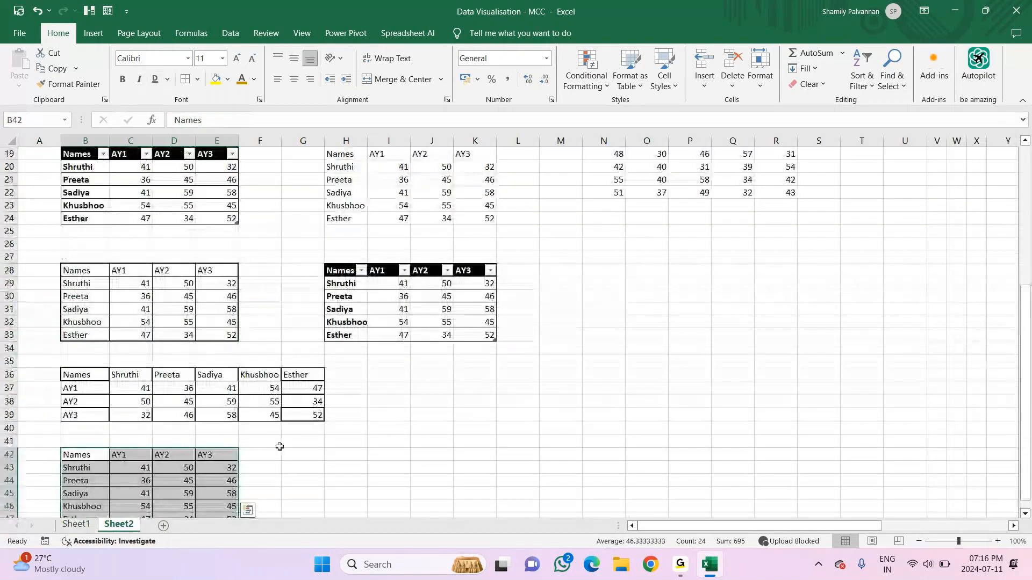
scroll(280, 446, "down", 2)
left_click(170, 426)
left_click_drag(75, 377, 205, 444)
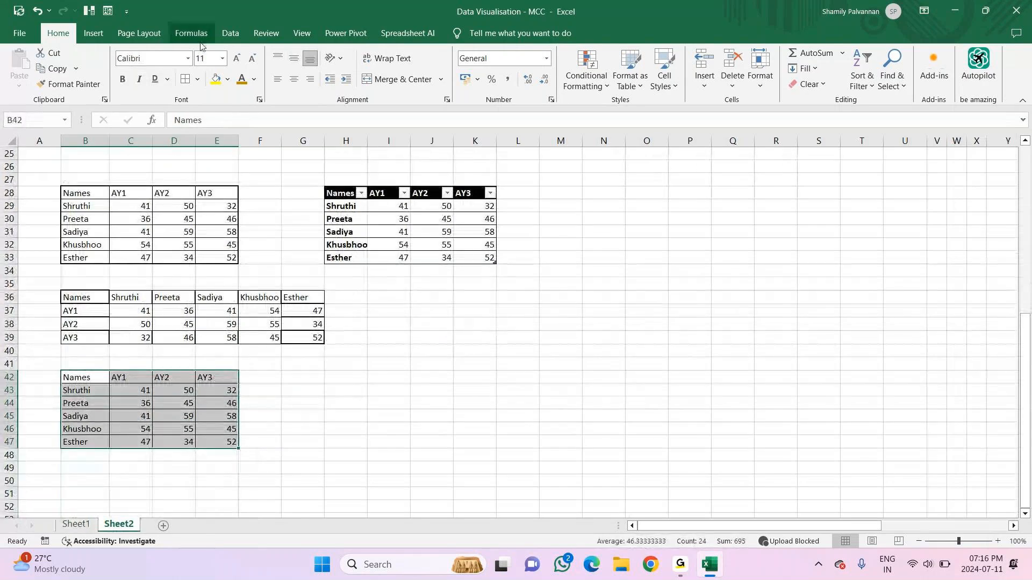